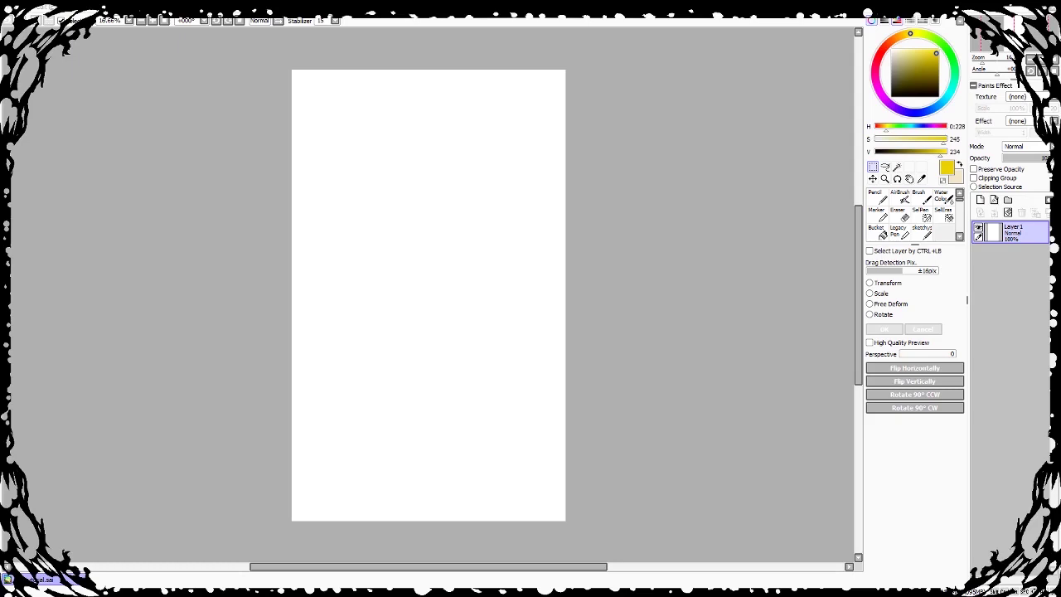
Step: Sketch a rounded eye with an oval pupil in green and a pointed, slanted eye with its own oval pupil beside it
mouse_move(315, 319)
mouse_down()
mouse_move(479, 291)
mouse_move(478, 311)
mouse_move(475, 301)
mouse_move(386, 360)
mouse_move(471, 223)
mouse_move(384, 308)
mouse_up()
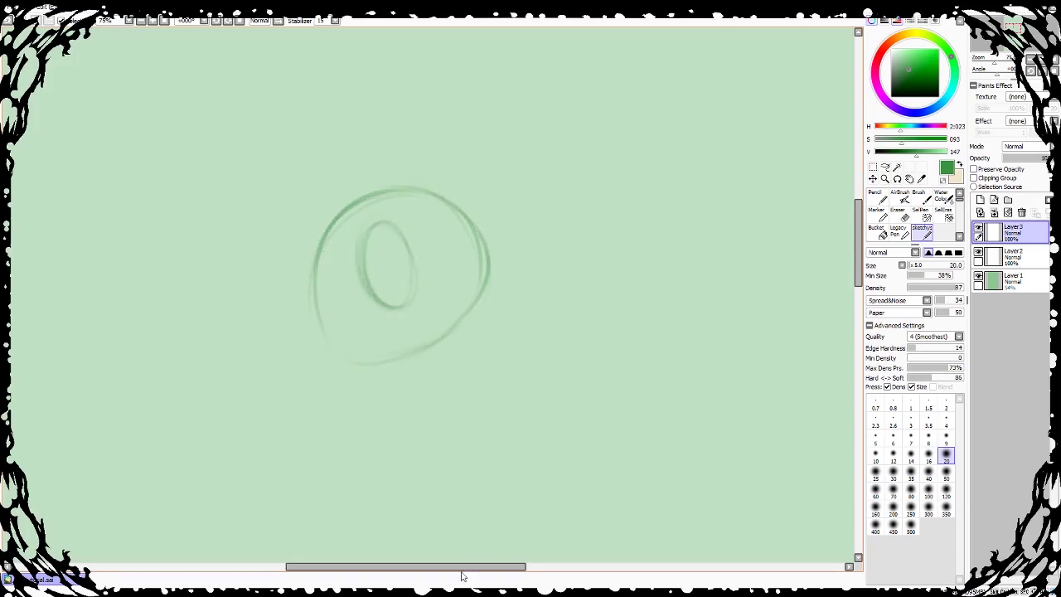
drag(461, 568, 492, 568)
mouse_move(551, 291)
mouse_down()
mouse_move(517, 421)
mouse_move(696, 280)
mouse_up()
drag(684, 321, 607, 404)
drag(525, 431, 698, 287)
drag(687, 320, 630, 388)
drag(587, 305, 572, 390)
Step: Sketch a large circular eye with an oval pupil above and between the two existing eye sketches
drag(461, 569, 451, 570)
drag(857, 242, 858, 225)
drag(564, 91, 620, 78)
drag(554, 146, 571, 157)
Step: Sketch a slanted lower lid across the left eye and darken the lower edge of the pointed right eye
drag(858, 248, 858, 267)
drag(419, 267, 284, 368)
drag(858, 270, 858, 267)
drag(681, 274, 568, 439)
drag(539, 499, 490, 570)
Step: Merge the top sketch layer down into Layer2, and enlarge and reposition the three eye sketches on the canvas
click(994, 212)
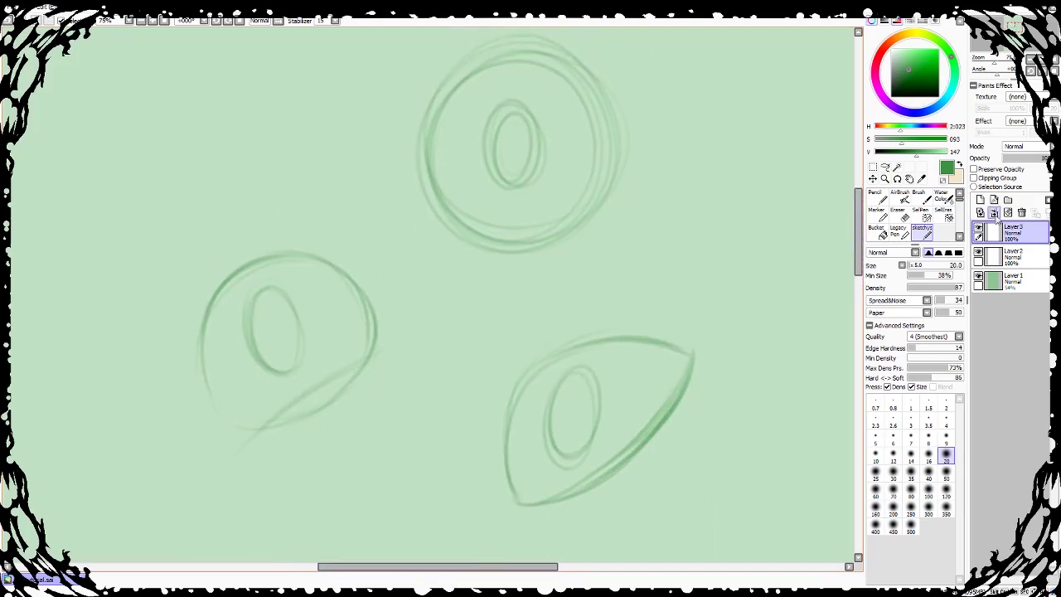
scroll(465, 225, down, 4)
key(ctrl+t)
drag(465, 225, 393, 160)
drag(422, 193, 546, 311)
click(884, 329)
Step: Crop the canvas to a rectangular selection around the three eye sketches
drag(264, 38, 572, 321)
click(75, 7)
click(94, 45)
scroll(414, 356, up, 4)
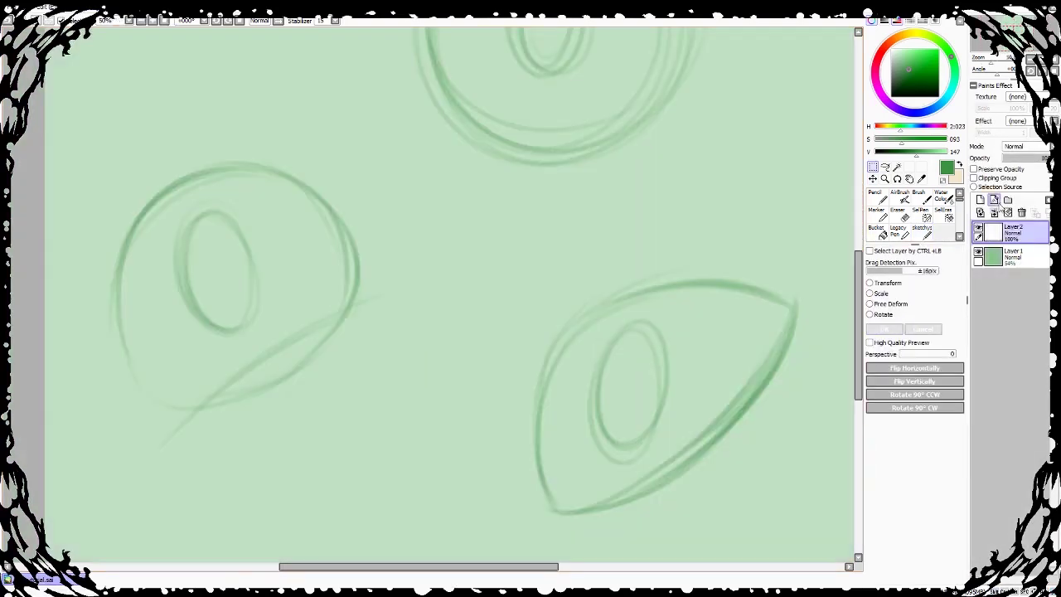
Step: Add linework layers inside Set1 above the sketch and start a dark green circle on Linework2
click(993, 200)
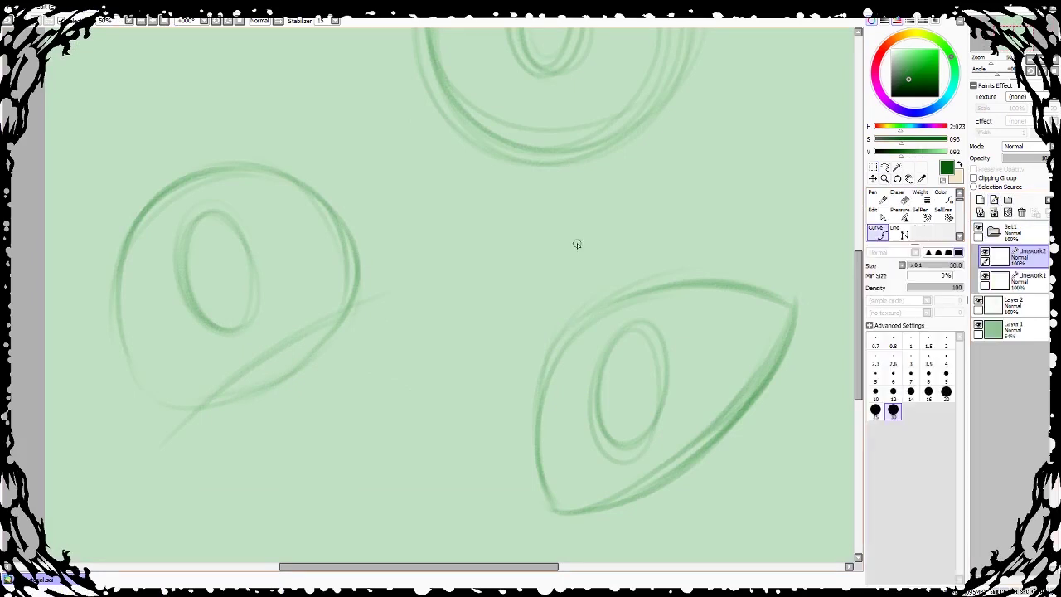
scroll(576, 244, up, 4)
key(Delete)
drag(577, 243, 578, 247)
key(Home)
Step: Scale and move the dark green circle onto the upper eye sketch, and choose the Weight tool for its line
key(ctrl+t)
drag(485, 341, 432, 250)
drag(462, 221, 585, 104)
click(883, 328)
click(920, 196)
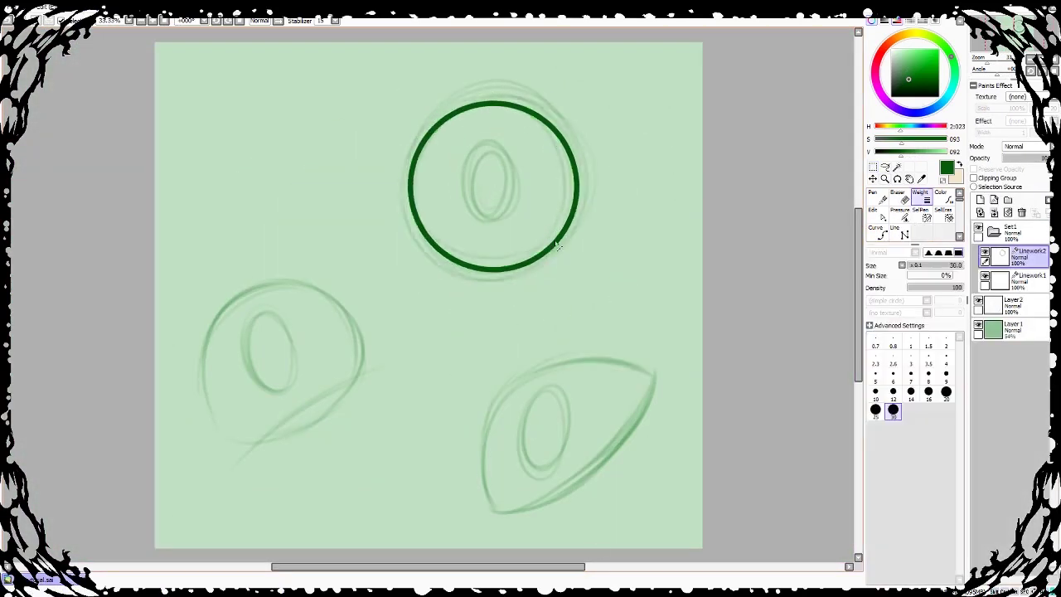
Step: Turn Linework2 into a raster layer by merging a new layer with it, and add two empty layers above it
click(980, 200)
click(994, 212)
click(979, 200)
click(979, 200)
Step: Try inking the slanted lower lid of the left eye with the Legacy Pen at size 30, and clear the layer
click(899, 232)
scroll(206, 426, up, 1)
drag(247, 487, 445, 351)
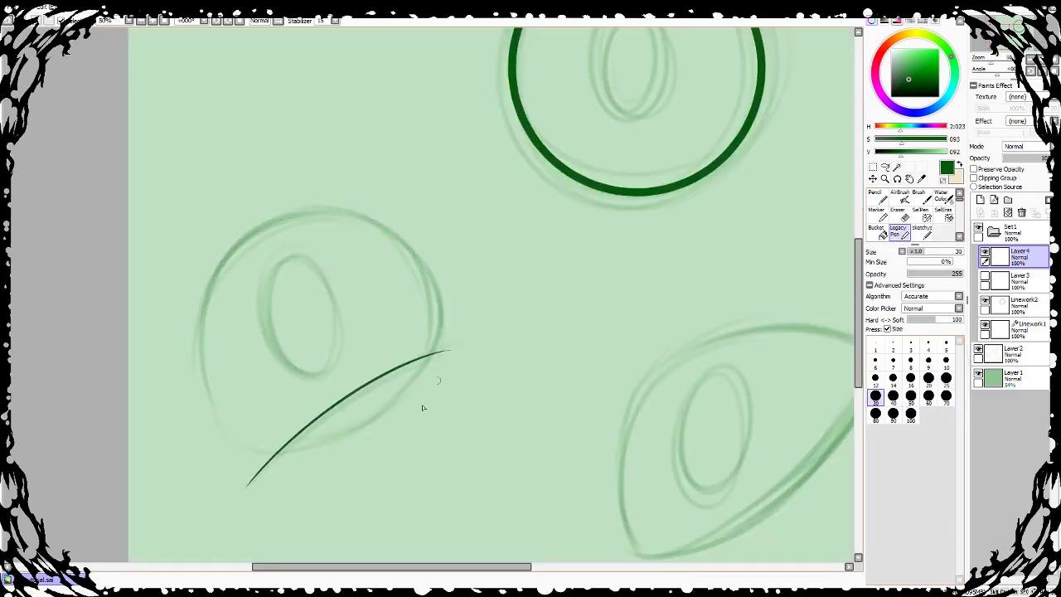
key(ctrl+z)
drag(226, 443, 412, 362)
mouse_move(247, 466)
mouse_down()
mouse_move(409, 372)
mouse_move(496, 343)
mouse_up()
key(ctrl+z)
click(899, 215)
mouse_move(224, 441)
mouse_down()
mouse_move(437, 322)
mouse_move(416, 357)
mouse_move(221, 436)
mouse_move(199, 283)
mouse_move(386, 246)
mouse_move(435, 346)
mouse_move(295, 411)
mouse_move(436, 346)
mouse_up()
click(902, 233)
click(1007, 212)
Step: Ink the left eye's outline in dark green with the Legacy Pen at size 50, thickening the upper lid
click(911, 398)
key(ctrl+z)
key(ctrl+z)
key(ctrl+z)
mouse_move(237, 453)
mouse_down()
mouse_move(436, 346)
mouse_move(215, 267)
mouse_move(199, 325)
mouse_up()
mouse_move(373, 244)
mouse_down()
mouse_move(426, 303)
mouse_move(433, 336)
mouse_up()
drag(381, 247, 421, 290)
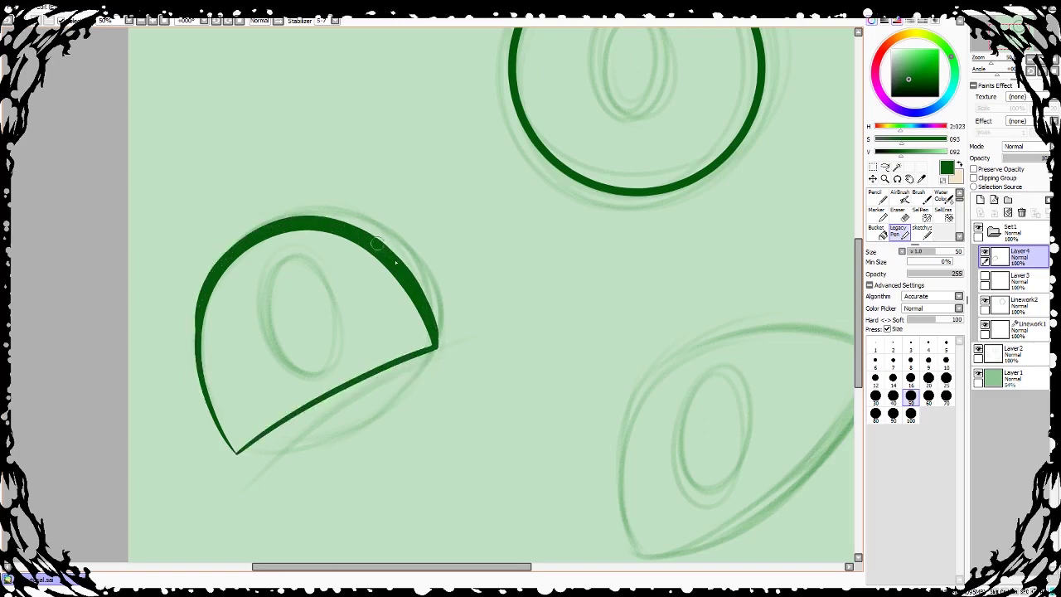
Step: Ink the pointed right eye's outline and curved lower lid in dark green with the Legacy Pen
drag(633, 300, 515, 300)
drag(440, 353, 440, 282)
mouse_move(518, 486)
mouse_down()
mouse_move(682, 266)
mouse_move(744, 301)
mouse_up()
mouse_move(519, 485)
mouse_down()
mouse_move(580, 467)
mouse_move(743, 298)
mouse_up()
key(ctrl+z)
mouse_move(518, 485)
mouse_down()
mouse_move(677, 417)
mouse_move(743, 298)
mouse_up()
key(e)
Step: Merge the inked eye layers down into Linework2 and add an empty layer beneath it
click(994, 212)
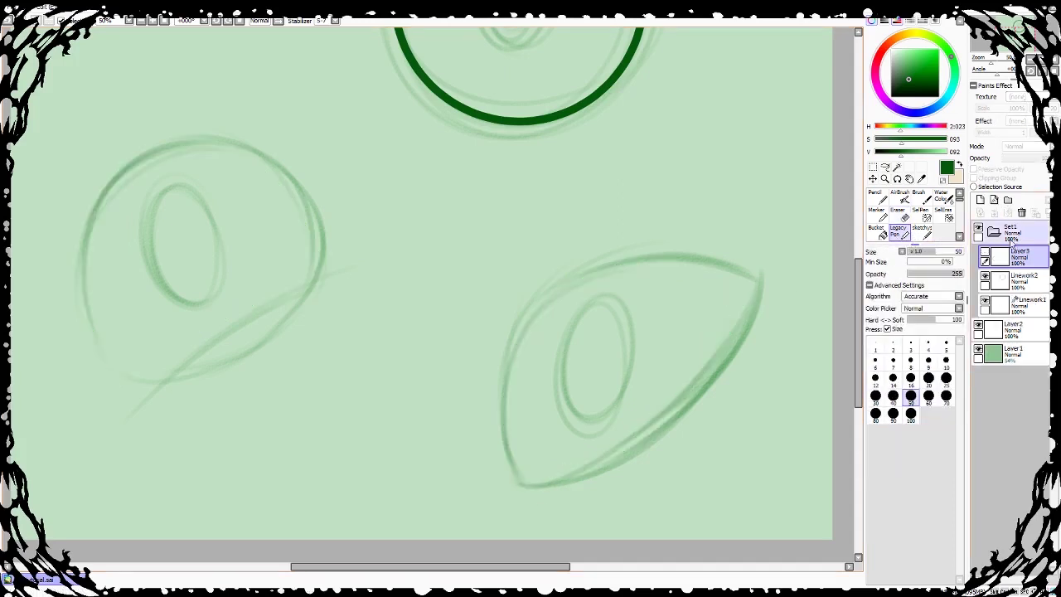
click(984, 251)
click(993, 212)
click(980, 200)
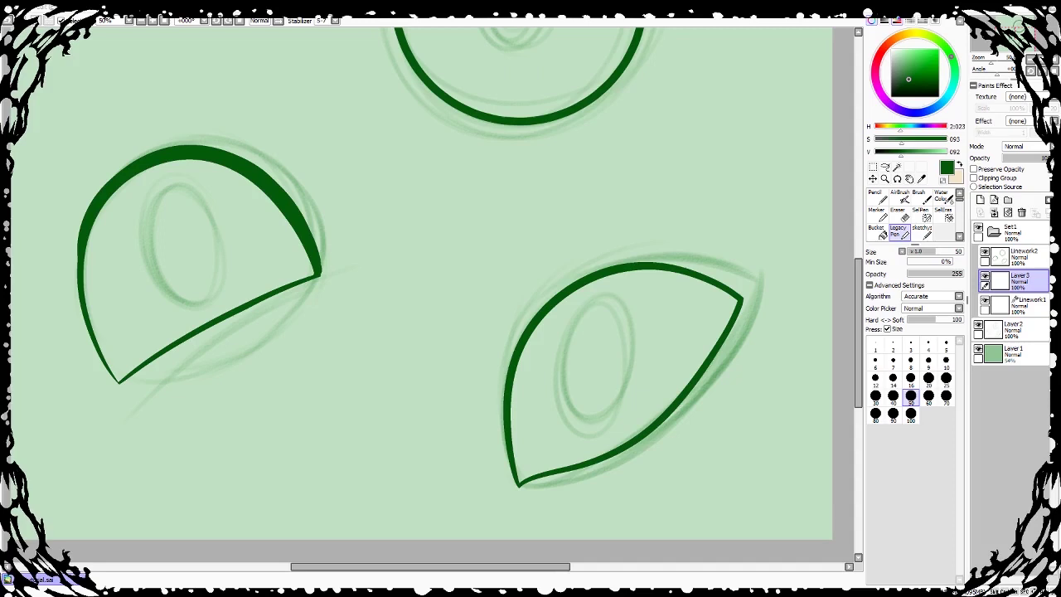
mouse_move(859, 300)
mouse_down()
mouse_move(858, 221)
mouse_move(857, 261)
mouse_up()
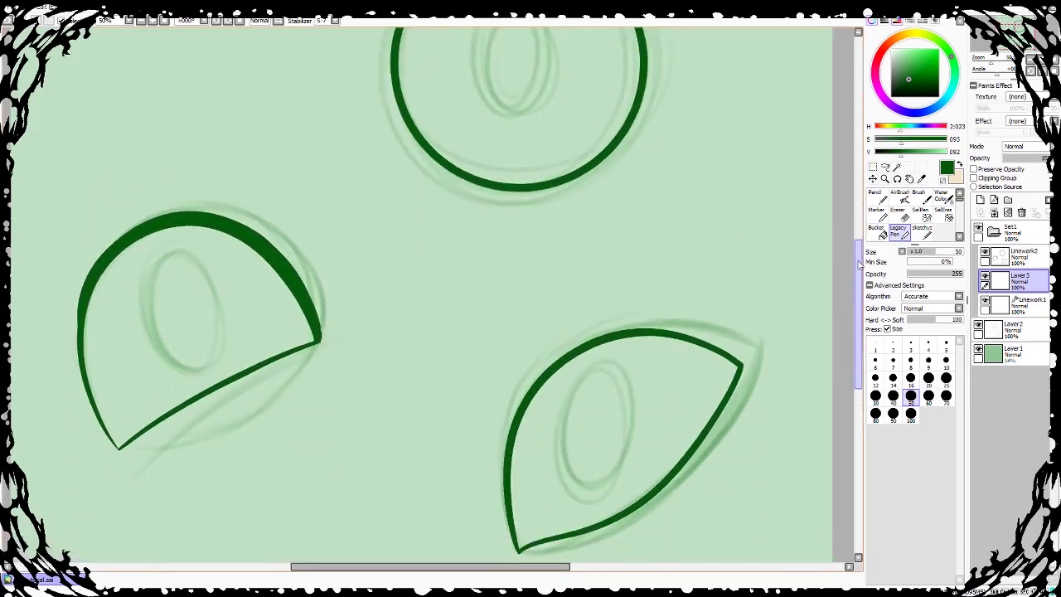
drag(543, 566, 503, 578)
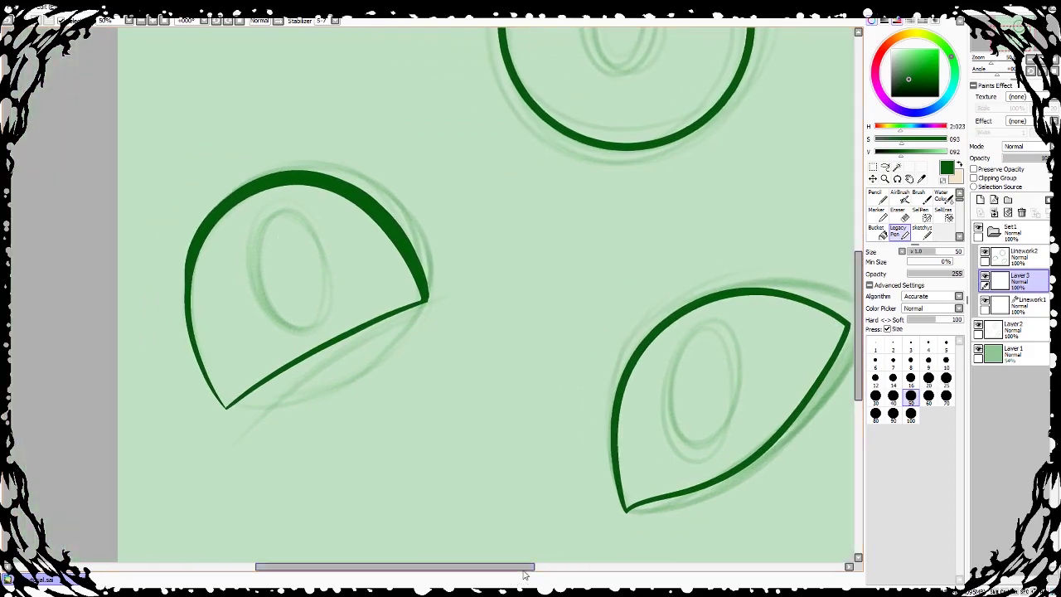
drag(526, 575, 563, 575)
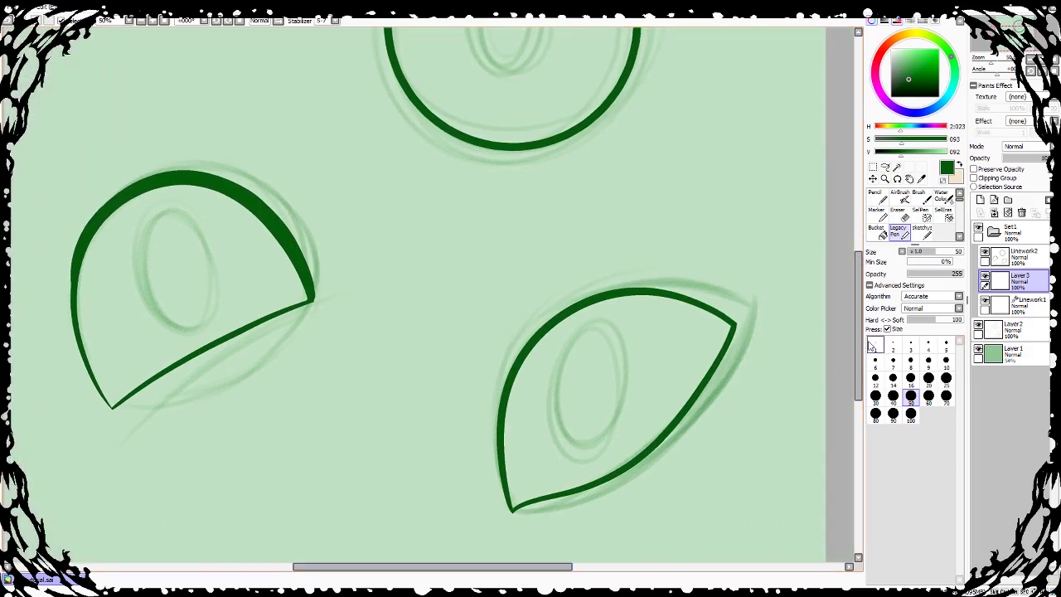
drag(858, 312, 858, 254)
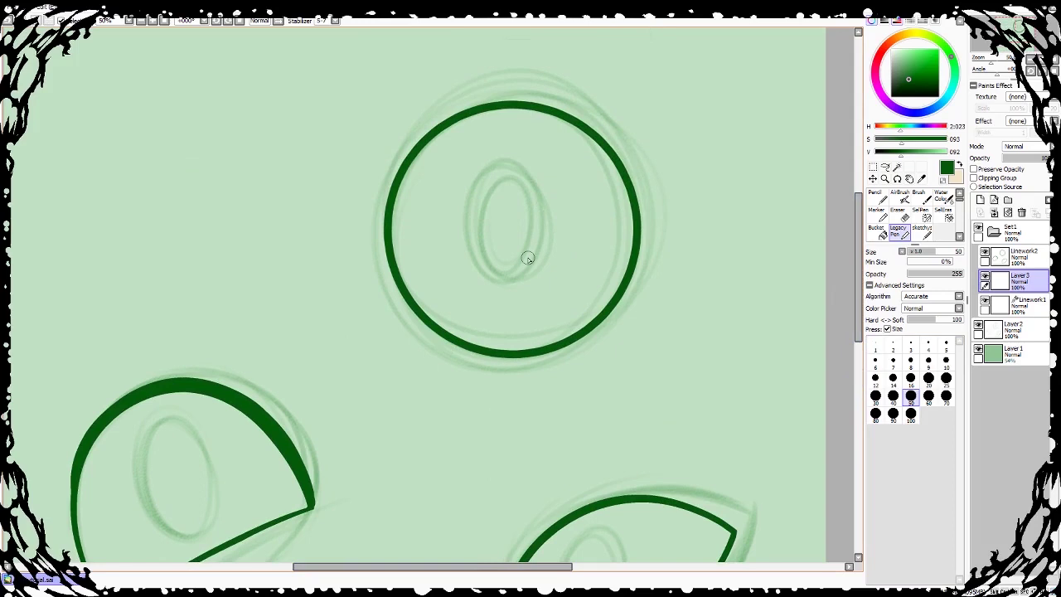
drag(530, 567, 516, 568)
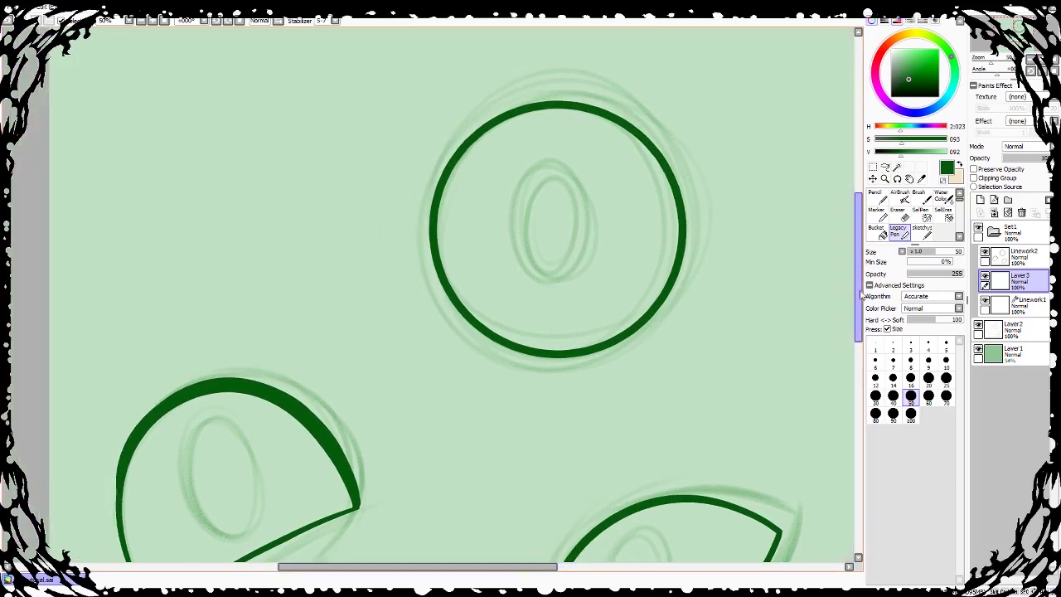
drag(861, 292, 862, 309)
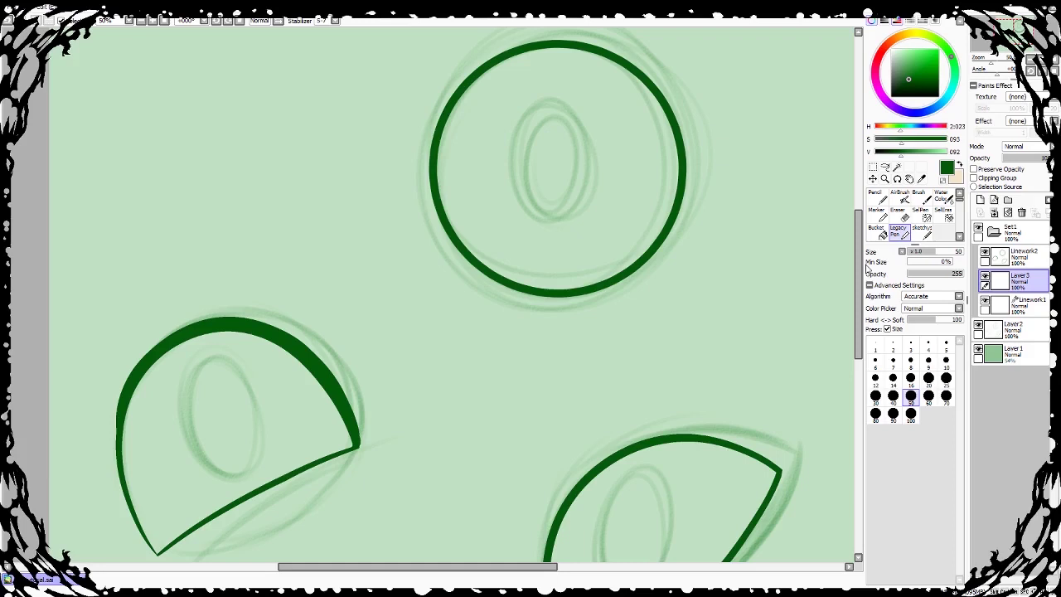
scroll(535, 567, right, 3)
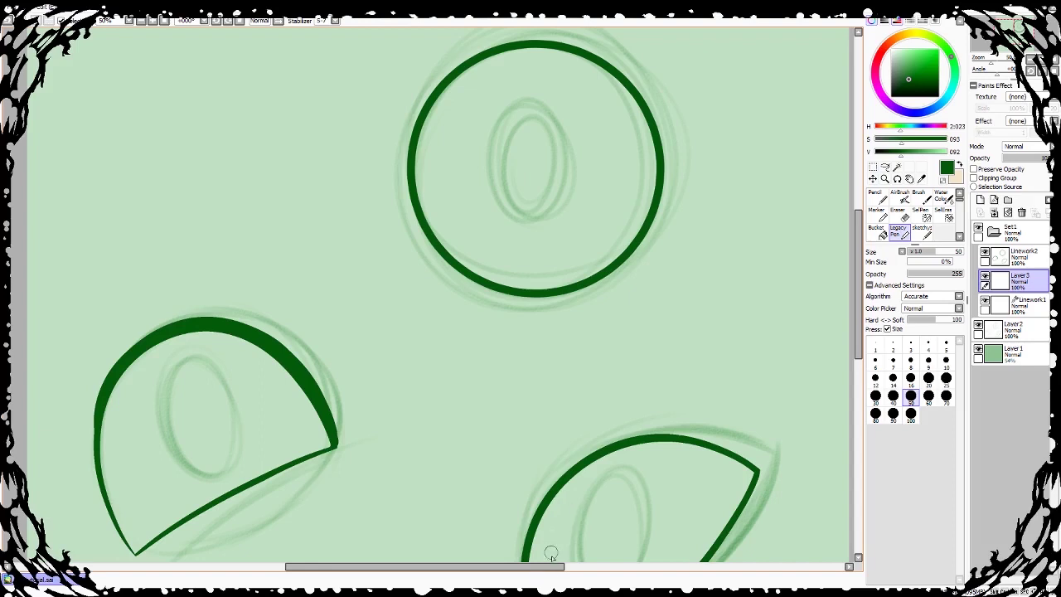
mouse_move(551, 568)
mouse_down()
mouse_move(558, 573)
mouse_move(543, 577)
mouse_up()
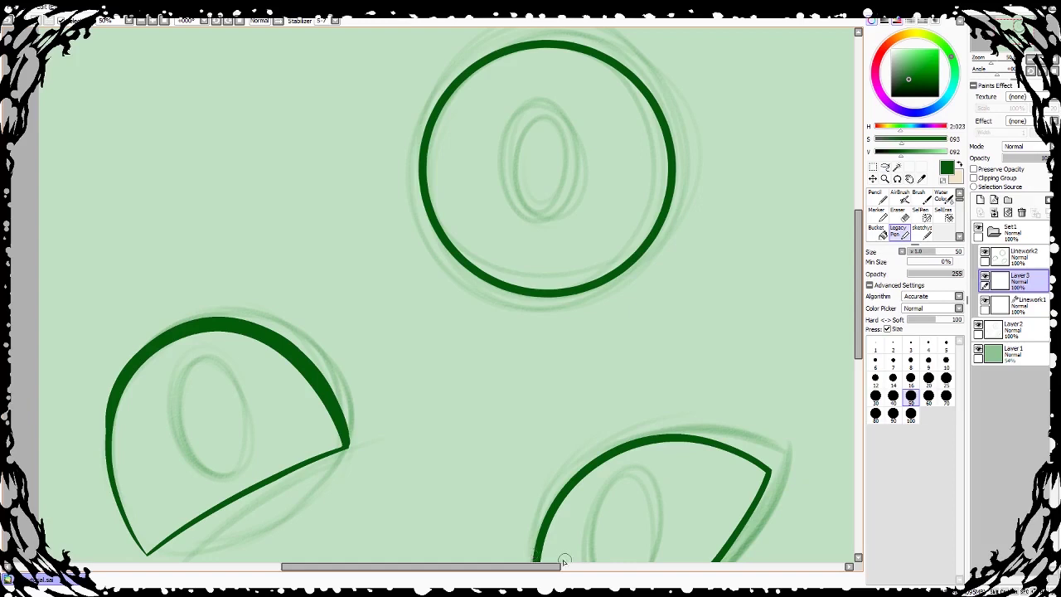
drag(552, 567, 558, 570)
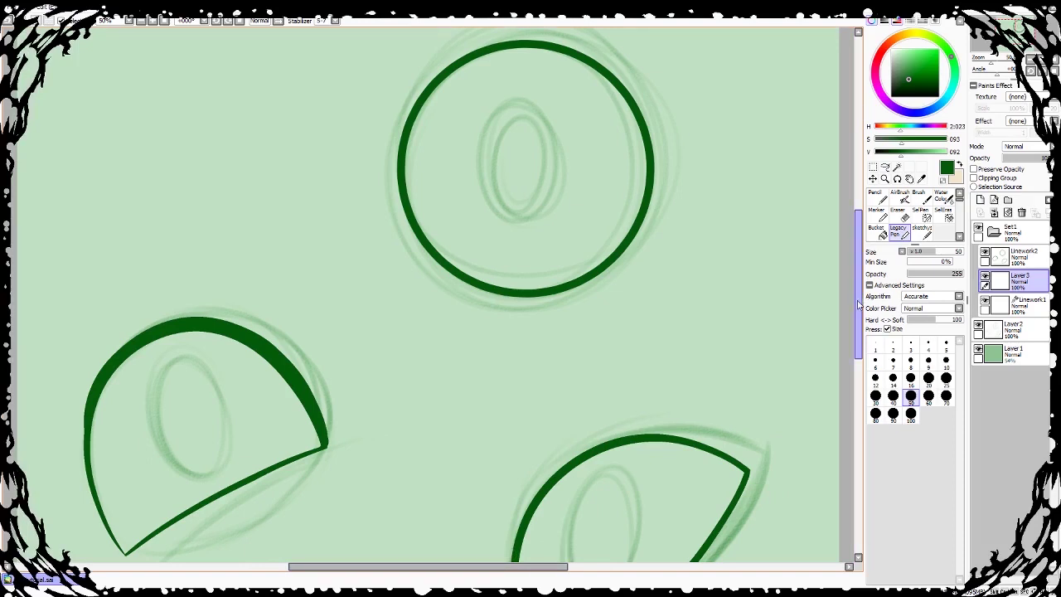
drag(860, 290, 860, 284)
drag(557, 568, 552, 570)
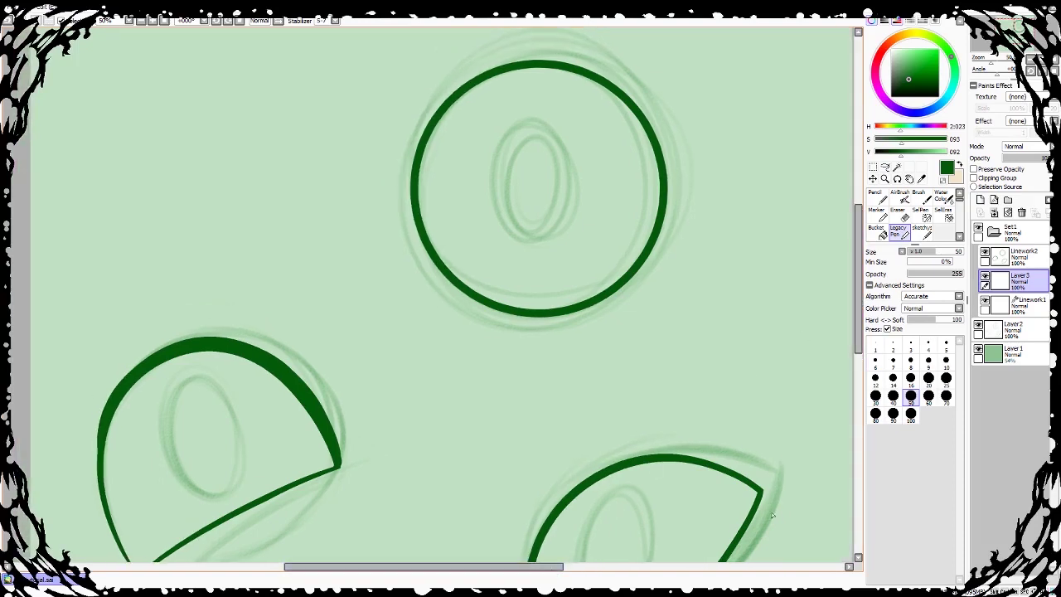
Step: Hide the green background Layer1 to view the eyes on white, and show it again
click(979, 352)
click(979, 351)
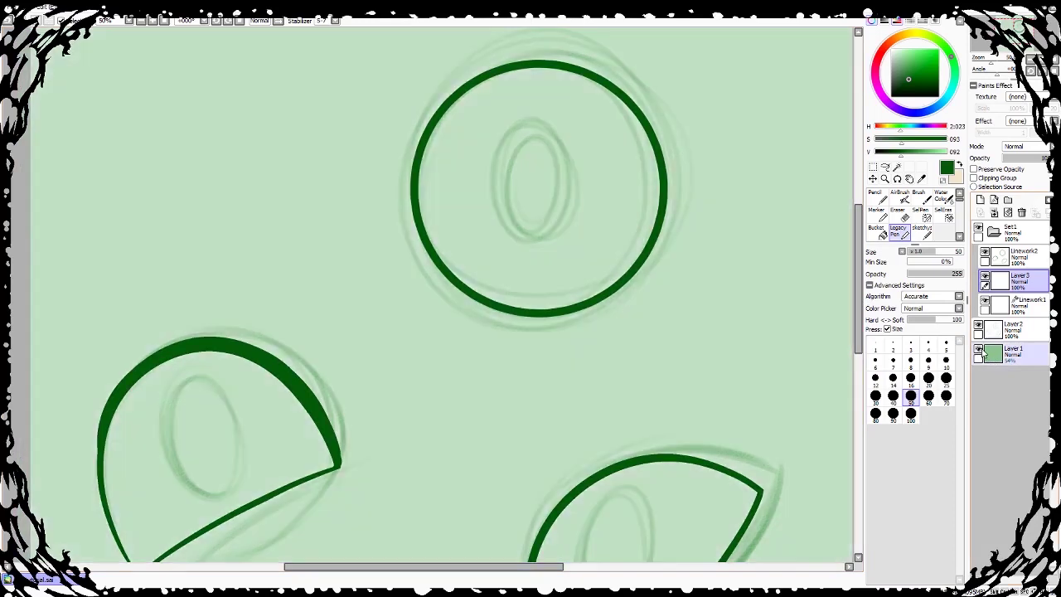
click(979, 351)
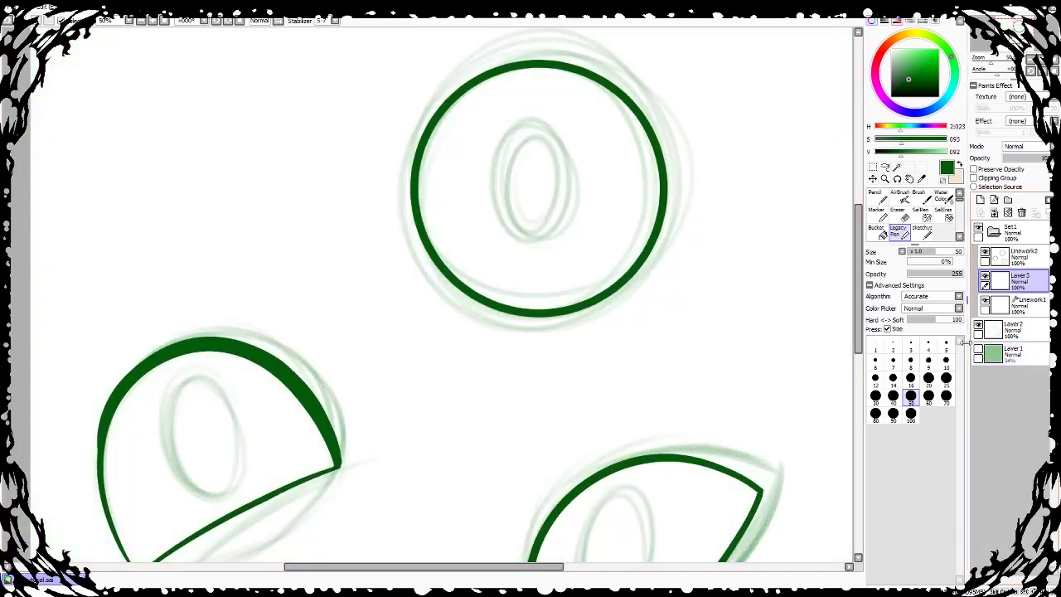
click(979, 351)
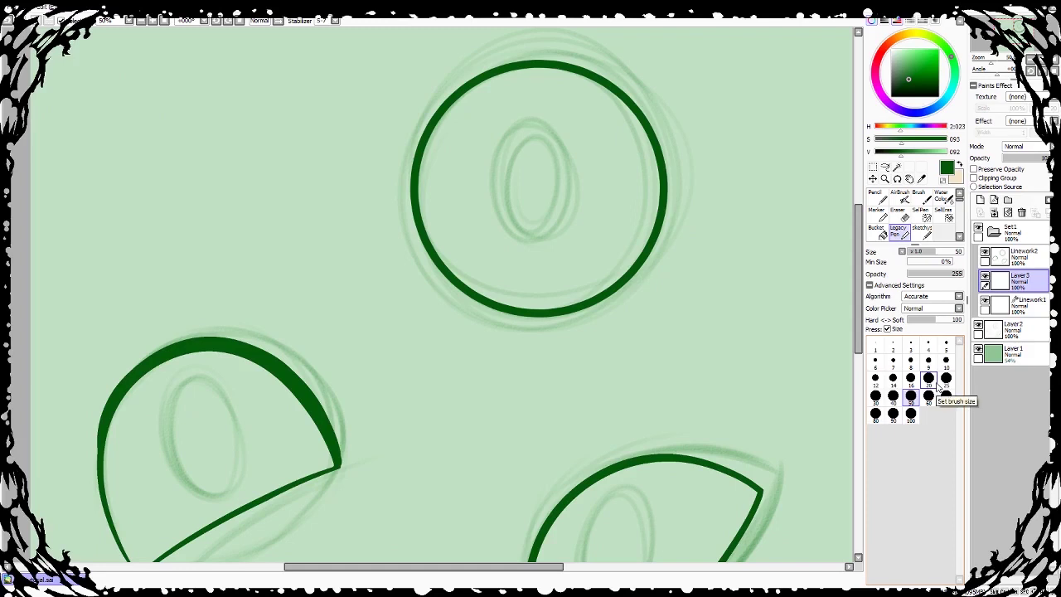
drag(546, 568, 551, 568)
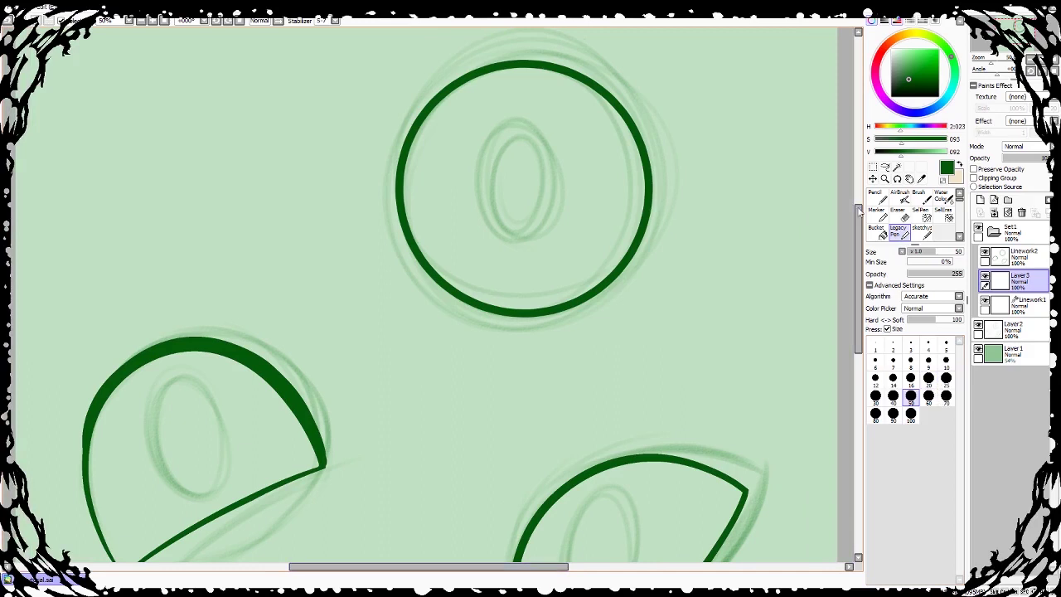
drag(860, 281, 860, 290)
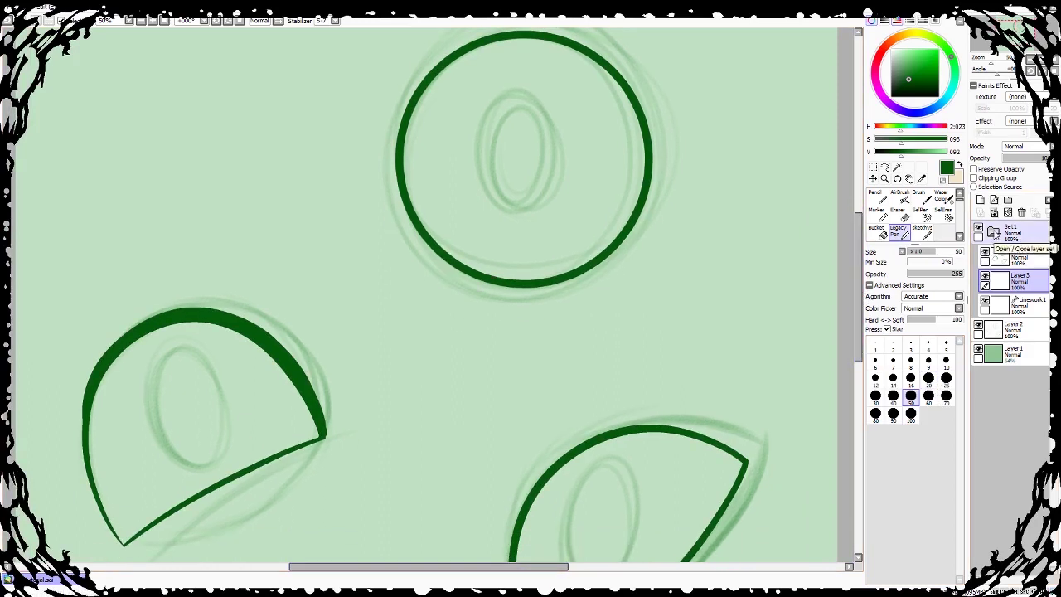
Step: Recolour the Linework2 outlines black using a clipped layer filled with the Bucket
click(1019, 256)
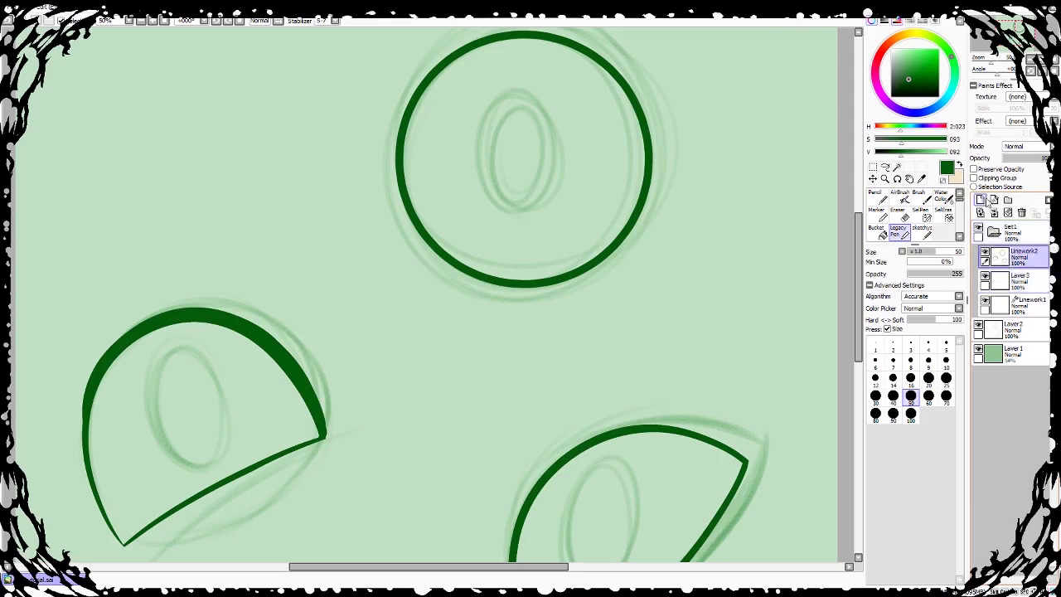
click(980, 200)
click(978, 177)
click(894, 96)
click(877, 232)
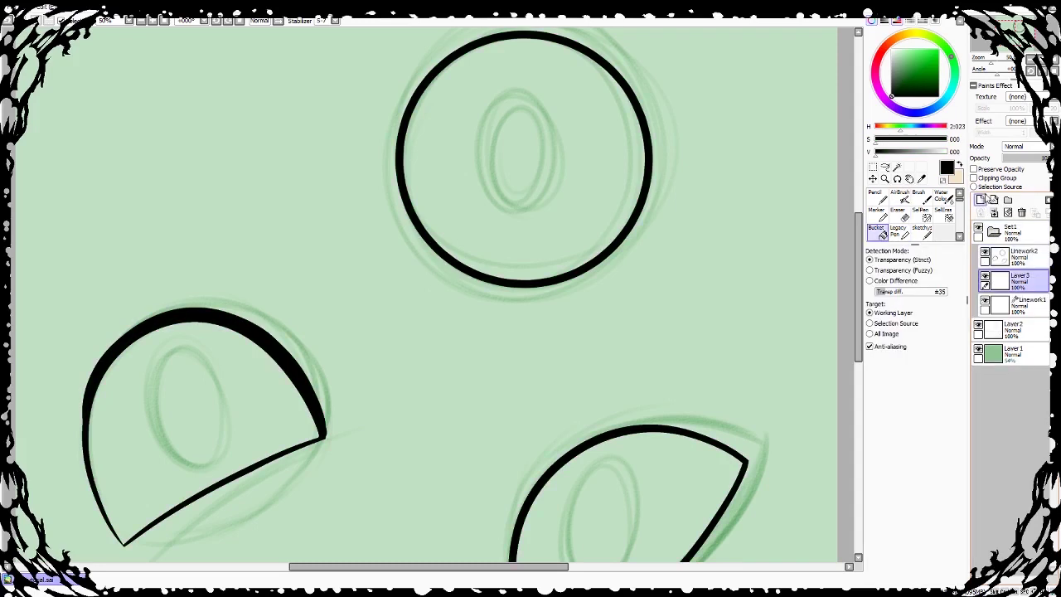
Step: Add two more layers beneath the line art and set up the Pencil in bright red at size 120
click(980, 199)
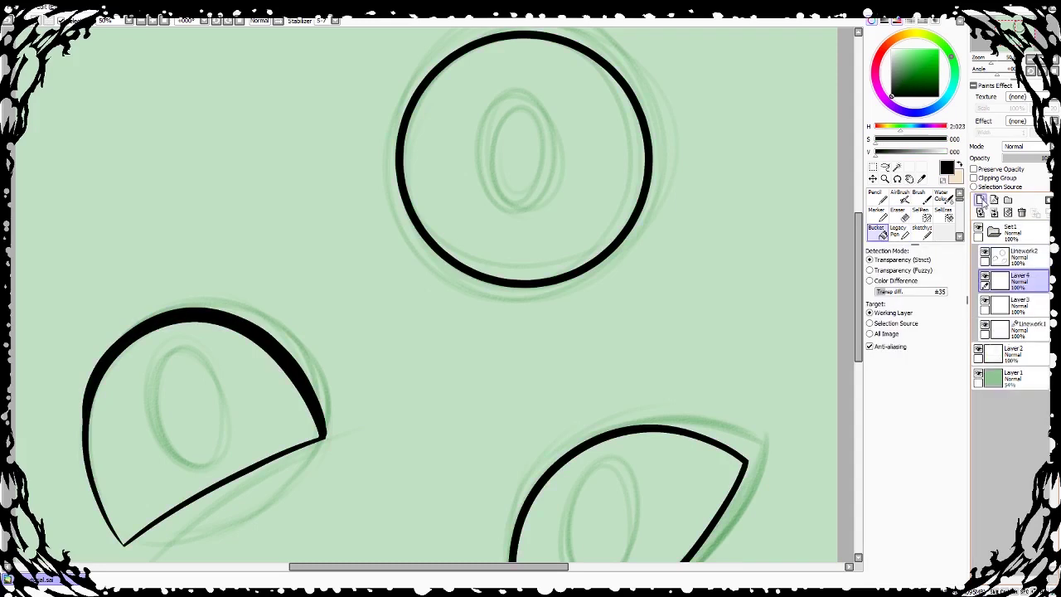
click(980, 200)
click(880, 54)
click(937, 51)
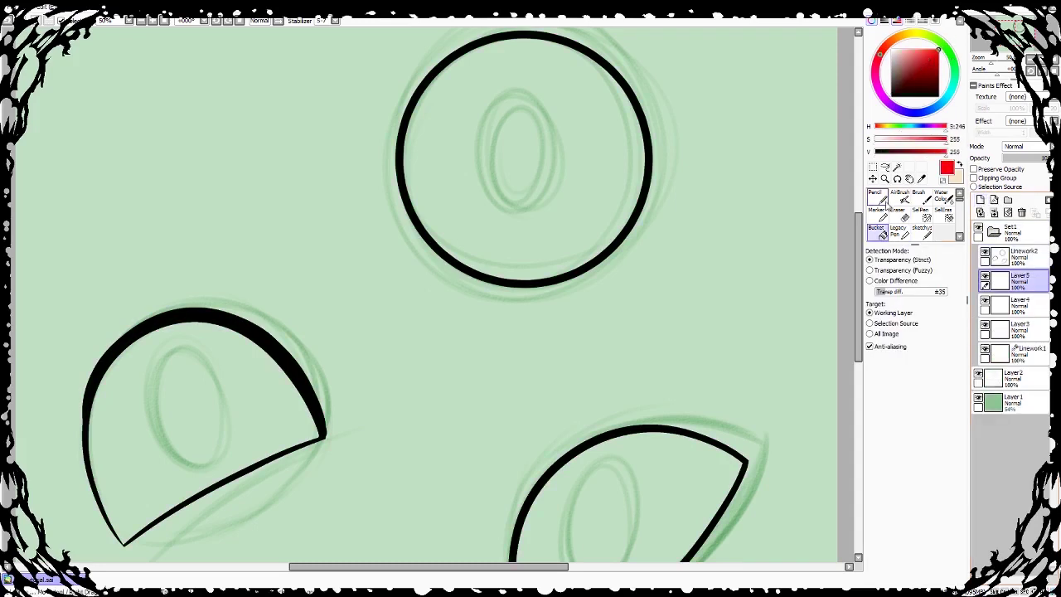
click(877, 196)
drag(538, 561, 482, 562)
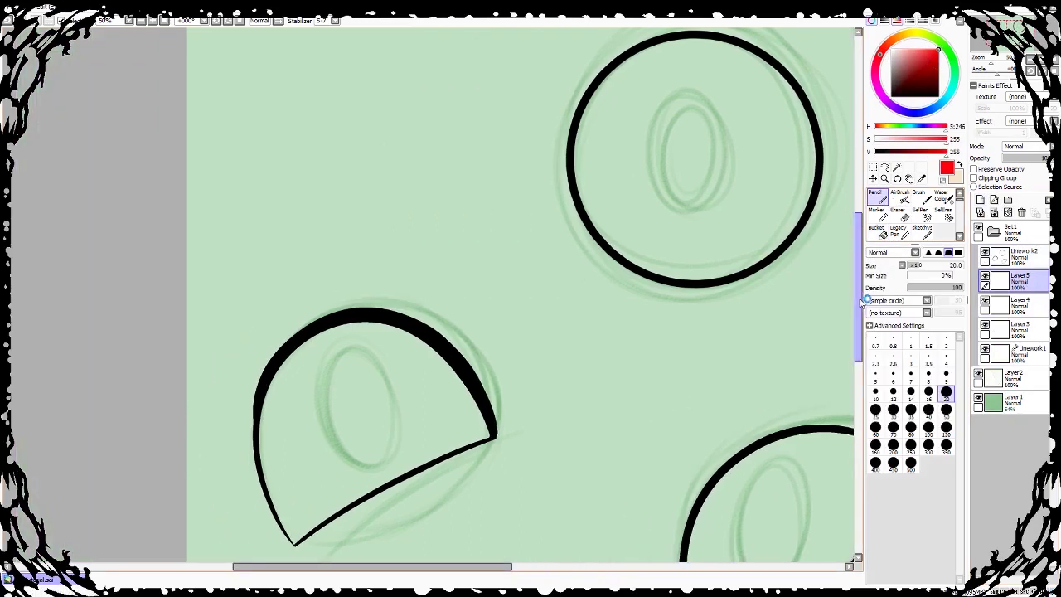
drag(858, 286, 859, 293)
click(945, 428)
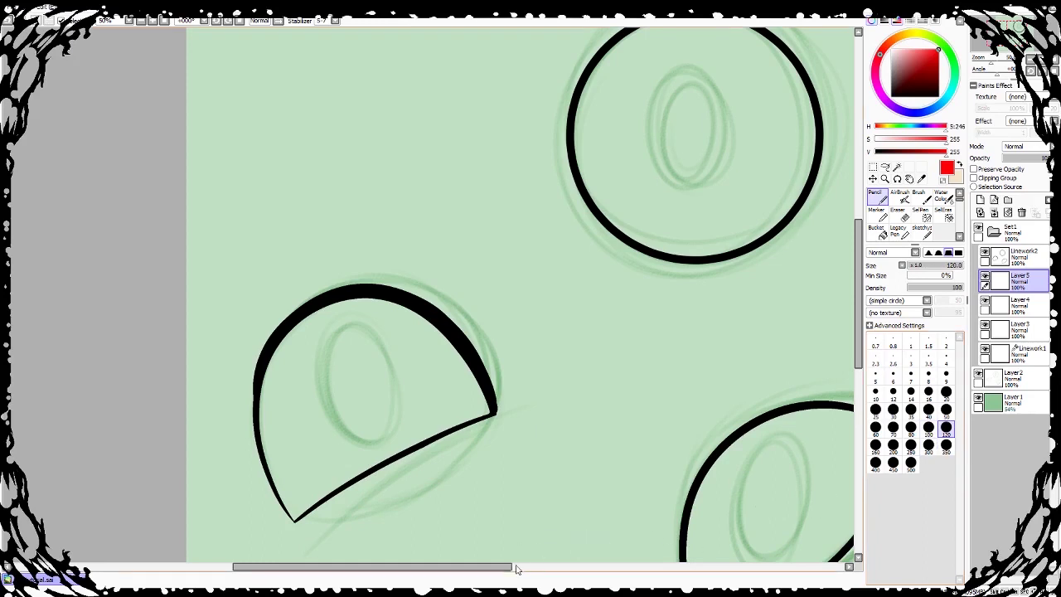
drag(503, 567, 510, 575)
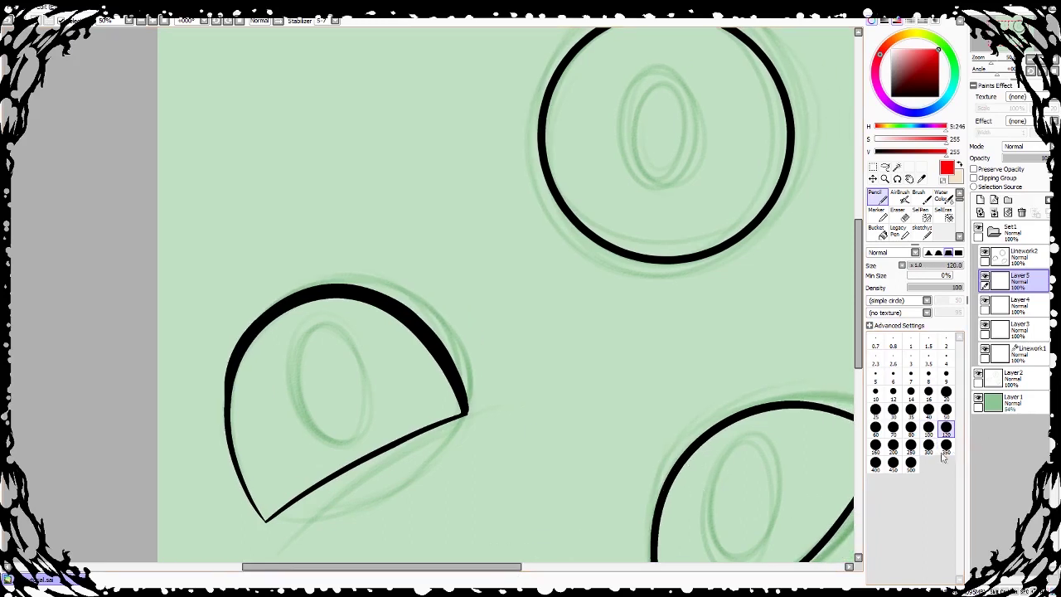
Step: Try a red dab with the Pencil at size 500 between the eyes, undo it and set the size to 120
click(911, 463)
mouse_move(553, 373)
mouse_down()
mouse_move(560, 383)
mouse_move(552, 381)
mouse_move(567, 373)
mouse_up()
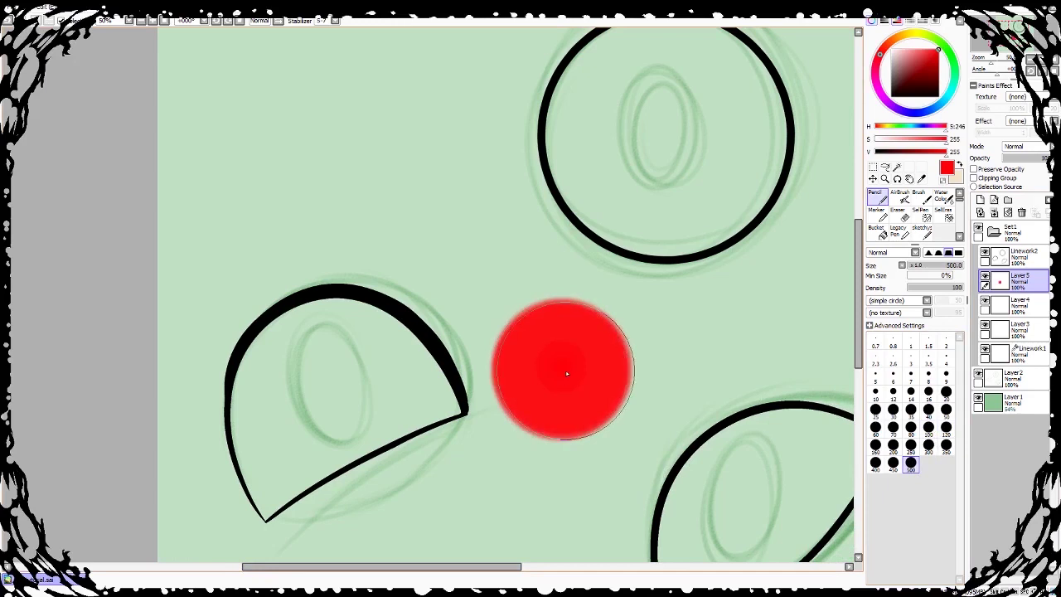
key(ctrl+z)
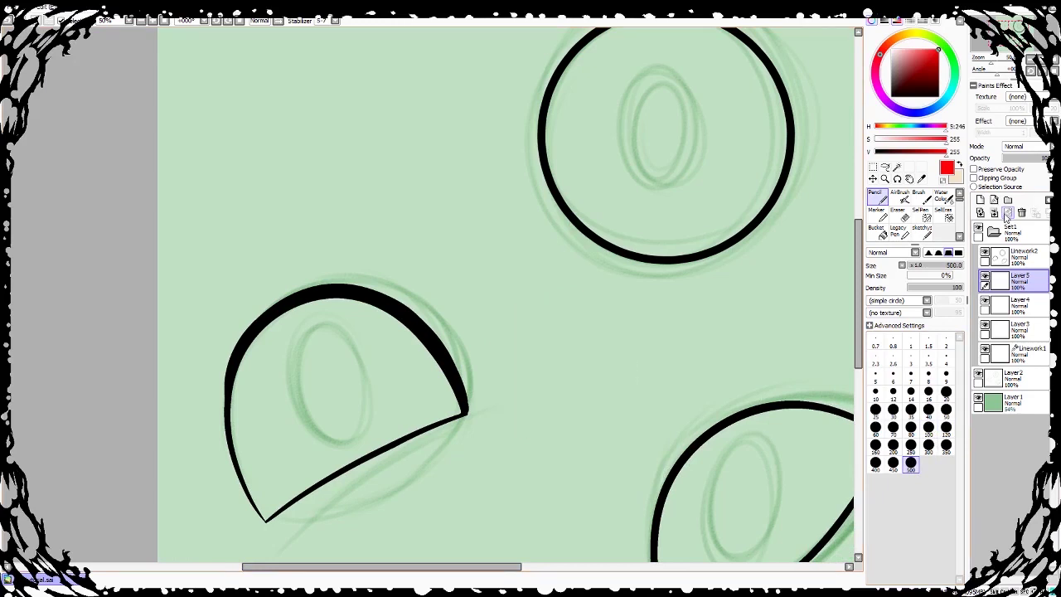
click(945, 427)
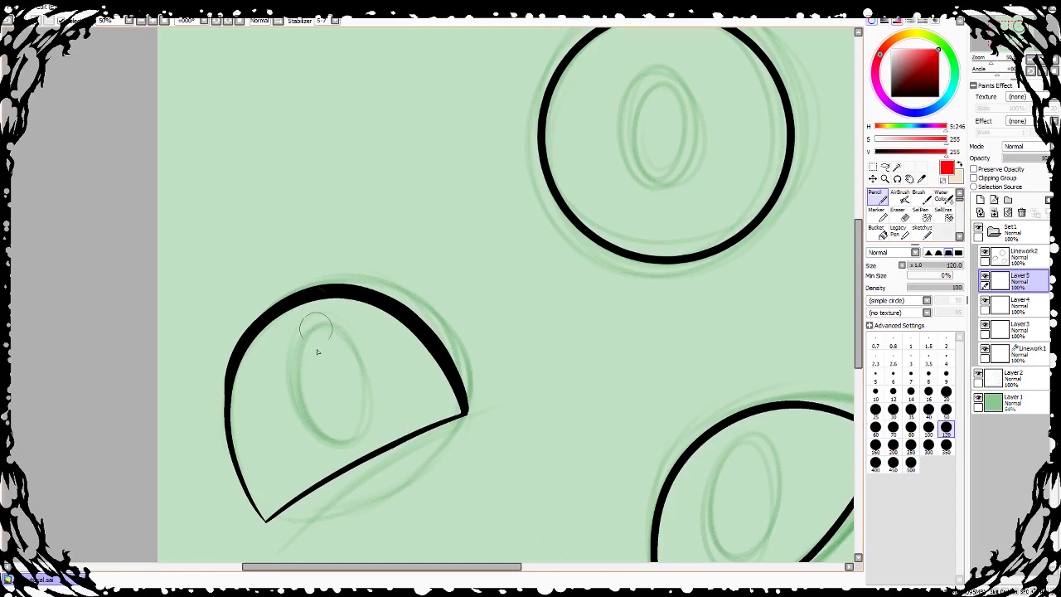
Step: Set the Stabilizer to 15 and paint a small red oval inside the half-circle eye on Layer5
click(335, 20)
click(322, 155)
mouse_move(309, 348)
mouse_down()
mouse_move(320, 426)
mouse_move(348, 394)
mouse_move(328, 389)
mouse_move(319, 365)
mouse_move(352, 407)
mouse_move(337, 351)
mouse_move(330, 381)
mouse_up()
key(ctrl+z)
key(ctrl+z)
key(ctrl+z)
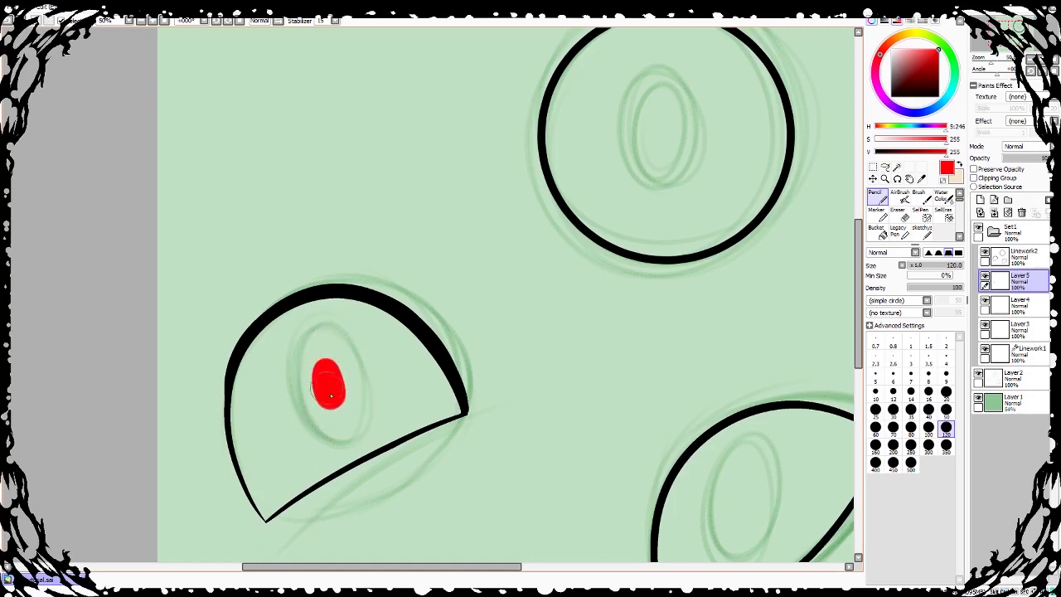
Step: Scale the red oval up to fill the sketched pupil of the half-circle eye and apply the transform
click(872, 167)
key(ctrl+t)
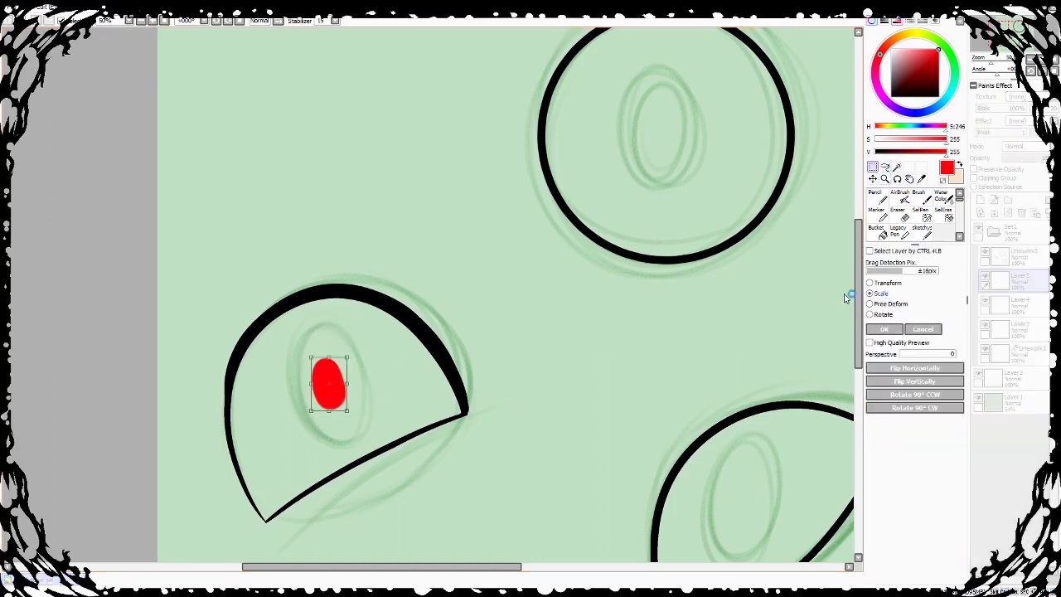
drag(346, 356, 369, 324)
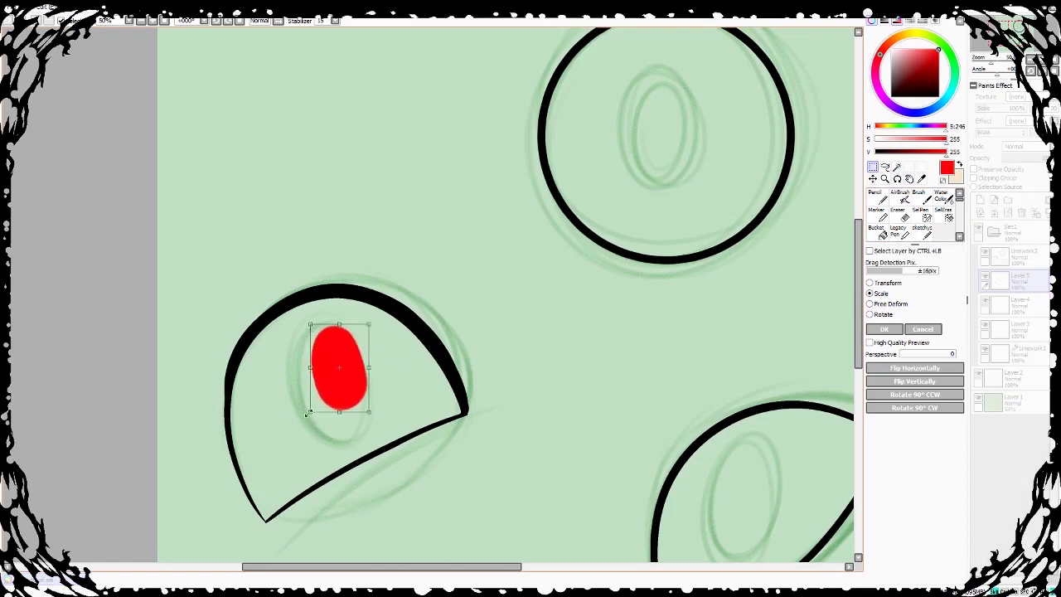
drag(310, 412, 292, 454)
drag(367, 324, 375, 314)
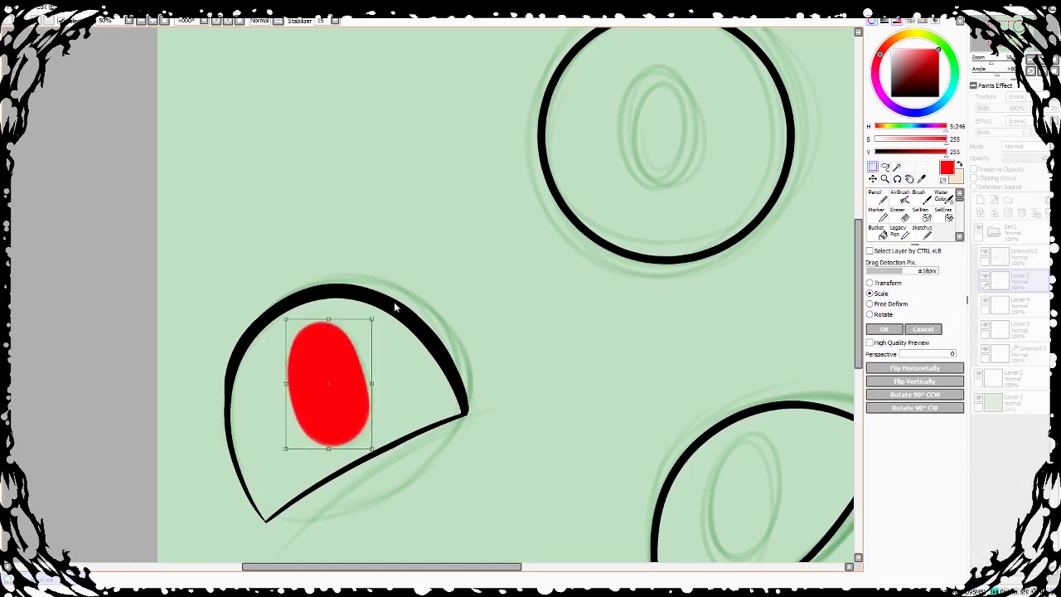
click(892, 328)
Step: Paint a red oval in the round eye with the Pencil and scale it to match the sketched pupil
click(875, 198)
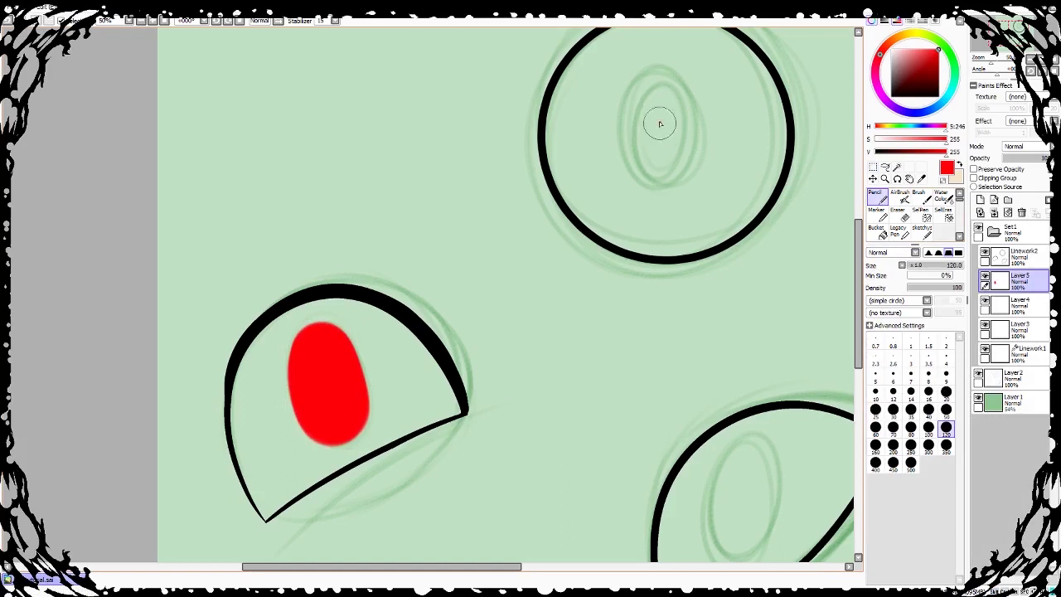
mouse_move(659, 118)
mouse_down()
mouse_move(654, 145)
mouse_move(705, 66)
mouse_up()
key(ctrl+t)
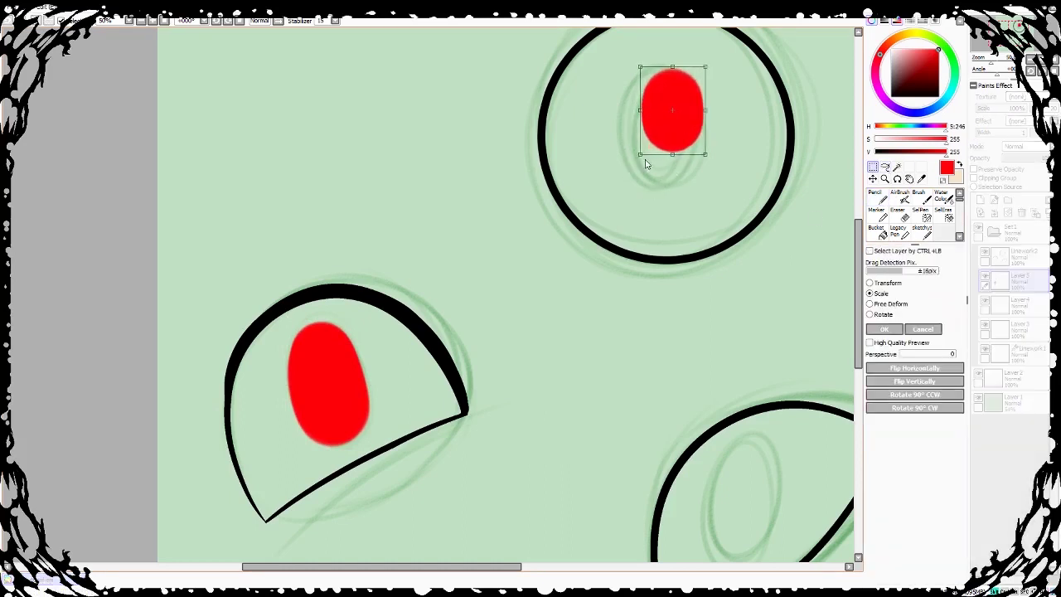
drag(639, 158, 615, 188)
drag(706, 66, 708, 62)
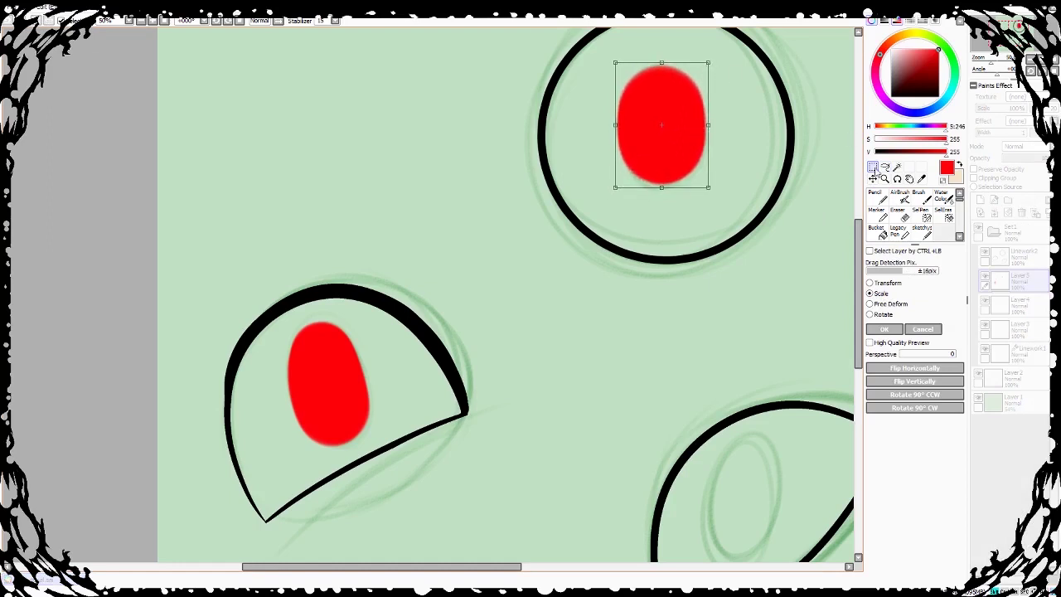
click(883, 330)
Step: Paint a red pupil in the almond-shaped eye, scale it to the sketched pupil, and deselect it
drag(858, 359, 859, 367)
click(824, 382)
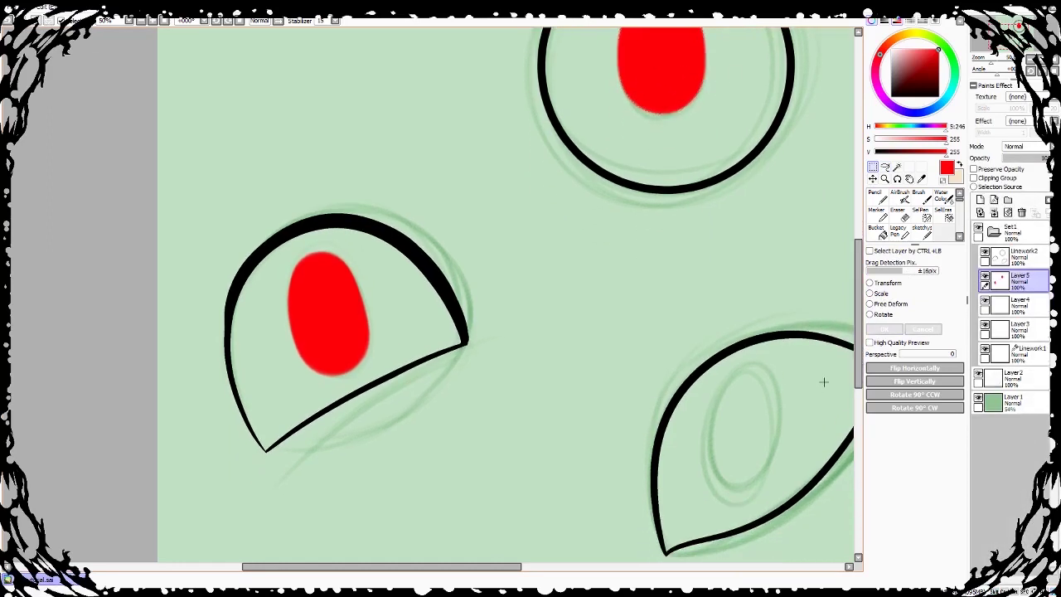
click(878, 200)
mouse_move(738, 437)
mouse_down()
mouse_move(740, 419)
mouse_move(745, 448)
mouse_up()
key(a)
mouse_move(733, 367)
mouse_down()
mouse_move(750, 492)
mouse_move(733, 369)
mouse_move(791, 360)
mouse_up()
key(ctrl+t)
drag(717, 466, 709, 502)
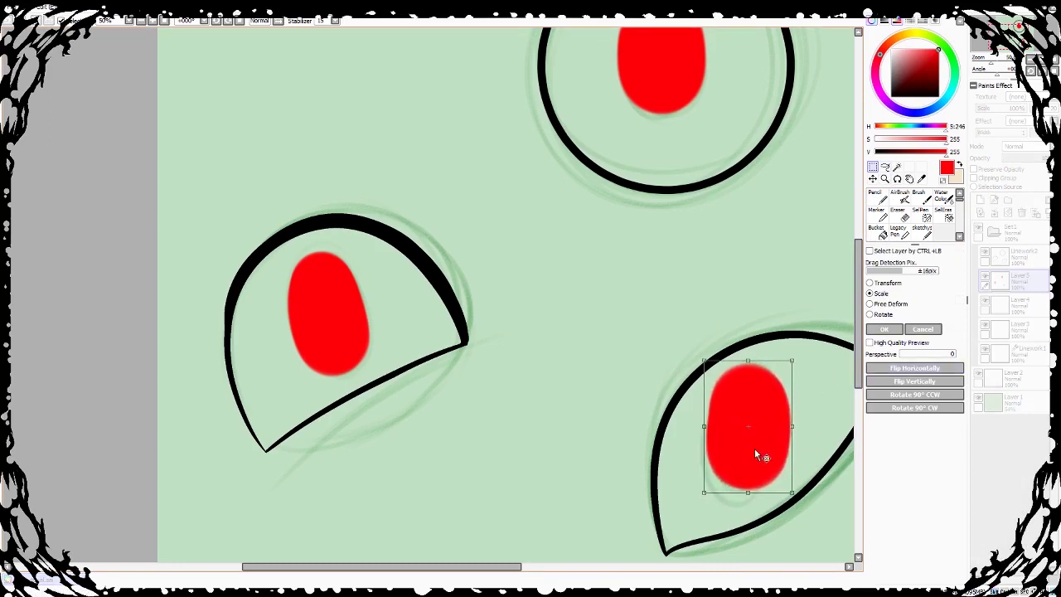
click(883, 329)
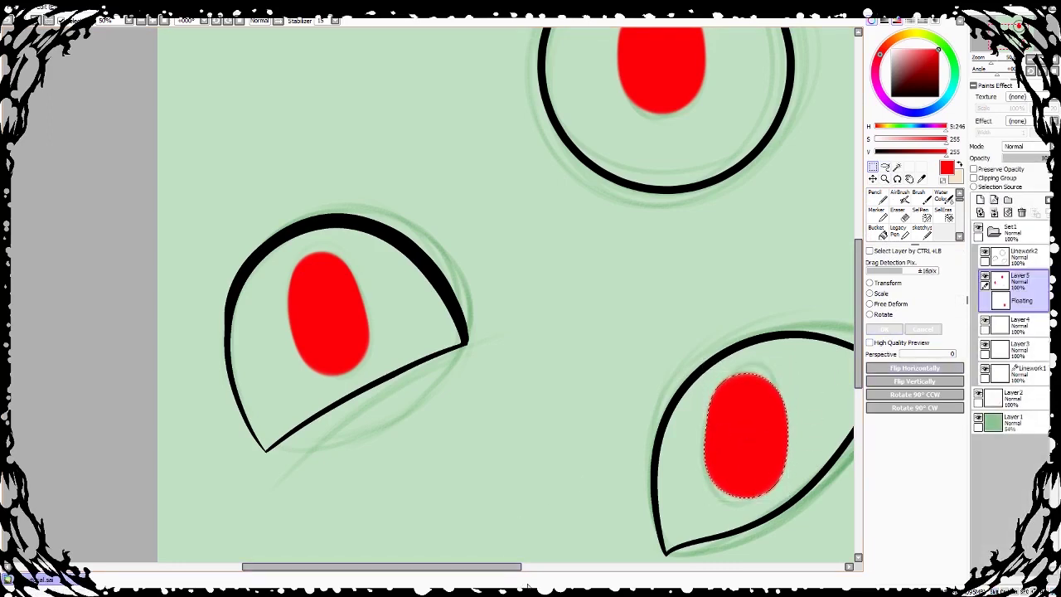
drag(511, 568, 537, 569)
click(469, 519)
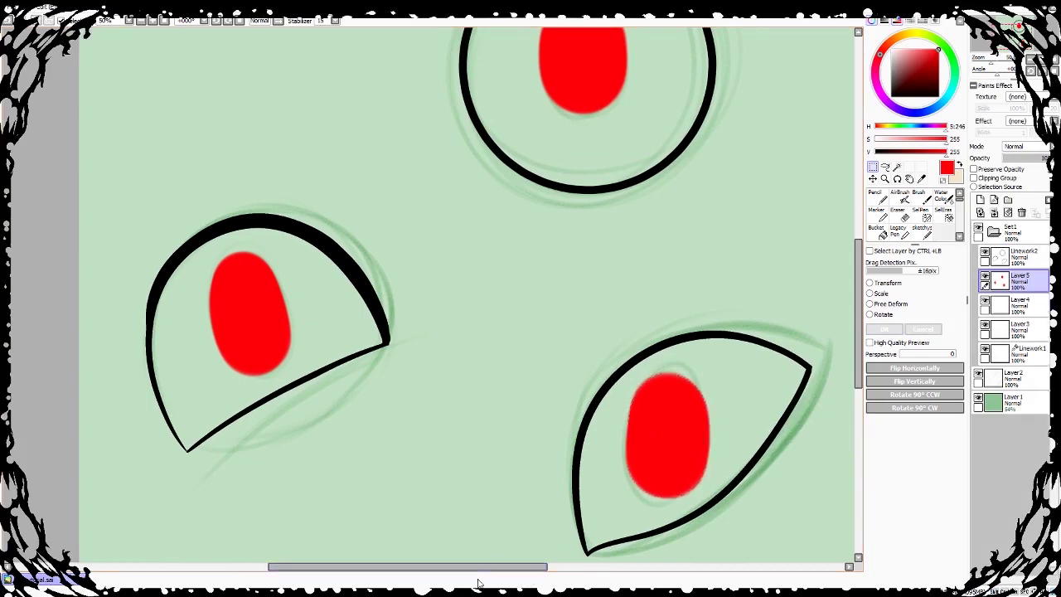
Step: Add a new layer above Layer2 and fill it with dark greyish brown using the Bucket
drag(513, 566, 504, 566)
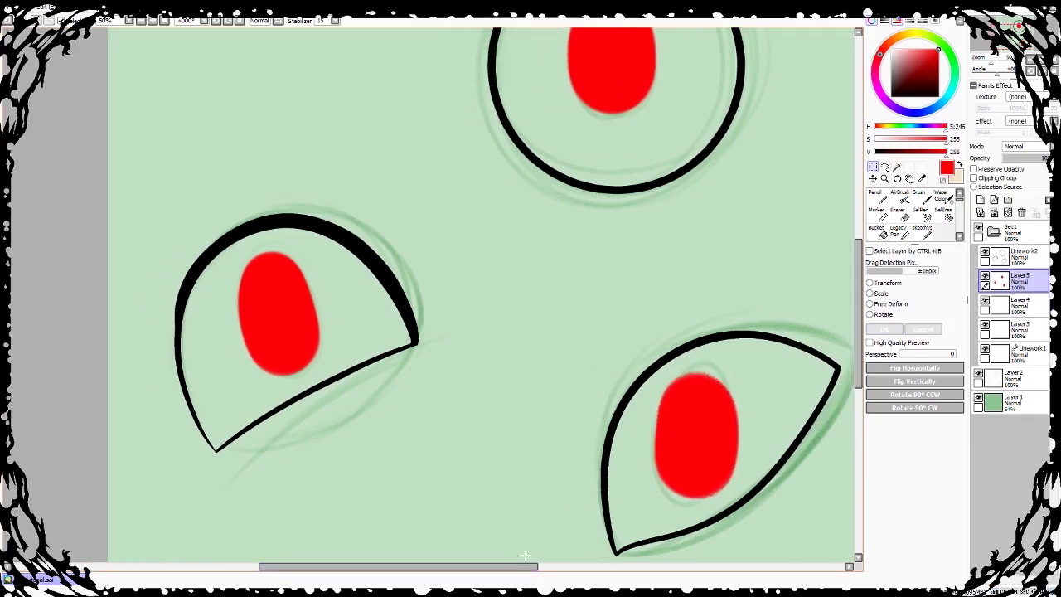
click(1028, 403)
click(1034, 380)
click(980, 200)
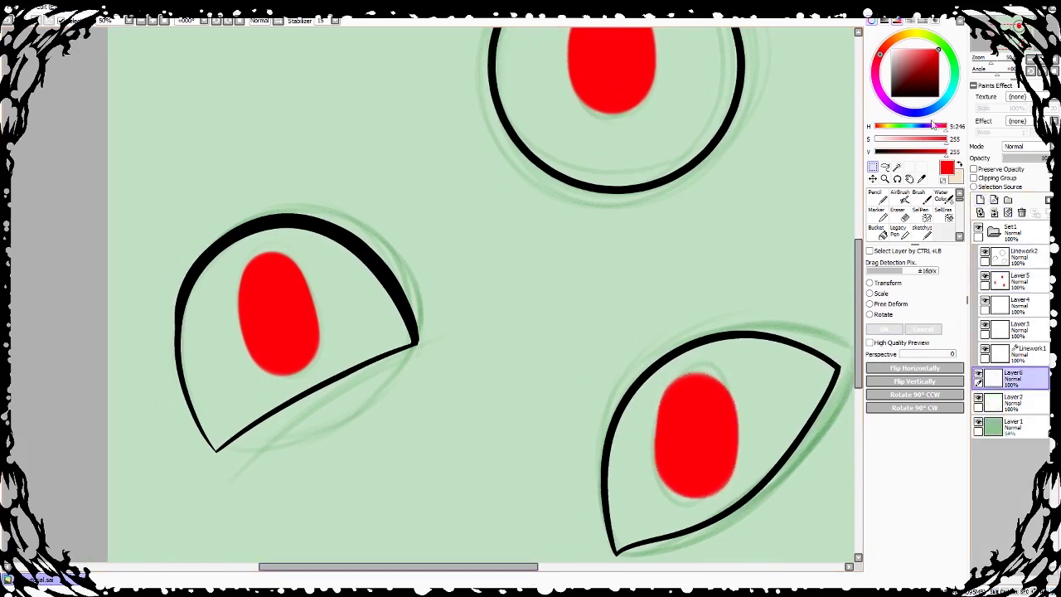
click(895, 75)
click(876, 232)
click(797, 258)
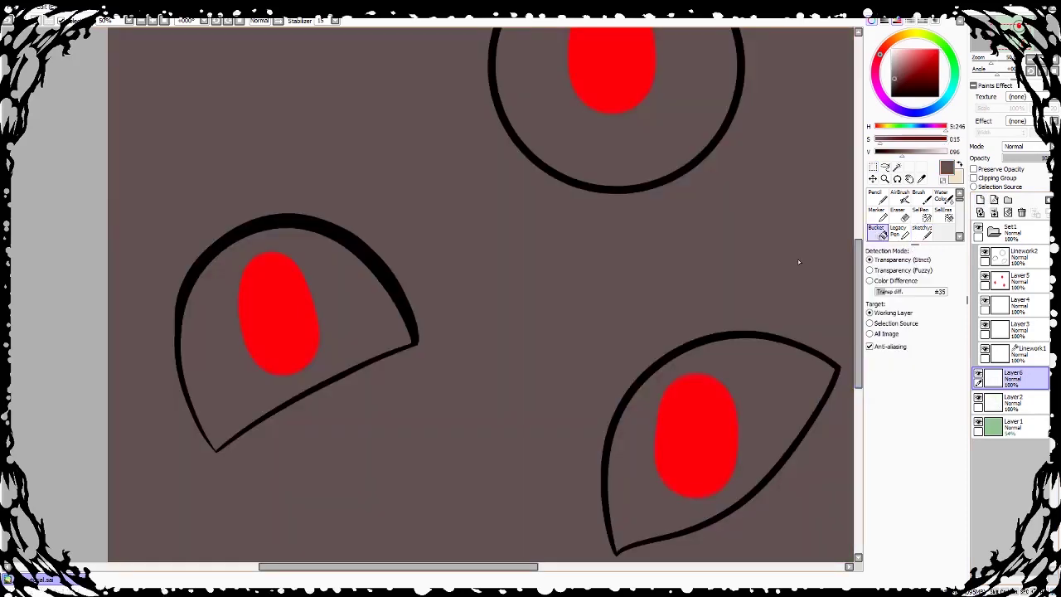
Step: Select the interiors of all three eyes on Linework2 with the Magic Wand
drag(532, 570, 554, 574)
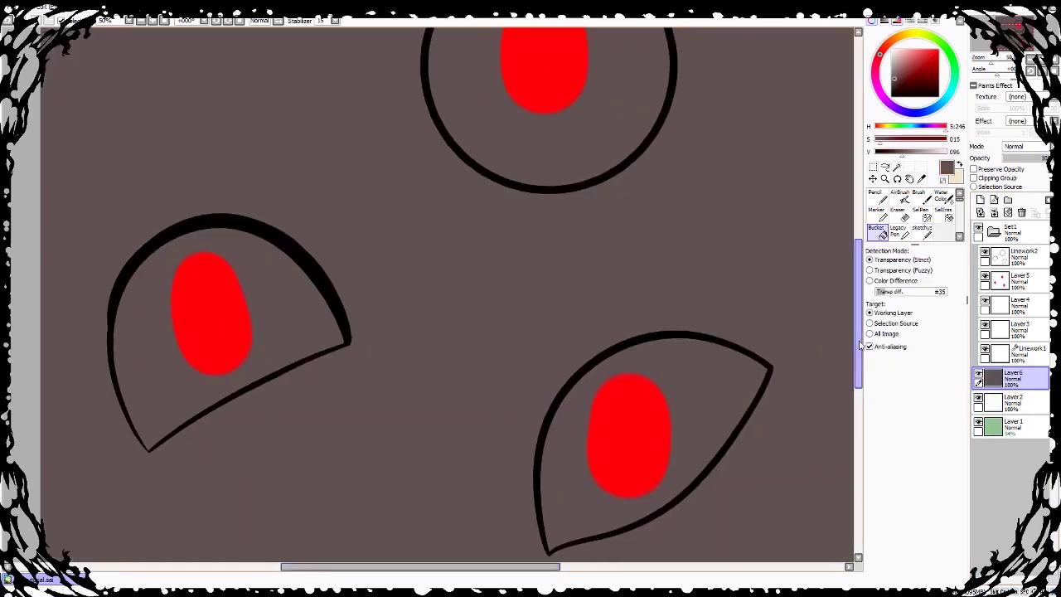
drag(859, 343, 859, 350)
click(1023, 260)
click(897, 167)
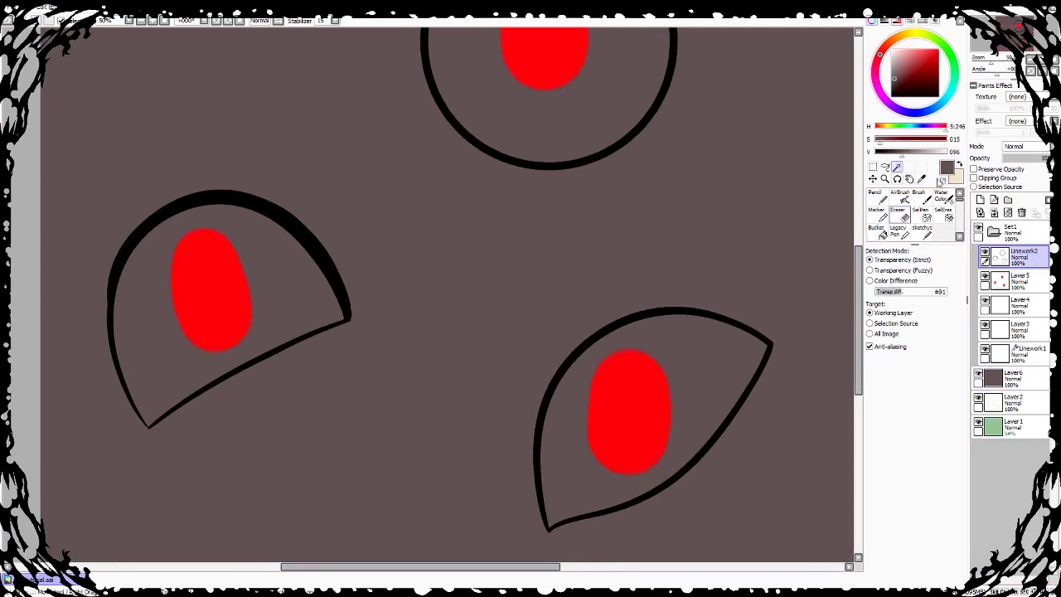
click(1029, 59)
click(547, 174)
click(321, 302)
click(549, 397)
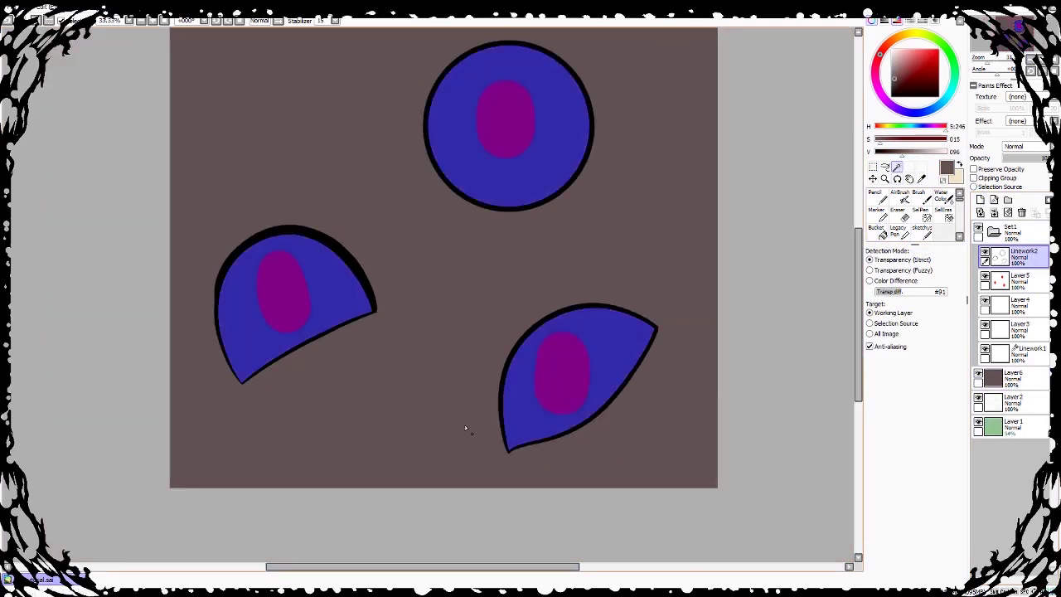
Step: Fill the three selected eye interiors with white on a new layer above Layer4, and clear the selection
click(1021, 305)
click(979, 200)
click(890, 48)
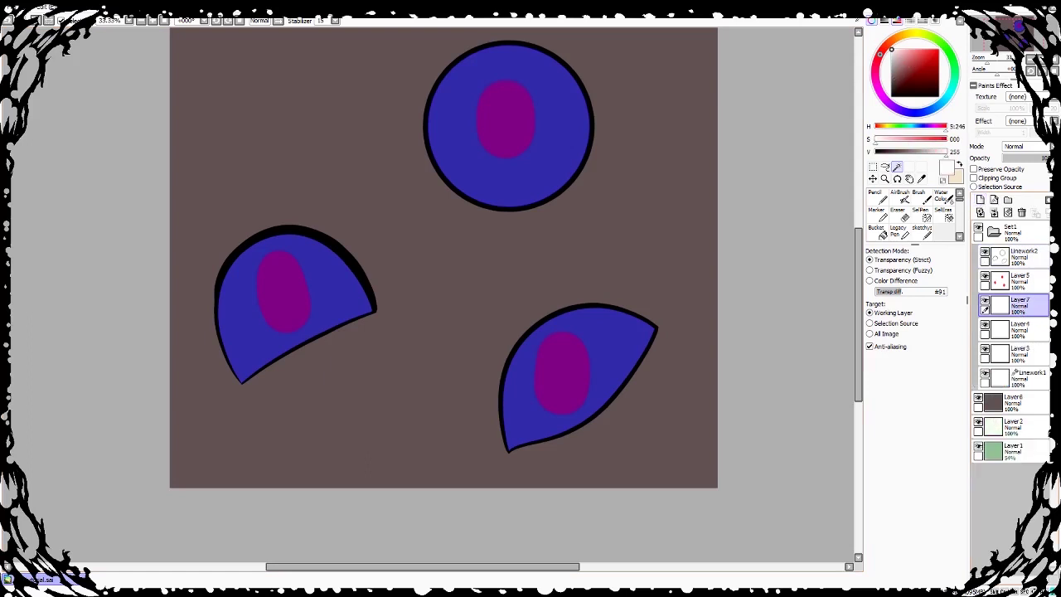
click(883, 234)
click(543, 170)
click(328, 302)
click(564, 390)
click(873, 167)
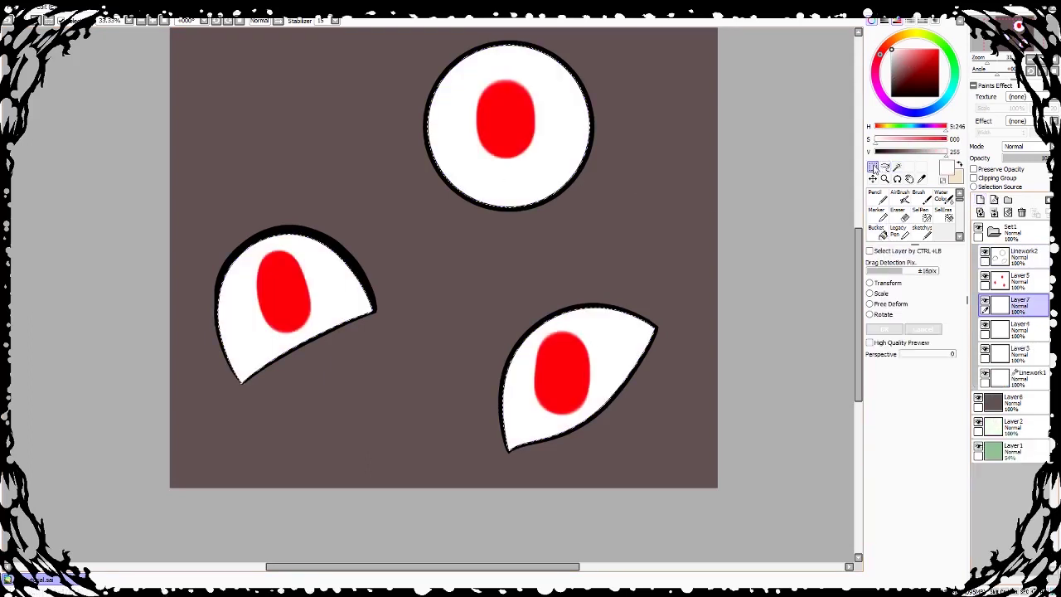
drag(563, 567, 555, 545)
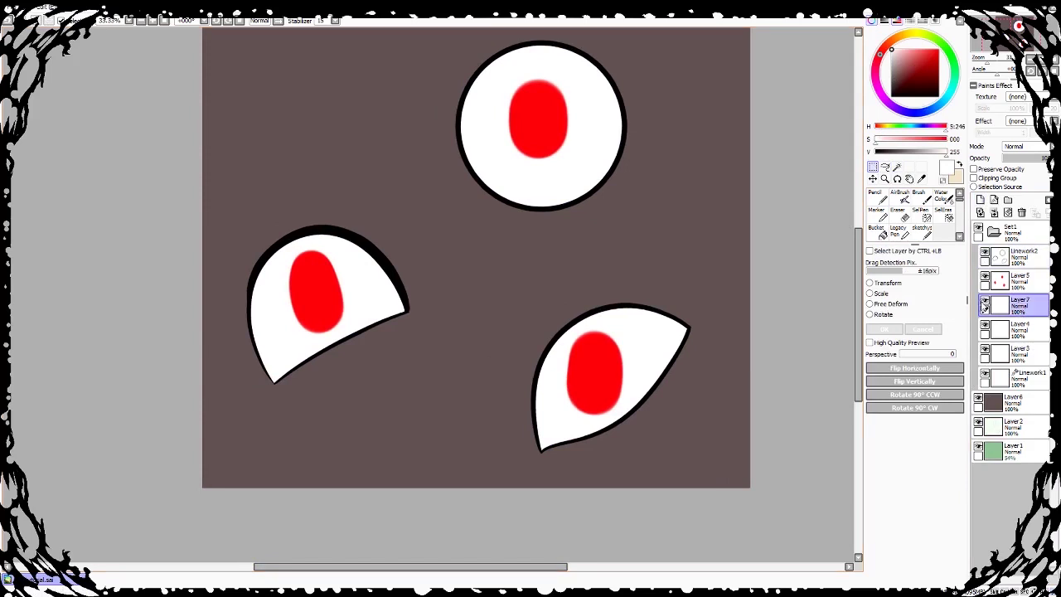
Step: Recolour the pupils light purple by filling a new clipped layer above Layer5 and transferring the colour down to Layer5
click(1020, 280)
click(980, 200)
click(975, 178)
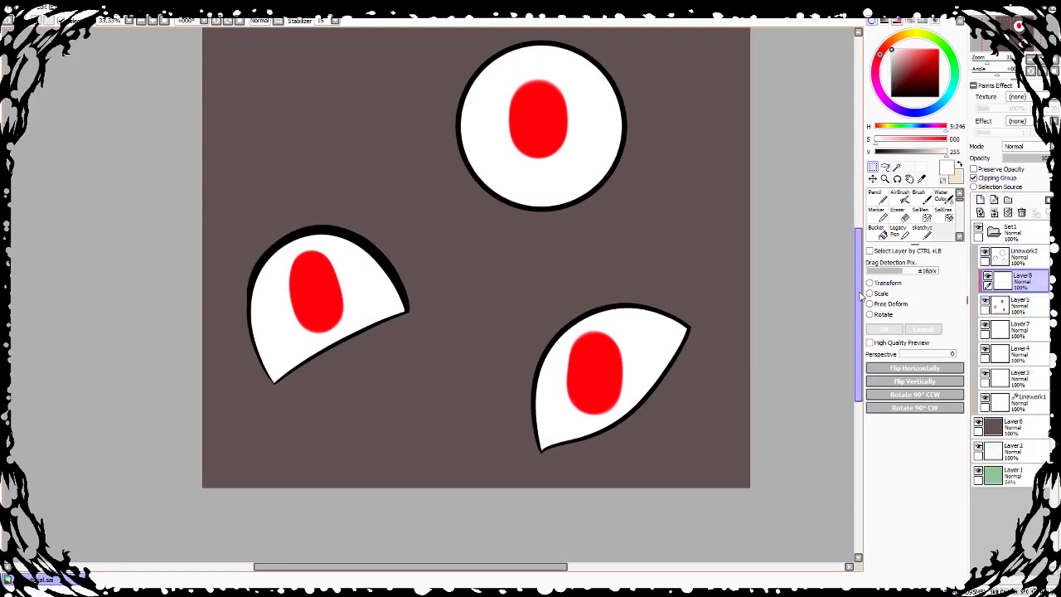
drag(859, 290, 860, 282)
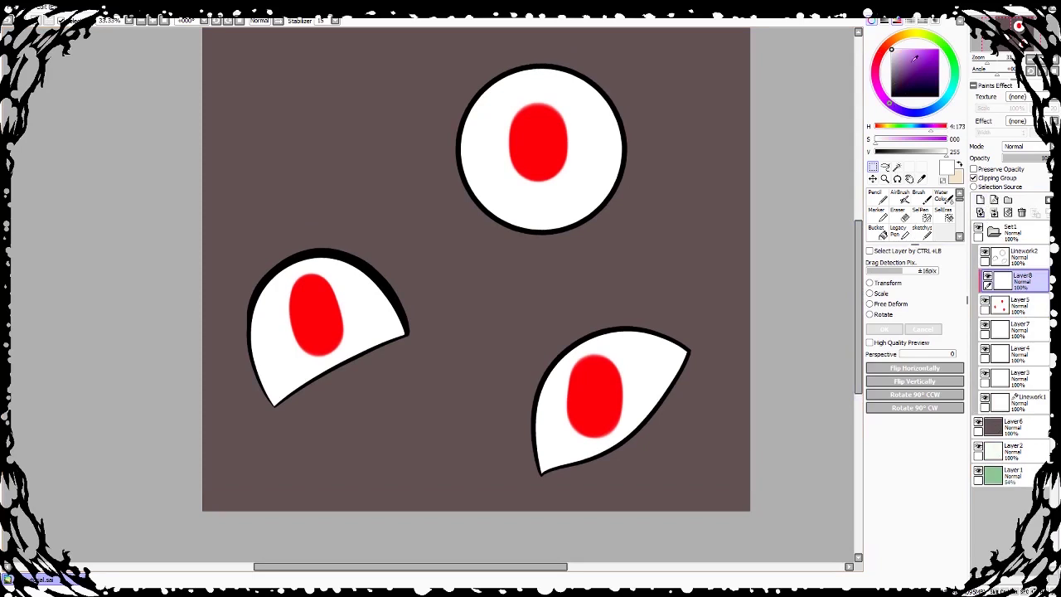
drag(875, 139, 918, 139)
click(876, 232)
click(577, 314)
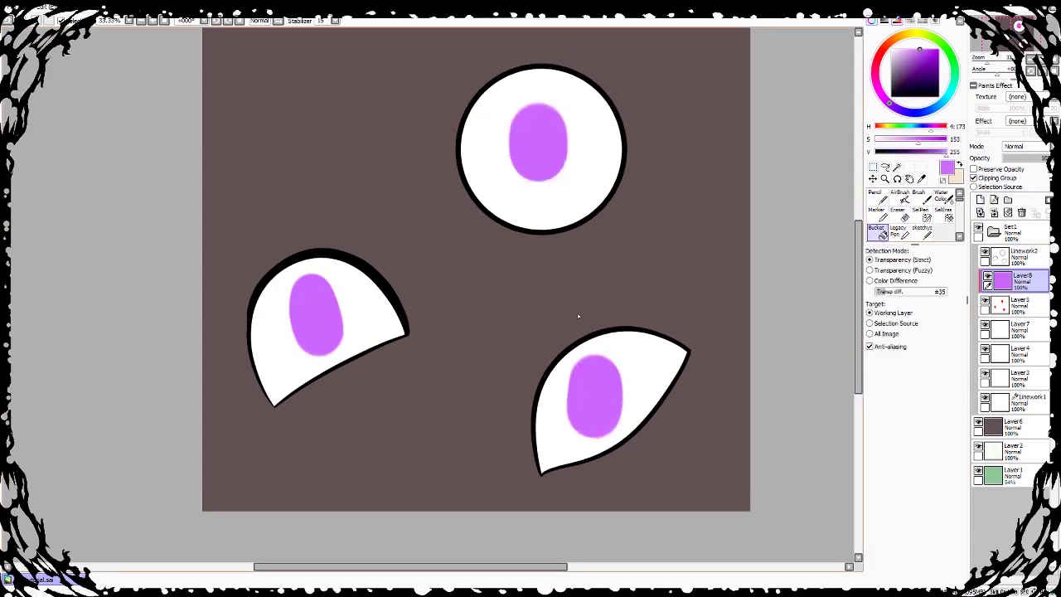
click(980, 213)
scroll(861, 322, up, 1)
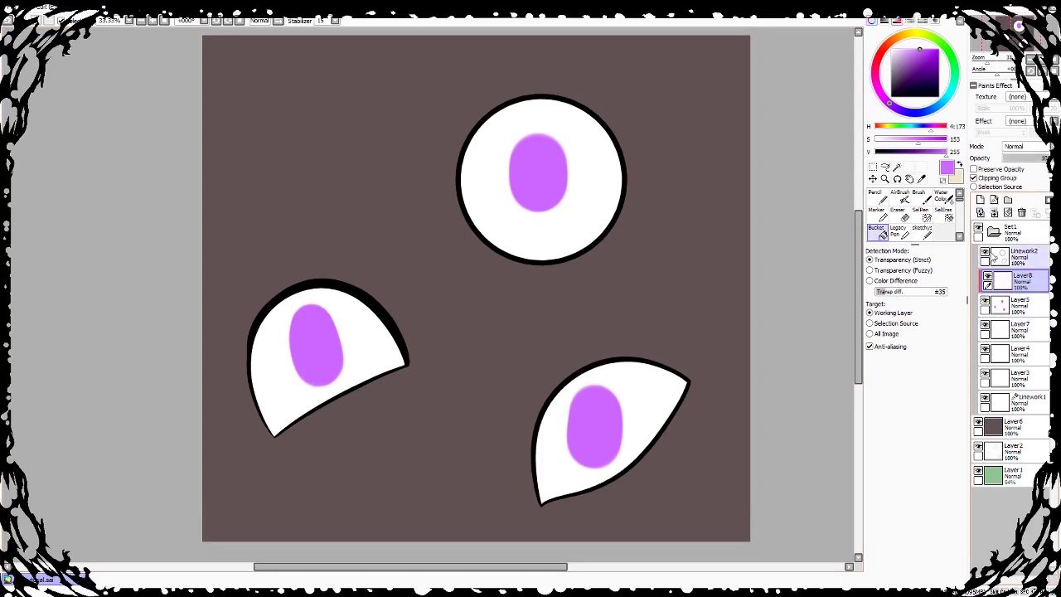
Step: Hide the pupil layer Layer5 to view the eyes without it, and show it again
click(984, 304)
click(984, 304)
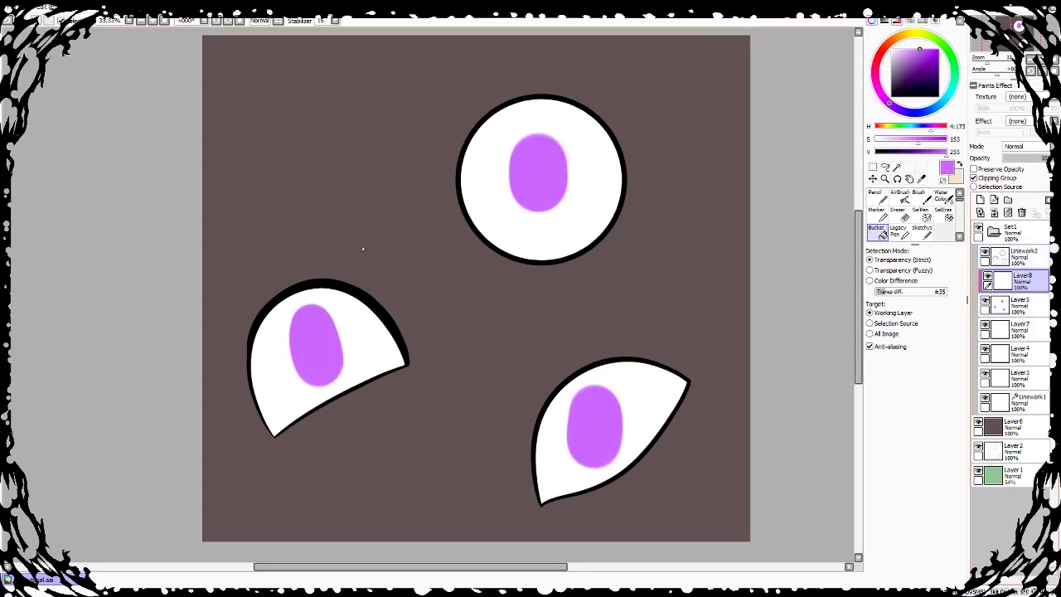
click(985, 304)
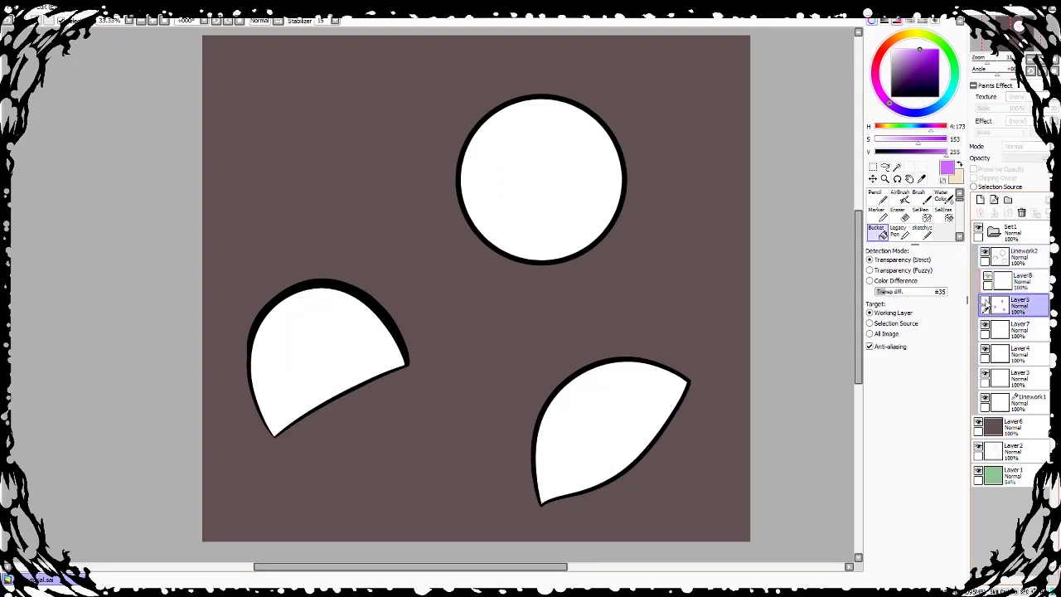
click(984, 304)
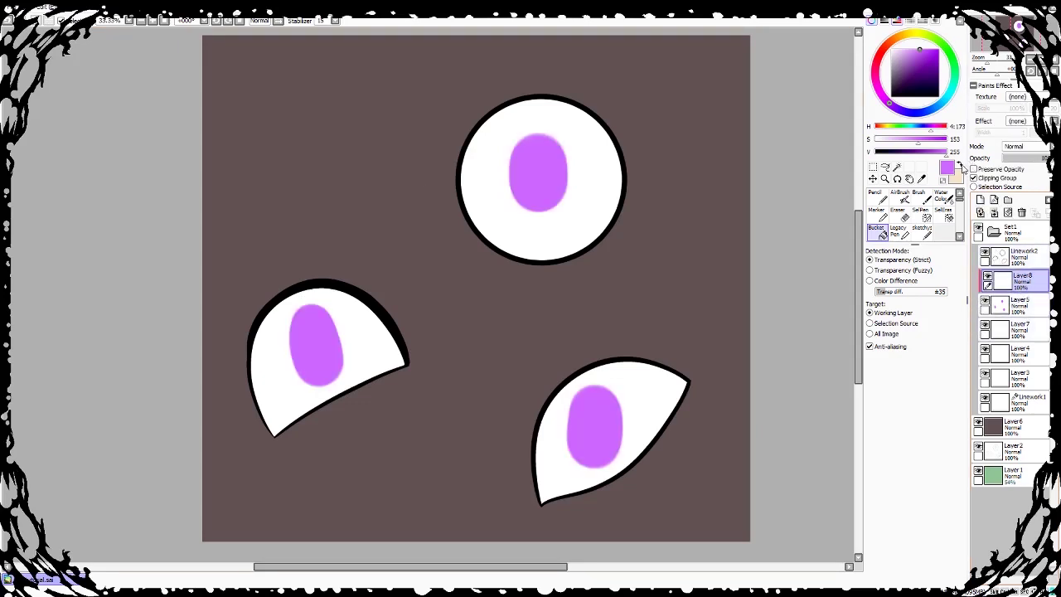
Step: Try red diagonal stripes across the three pupils on clipped Layer8 with the Pencil at size 50, and clear the layer
click(959, 165)
click(878, 56)
click(938, 49)
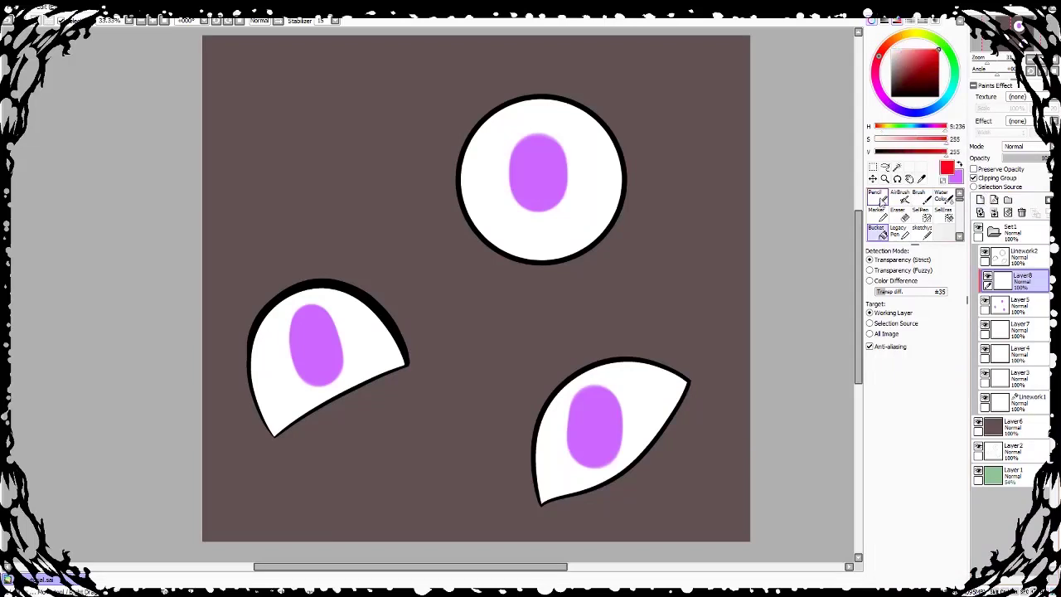
click(880, 199)
click(945, 409)
mouse_move(511, 182)
mouse_down()
mouse_move(547, 163)
mouse_move(568, 172)
mouse_up()
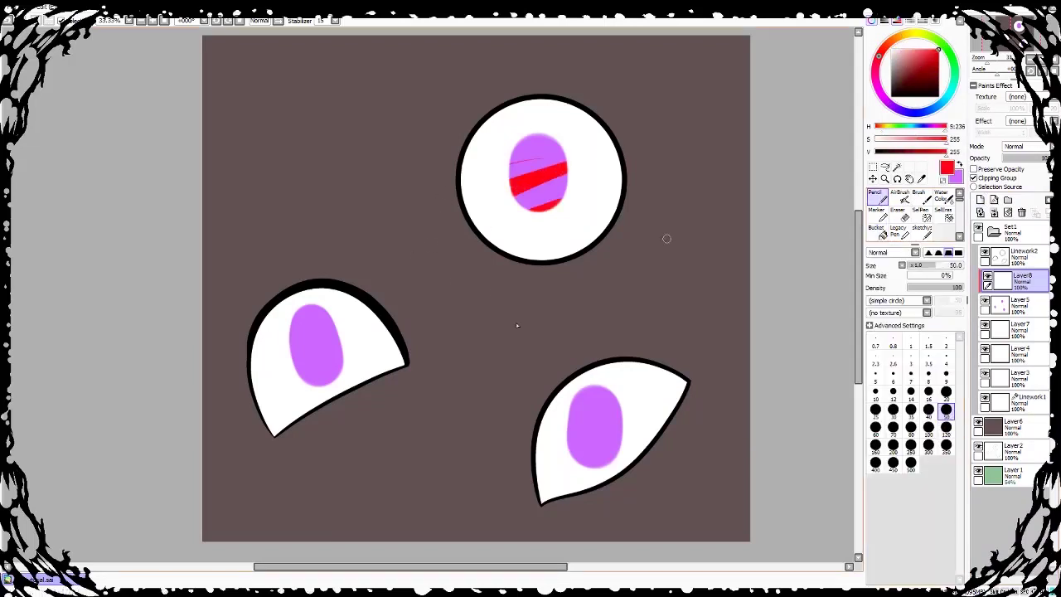
drag(568, 407, 620, 386)
drag(567, 433, 622, 404)
drag(568, 450, 623, 423)
drag(580, 466, 623, 441)
drag(294, 365, 341, 338)
drag(301, 383, 343, 362)
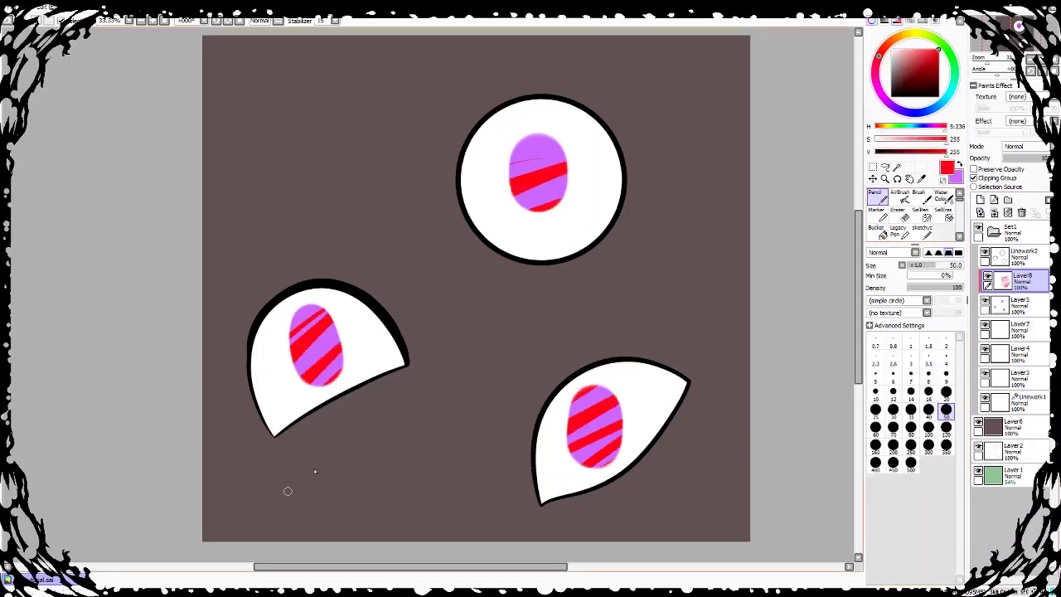
click(1007, 212)
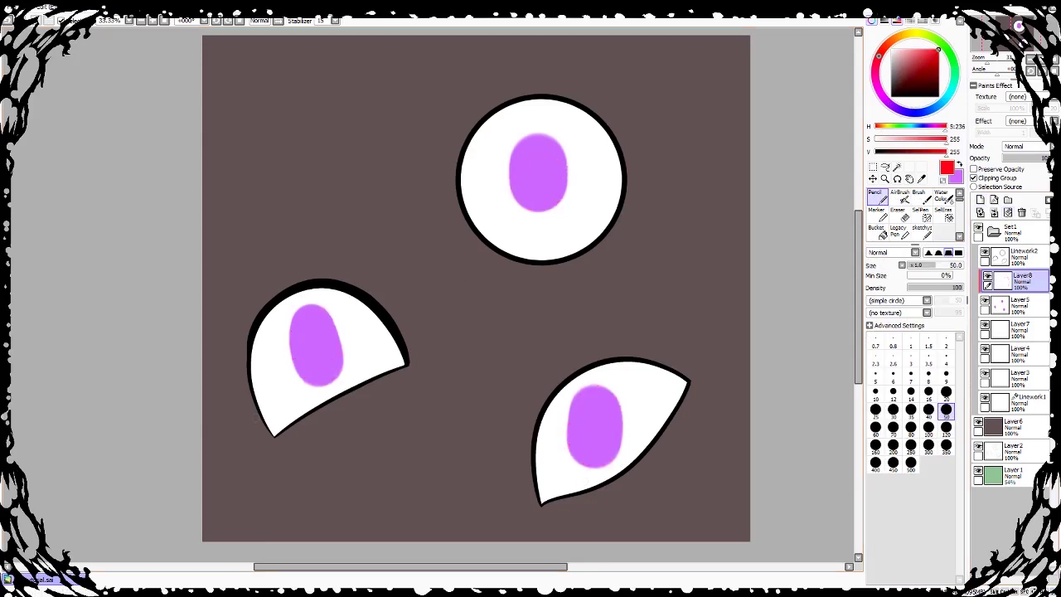
Step: Set Layer8 to Multiply mode and set up the Pencil in light blue at size 80
click(1018, 146)
click(1021, 159)
click(921, 179)
click(958, 165)
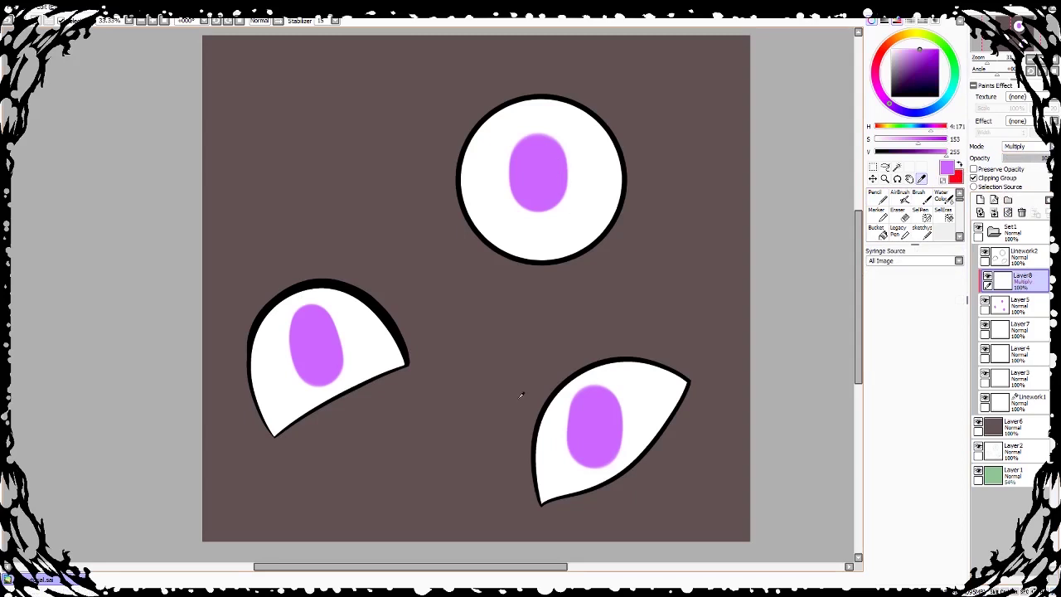
click(879, 194)
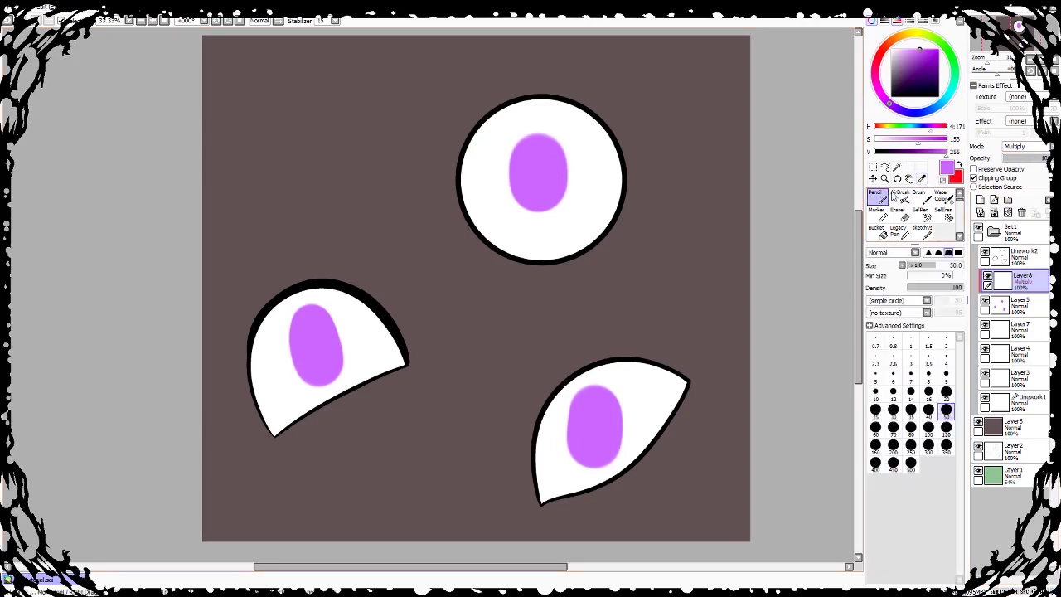
click(916, 113)
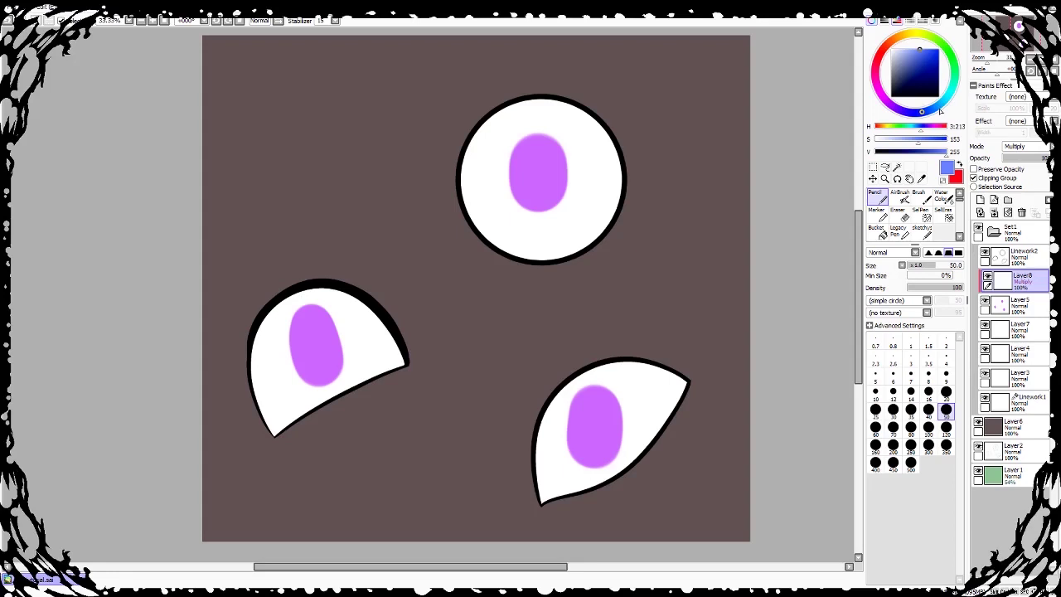
click(911, 426)
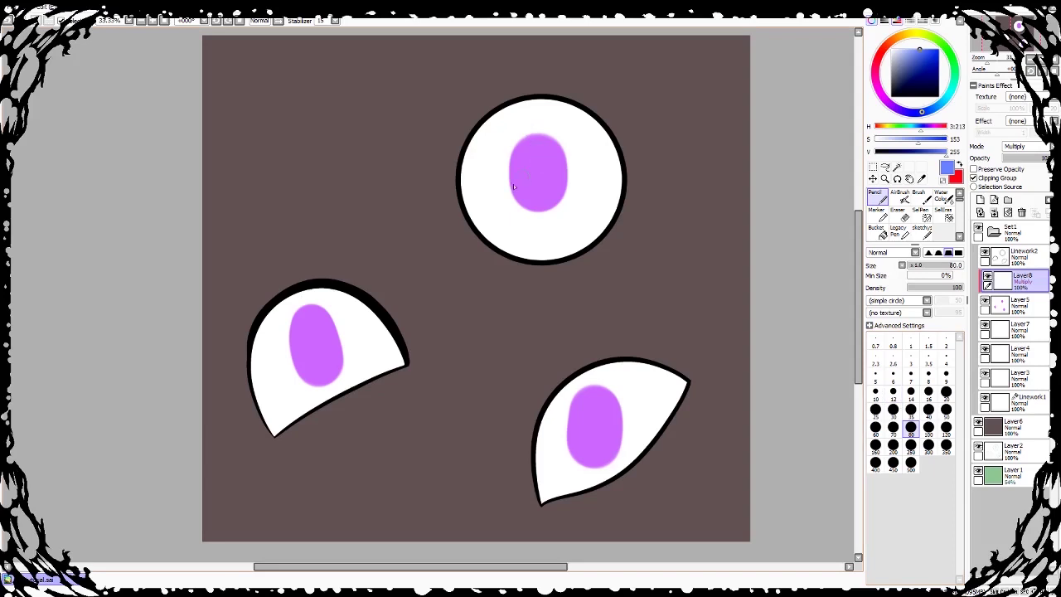
Step: Try light blue shading over the round eye's pupil on Layer8 with the Pencil at size 120, and clear the layer
click(946, 427)
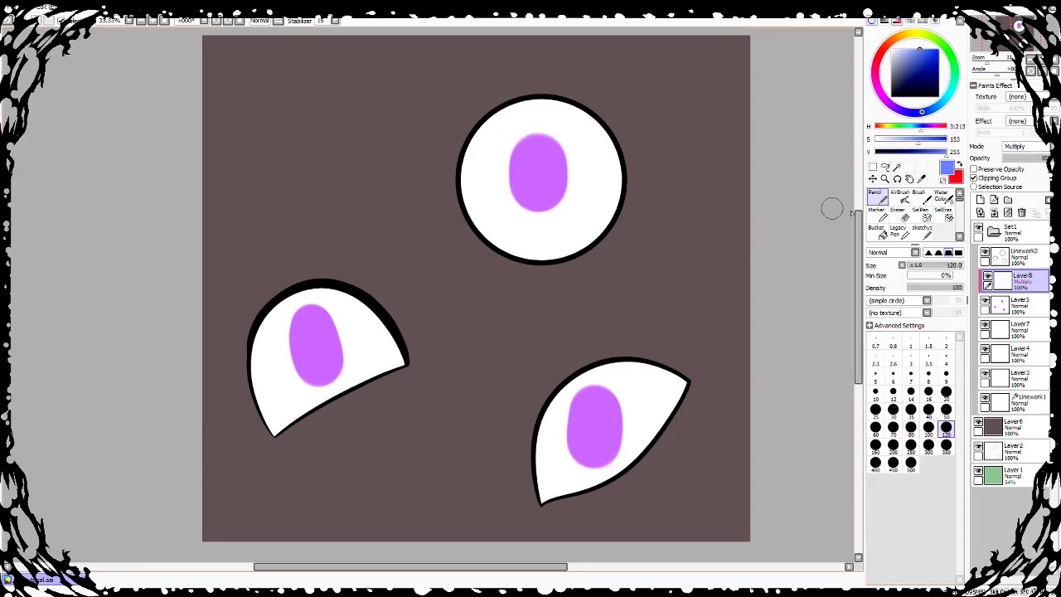
mouse_move(528, 143)
mouse_down()
mouse_move(592, 120)
mouse_move(531, 219)
mouse_up()
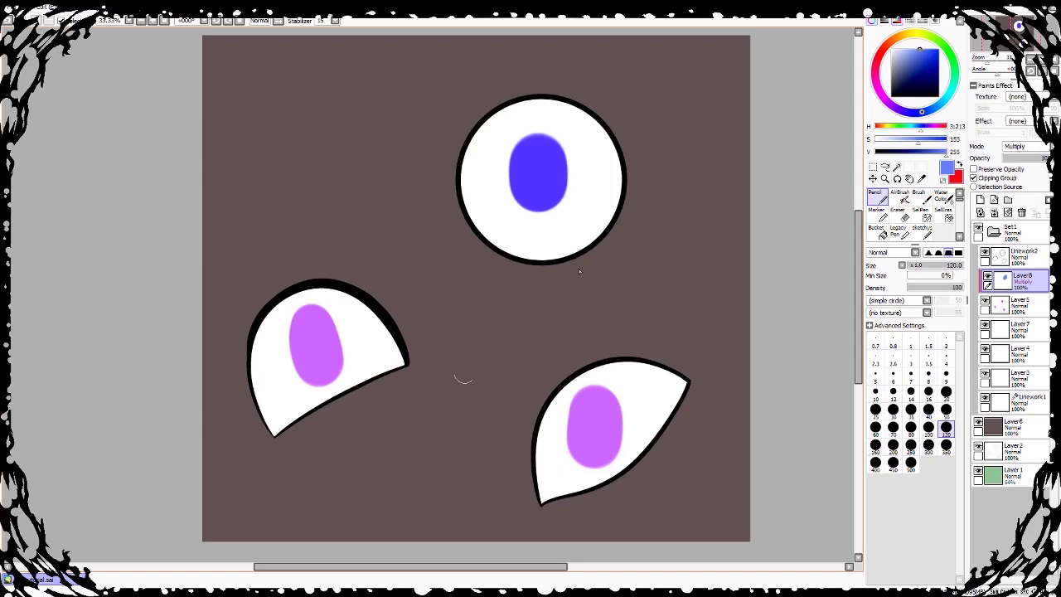
click(1007, 212)
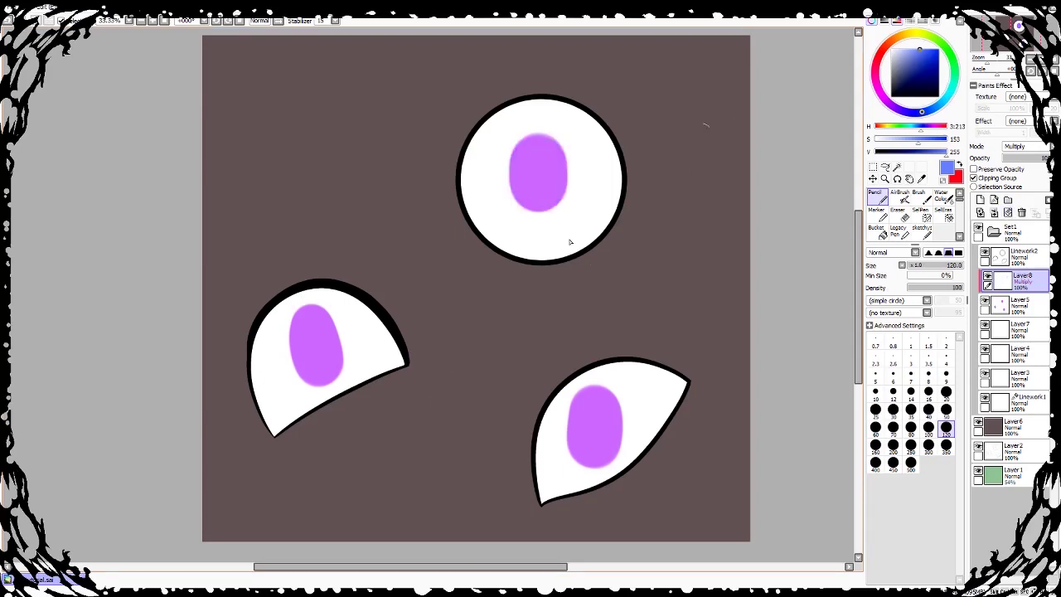
Step: Try darker blue shading tones over the round eye's pupil on Layer8, clearing the layer after each test
drag(514, 568, 527, 569)
click(912, 65)
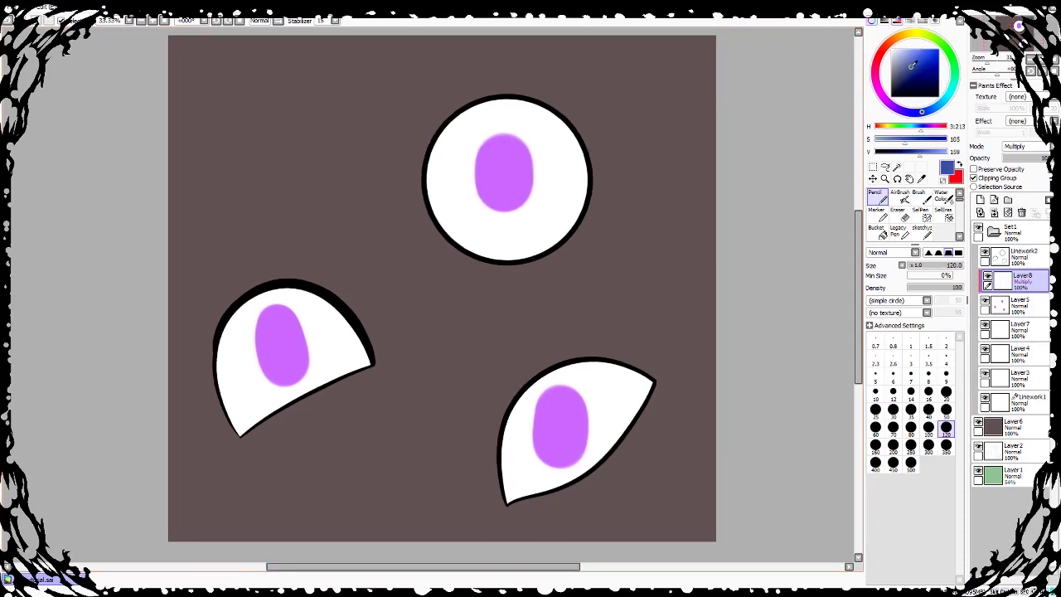
mouse_move(499, 152)
mouse_down()
mouse_move(462, 171)
mouse_move(539, 133)
mouse_move(569, 133)
mouse_move(499, 199)
mouse_move(497, 241)
mouse_up()
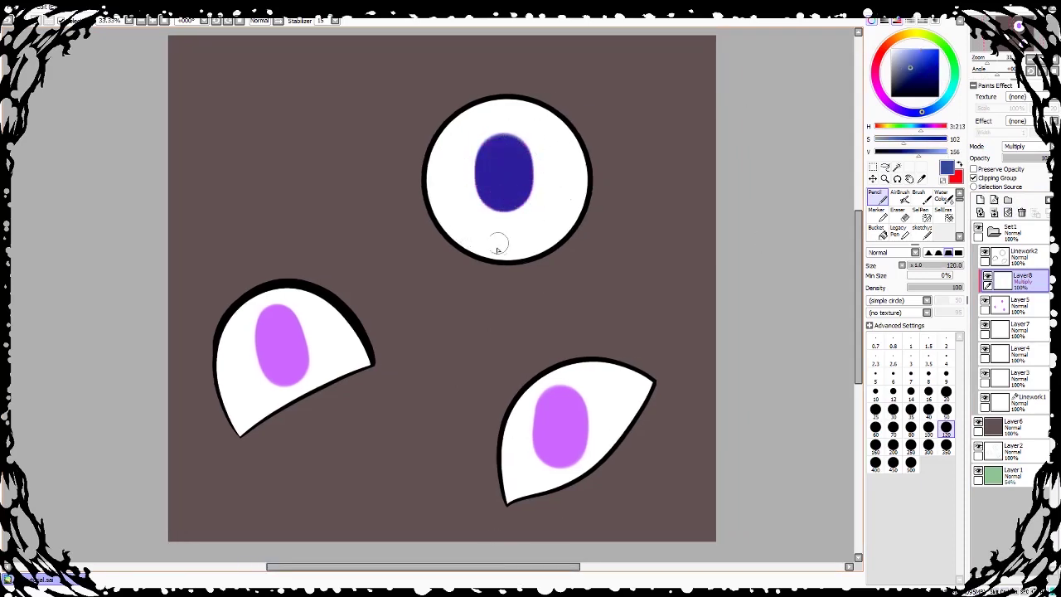
click(910, 112)
click(1008, 212)
mouse_move(489, 148)
mouse_down()
mouse_move(522, 198)
mouse_move(504, 229)
mouse_up()
click(893, 106)
click(1007, 212)
key(ctrl+z)
Step: Paint over all three pupils in dark purple on the clipped Multiply layer Layer8
click(895, 107)
drag(522, 145, 461, 210)
mouse_move(290, 280)
mouse_down()
mouse_move(247, 359)
mouse_move(260, 386)
mouse_move(317, 355)
mouse_up()
mouse_move(572, 377)
mouse_down()
mouse_move(492, 486)
mouse_move(516, 499)
mouse_up()
scroll(515, 498, up, 1)
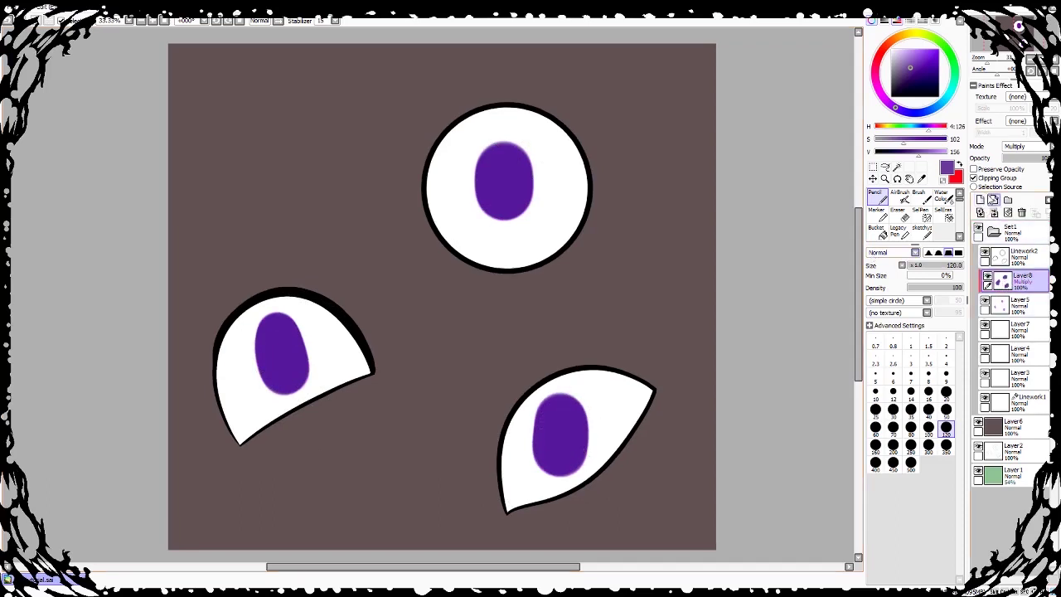
Step: Duplicate Layer8 as a clipped layer and erase the lower part of the copy's shading on all three pupils with the Eraser at size 300
click(993, 201)
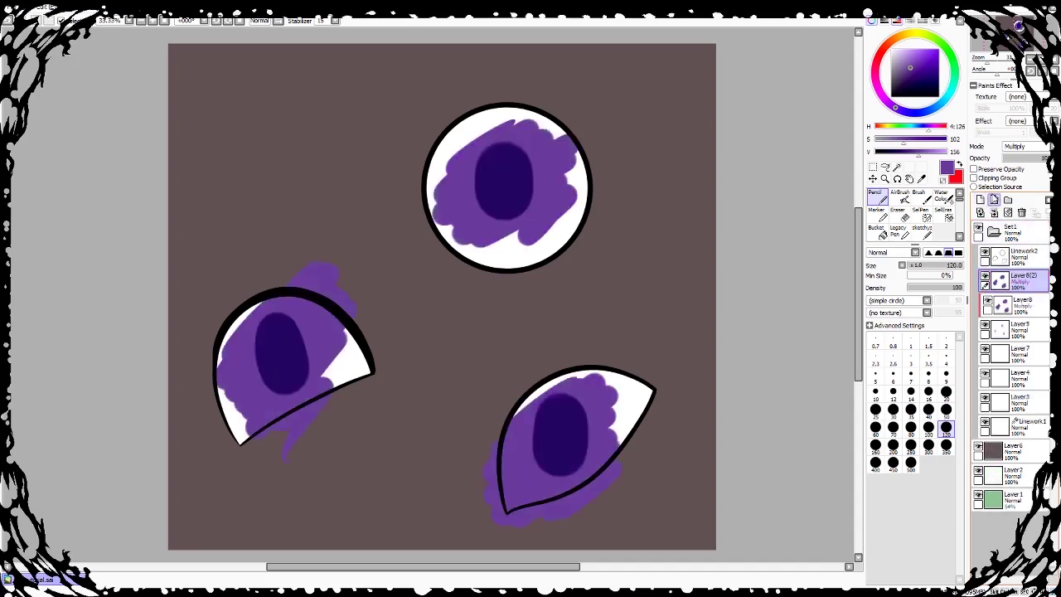
click(999, 177)
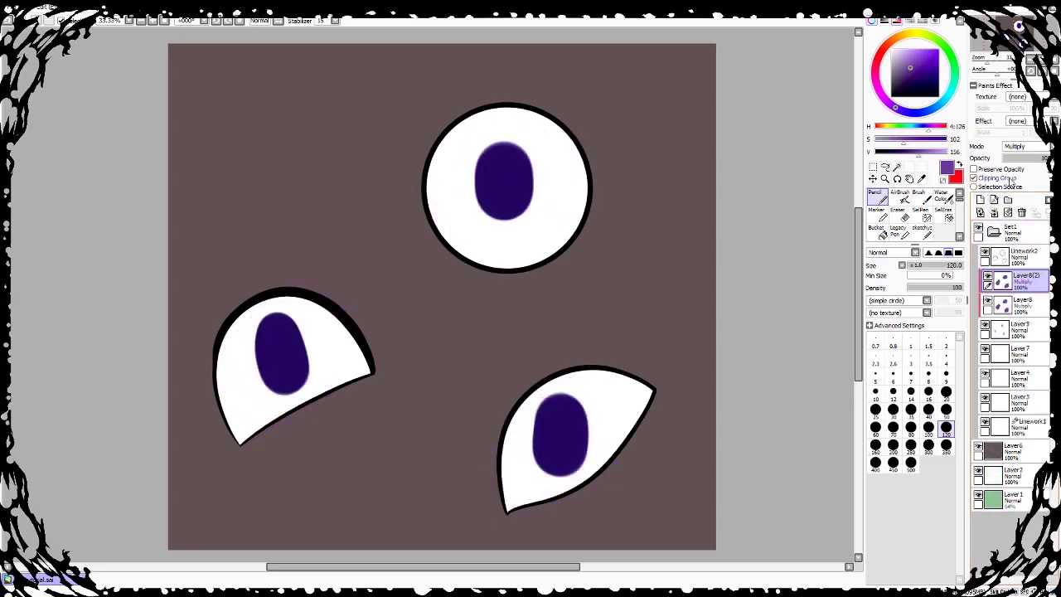
click(905, 213)
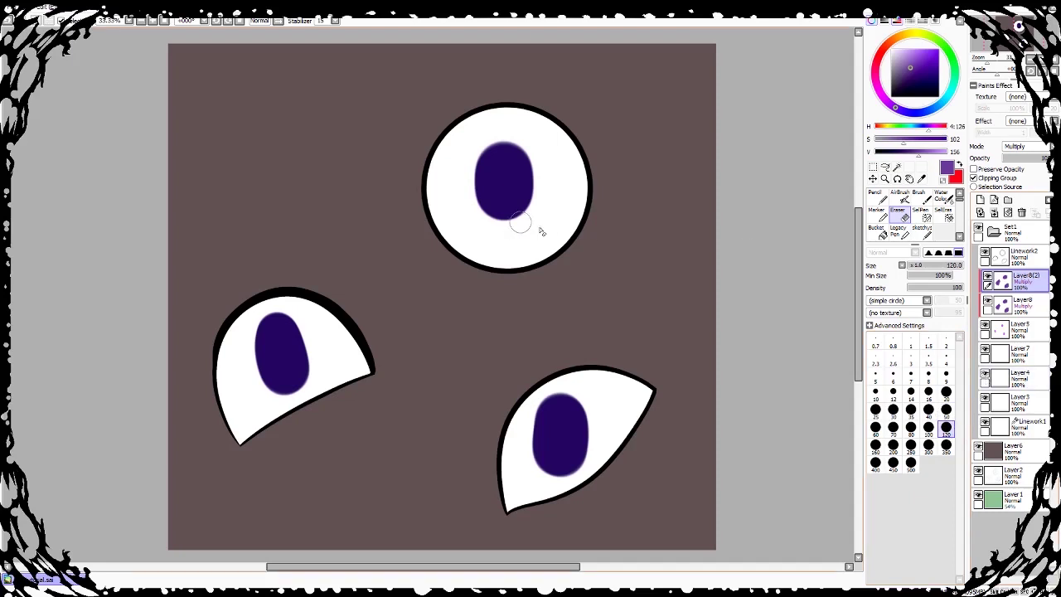
click(892, 445)
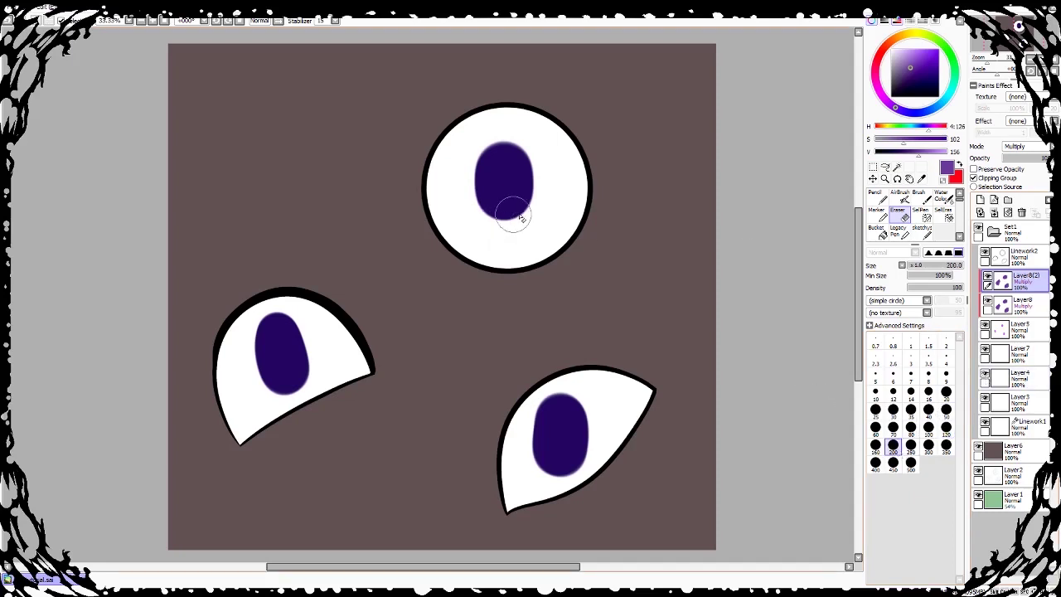
click(928, 445)
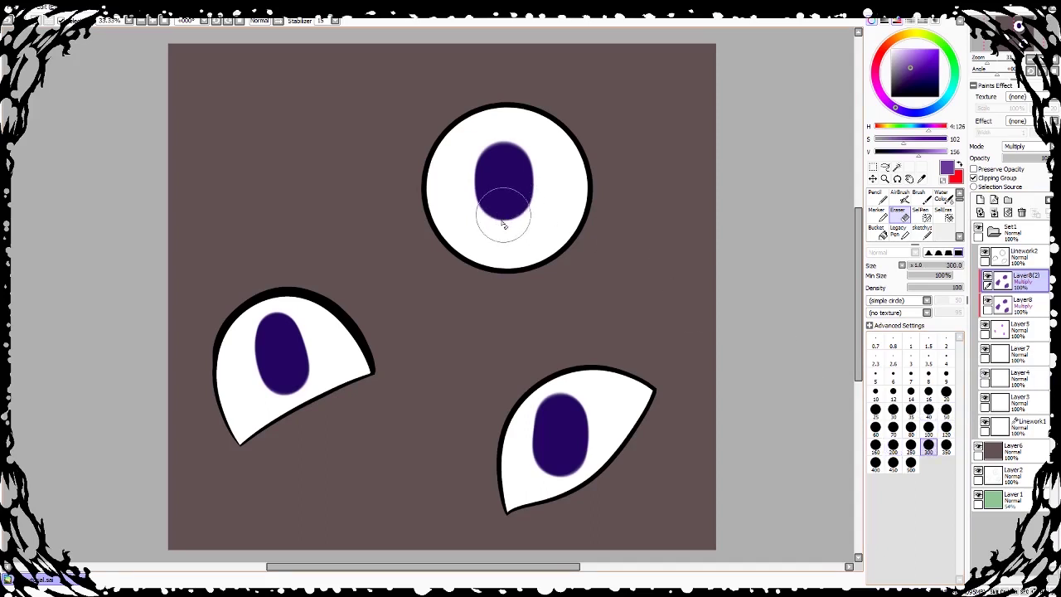
mouse_move(502, 212)
mouse_down()
mouse_move(502, 221)
mouse_move(502, 199)
mouse_move(511, 215)
mouse_up()
drag(290, 383, 280, 364)
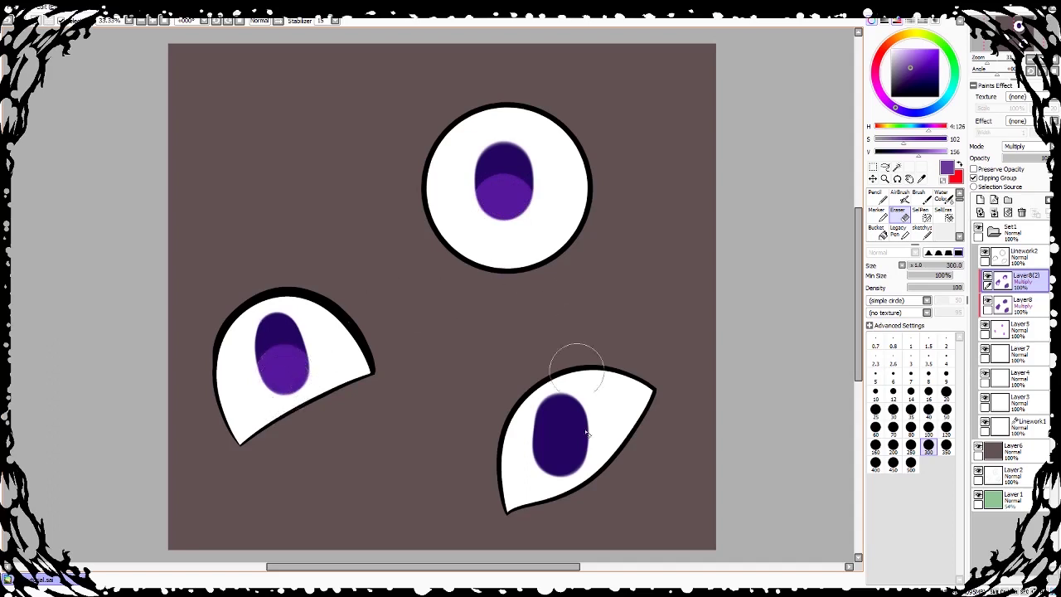
mouse_move(557, 454)
mouse_down()
mouse_move(551, 490)
mouse_move(560, 447)
mouse_move(567, 460)
mouse_up()
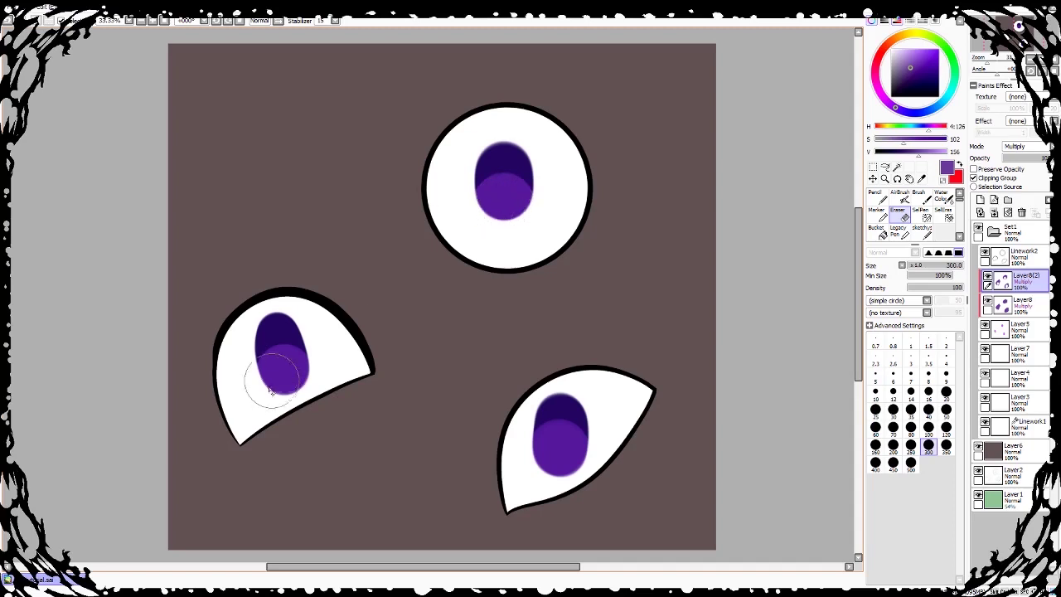
Step: Erase a smaller curved area at the base of each pupil on the original Layer8, leaving a middle shading band
click(1017, 305)
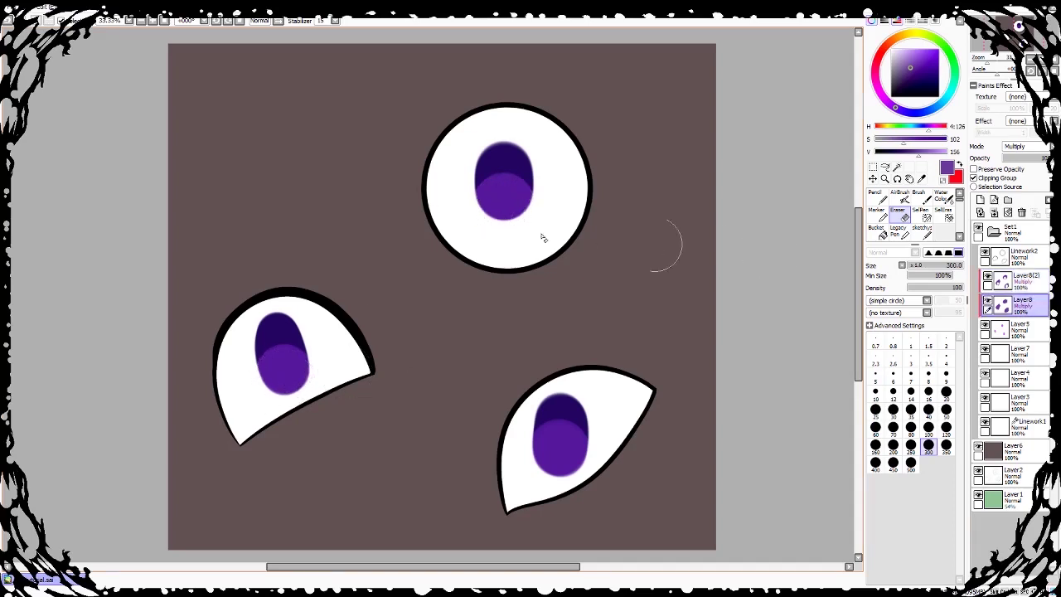
drag(507, 223, 502, 214)
mouse_move(315, 378)
mouse_down()
mouse_move(285, 404)
mouse_move(284, 372)
mouse_up()
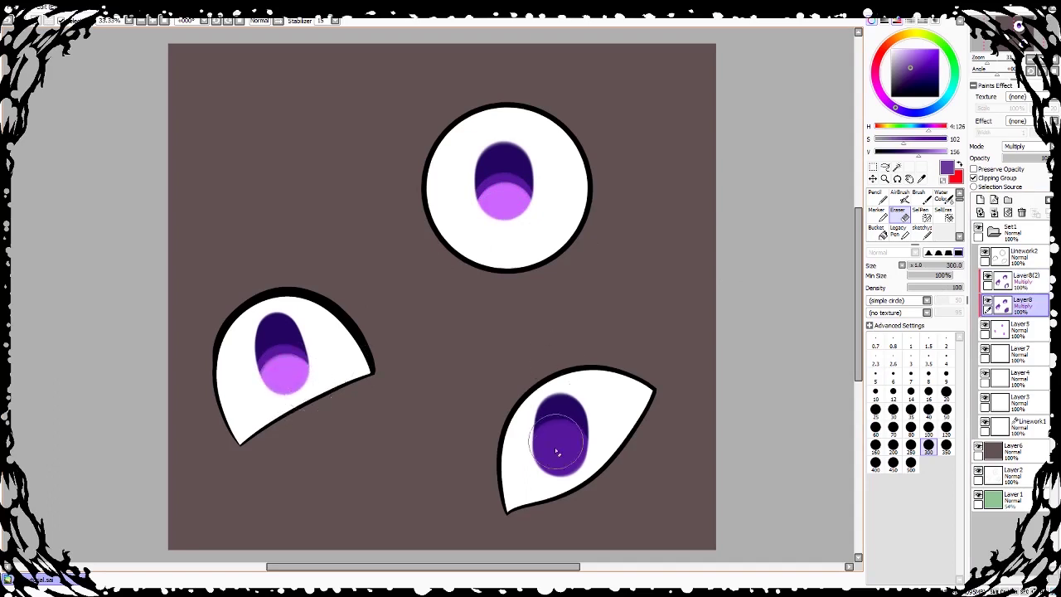
mouse_move(556, 438)
mouse_down()
mouse_move(558, 473)
mouse_move(562, 466)
mouse_up()
Step: Lower the opacity of the two Multiply shading layers, Layer8(2) and Layer8, to about half
click(1020, 280)
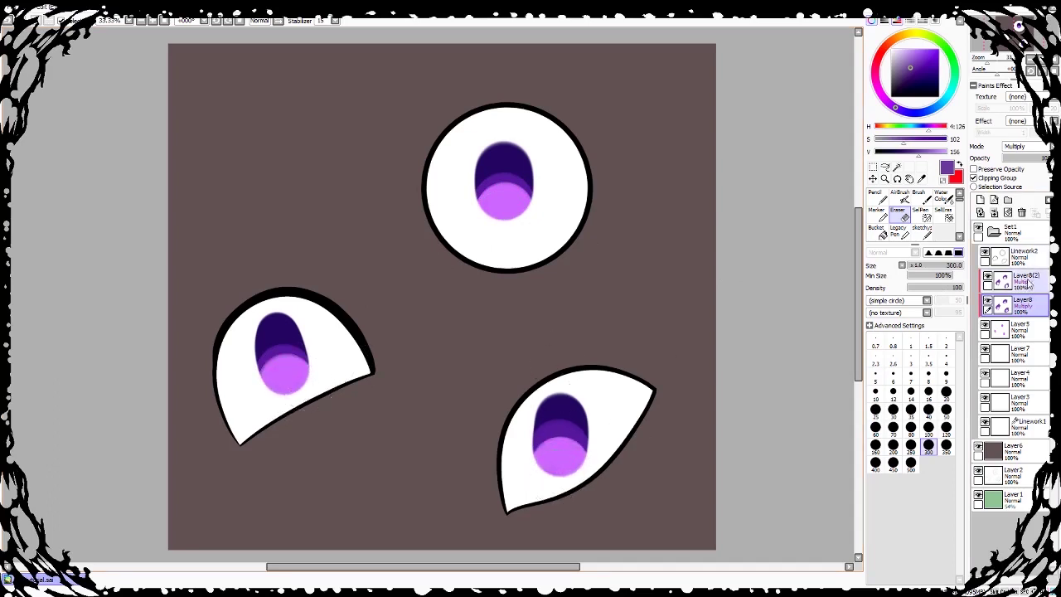
drag(1048, 158, 1036, 164)
click(1016, 304)
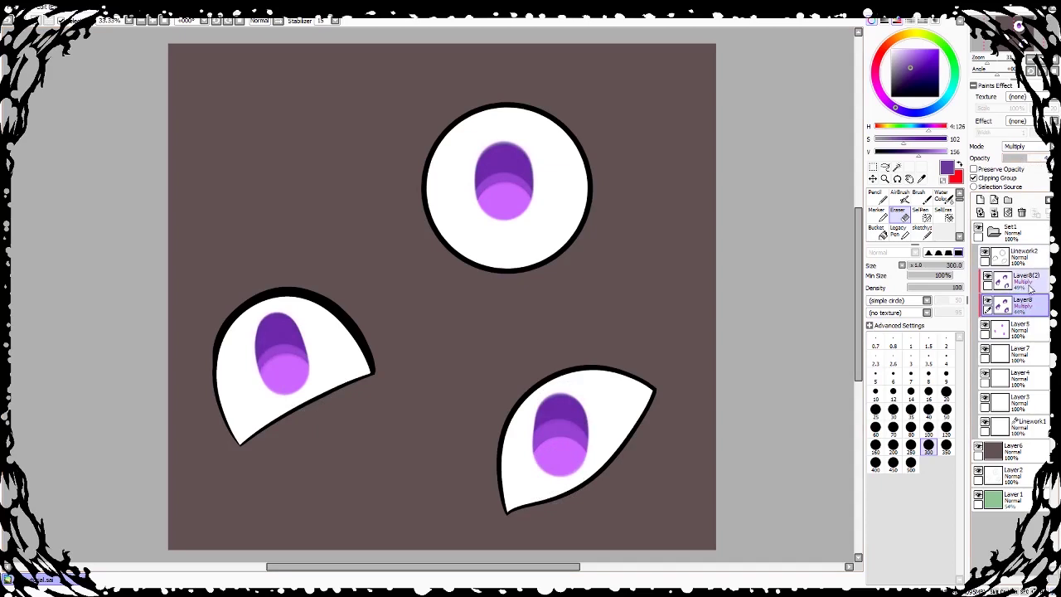
drag(1027, 157, 1023, 161)
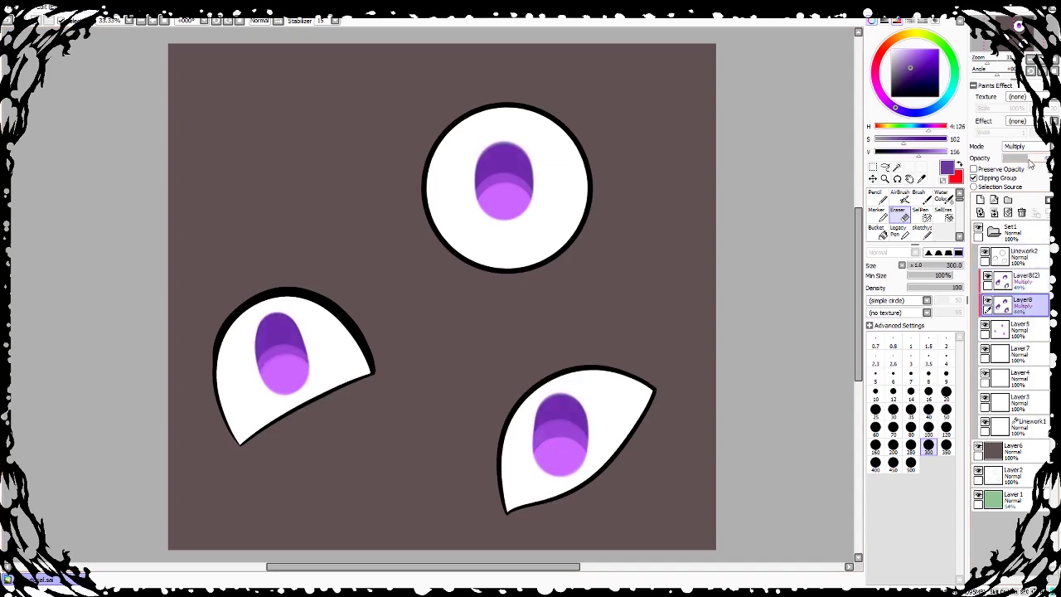
Step: Merge the shading copy Layer8(2) down into Layer8, undoing the mistaken merge of Layer8 into Layer5
click(994, 212)
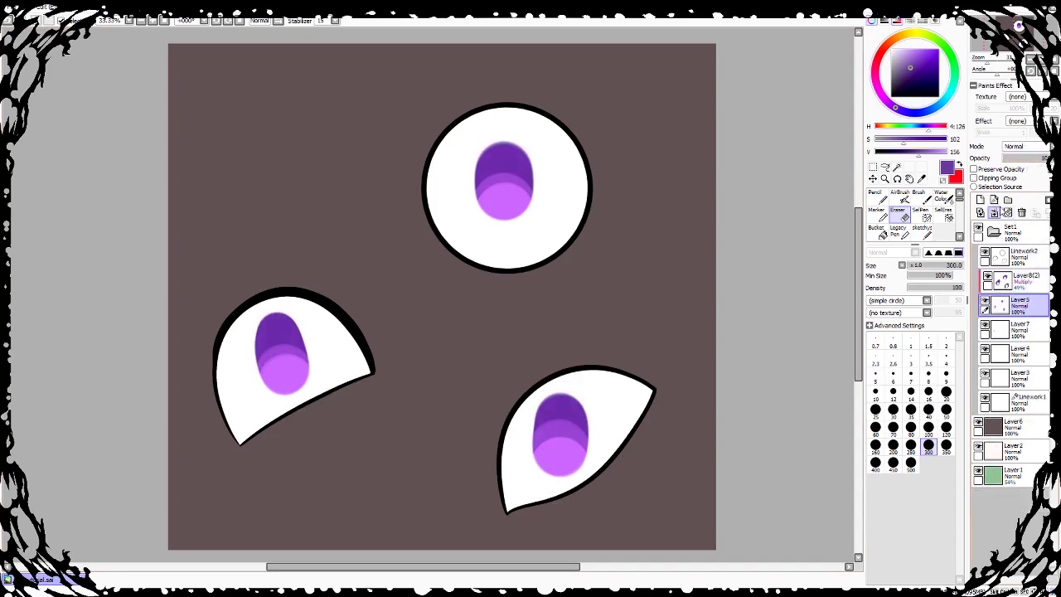
key(ctrl+z)
click(1023, 290)
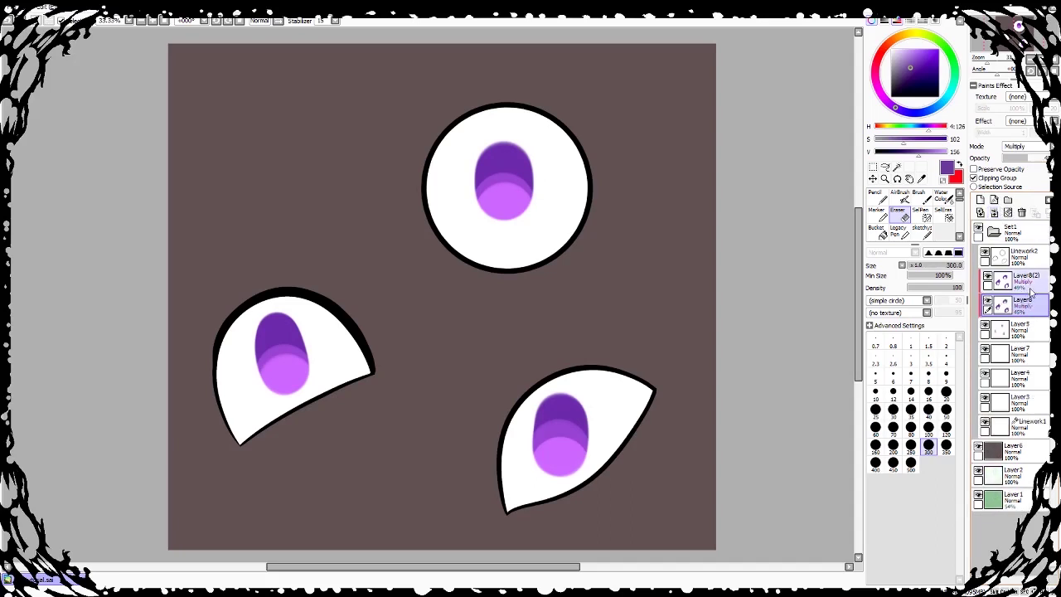
click(995, 212)
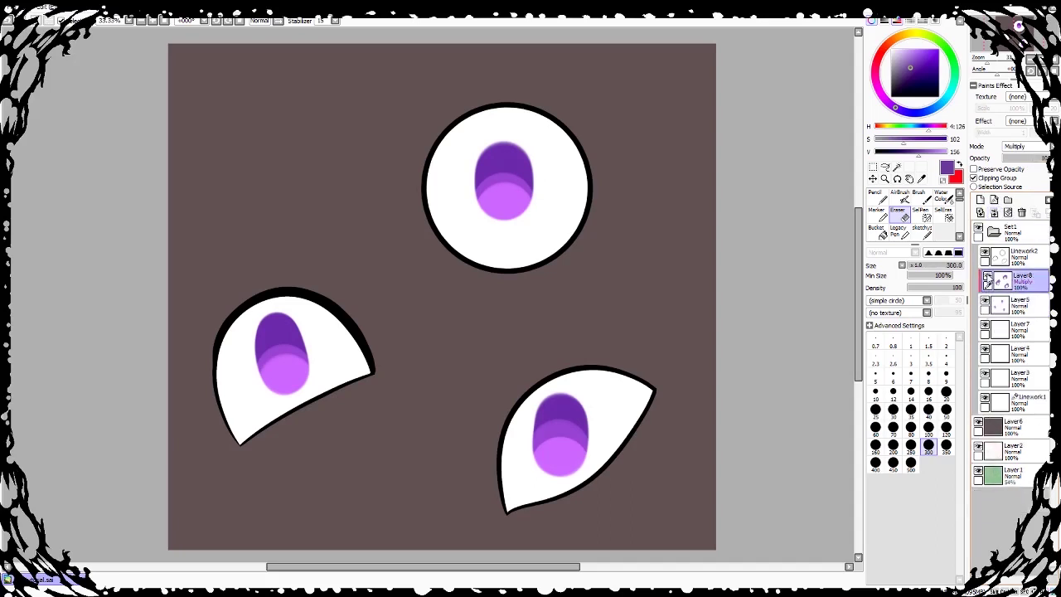
Step: Add a new clipped layer above Layer8 and choose black as the drawing colour
click(980, 200)
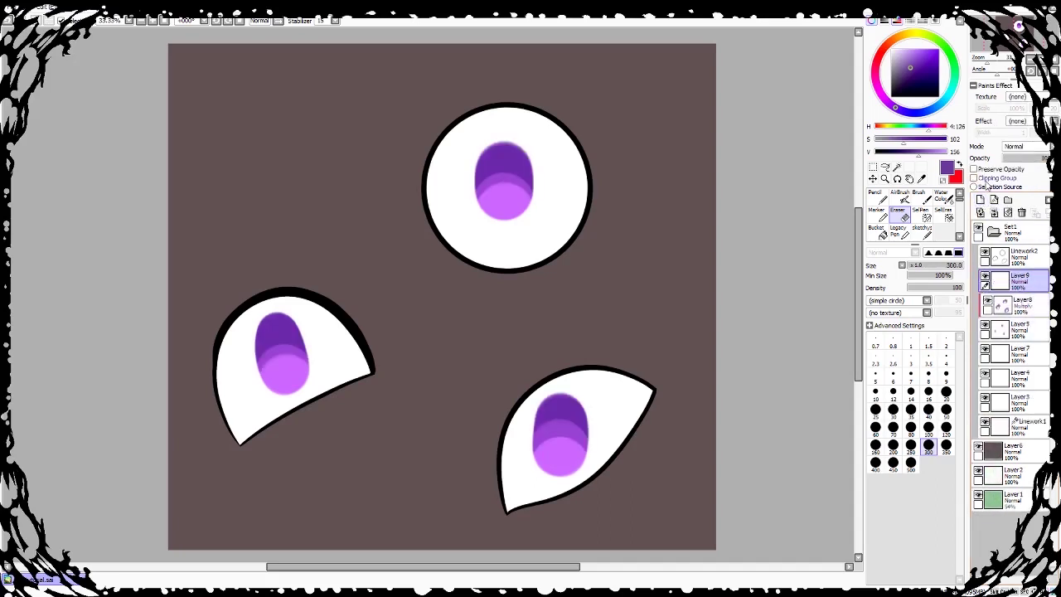
click(975, 178)
drag(905, 61, 893, 97)
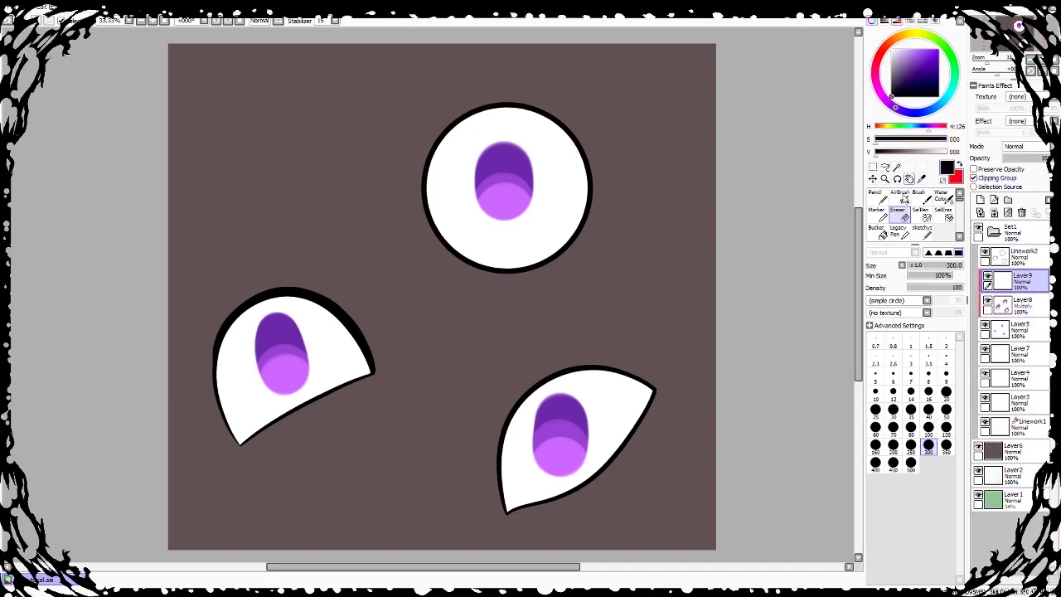
Step: Draw a small black oval in the round eye's pupil with the Pencil at size 80 and shift it to the pupil's centre
click(876, 197)
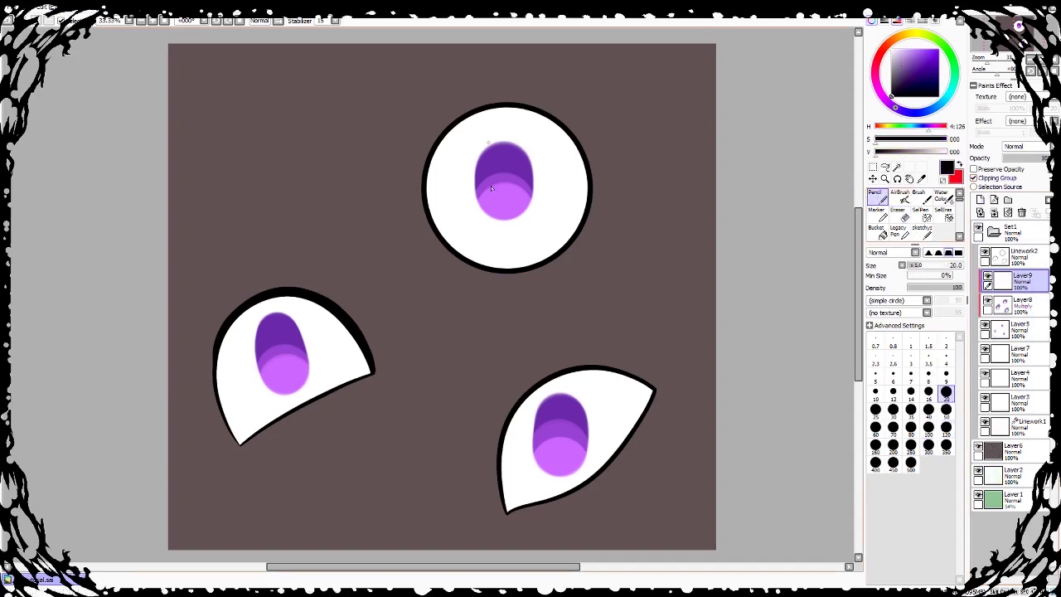
click(945, 409)
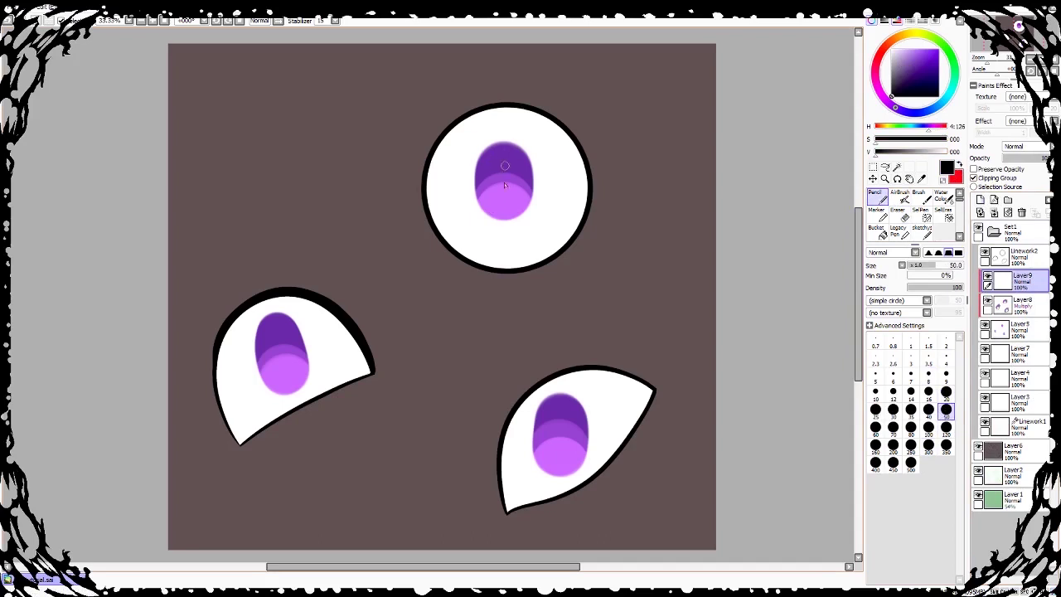
drag(857, 265, 858, 276)
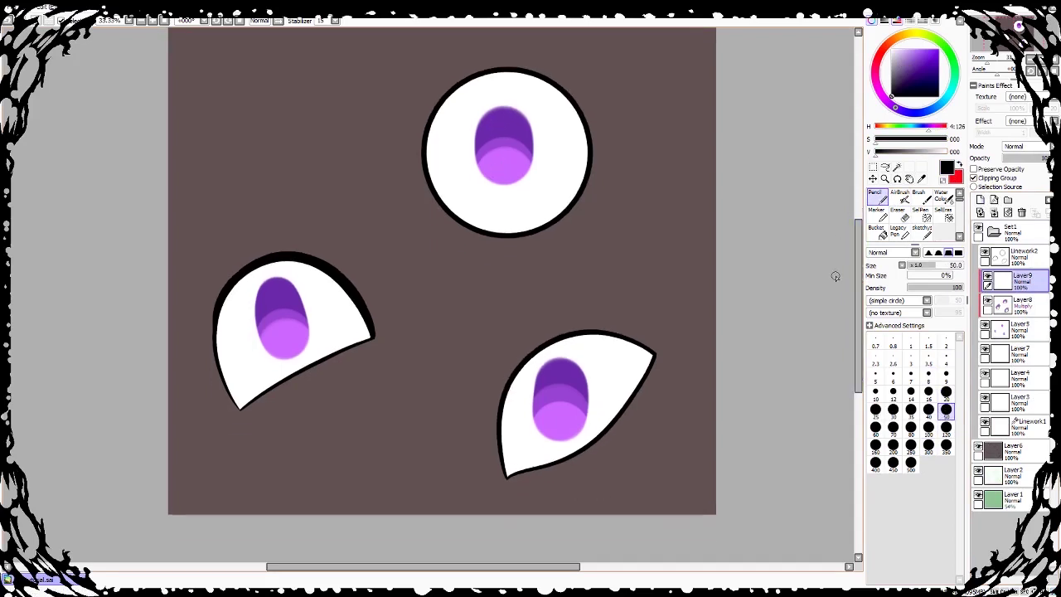
click(911, 426)
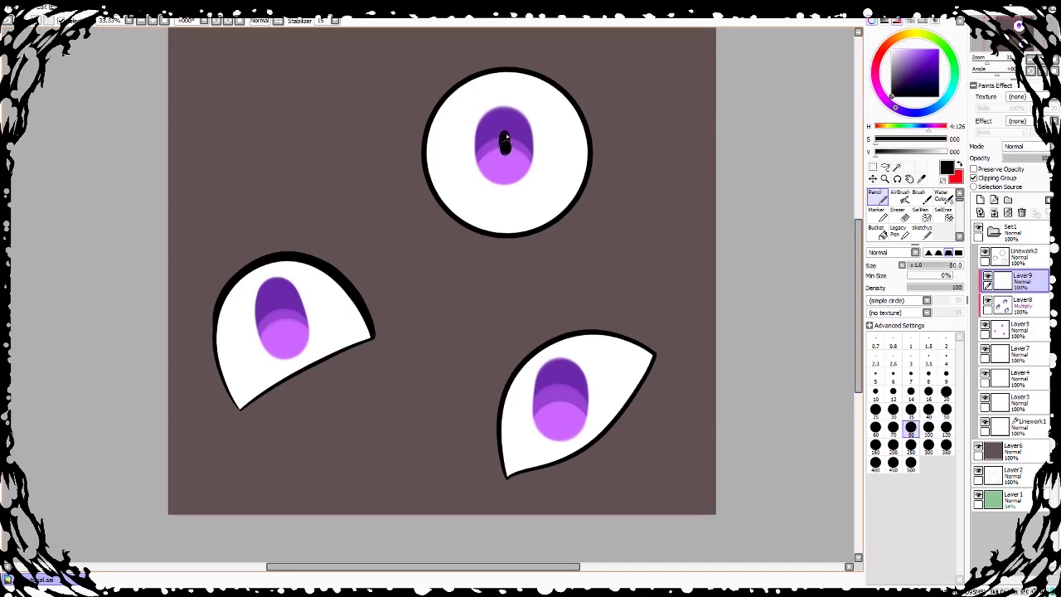
drag(505, 136, 508, 151)
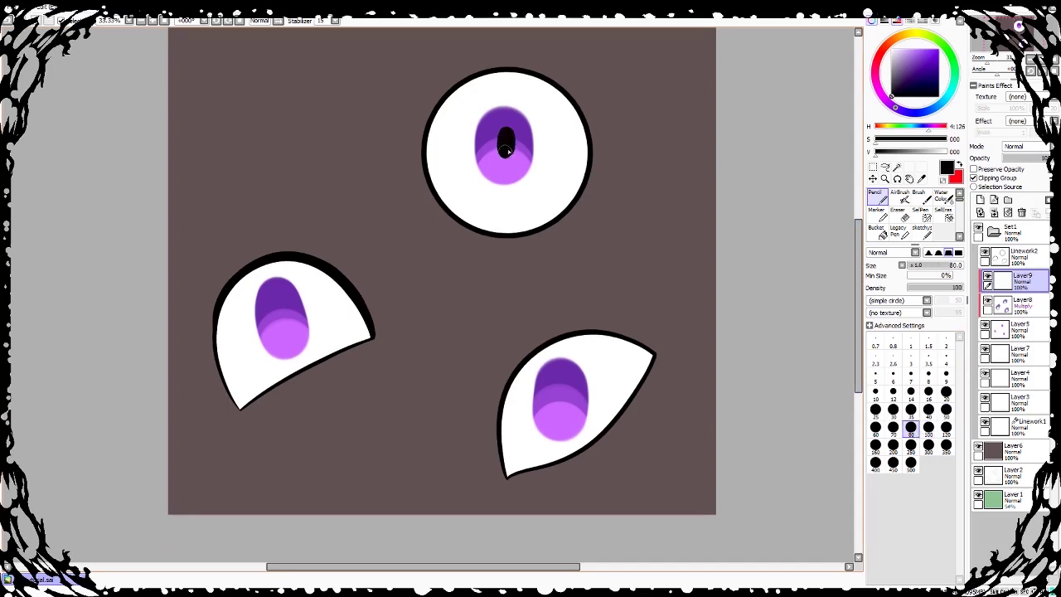
click(873, 178)
drag(574, 181, 580, 177)
Step: Draw a thin vertical black slit in the lower-right eye's pupil with the Pencil at size 50, undoing the first attempt
click(875, 197)
click(945, 408)
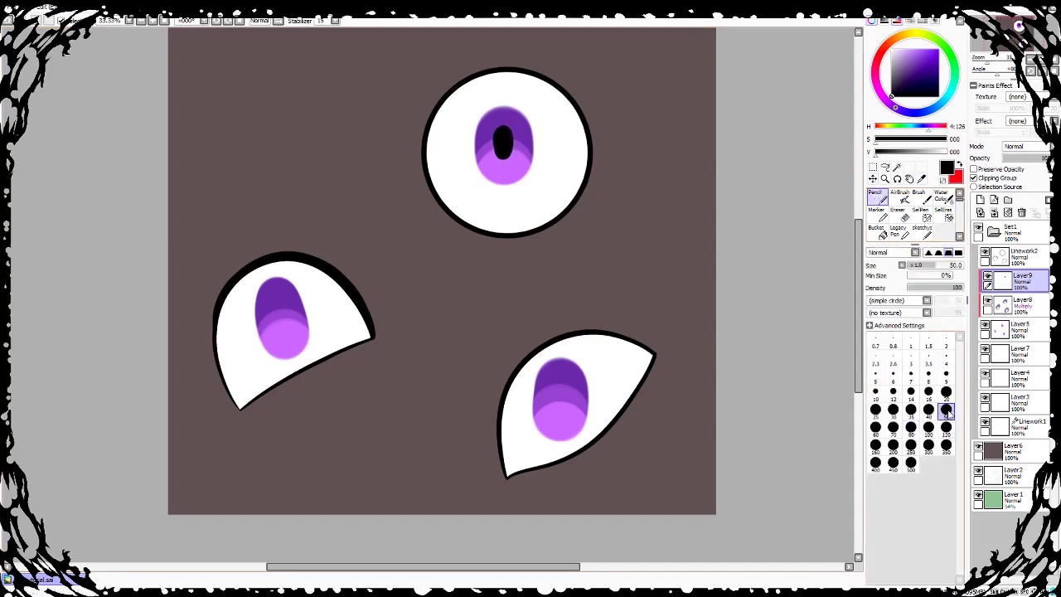
drag(559, 376, 559, 422)
key(ctrl+z)
click(899, 197)
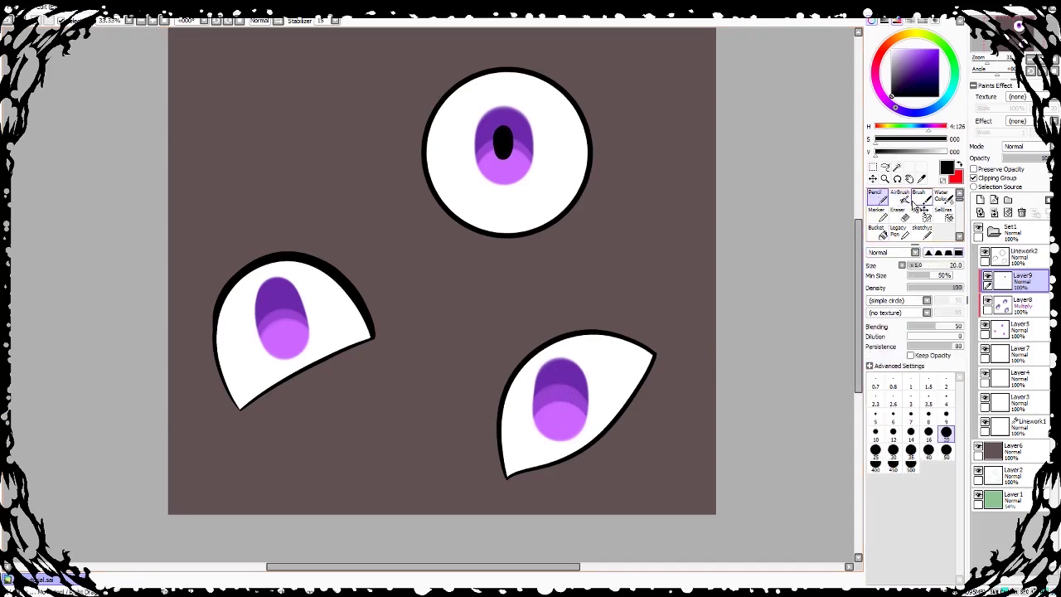
click(917, 199)
click(901, 199)
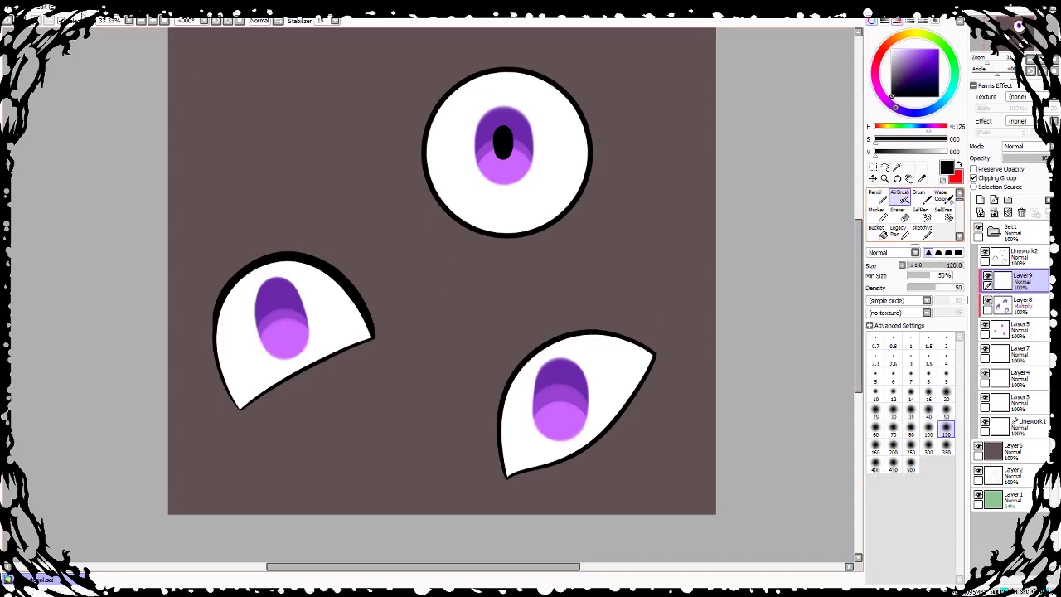
click(20, 8)
click(42, 67)
key(n)
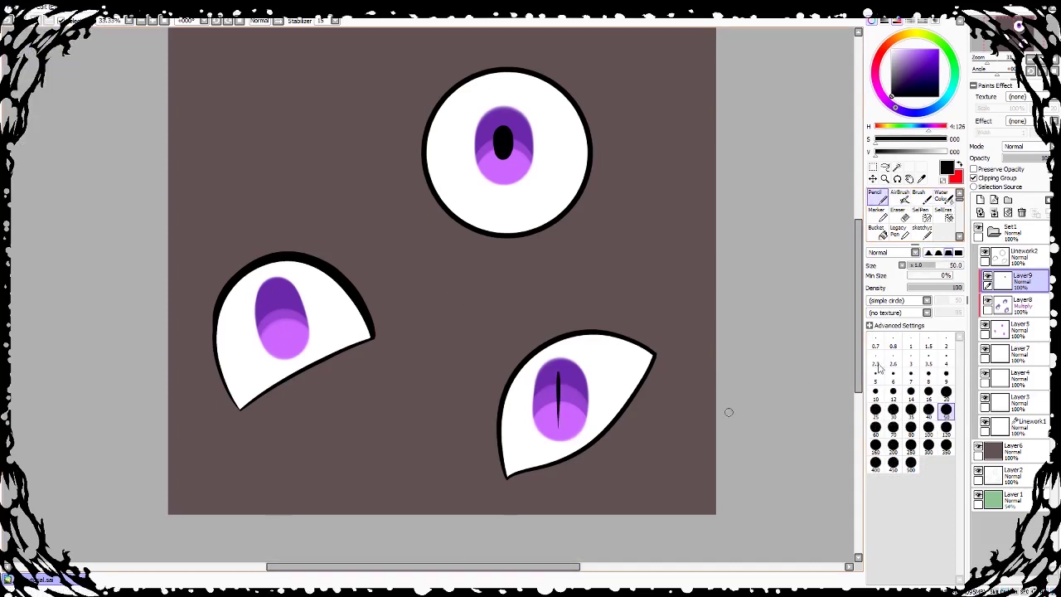
Step: Draw a small black oval in the centre of the left eye's pupil with the Pencil at size 100
click(928, 409)
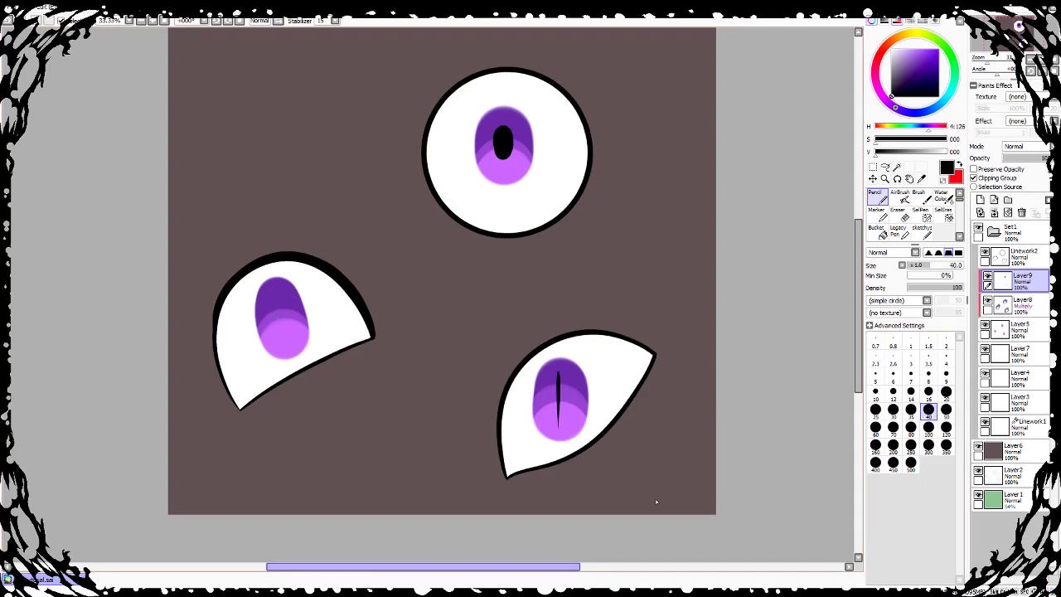
click(945, 409)
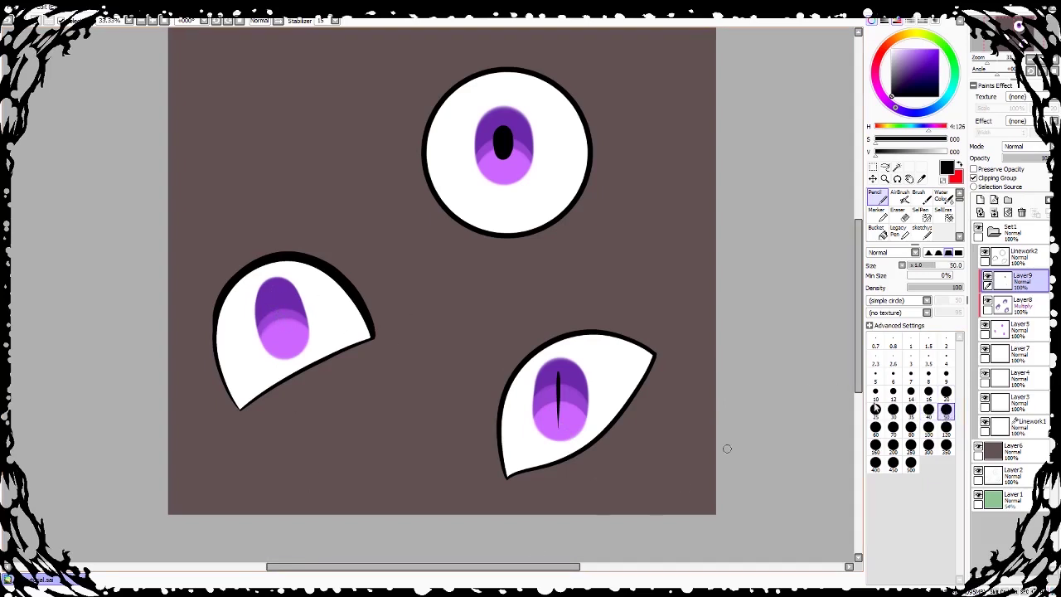
click(928, 428)
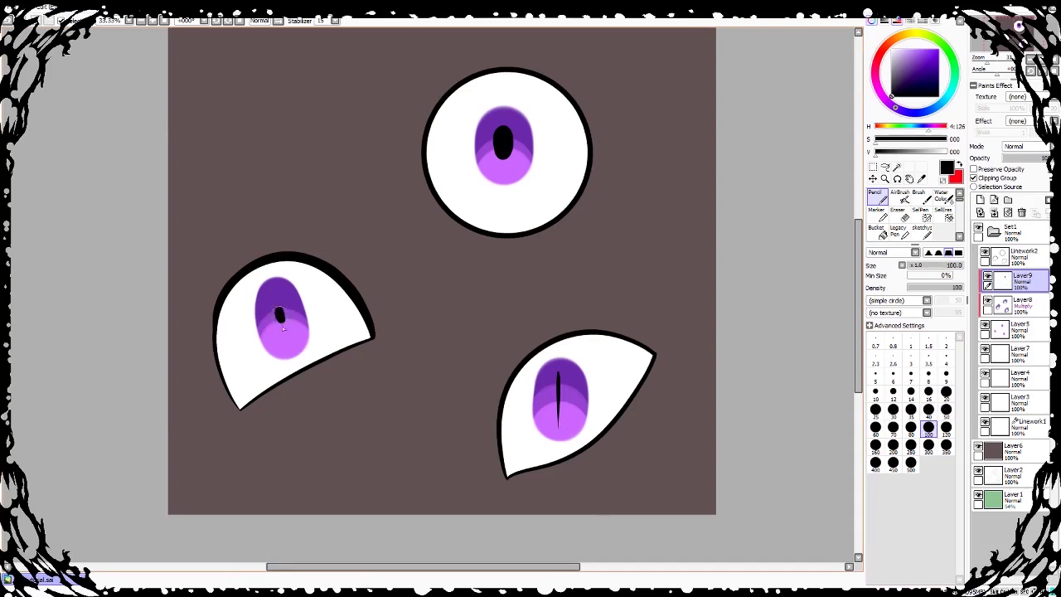
mouse_move(284, 328)
mouse_down()
mouse_move(279, 313)
mouse_move(282, 329)
mouse_up()
Step: Select the three black inner pupils on Layer9, expand the selection slightly, and clear the Layer8 shading inside it
click(897, 167)
click(507, 145)
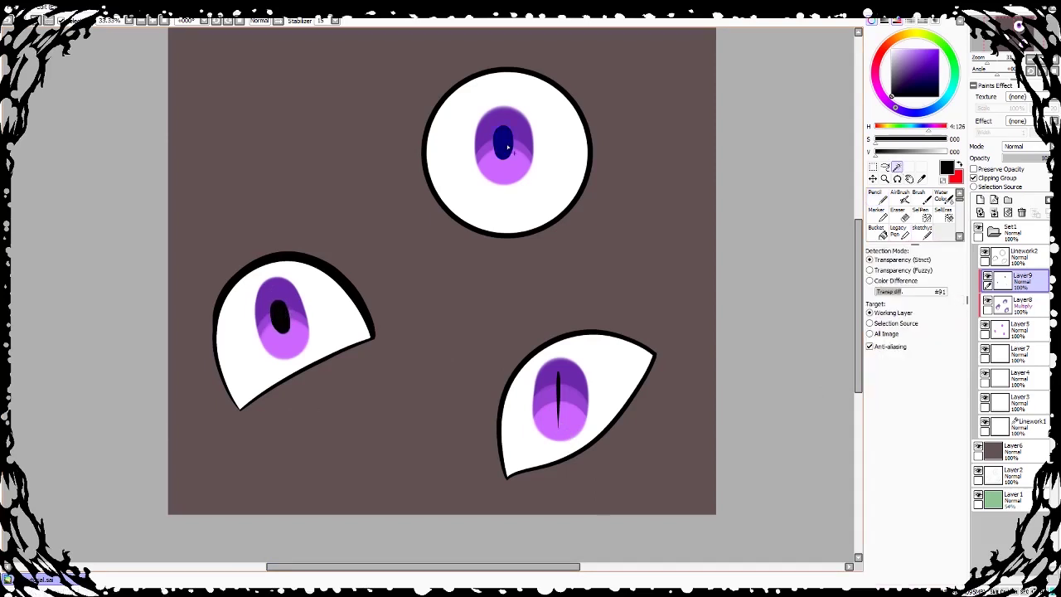
click(281, 314)
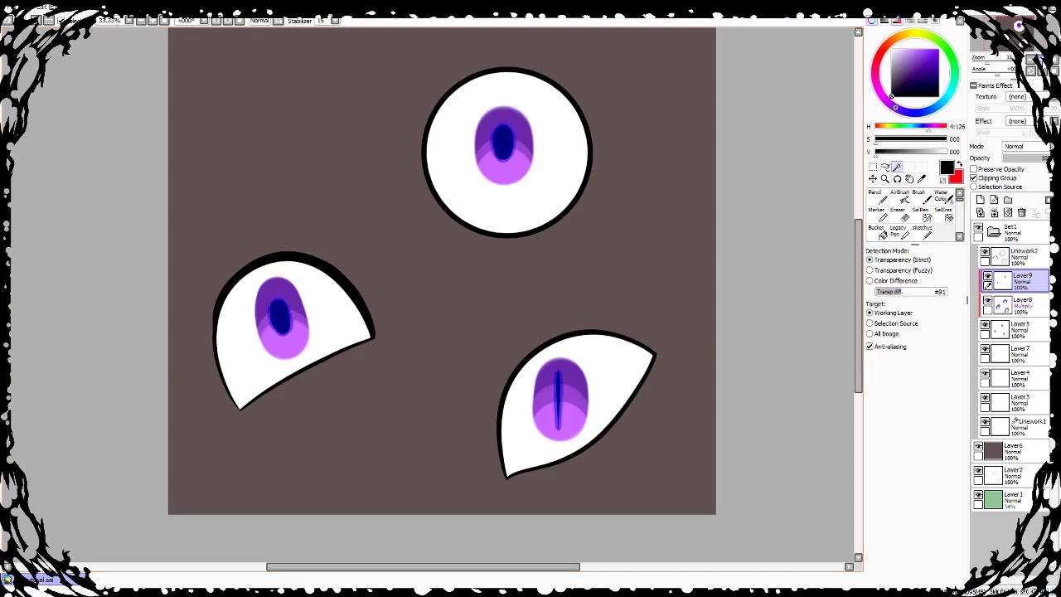
click(1039, 60)
drag(858, 285, 876, 272)
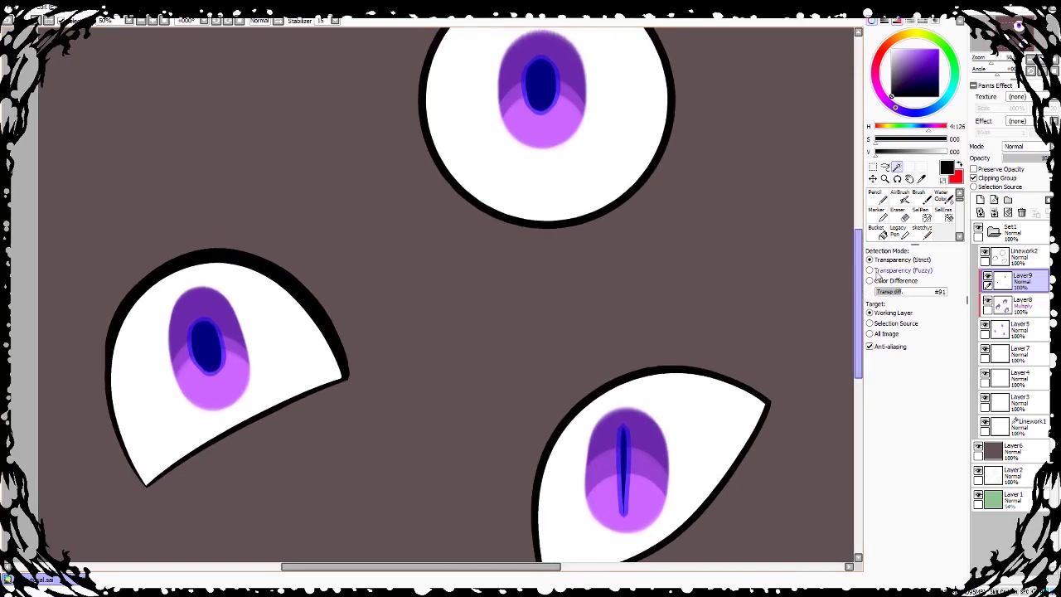
click(989, 304)
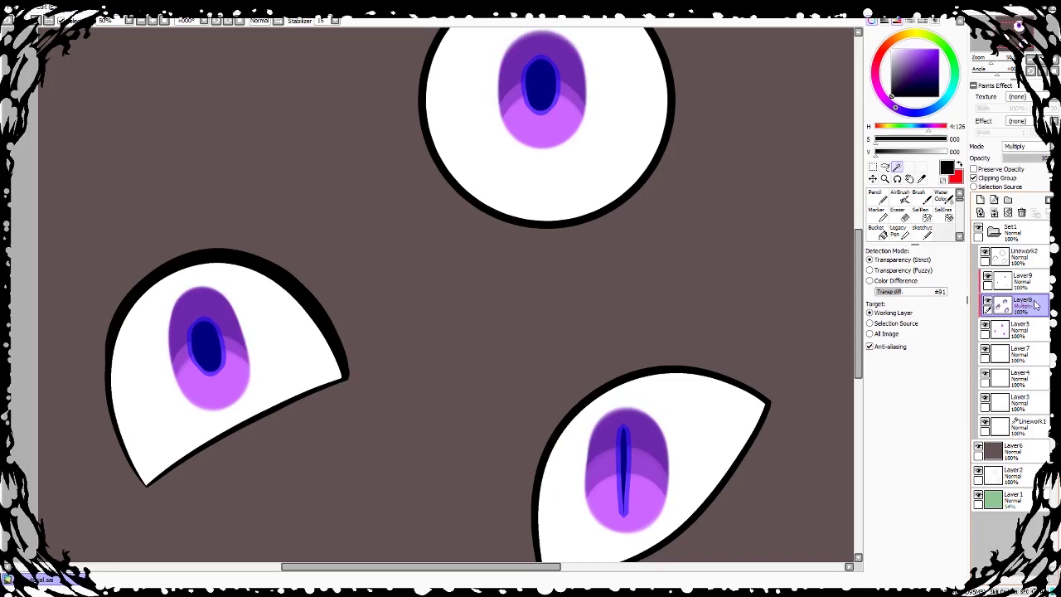
key(ctrl+t)
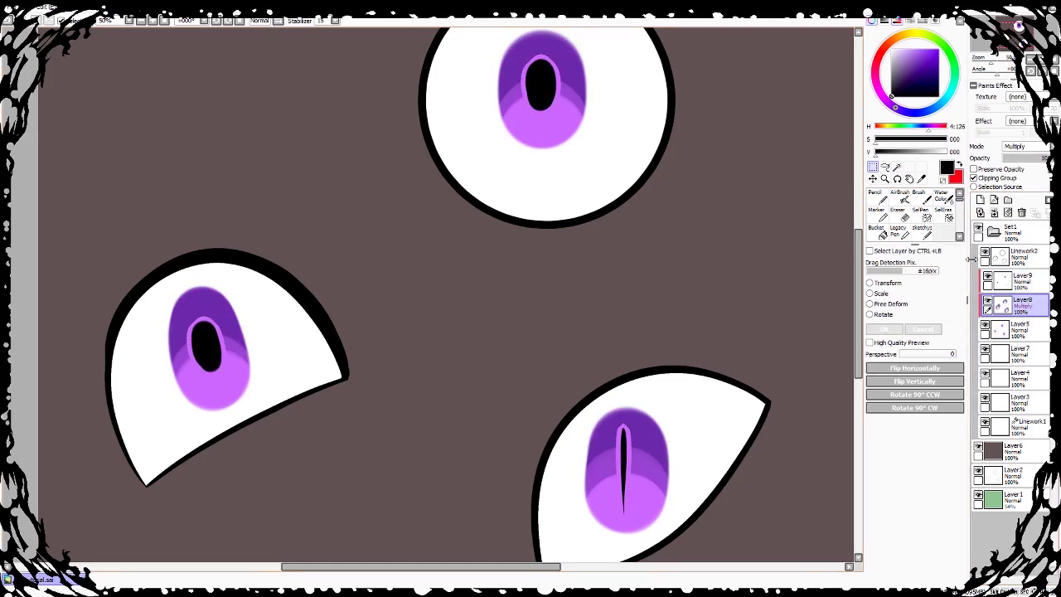
Step: Erase the left eye's black inner pupil on Layer9 with the Eraser at size 120
click(1019, 256)
click(1028, 280)
click(899, 215)
click(946, 429)
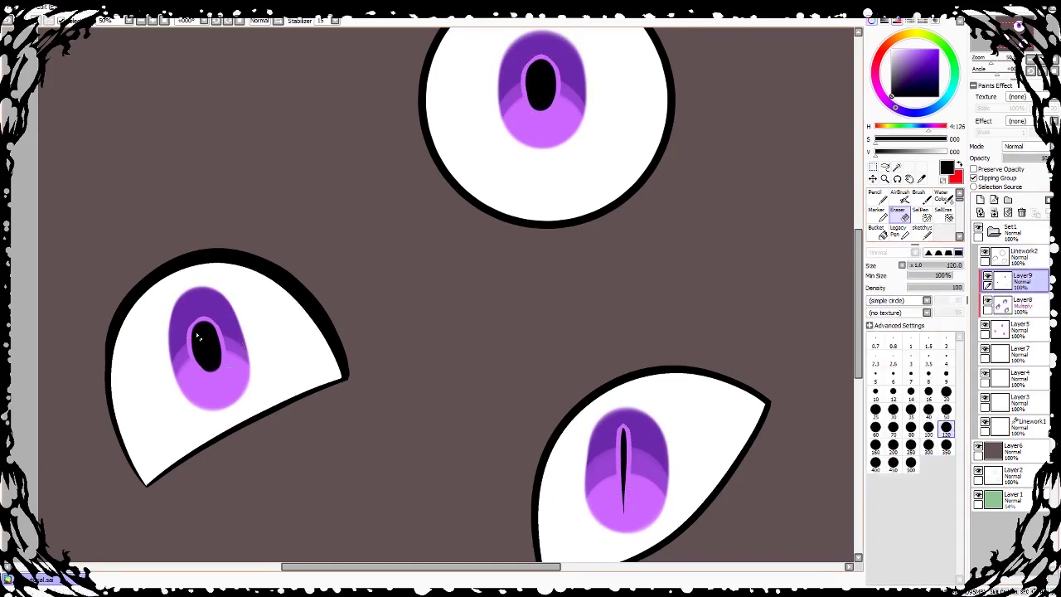
mouse_move(197, 334)
mouse_down()
mouse_move(211, 356)
mouse_move(232, 325)
mouse_up()
scroll(316, 338, down, 2)
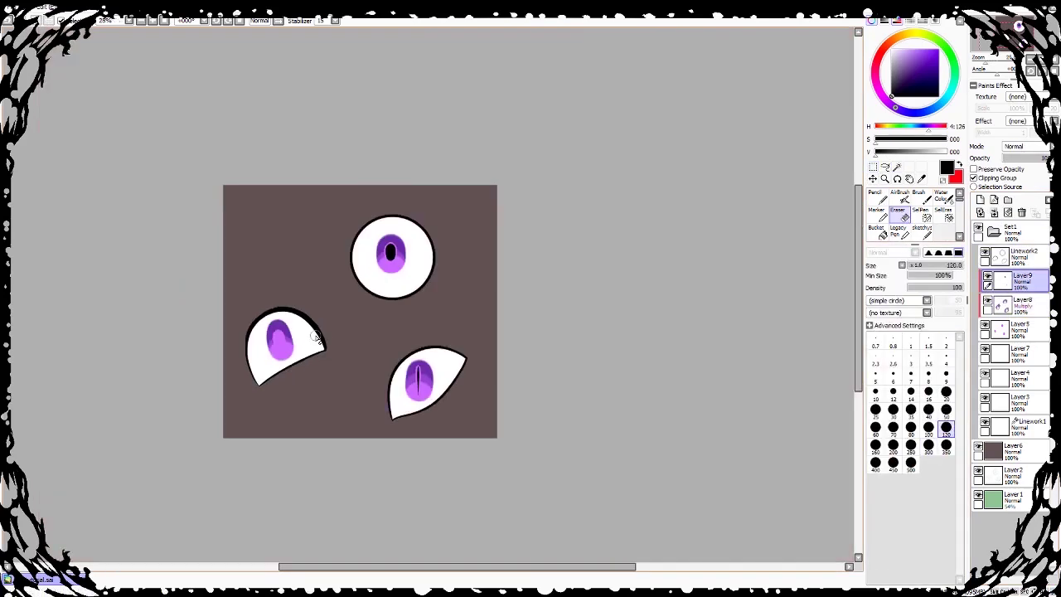
scroll(315, 333, up, 2)
scroll(292, 319, up, 1)
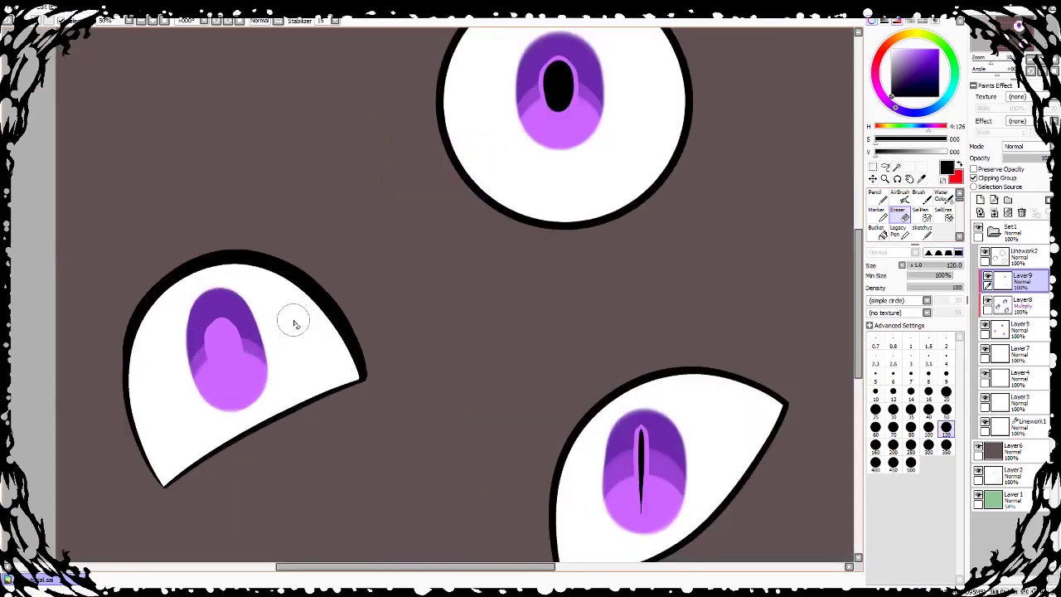
Step: Merge Layer8 down into Layer5 and transfer Layer9's black inner pupils down as well, leaving Layer9 empty
click(1019, 305)
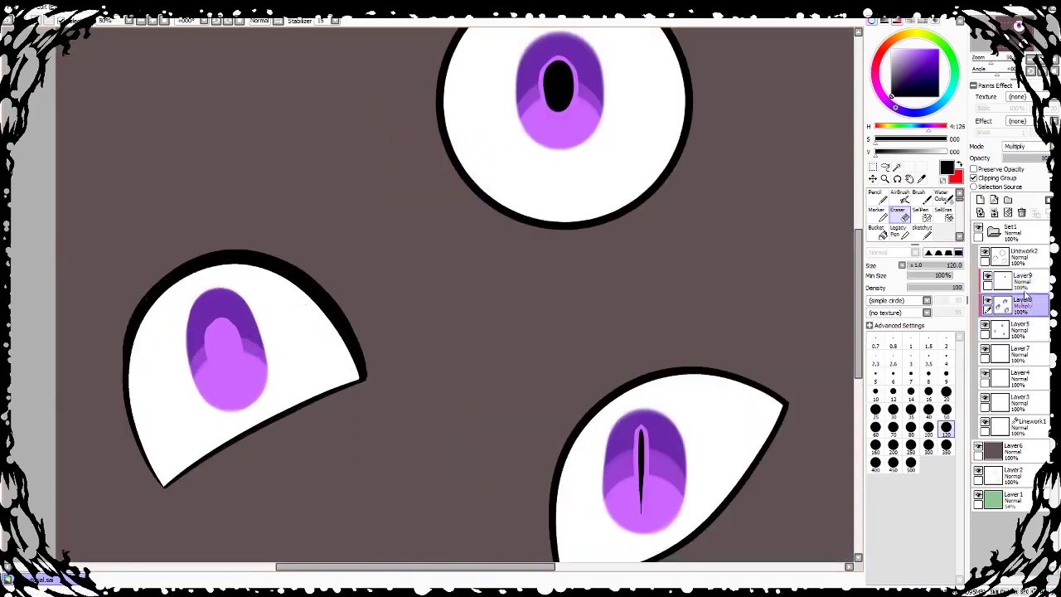
click(993, 212)
click(1020, 282)
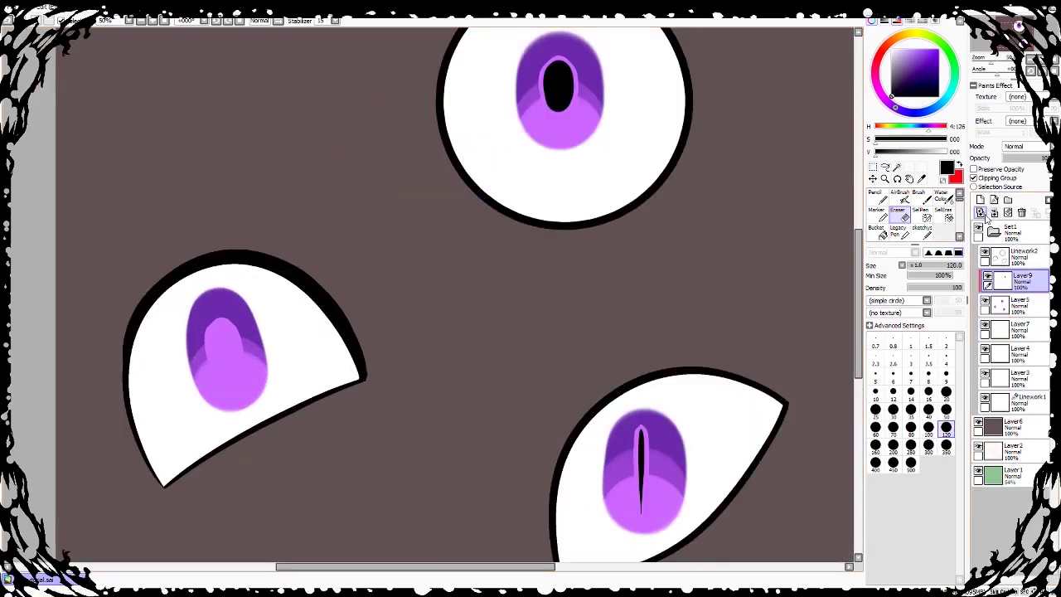
Step: Set the empty clipped Layer9 to Luminosity mode and sample the light purple from the round eye's pupil
click(1017, 145)
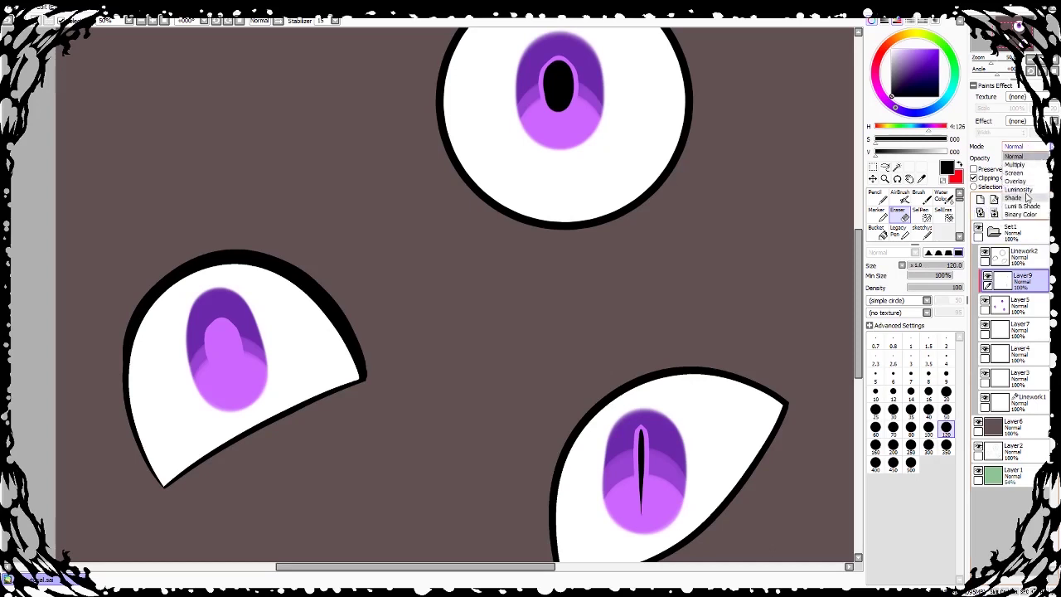
click(1018, 188)
drag(858, 289, 858, 271)
click(921, 179)
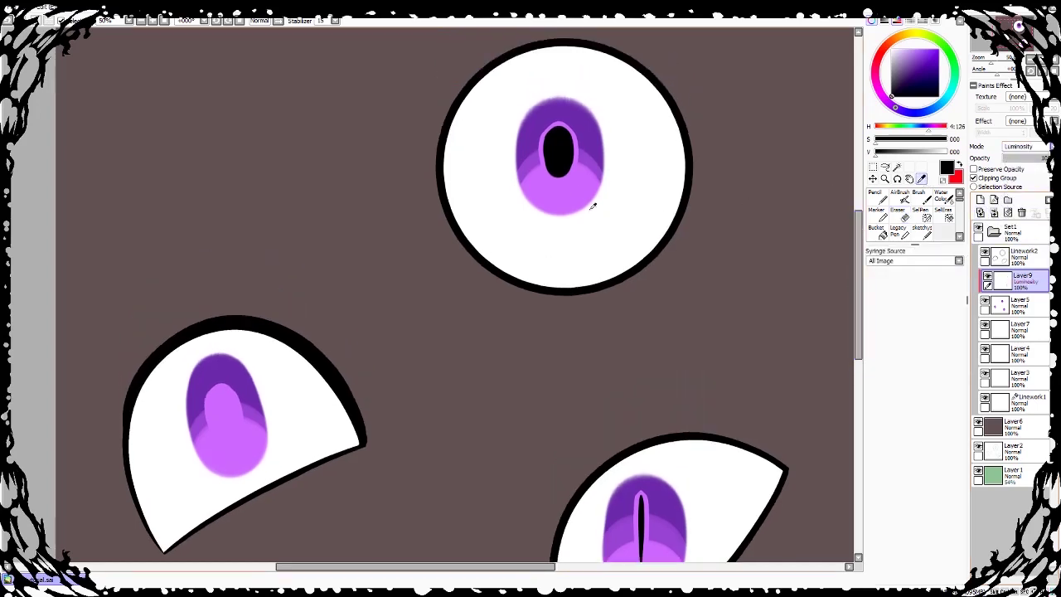
click(576, 188)
Step: Draw a large oval highlight at the round pupil's upper left and three small spots along its lower part with the Pencil at size 60
click(881, 199)
click(945, 391)
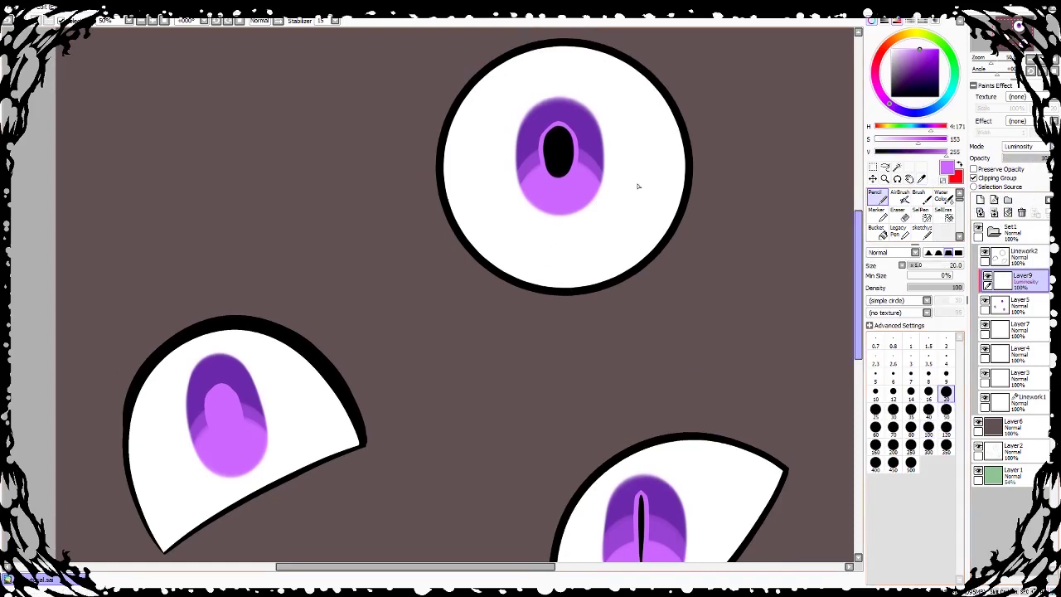
click(945, 409)
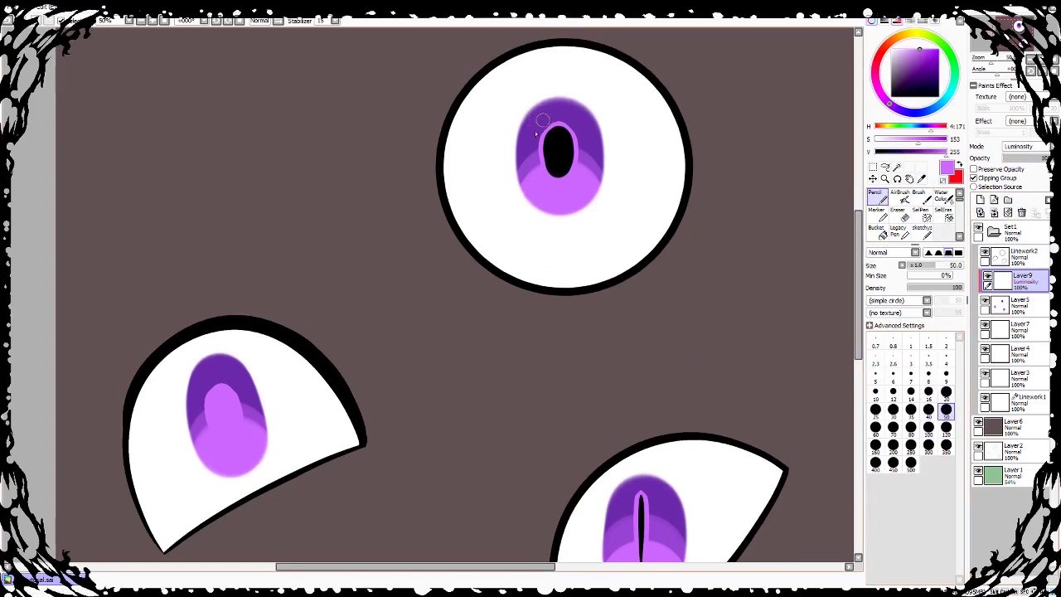
click(875, 426)
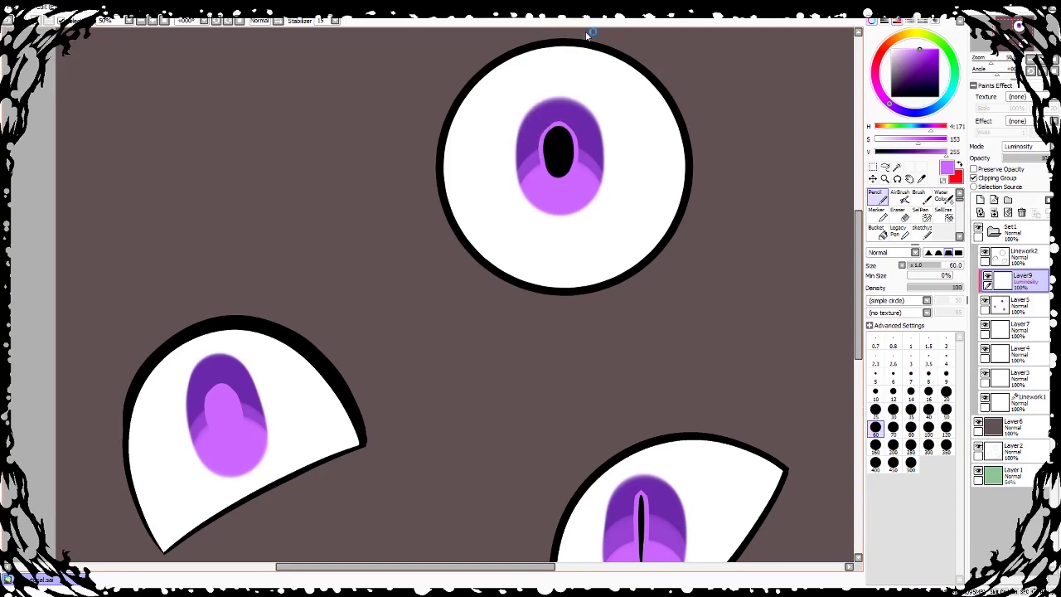
drag(542, 113, 539, 123)
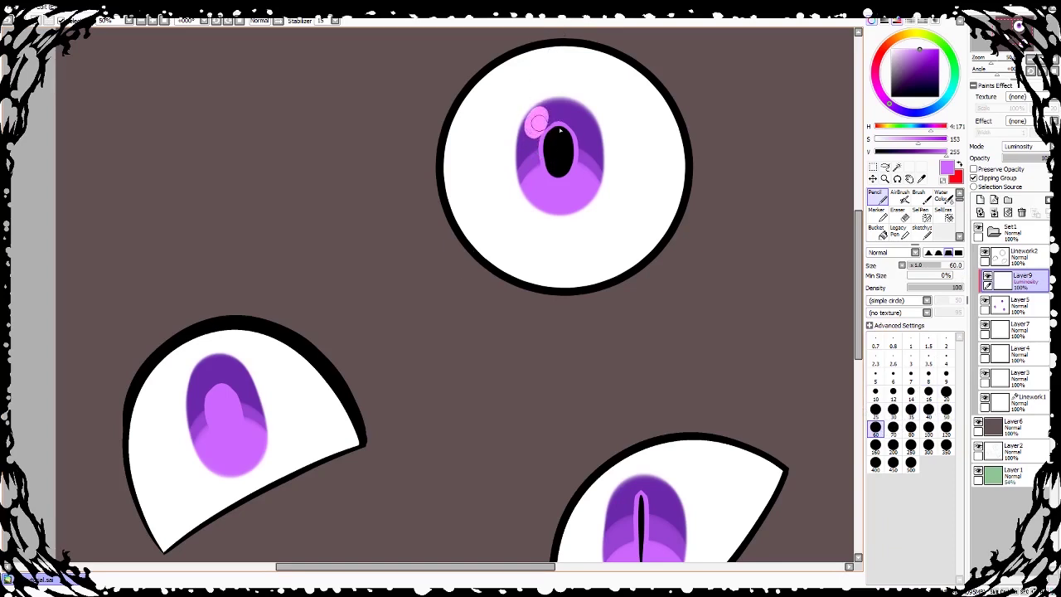
drag(560, 191, 559, 199)
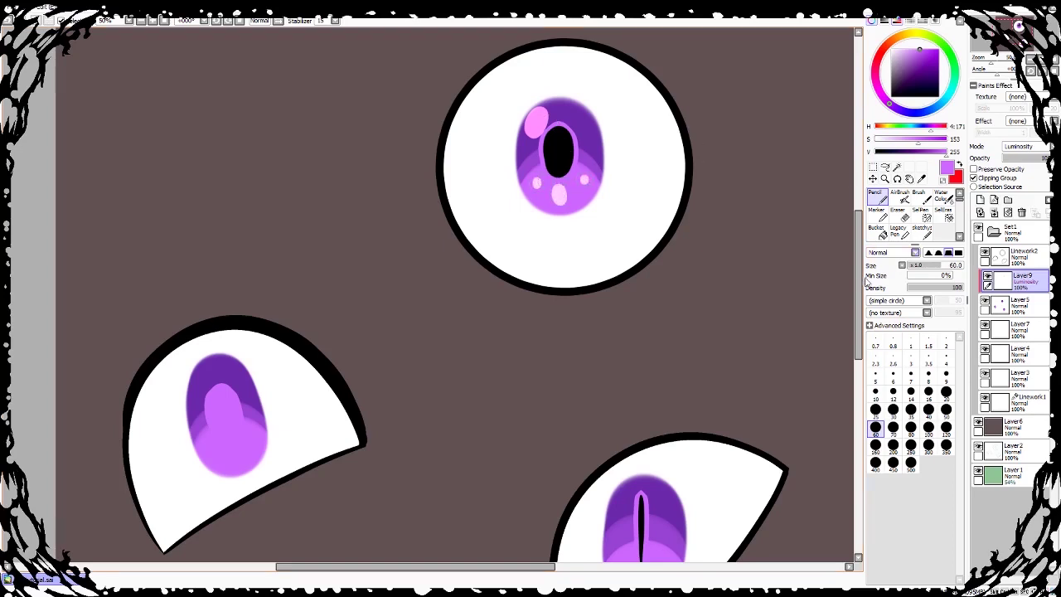
Step: Add three small highlight spots and a larger upper-left oval to the left eye's pupil, redrawing the large oval once
drag(859, 281, 860, 293)
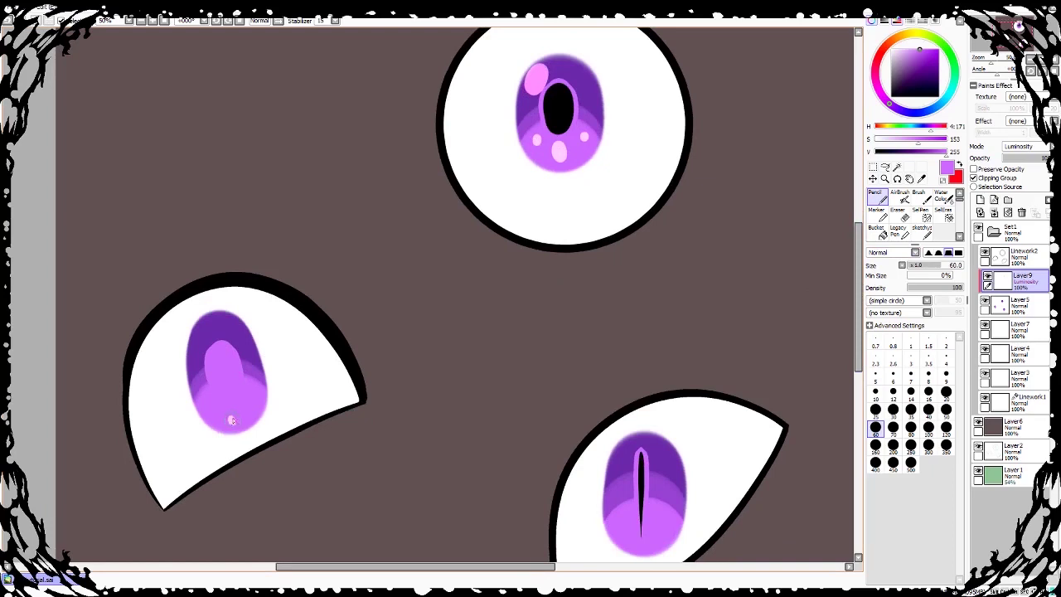
drag(232, 416, 233, 421)
drag(203, 332, 203, 338)
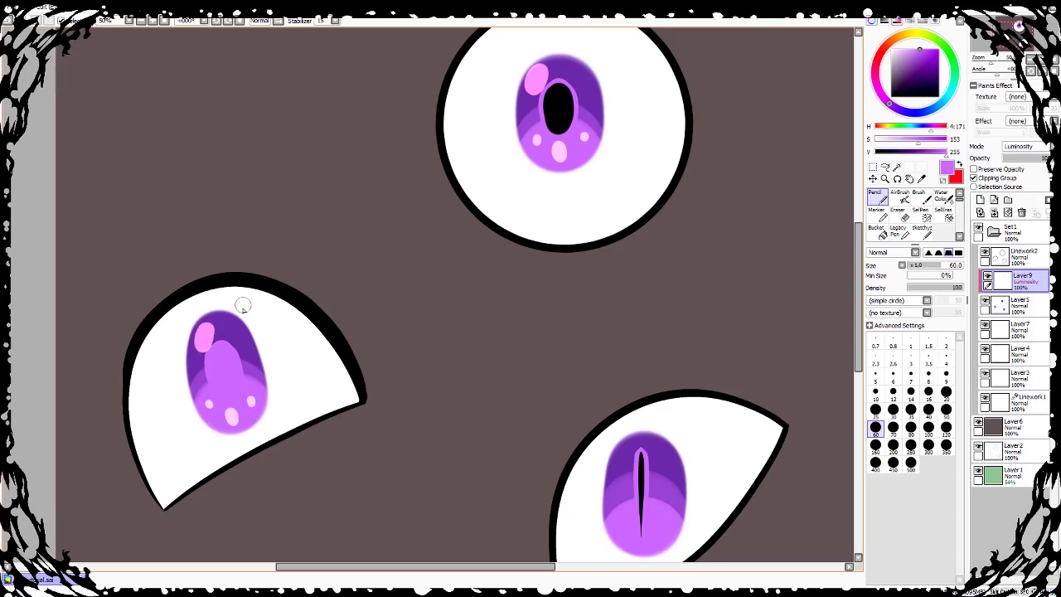
key(ctrl+z)
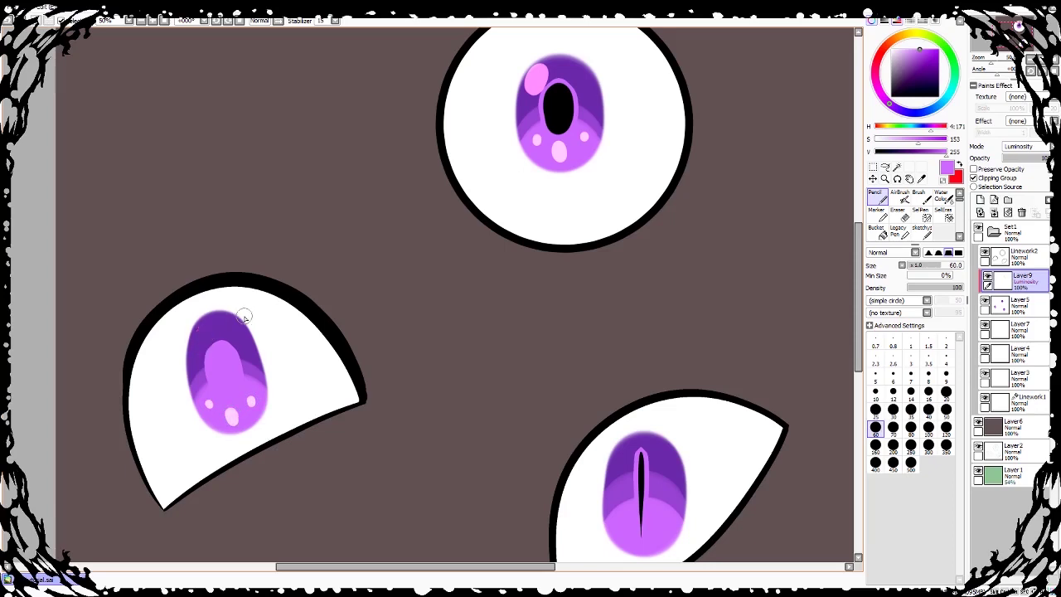
drag(203, 332, 203, 336)
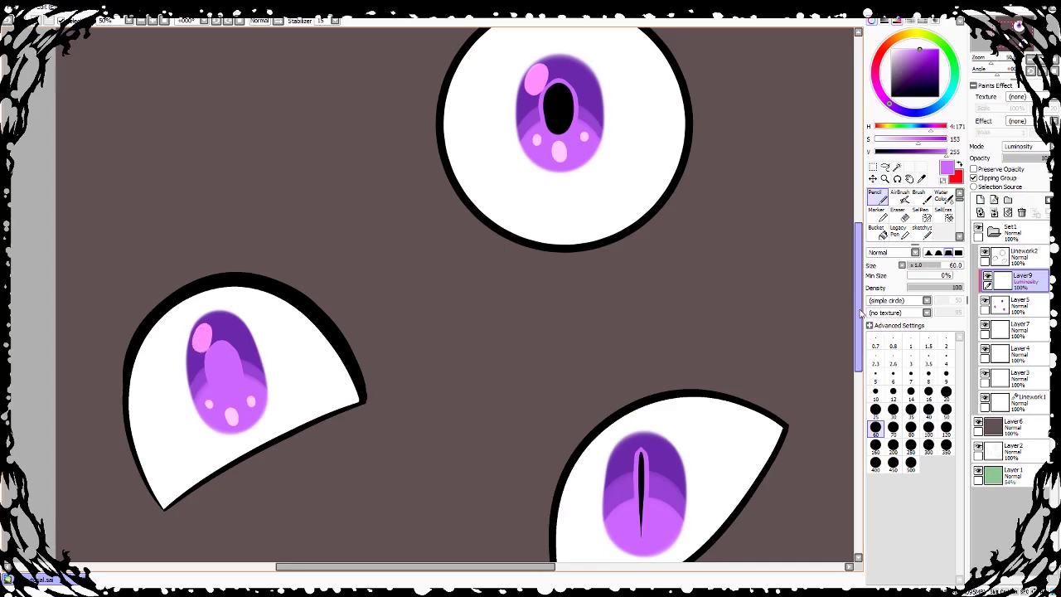
Step: Add a large upper-left oval highlight and three small lower spots to the slit pupil of the lower-right eye
drag(860, 313, 860, 330)
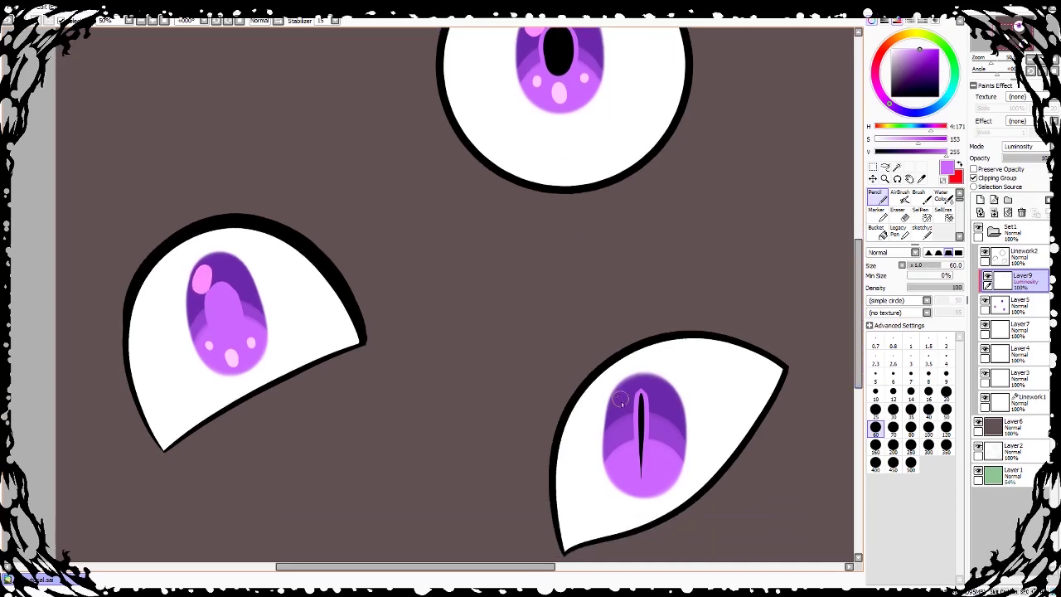
mouse_move(617, 415)
mouse_down()
mouse_move(623, 396)
mouse_move(621, 414)
mouse_up()
mouse_move(640, 484)
mouse_down()
mouse_move(643, 472)
mouse_move(639, 483)
mouse_up()
click(616, 465)
click(665, 468)
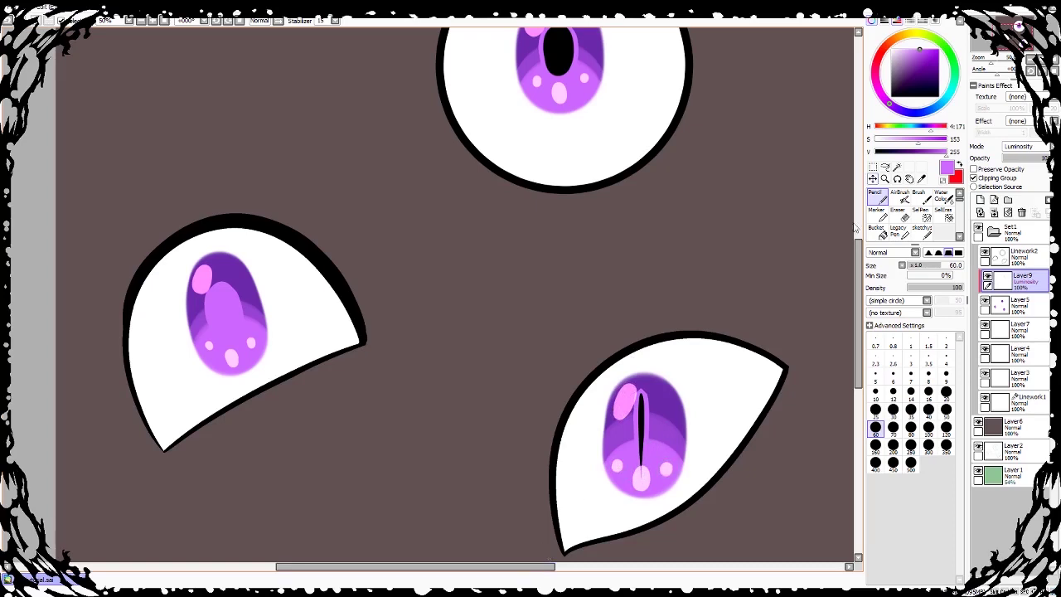
Step: Choose white and paint a smaller white centre inside the large upper-left highlight of all three pupils
drag(860, 283, 862, 239)
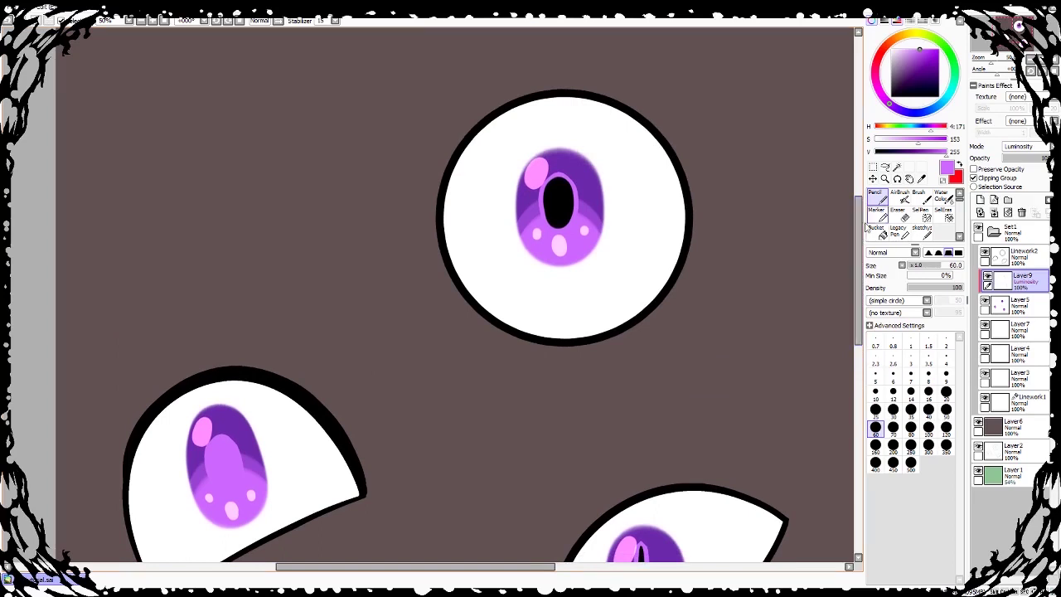
scroll(860, 244, up, 2)
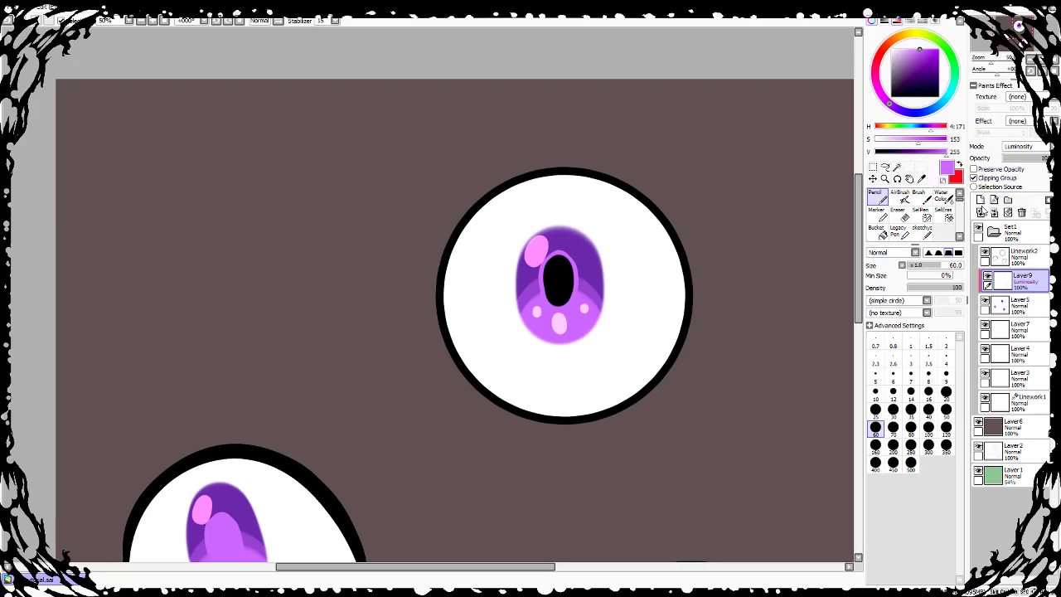
click(892, 50)
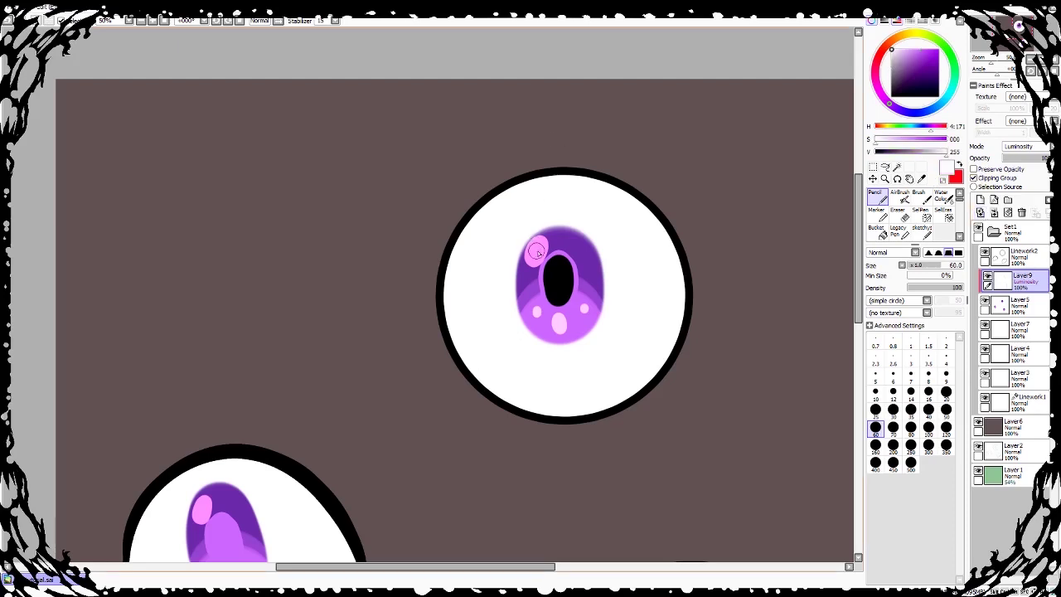
mouse_move(538, 246)
mouse_down()
mouse_move(535, 256)
mouse_move(538, 246)
mouse_up()
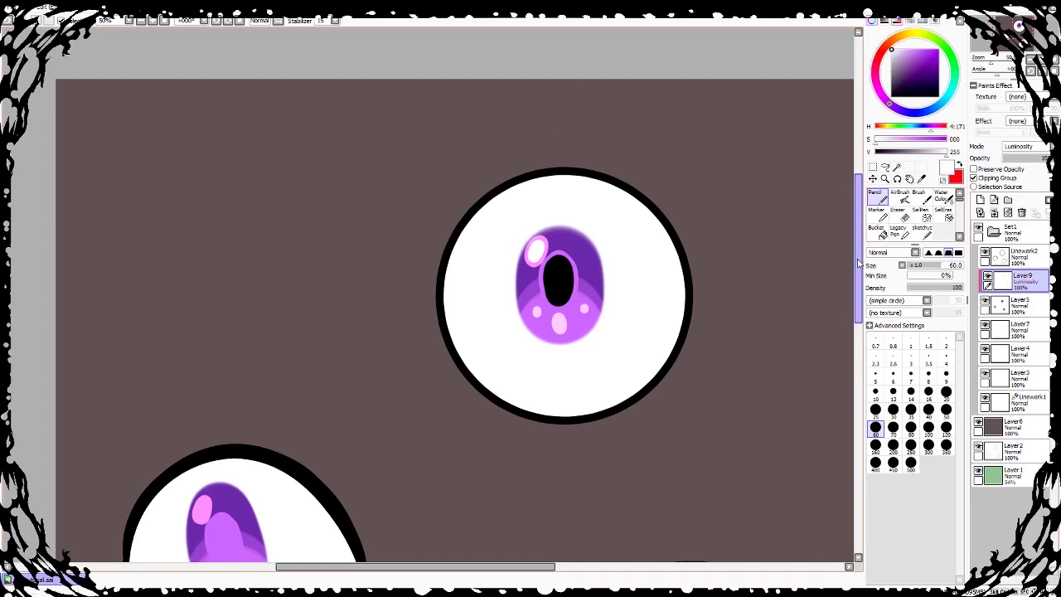
drag(859, 252, 859, 293)
drag(202, 365, 203, 362)
drag(856, 281, 841, 308)
drag(625, 386, 623, 397)
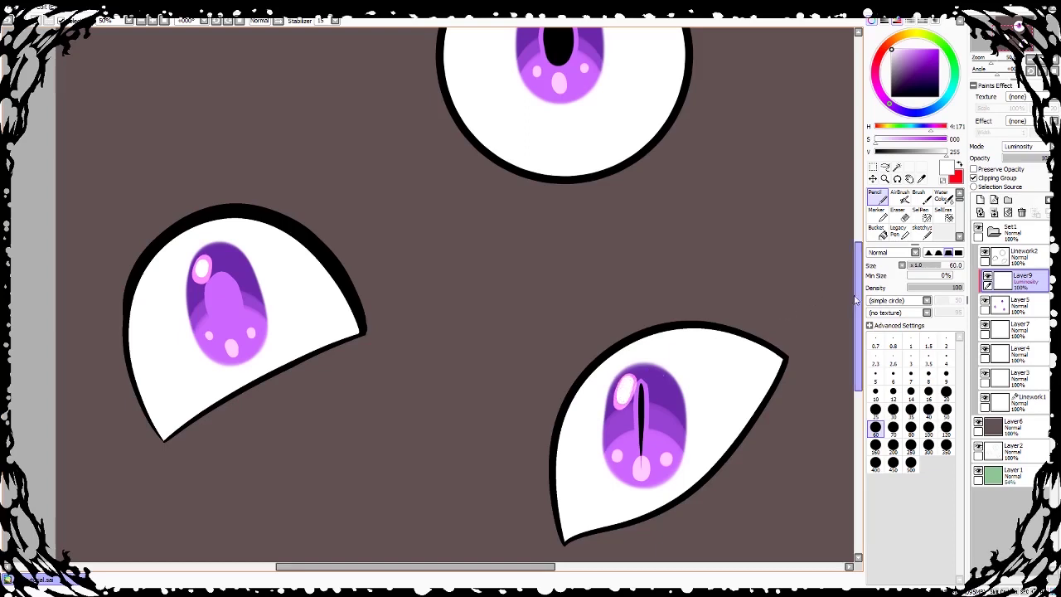
Step: Merge the highlight layer down into Layer5 and give Layer5 a Fringe effect with a width of 12
drag(858, 302, 858, 261)
click(993, 213)
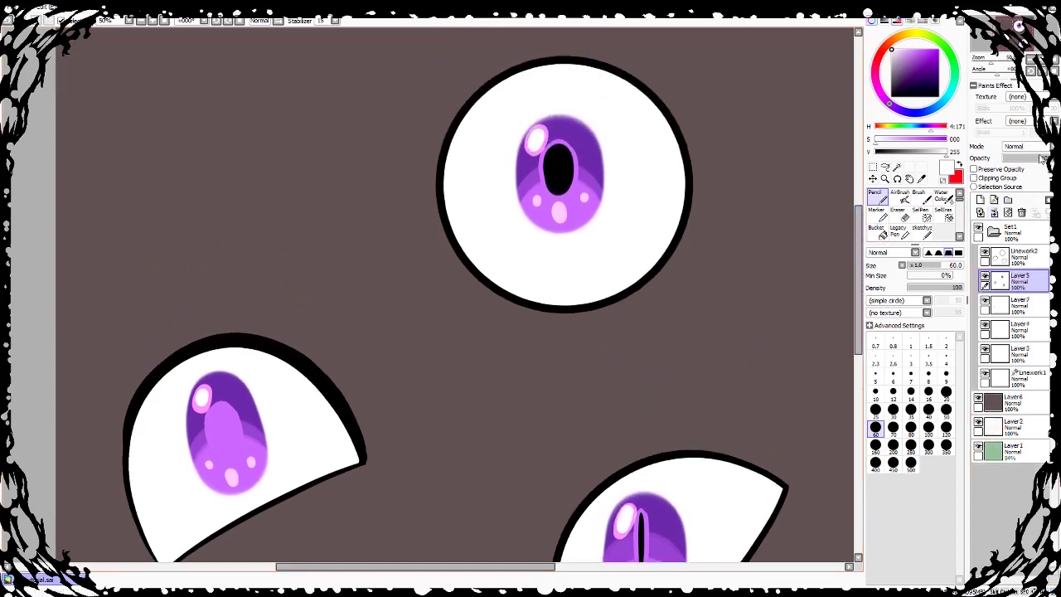
drag(985, 134, 1010, 134)
drag(859, 231, 859, 261)
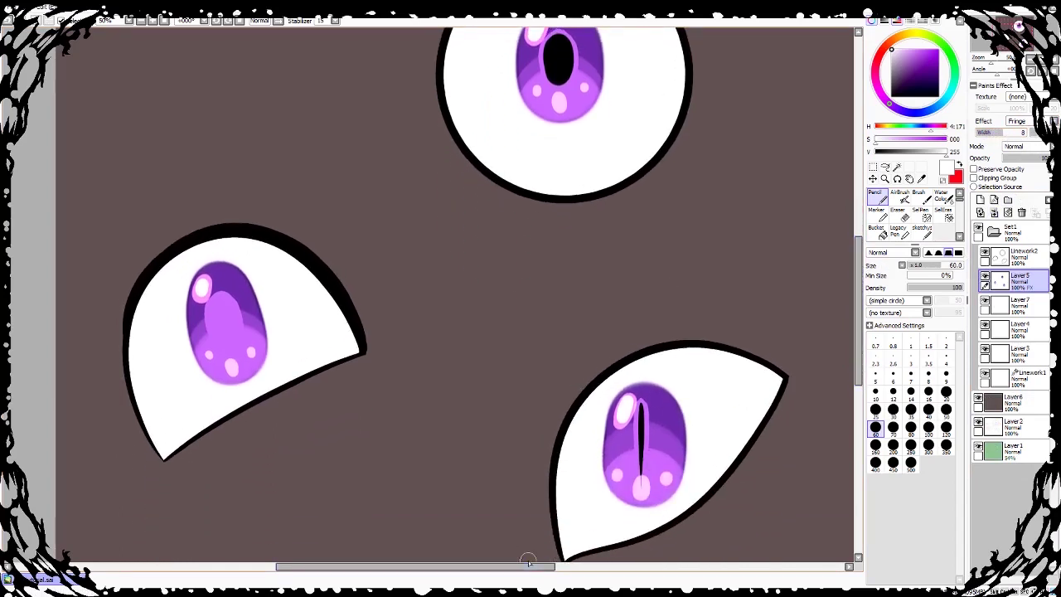
drag(528, 561, 552, 551)
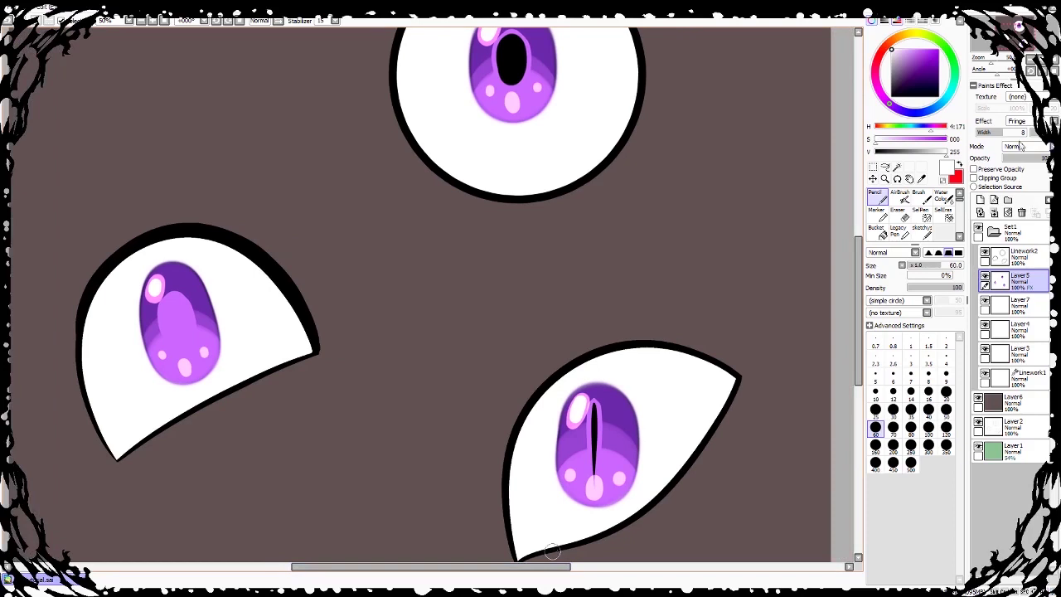
drag(1007, 133, 1016, 138)
drag(858, 318, 858, 284)
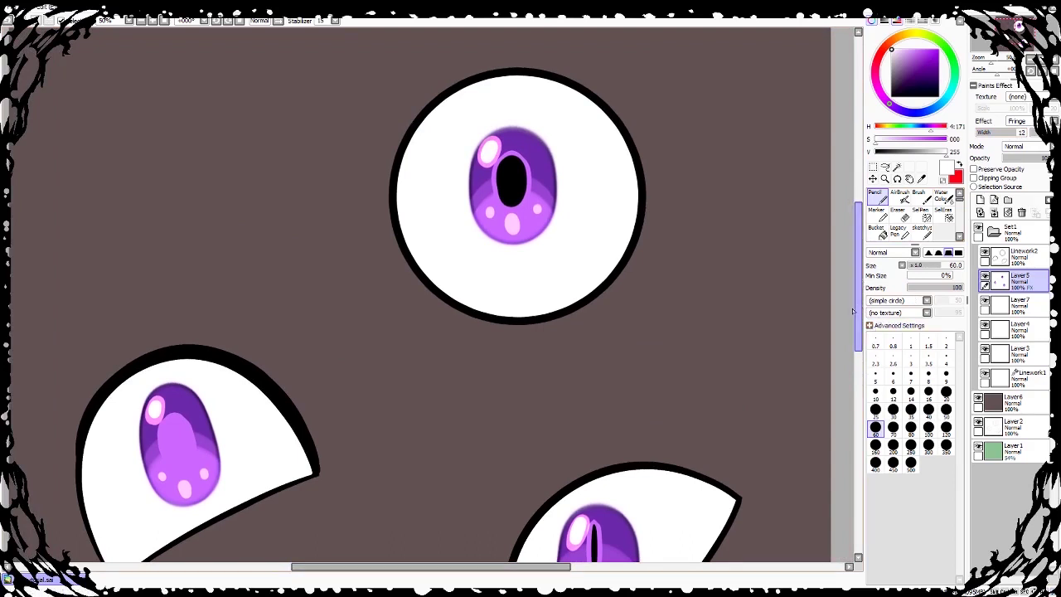
Step: Inspect the highlights and fringed edges of the pupils up close and across the whole canvas
drag(859, 319, 858, 287)
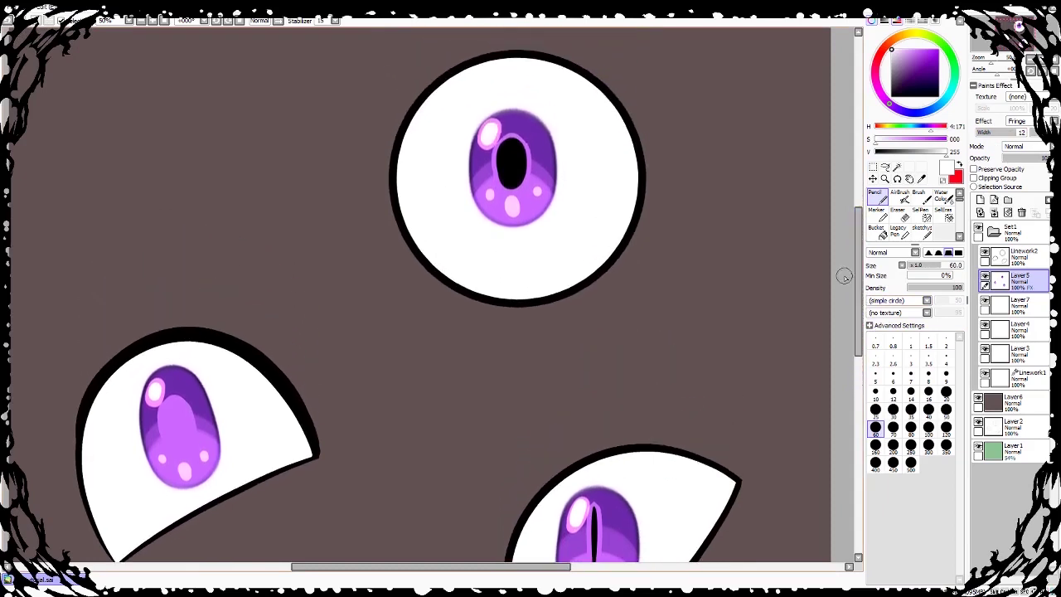
scroll(520, 105, up, 3)
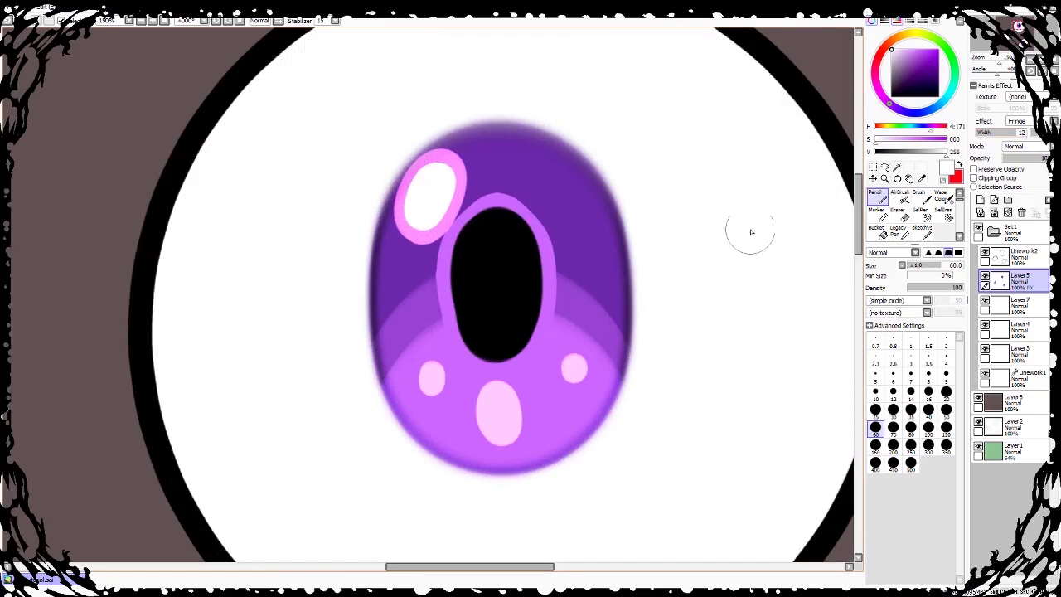
scroll(673, 250, down, 6)
scroll(672, 251, up, 1)
scroll(678, 261, down, 2)
scroll(684, 272, up, 2)
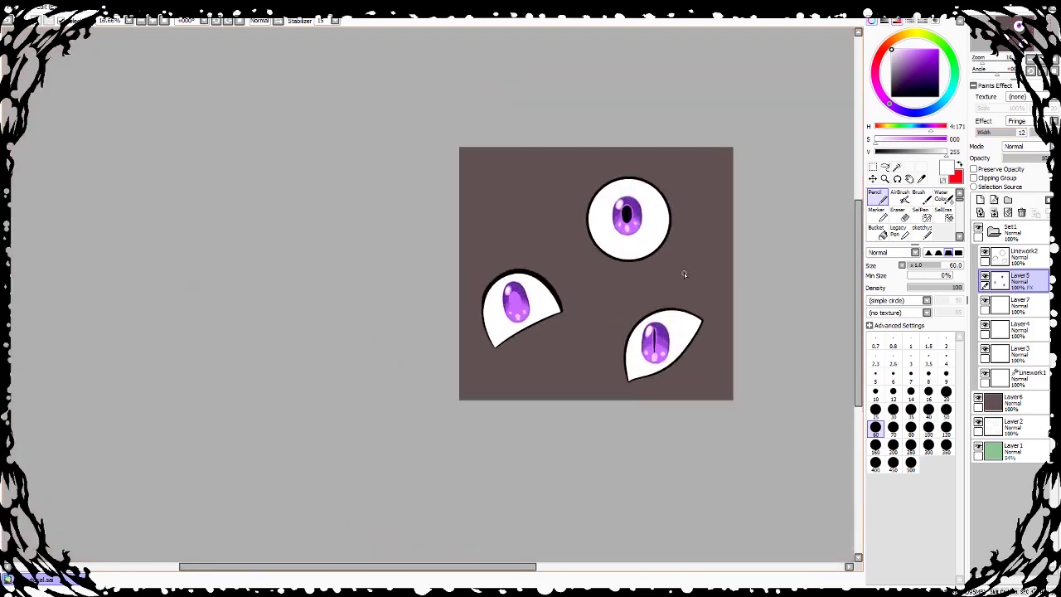
scroll(656, 283, up, 1)
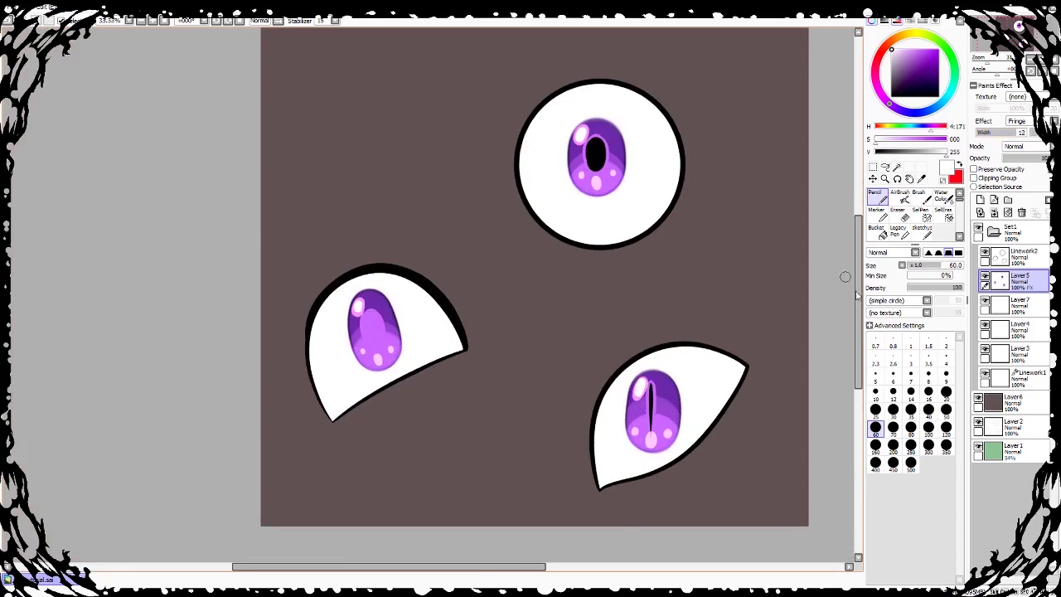
drag(858, 296, 862, 288)
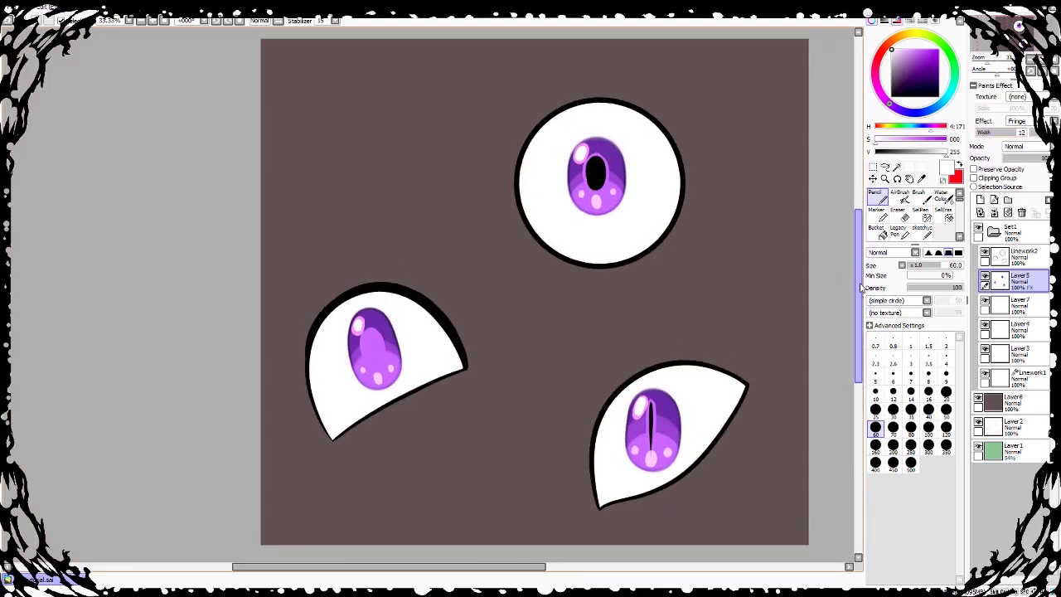
Step: Select the areas inside all three eye outlines from Linework2 and add a new layer directly above Layer7
click(1016, 256)
click(897, 166)
click(632, 228)
click(427, 355)
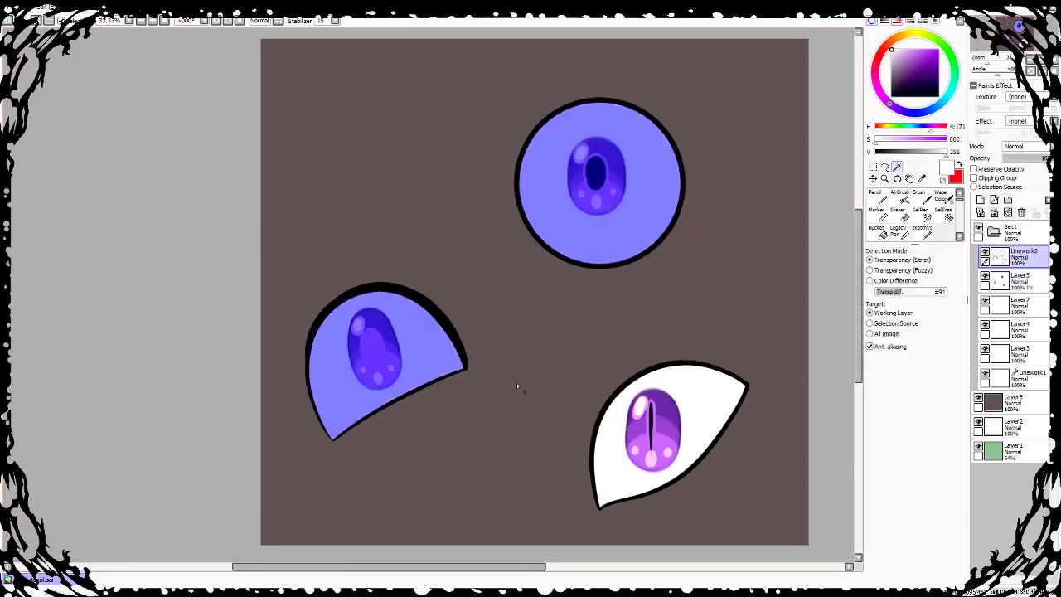
click(700, 406)
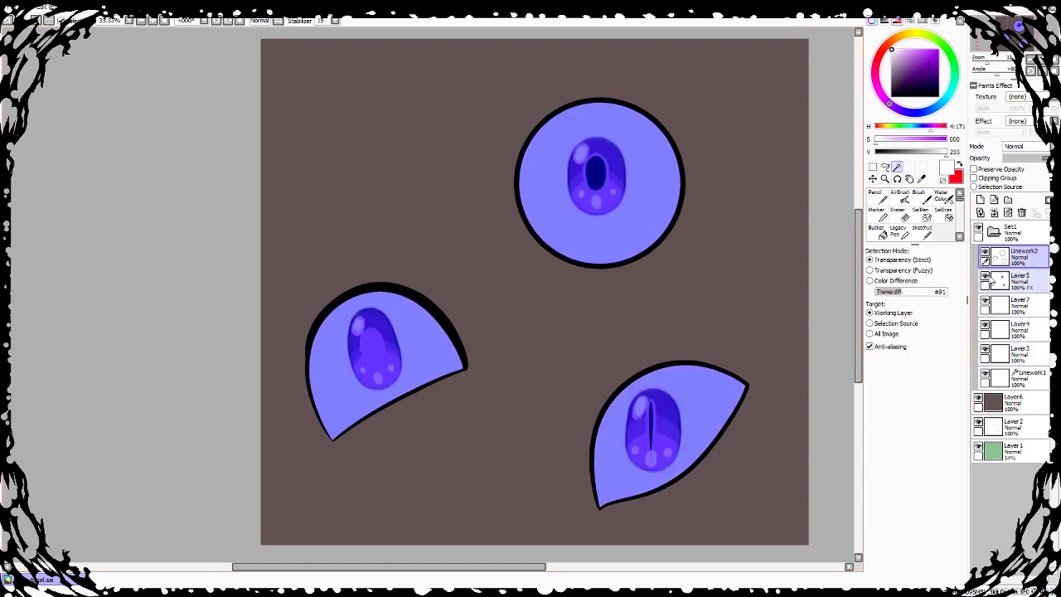
click(1004, 305)
click(980, 200)
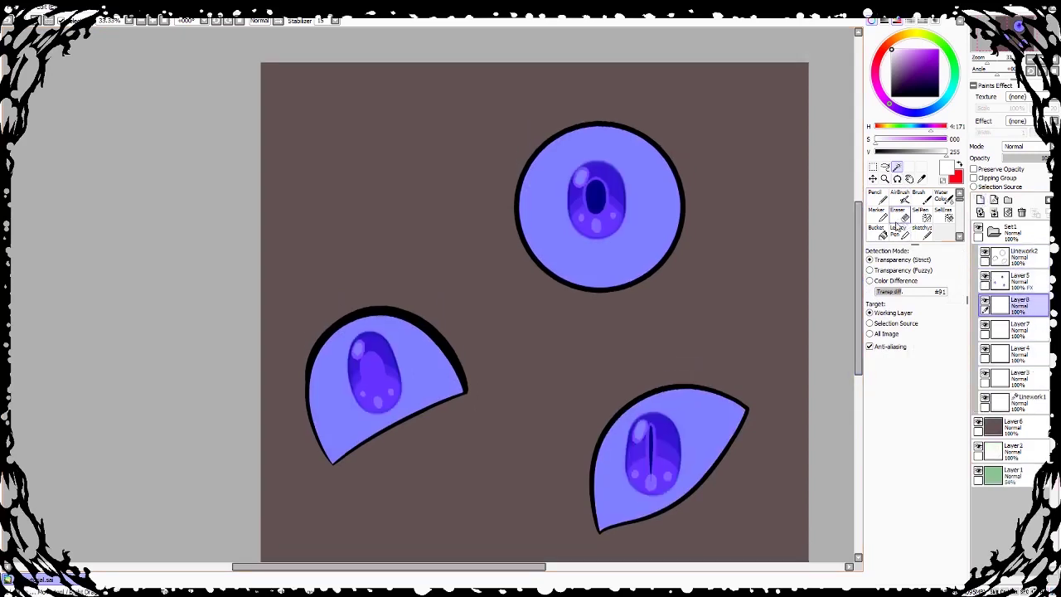
Step: Choose a muted dark red and cover the white of the round upper eye with a size 500 Pencil
click(876, 230)
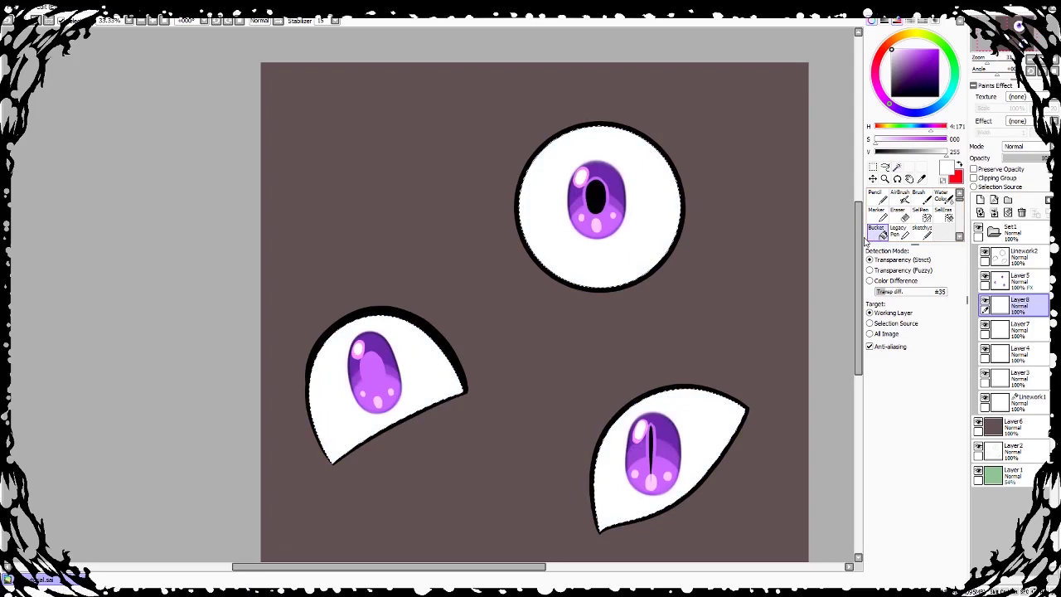
click(959, 164)
click(877, 196)
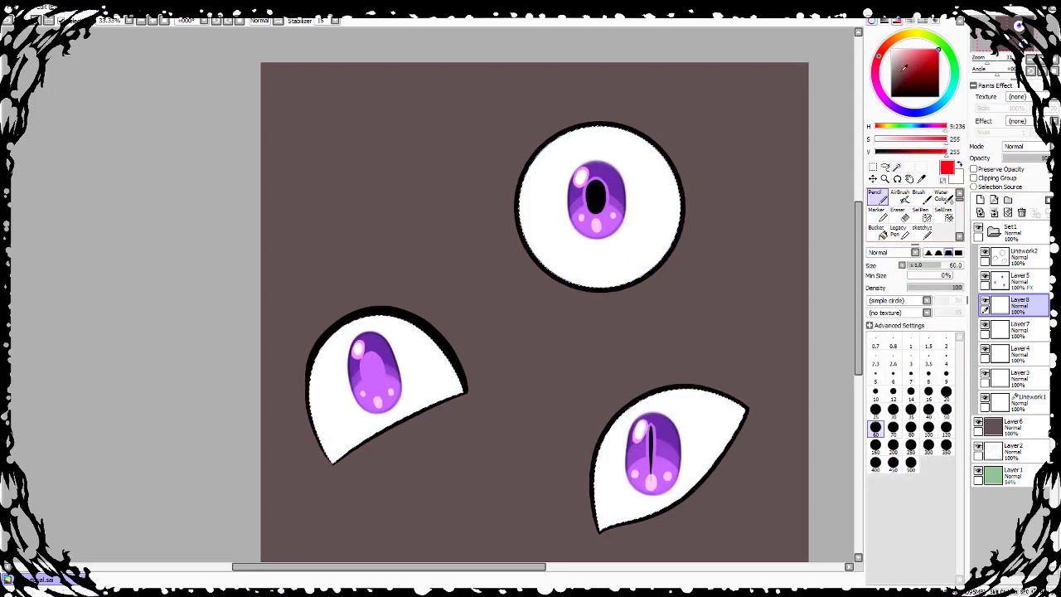
click(904, 71)
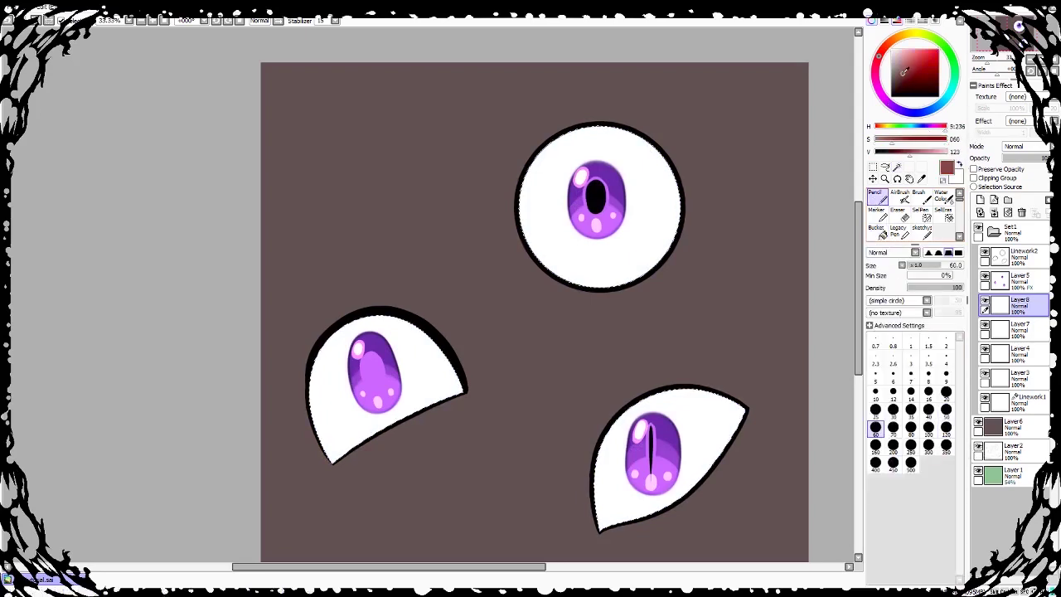
click(946, 426)
drag(508, 572, 526, 571)
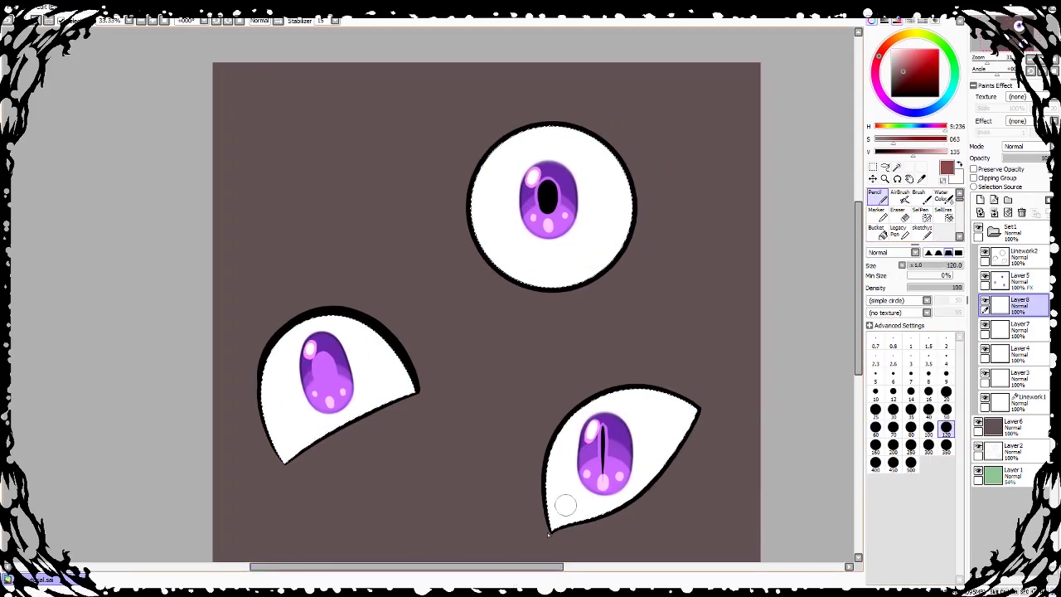
click(911, 464)
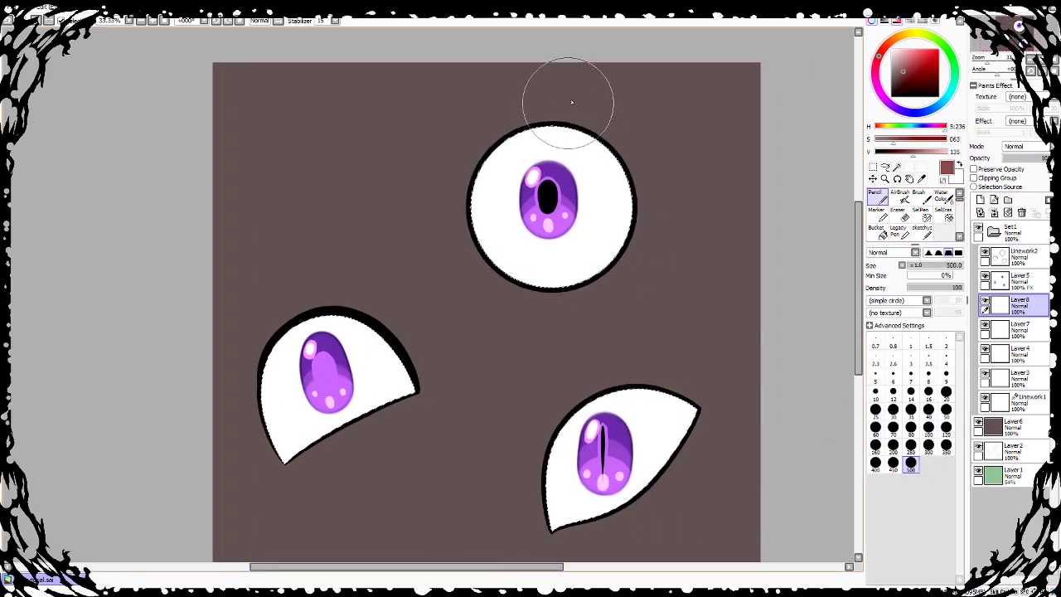
mouse_move(570, 98)
mouse_down()
mouse_move(434, 215)
mouse_move(450, 278)
mouse_move(550, 341)
mouse_up()
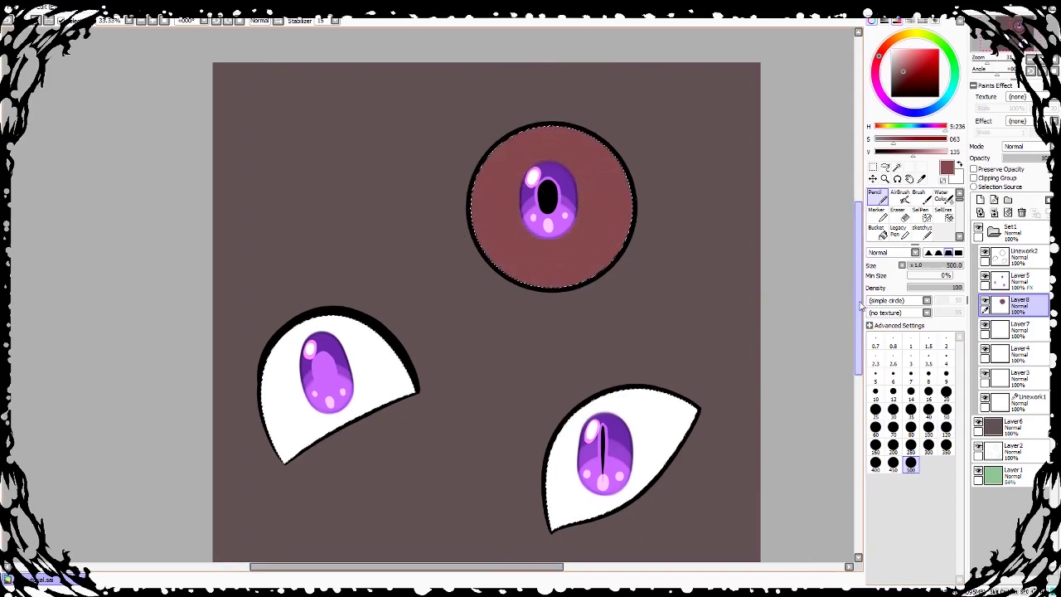
Step: With a size 120 Pencil, paint dark red shading around the lower-right eye's edges and along the left eye's upper lid
scroll(810, 307, down, 2)
click(946, 426)
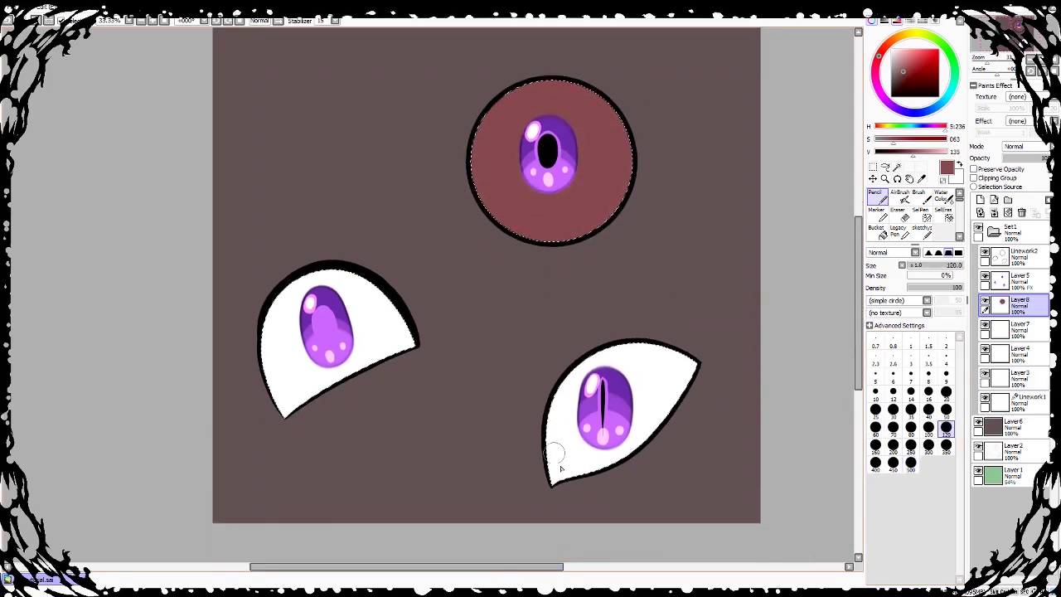
drag(552, 480, 676, 364)
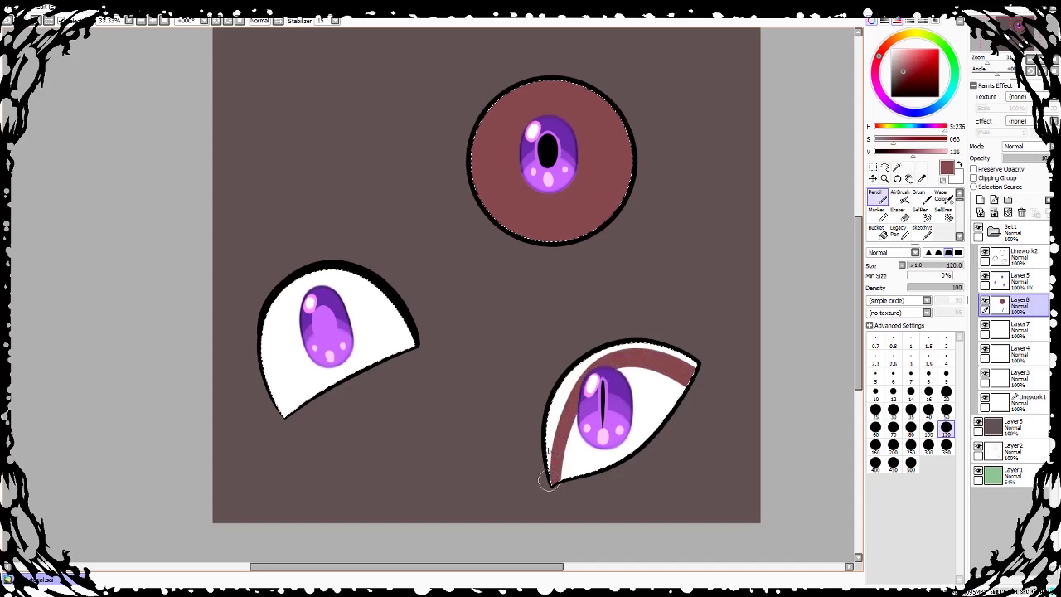
drag(549, 474, 698, 358)
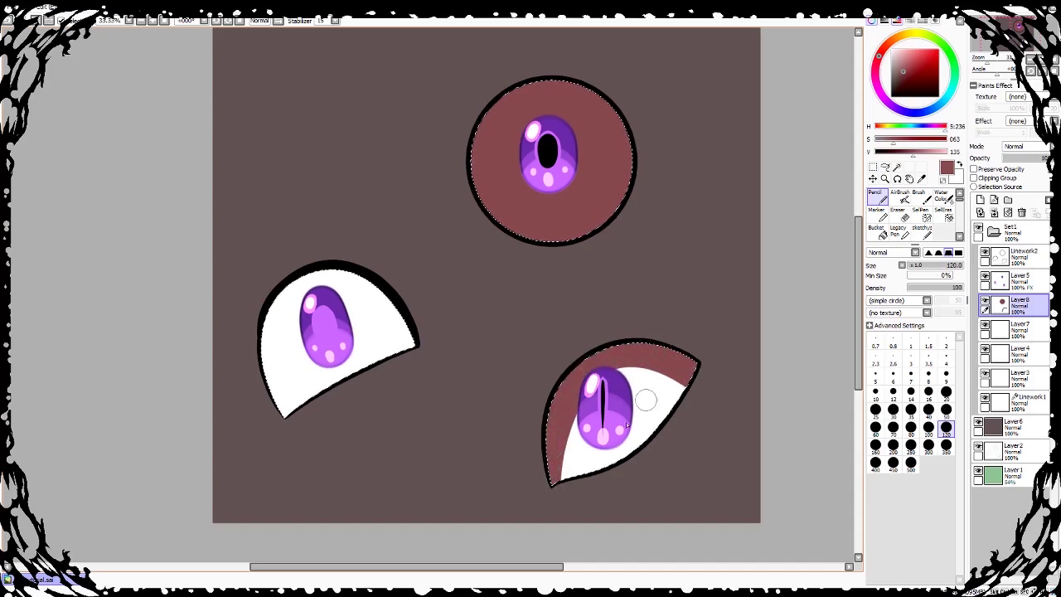
mouse_move(560, 477)
mouse_down()
mouse_move(684, 403)
mouse_move(699, 357)
mouse_up()
mouse_move(556, 484)
mouse_down()
mouse_move(646, 425)
mouse_move(697, 348)
mouse_up()
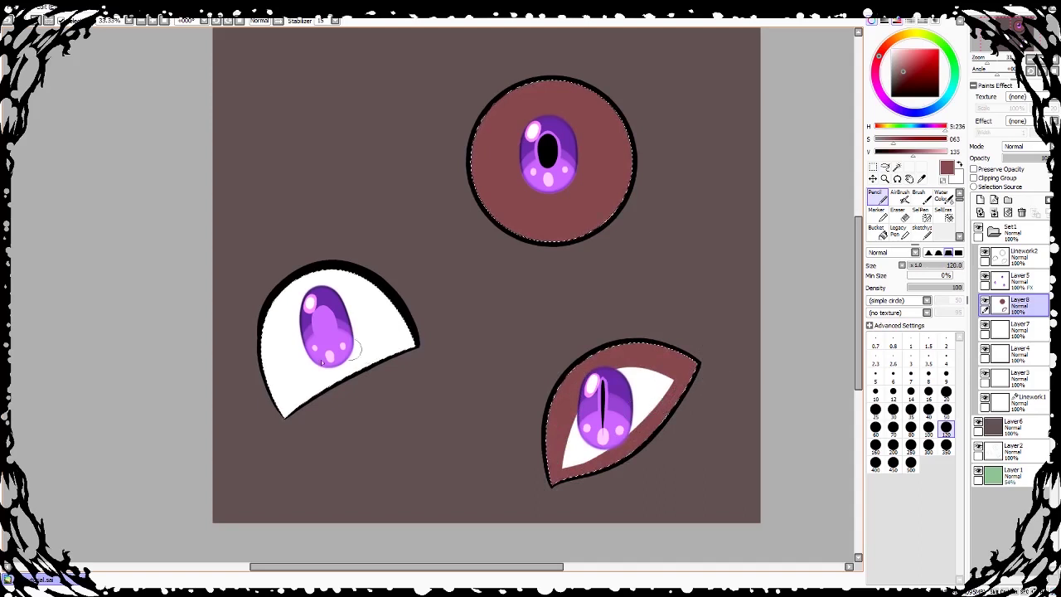
mouse_move(258, 354)
mouse_down()
mouse_move(385, 303)
mouse_move(411, 369)
mouse_move(273, 321)
mouse_move(316, 269)
mouse_move(399, 295)
mouse_up()
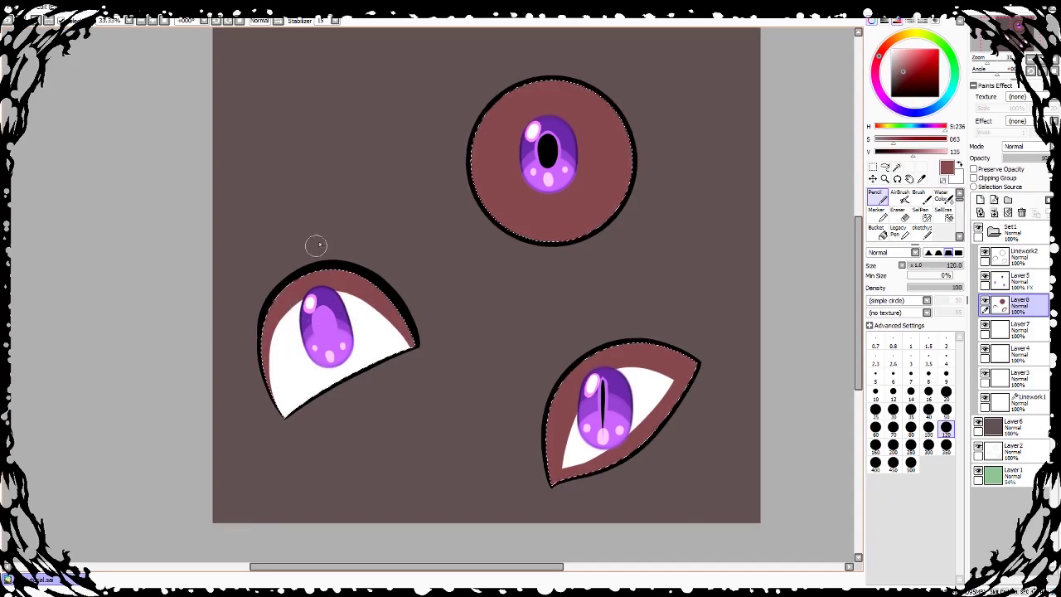
drag(286, 320, 275, 390)
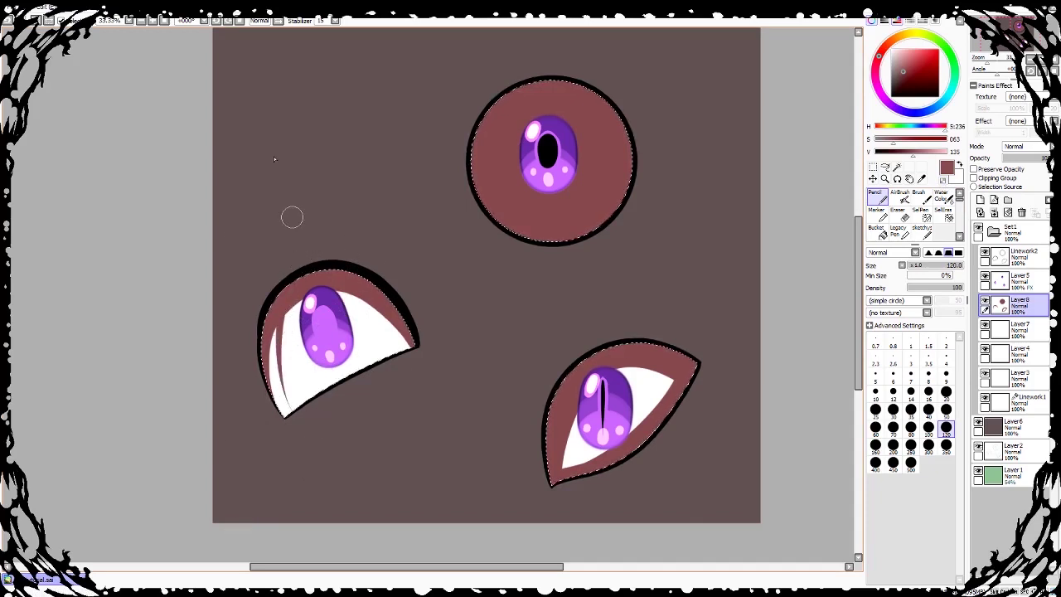
drag(289, 305, 303, 402)
drag(275, 327, 286, 411)
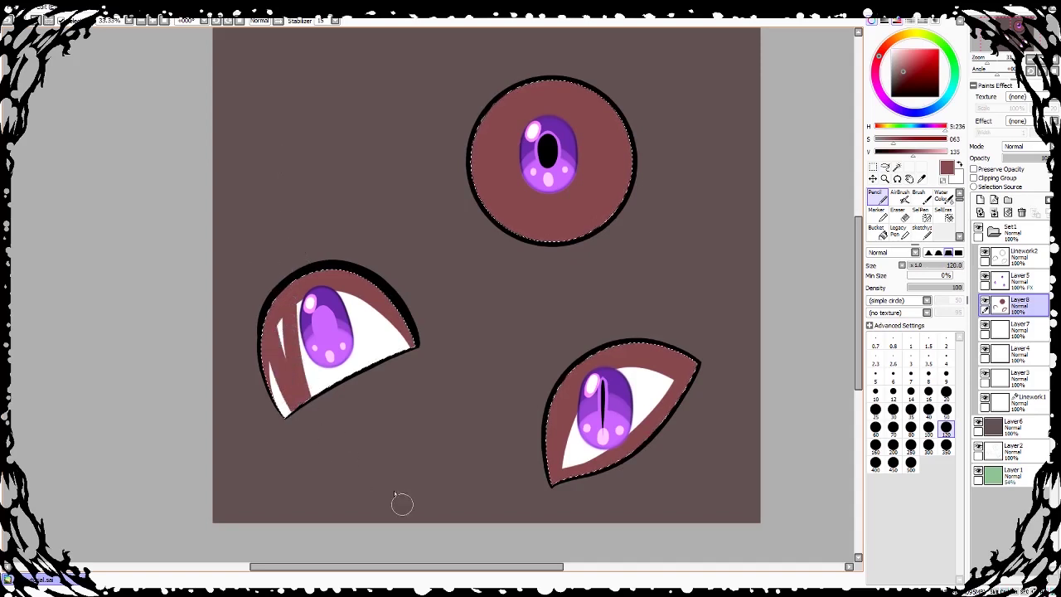
key(ctrl+z)
key(ctrl+z)
key(ctrl+z)
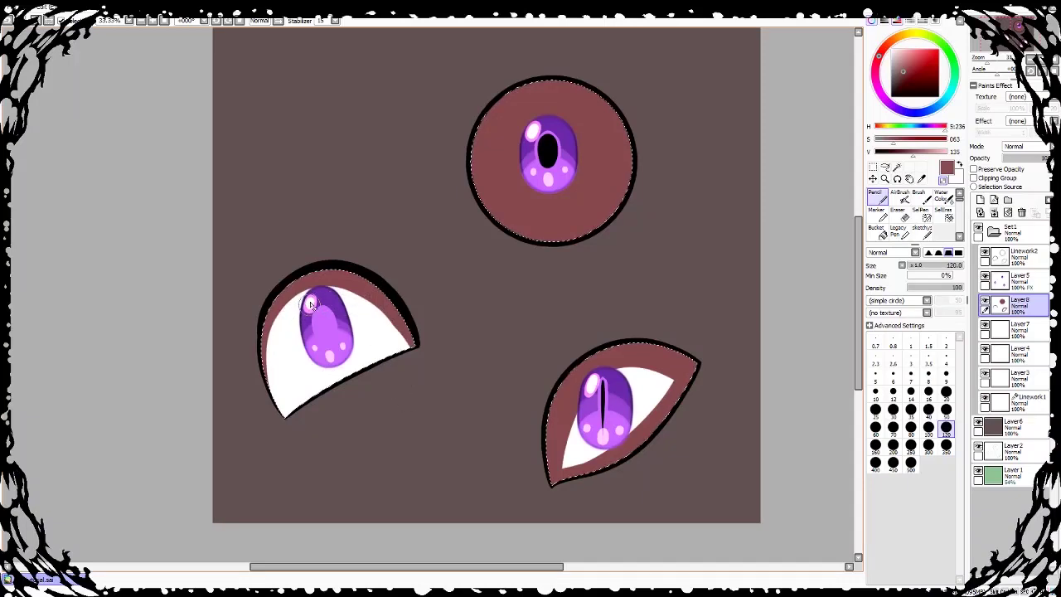
Step: Clear the middle of the round eye's red fill with a size 500 transparent Pencil, redoing it once for a wider shadow on the right side
click(909, 462)
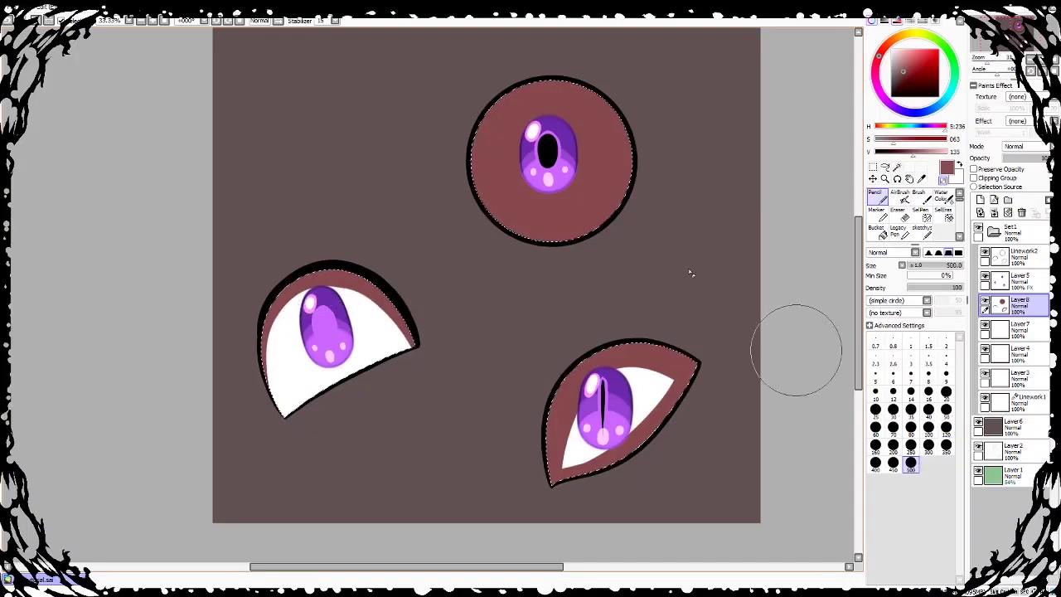
mouse_move(514, 137)
mouse_down()
mouse_move(543, 170)
mouse_move(539, 186)
mouse_move(556, 151)
mouse_move(548, 170)
mouse_move(566, 158)
mouse_move(567, 179)
mouse_up()
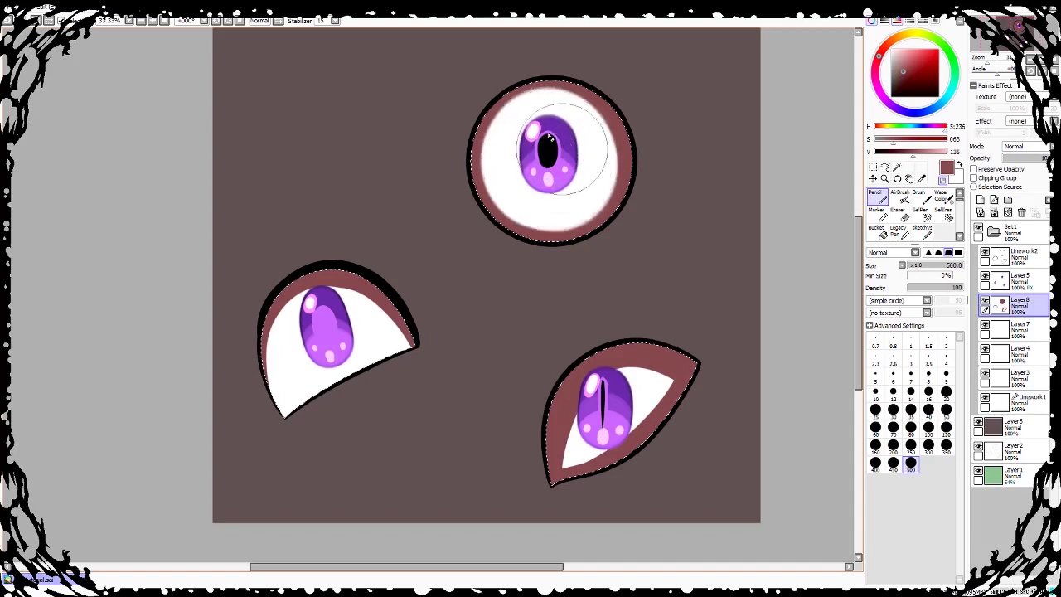
drag(549, 136, 528, 174)
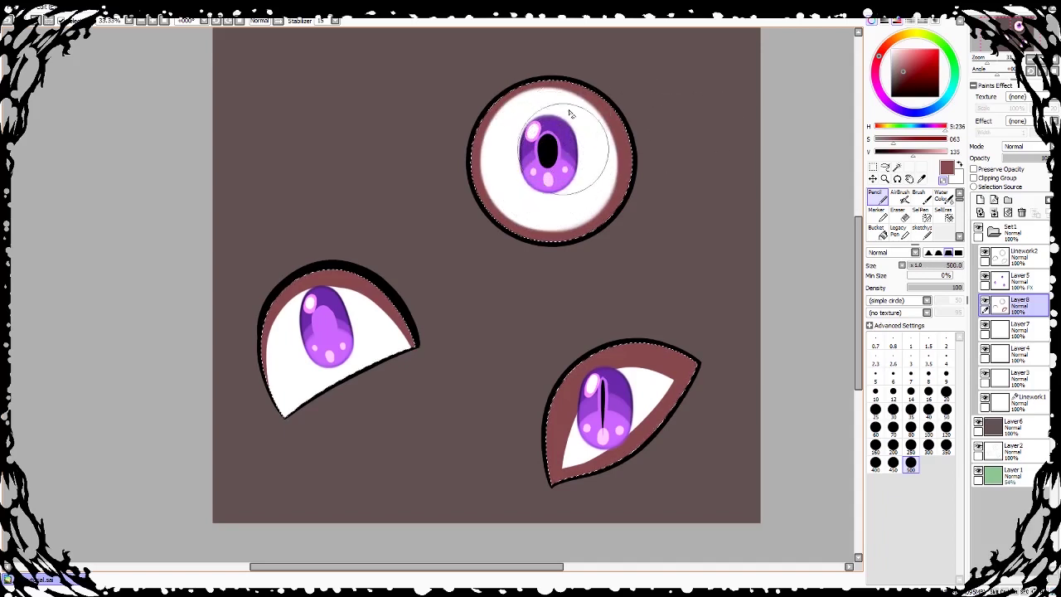
key(ctrl+z)
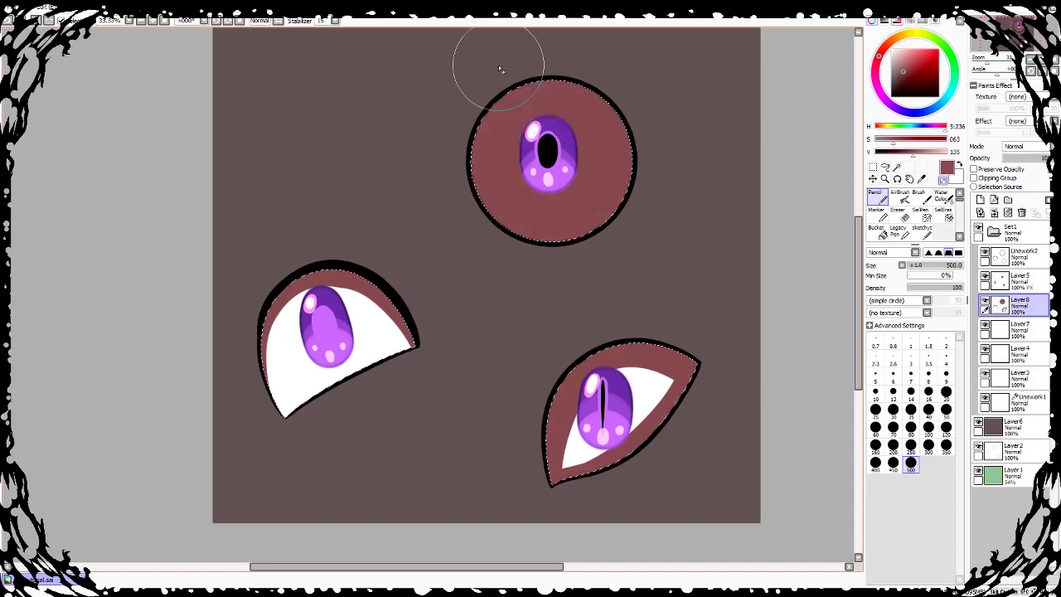
mouse_move(497, 108)
mouse_down()
mouse_move(564, 99)
mouse_move(513, 116)
mouse_move(554, 181)
mouse_move(551, 142)
mouse_up()
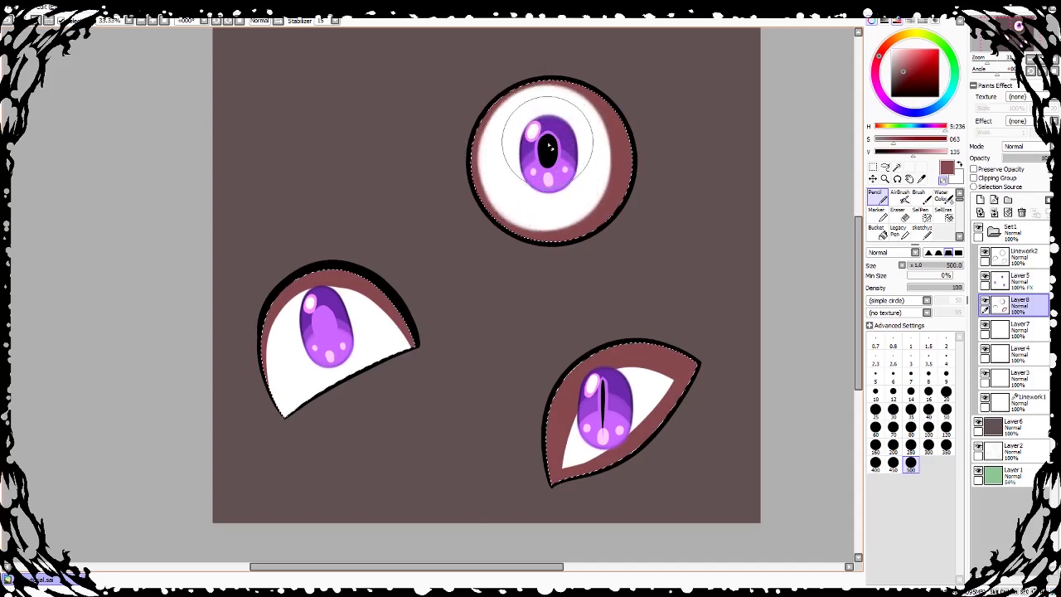
mouse_move(547, 142)
mouse_down()
mouse_move(541, 131)
mouse_move(563, 169)
mouse_move(547, 174)
mouse_move(534, 162)
mouse_move(530, 171)
mouse_move(550, 161)
mouse_up()
Step: Trim the lower-right eye's shading with a size 120 transparent Pencil, leaving only a band along its upper-left edge
click(946, 427)
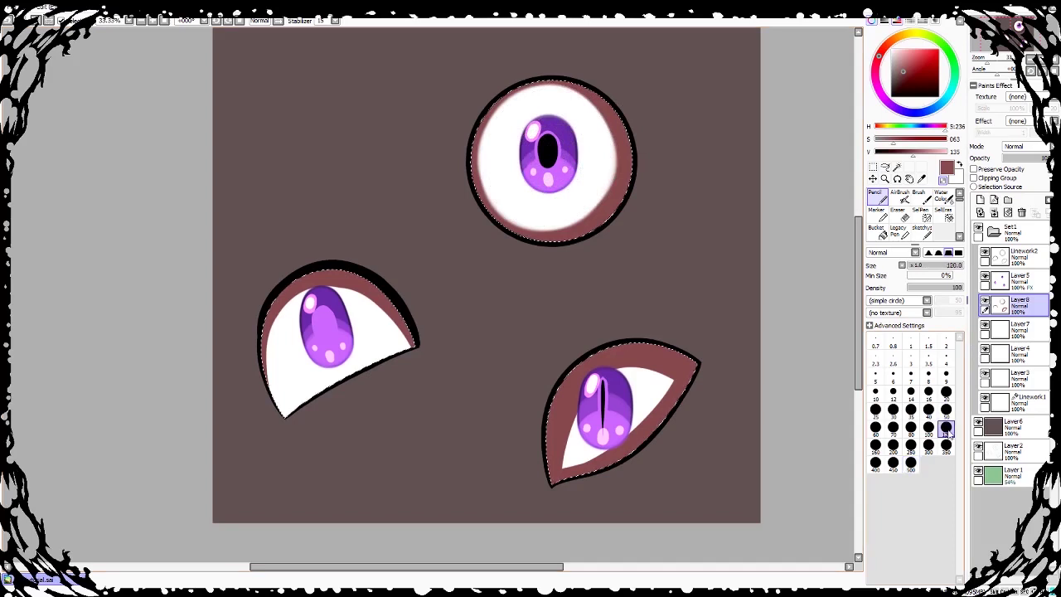
mouse_move(566, 450)
mouse_down()
mouse_move(564, 464)
mouse_move(593, 386)
mouse_move(642, 373)
mouse_move(656, 387)
mouse_up()
mouse_move(609, 452)
mouse_down()
mouse_move(671, 387)
mouse_move(617, 449)
mouse_move(576, 451)
mouse_move(566, 434)
mouse_move(566, 447)
mouse_move(644, 447)
mouse_move(566, 466)
mouse_move(570, 473)
mouse_move(564, 437)
mouse_move(588, 387)
mouse_move(621, 369)
mouse_move(685, 389)
mouse_move(674, 425)
mouse_move(568, 451)
mouse_move(564, 471)
mouse_move(560, 440)
mouse_move(583, 387)
mouse_move(622, 367)
mouse_move(711, 412)
mouse_up()
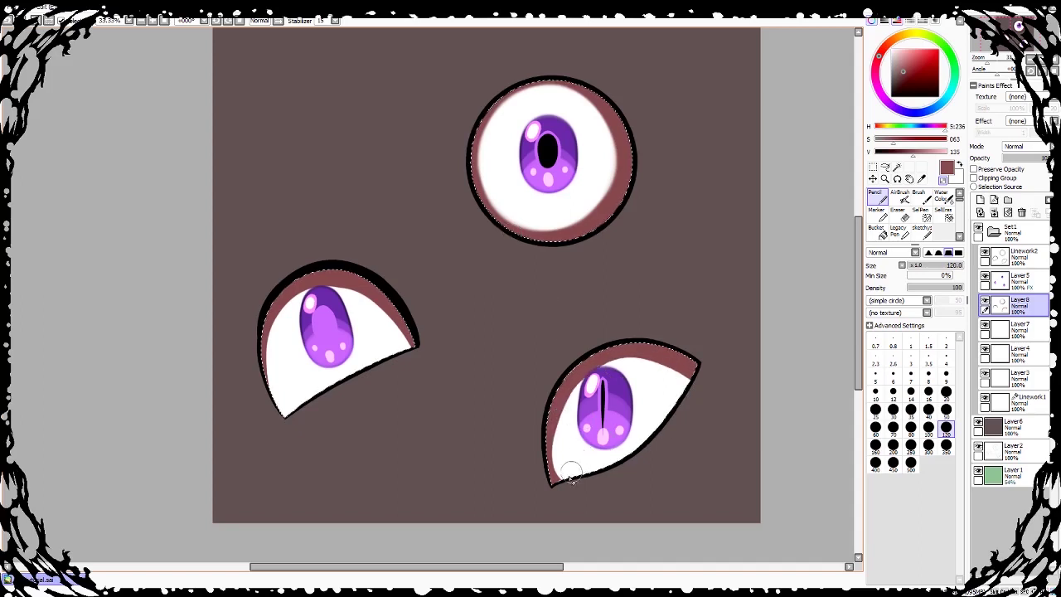
mouse_move(562, 444)
mouse_down()
mouse_move(581, 390)
mouse_move(655, 361)
mouse_up()
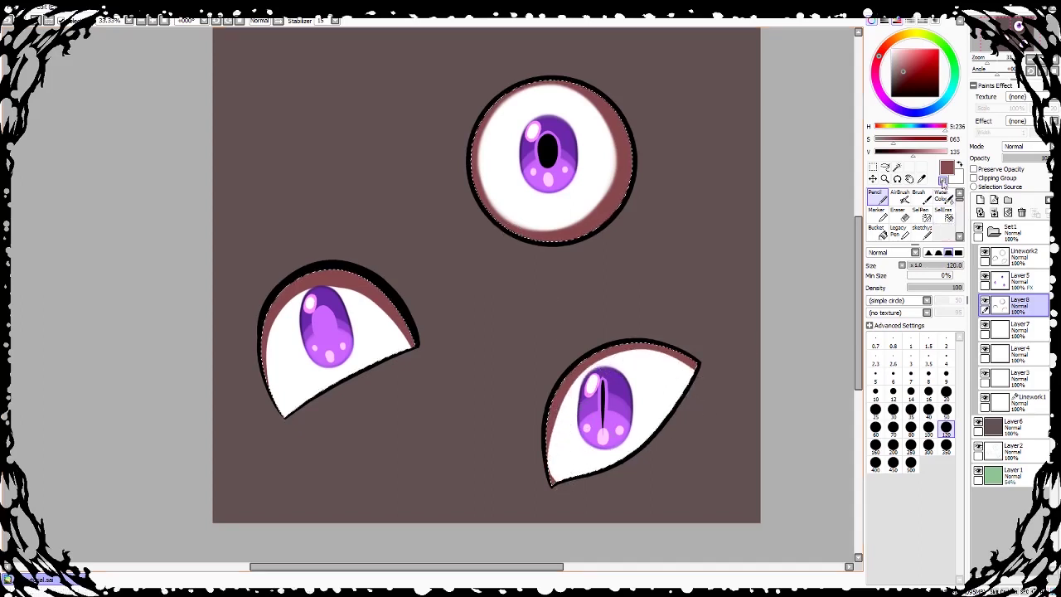
Step: Refine the inner edge of the lower-right eye's upper shading with a size 50 Pencil and a size 120 Eraser
click(946, 408)
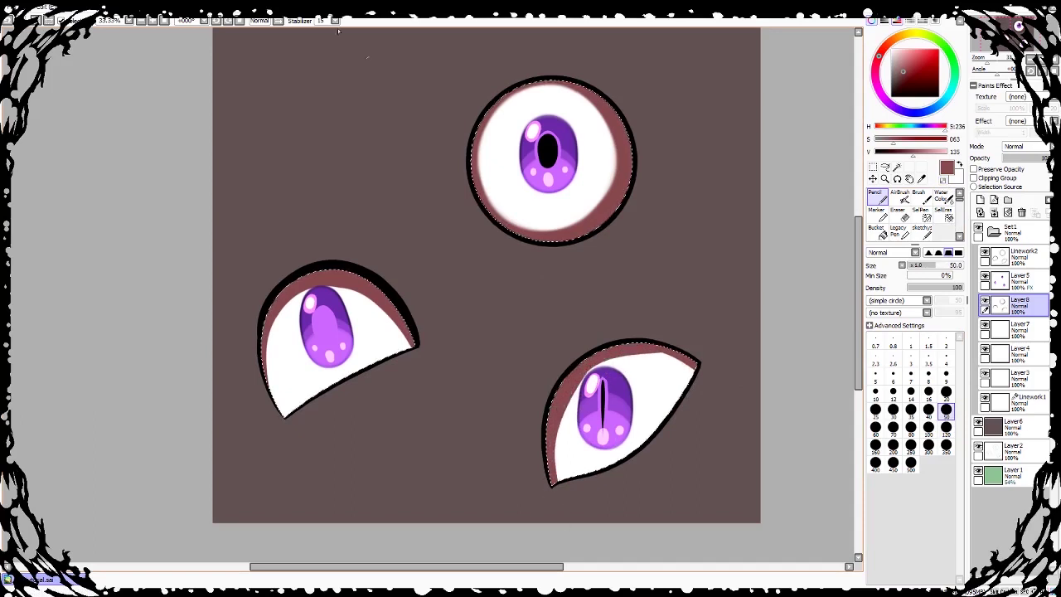
key(e)
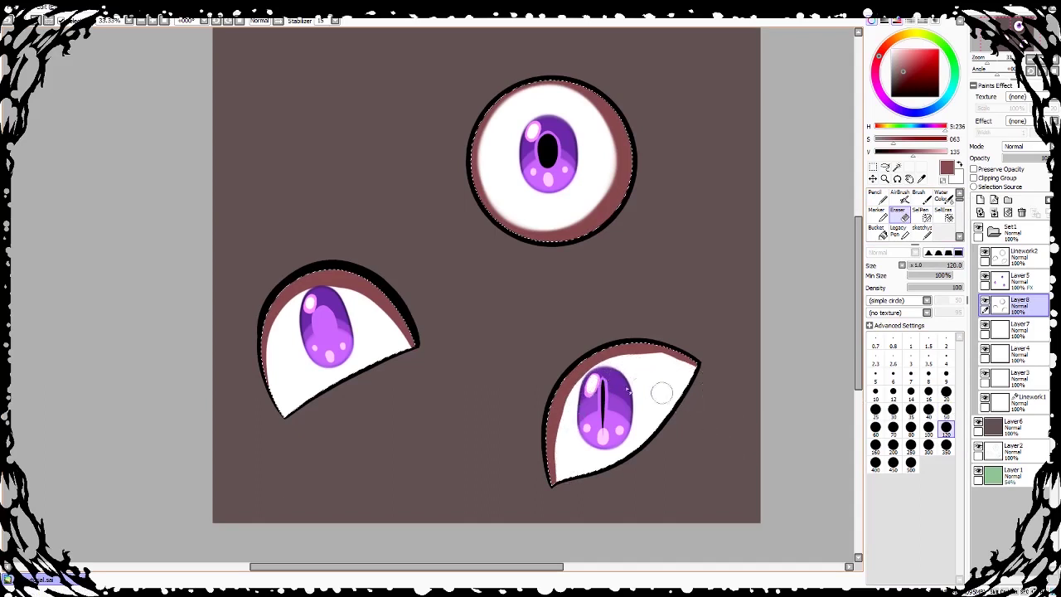
key(n)
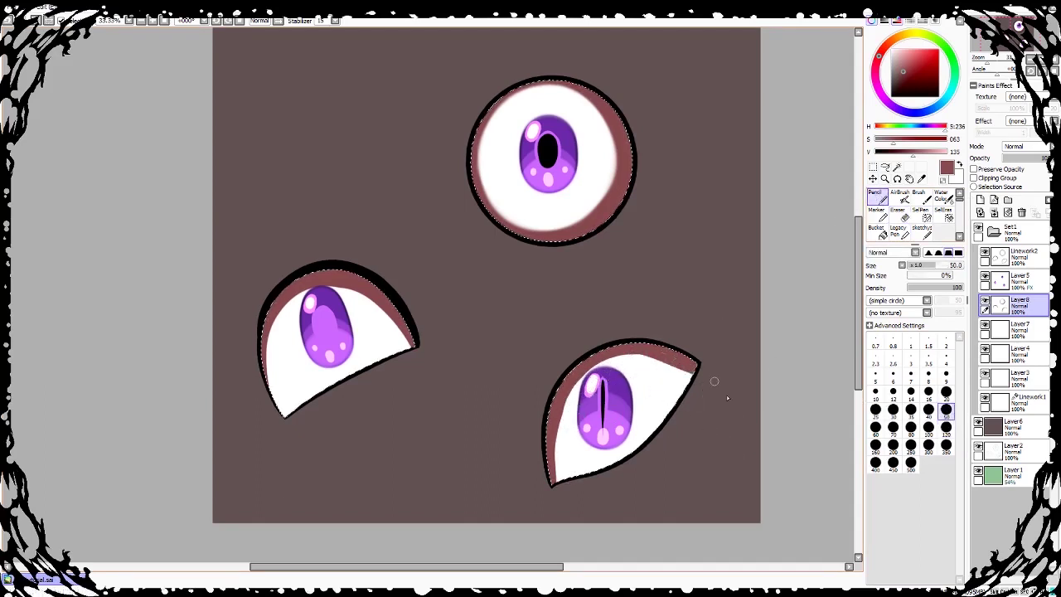
key(e)
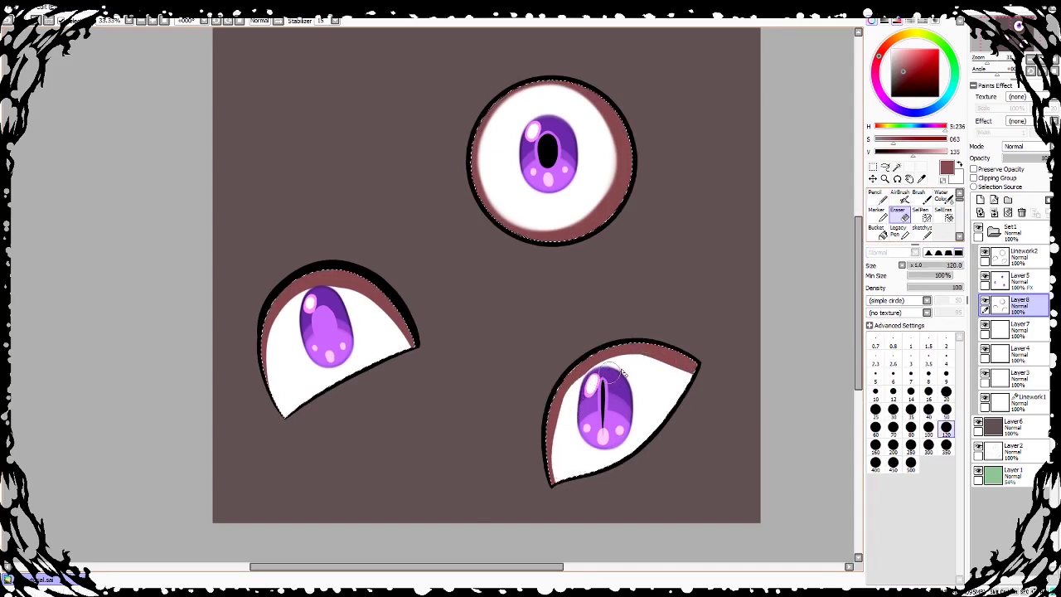
Step: Thin the lower-right eye's shading with a size 120 Eraser at Stabilizer S-6, repaint its edges with a size 50 Pencil, and deselect
click(333, 20)
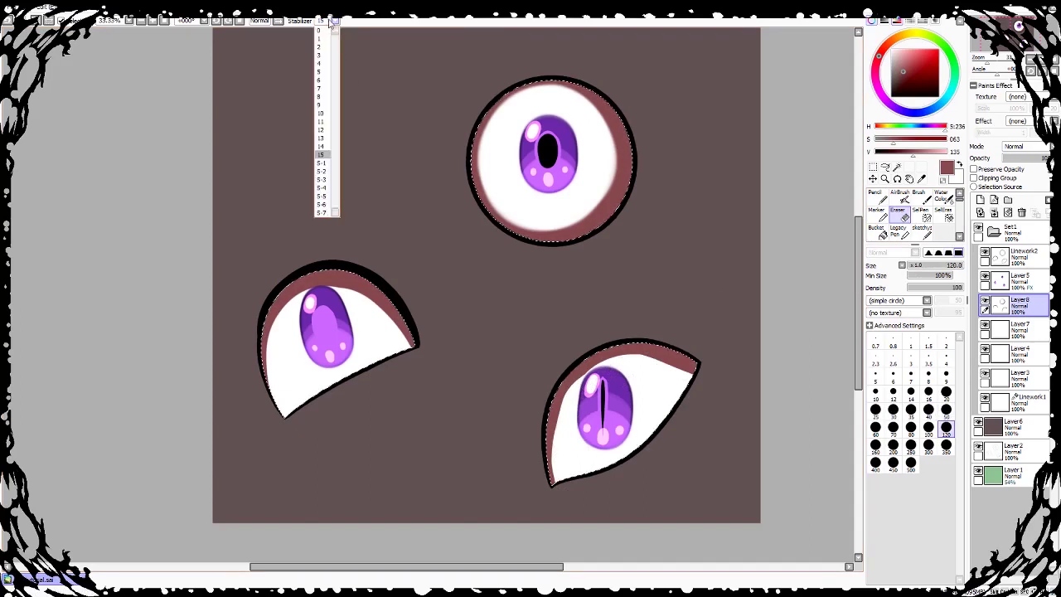
click(323, 205)
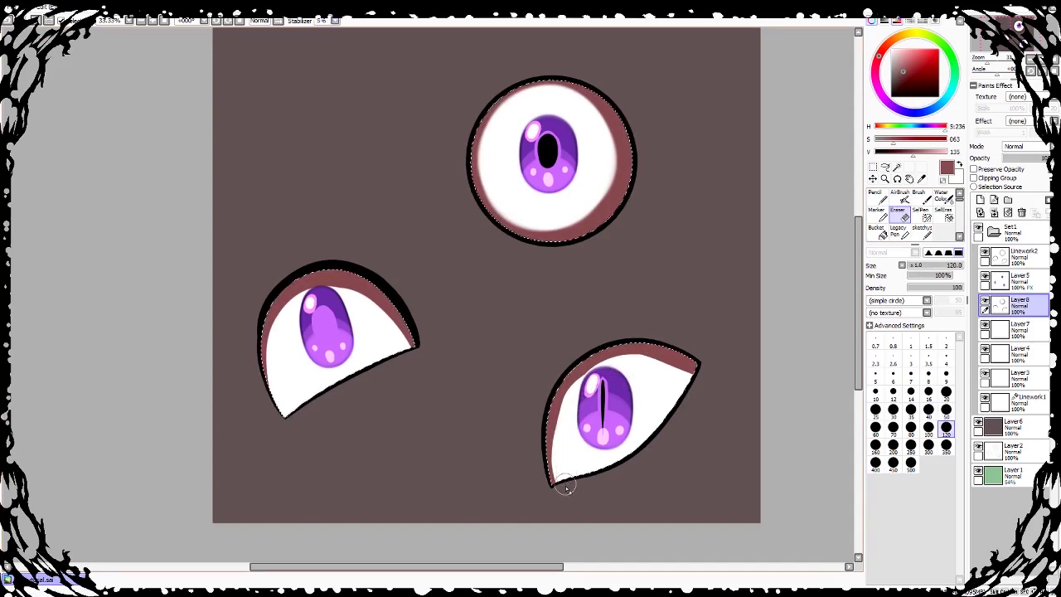
drag(611, 364, 688, 364)
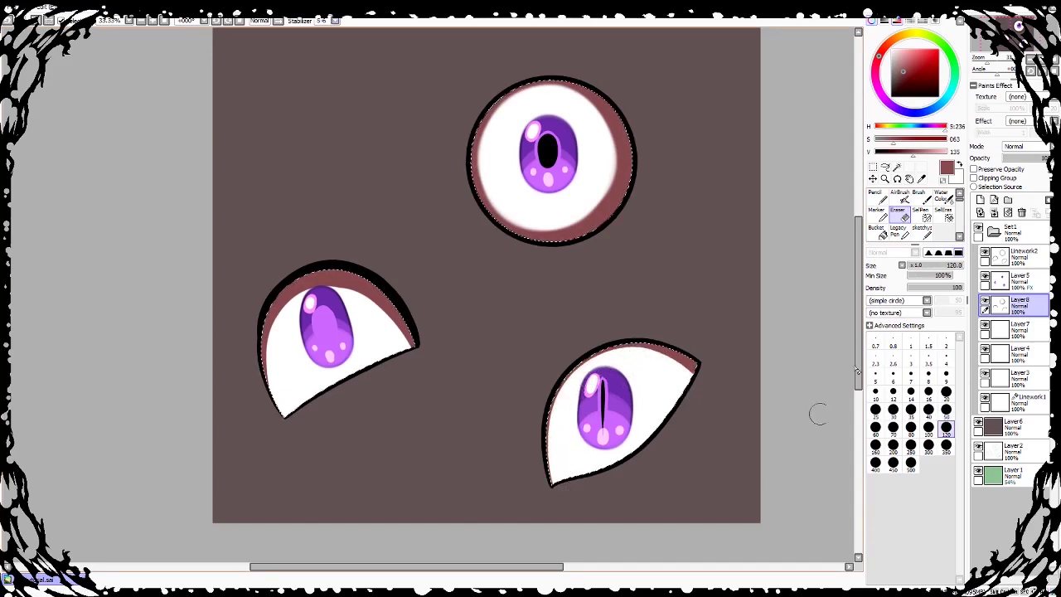
key(n)
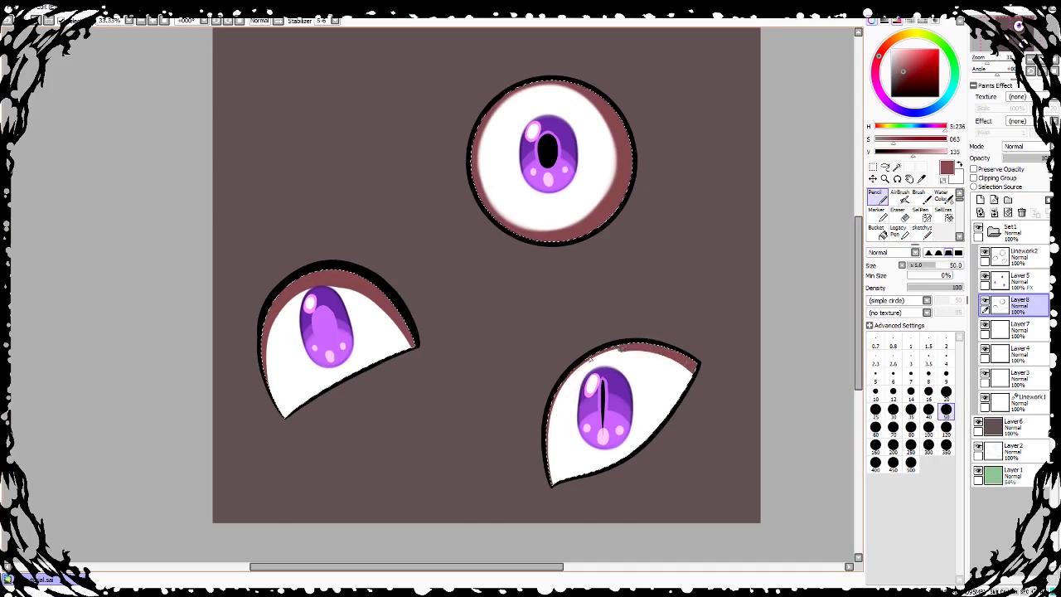
drag(554, 482, 547, 465)
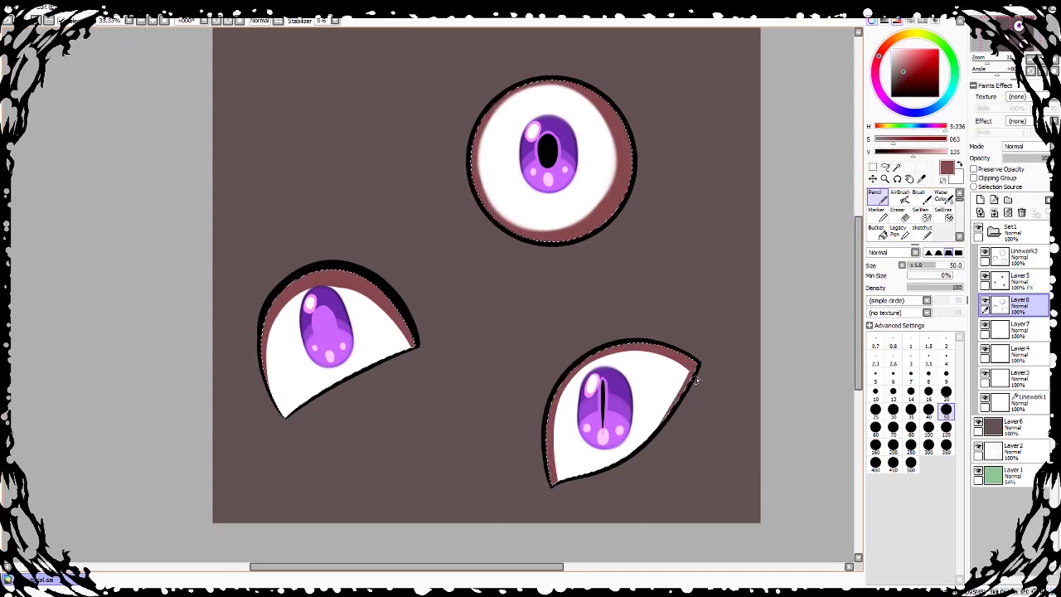
click(873, 166)
click(841, 201)
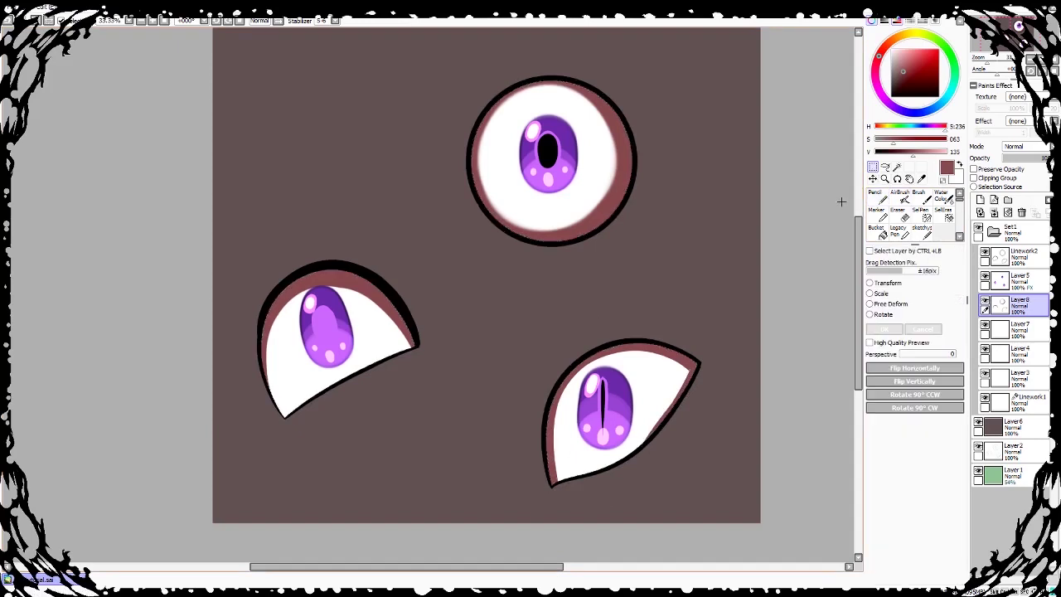
Step: Select the three eyes' black outlines on Linework2, slightly expanded, and clear that area from Layer8's shading to leave a thin white gap
click(1019, 254)
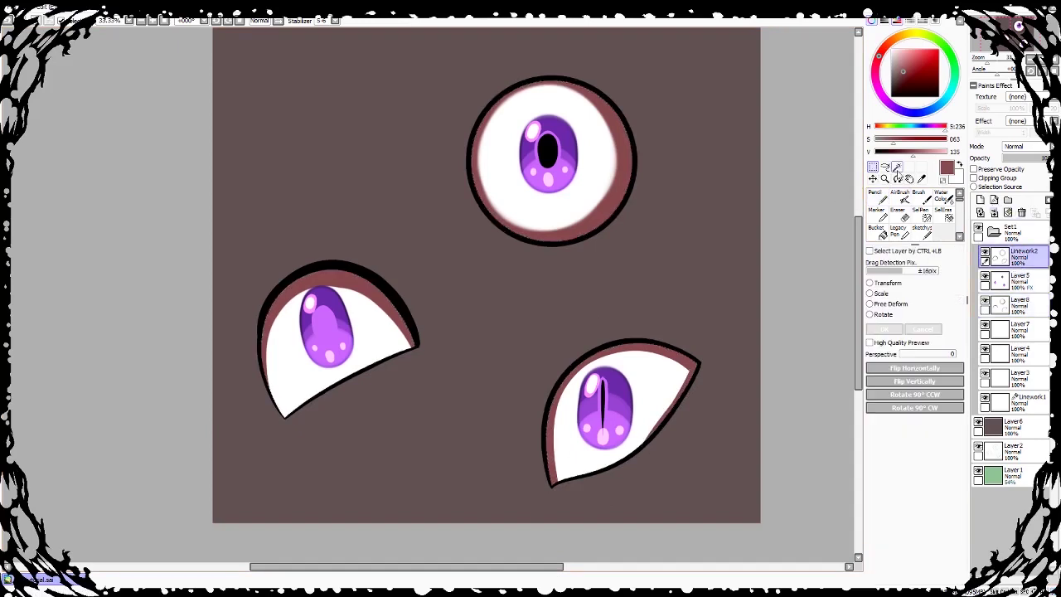
click(896, 167)
click(625, 202)
click(614, 352)
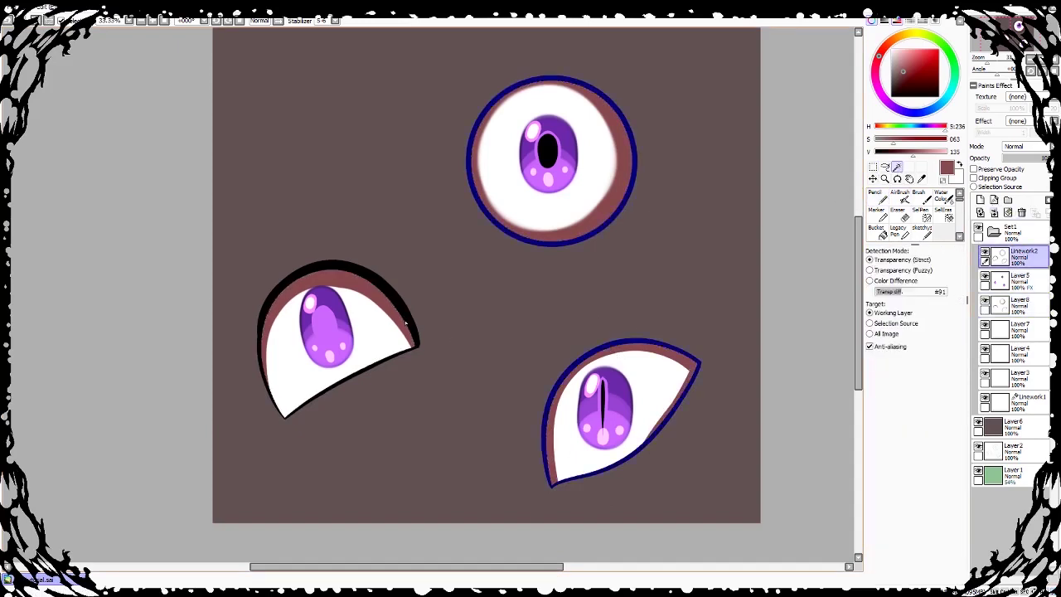
click(406, 321)
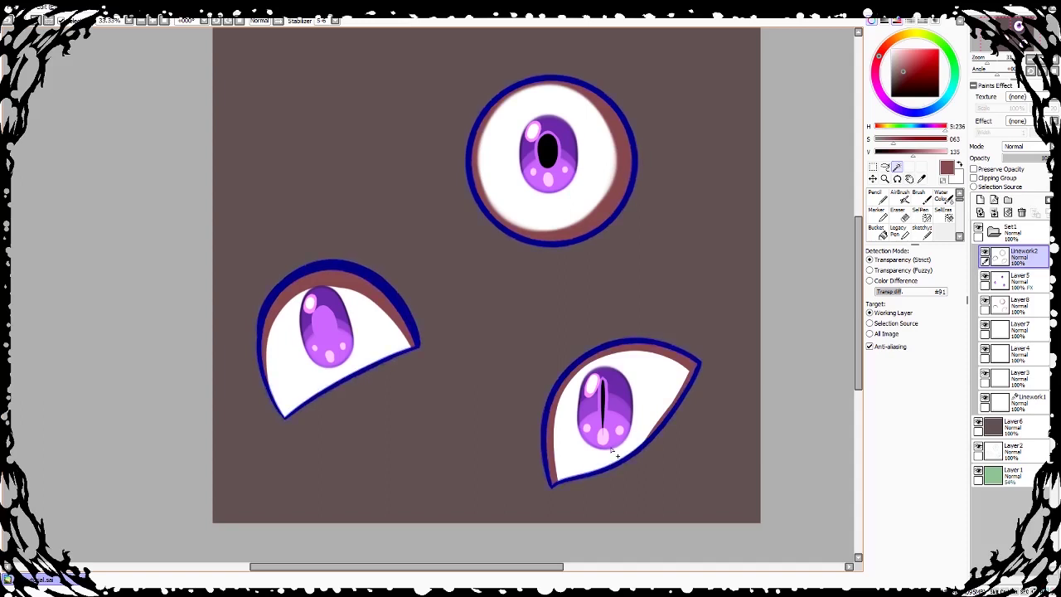
click(1020, 303)
key(ctrl+t)
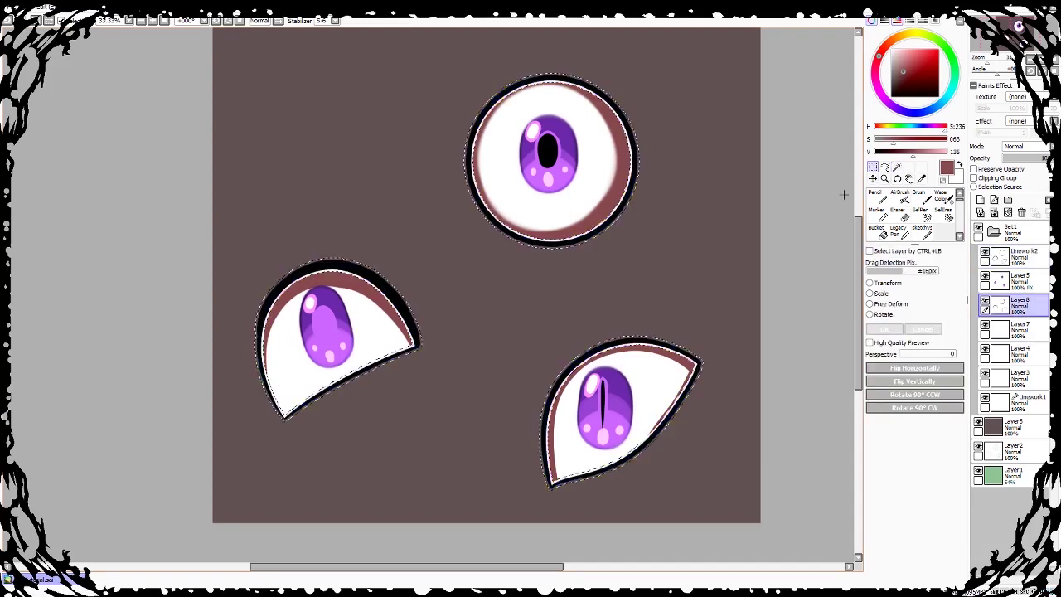
key(ctrl+d)
Step: Select the inside of all three eyes from Linework2 and recolour Layer8's shading with Hue -56, Saturation +10 and Luminescence +45
drag(857, 306, 857, 298)
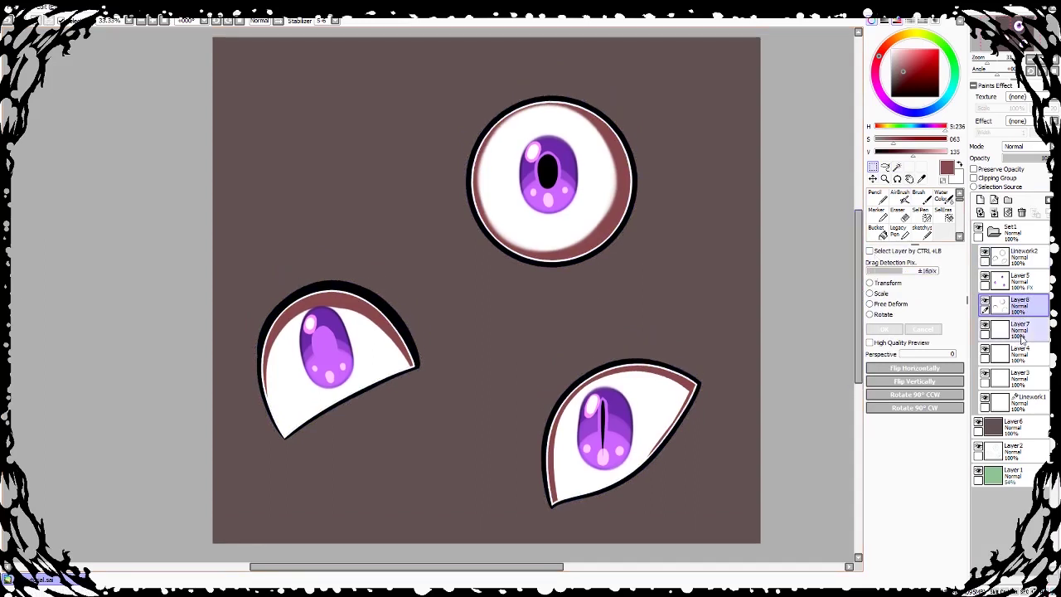
click(1024, 259)
click(897, 166)
click(544, 235)
click(331, 398)
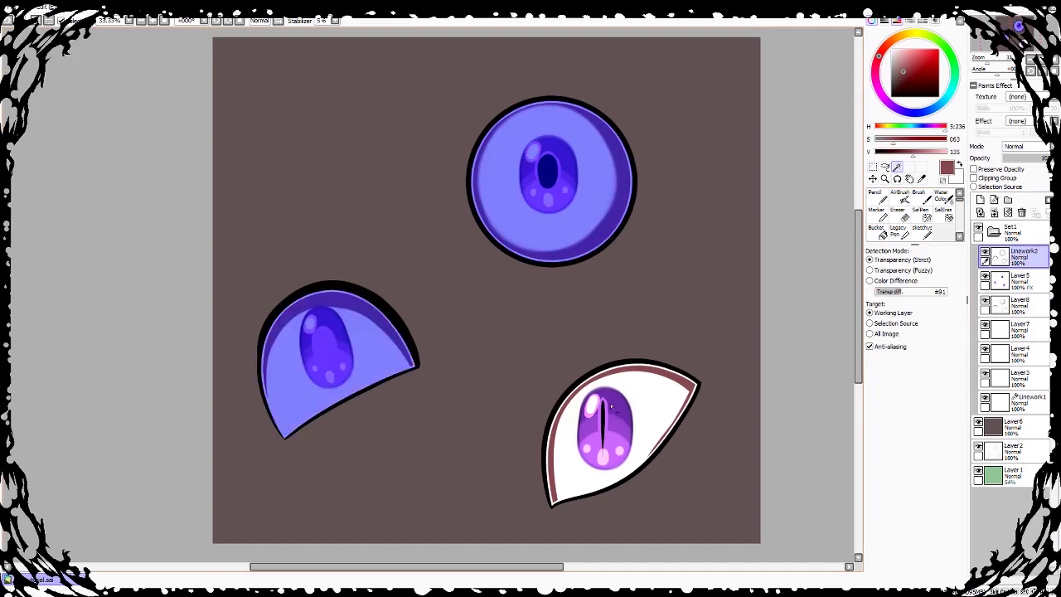
click(630, 464)
click(1018, 305)
click(876, 196)
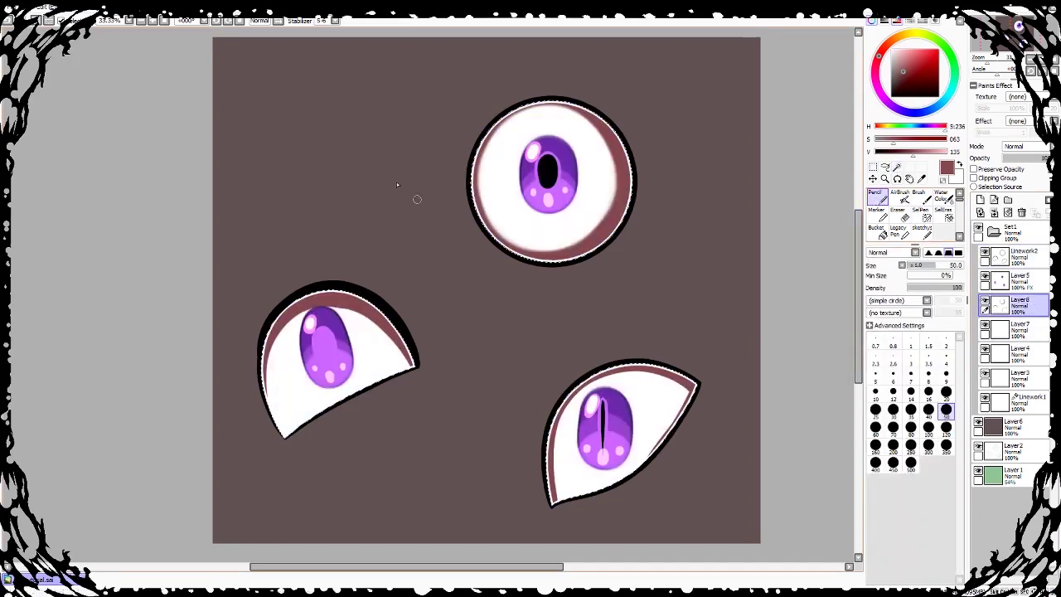
click(197, 8)
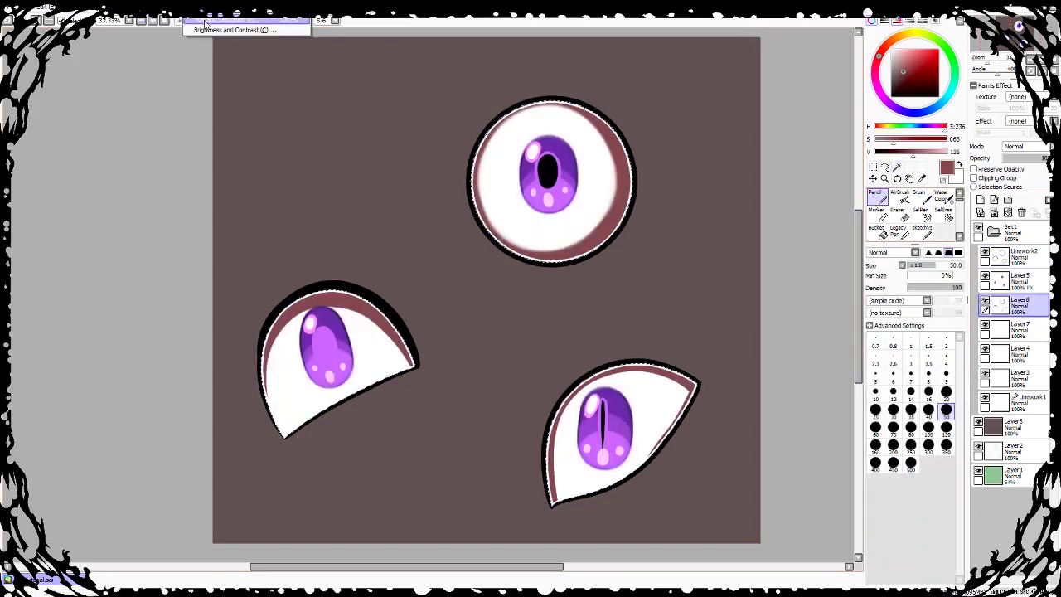
click(236, 20)
drag(756, 230, 798, 268)
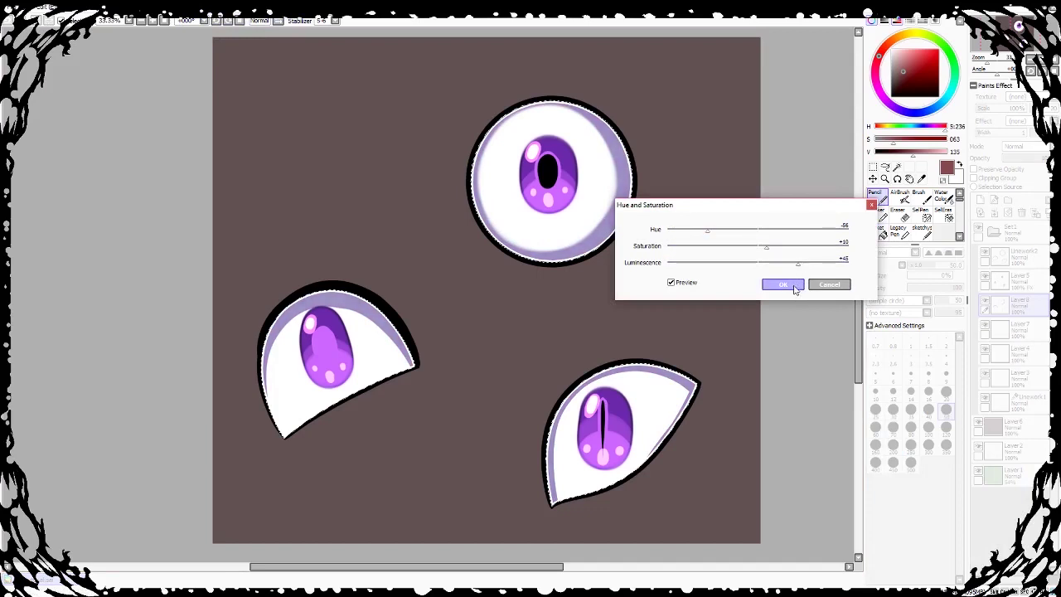
click(783, 284)
Step: Remove the left eye from the selection with SelEras and shift the hue of the other two eyes' shading towards pinkish purple
click(943, 214)
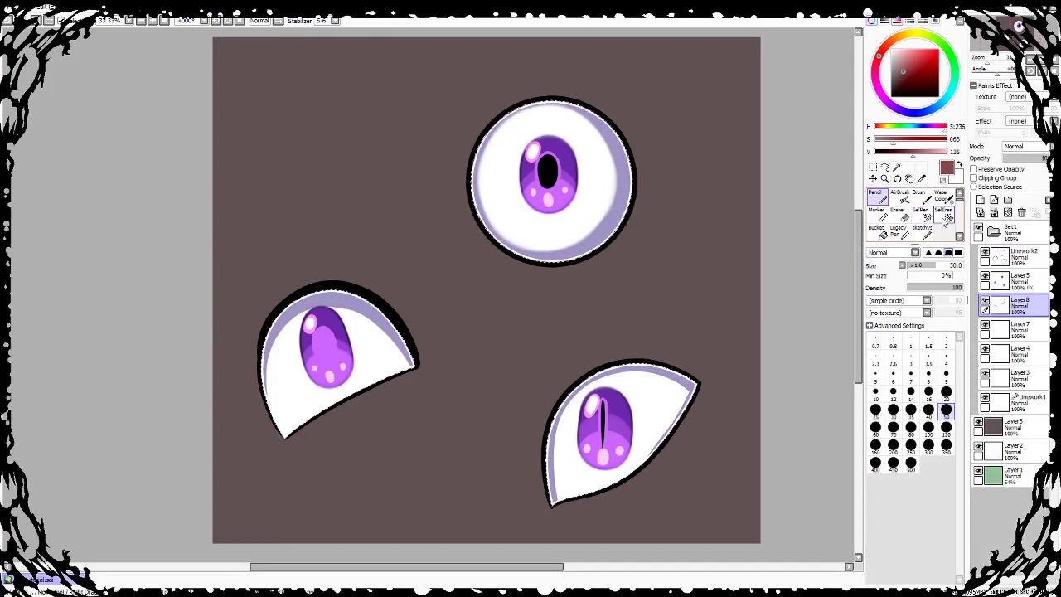
mouse_move(310, 324)
mouse_down()
mouse_move(326, 272)
mouse_move(386, 379)
mouse_move(378, 336)
mouse_up()
drag(397, 284, 414, 352)
click(871, 167)
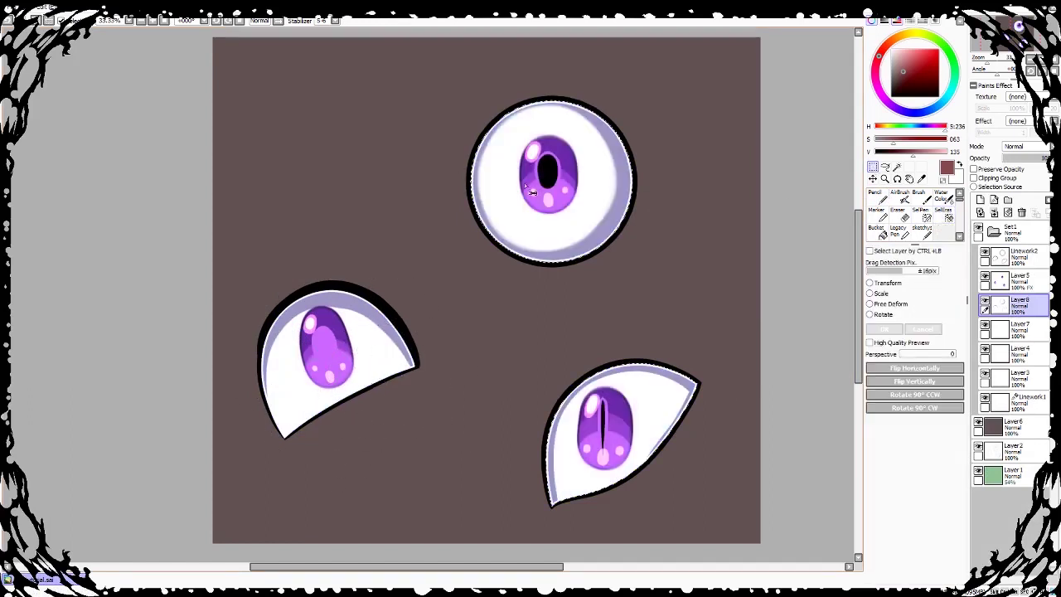
click(192, 8)
click(224, 19)
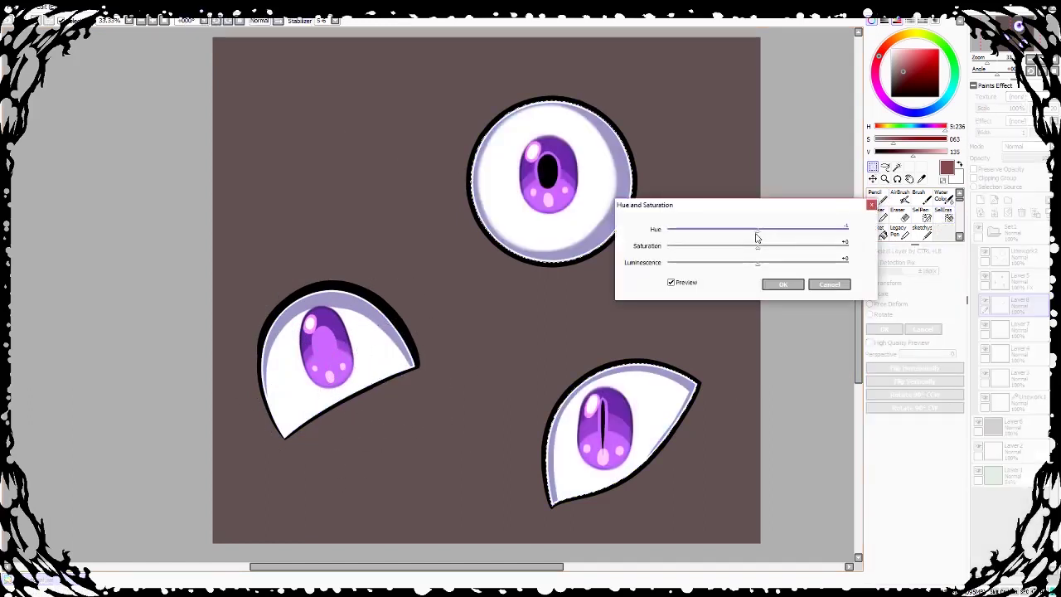
mouse_move(757, 233)
mouse_down()
mouse_move(666, 240)
mouse_move(772, 240)
mouse_up()
click(782, 284)
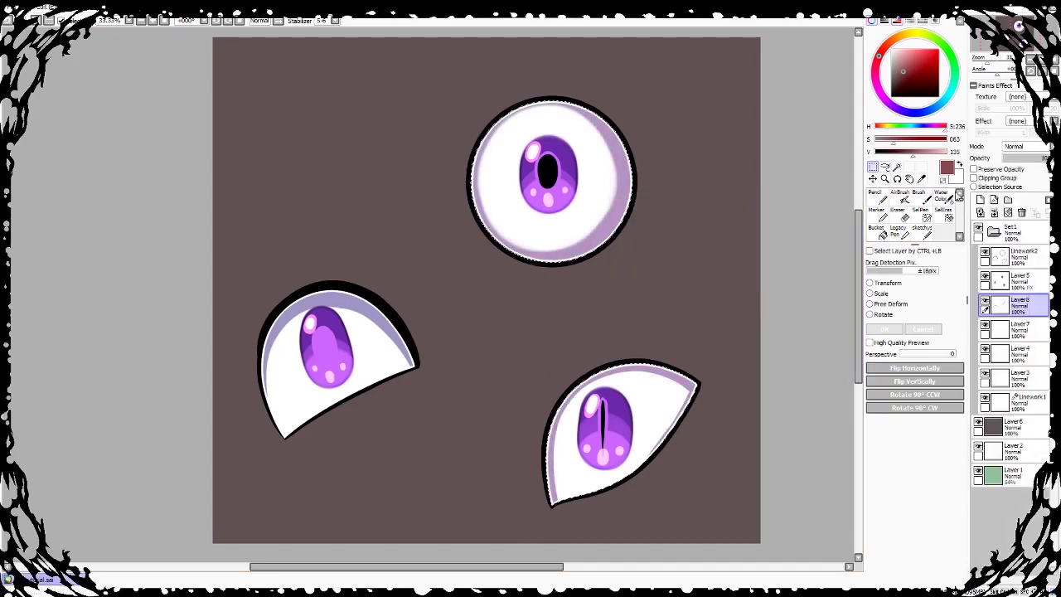
Step: Remove the round eye from the selection with SelEras, shift the lower-right eye's shading by Hue +30, and deselect
click(943, 214)
mouse_move(569, 124)
mouse_down()
mouse_move(528, 238)
mouse_move(592, 107)
mouse_up()
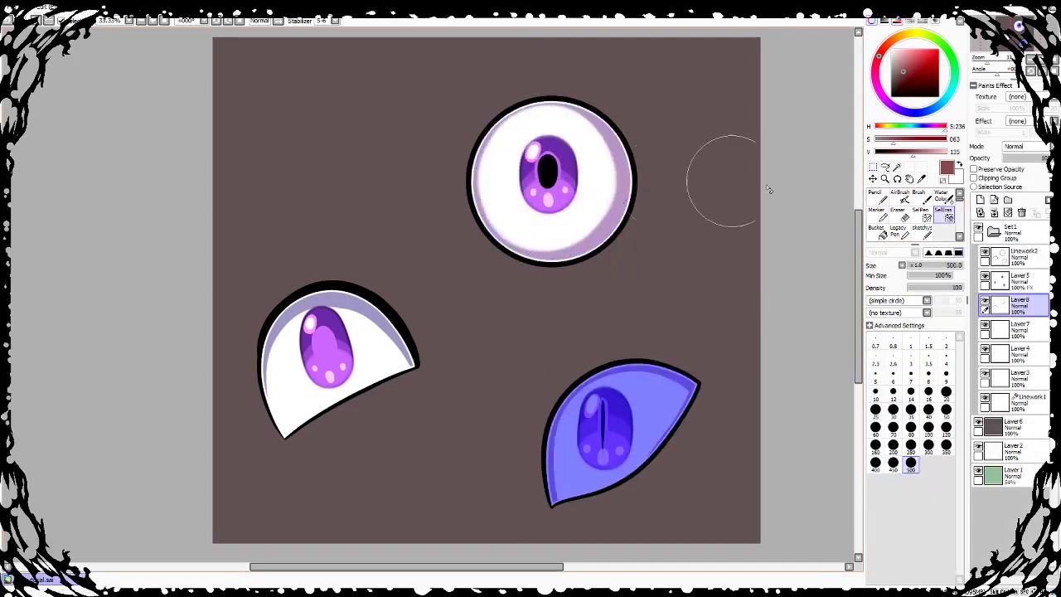
click(876, 195)
drag(859, 290, 858, 309)
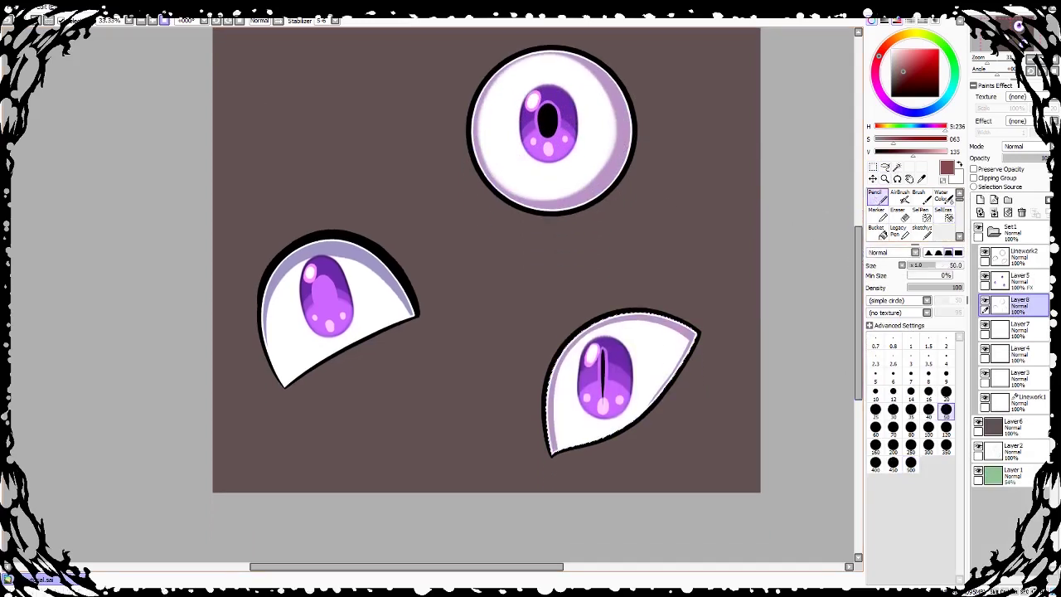
click(186, 20)
click(207, 19)
mouse_move(757, 230)
mouse_down()
mouse_move(686, 240)
mouse_move(765, 232)
mouse_up()
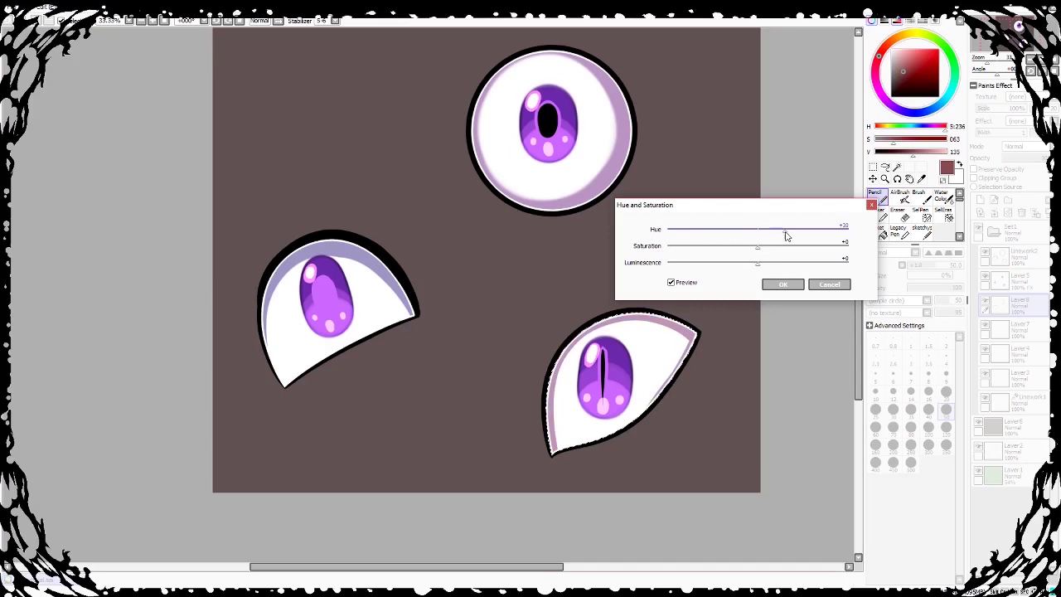
click(783, 283)
drag(858, 289, 858, 312)
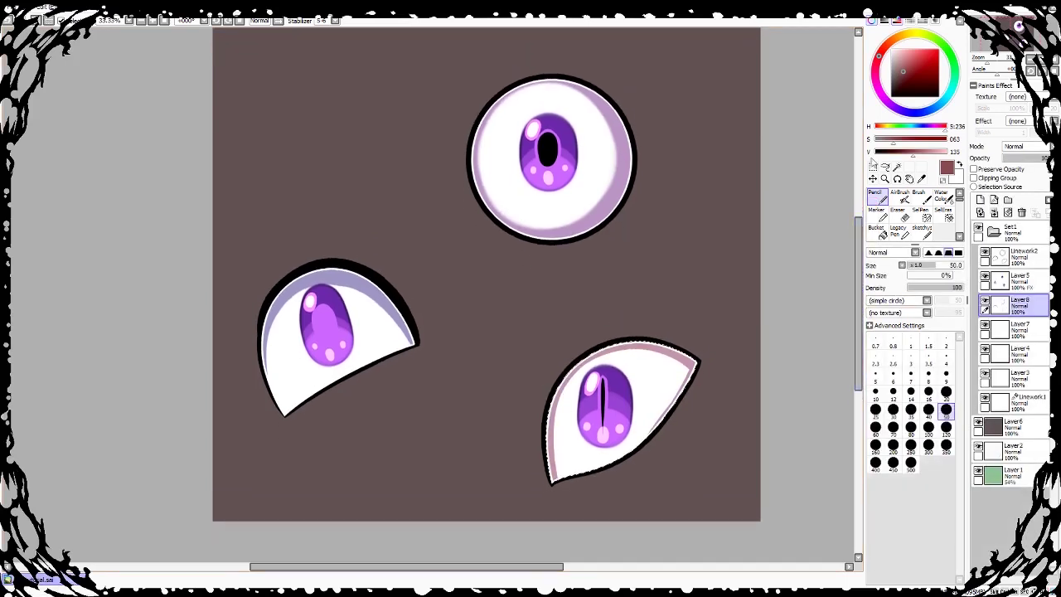
click(871, 166)
scroll(846, 199, up, 1)
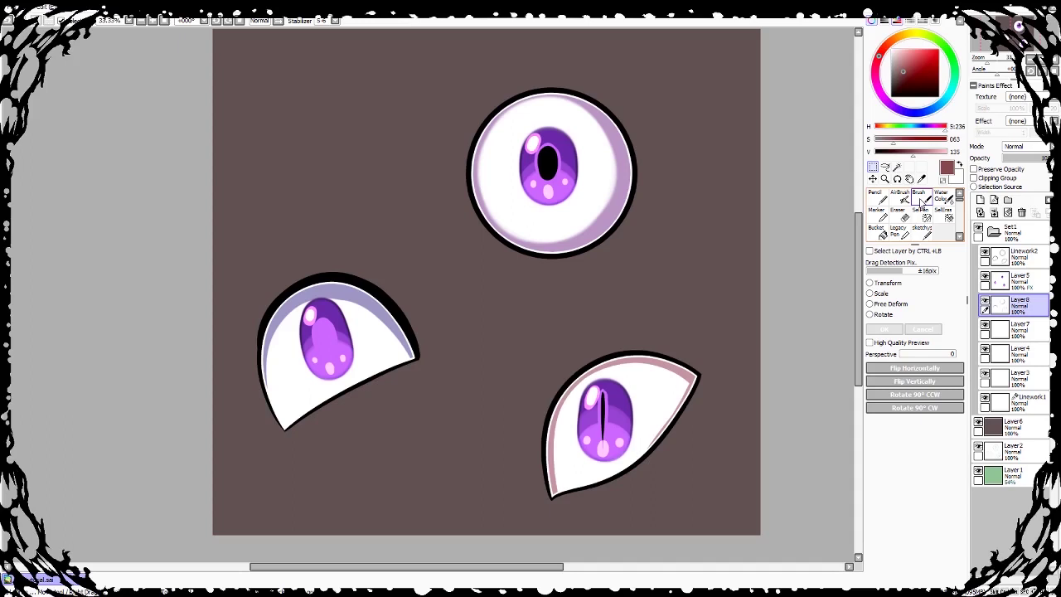
Step: Hide the Layer8 shading and lower Layer5's opacity to fade the purple pupils
click(984, 306)
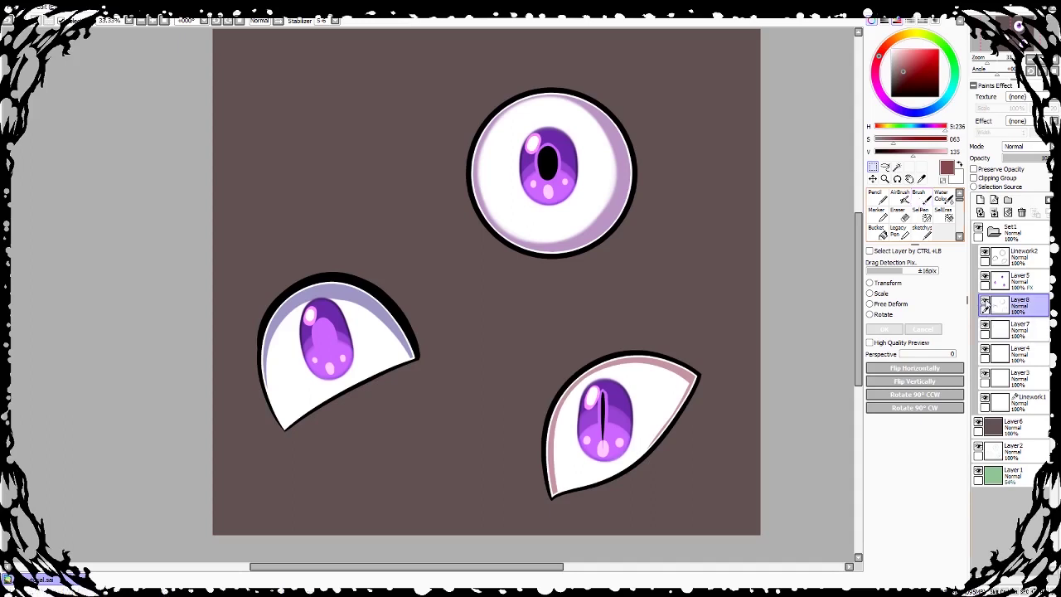
click(984, 282)
click(984, 306)
click(985, 282)
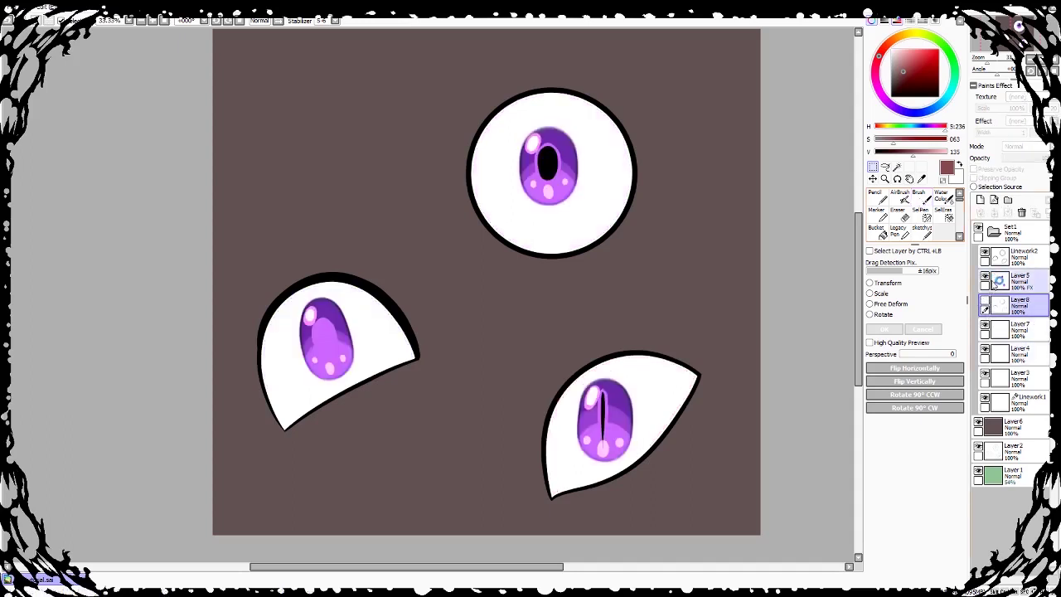
click(1020, 282)
drag(1041, 160, 1022, 160)
drag(859, 319, 858, 329)
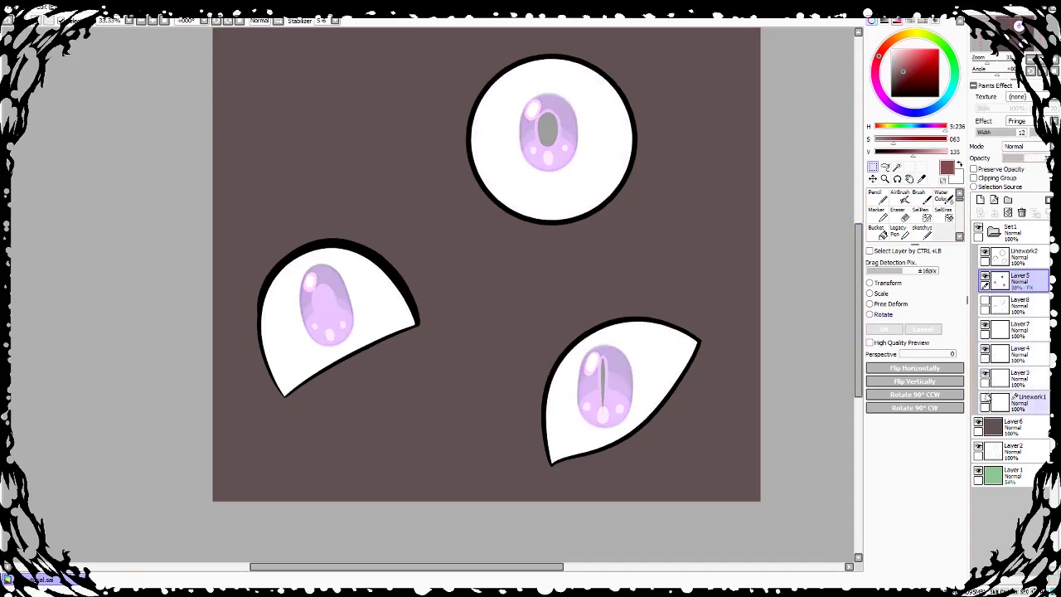
Step: Add a new layer above Layer5 and set up the AirBrush with bright red for work on the round eye
click(980, 200)
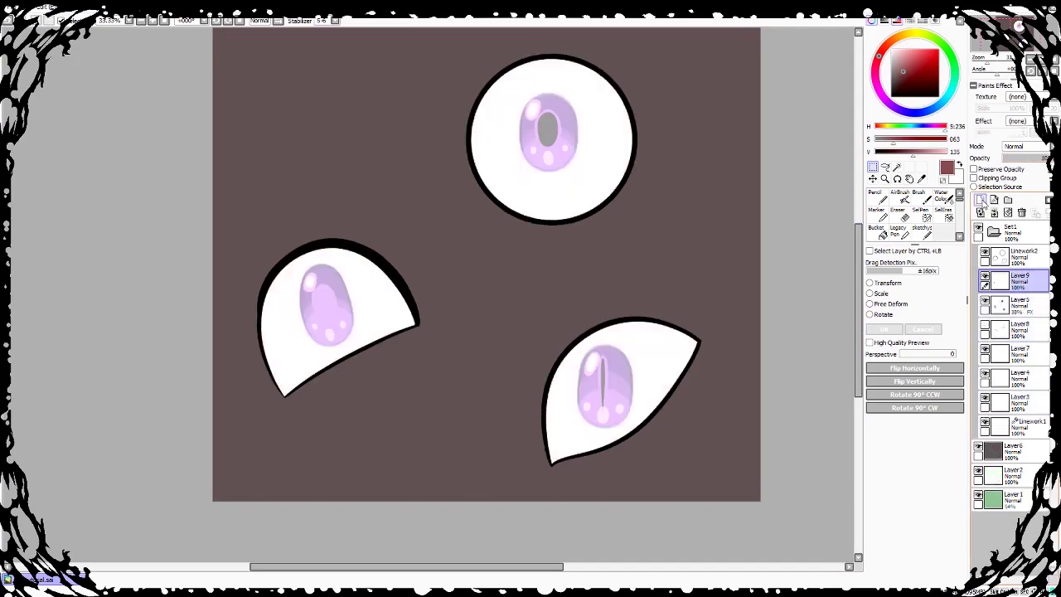
drag(929, 58, 952, 20)
click(900, 196)
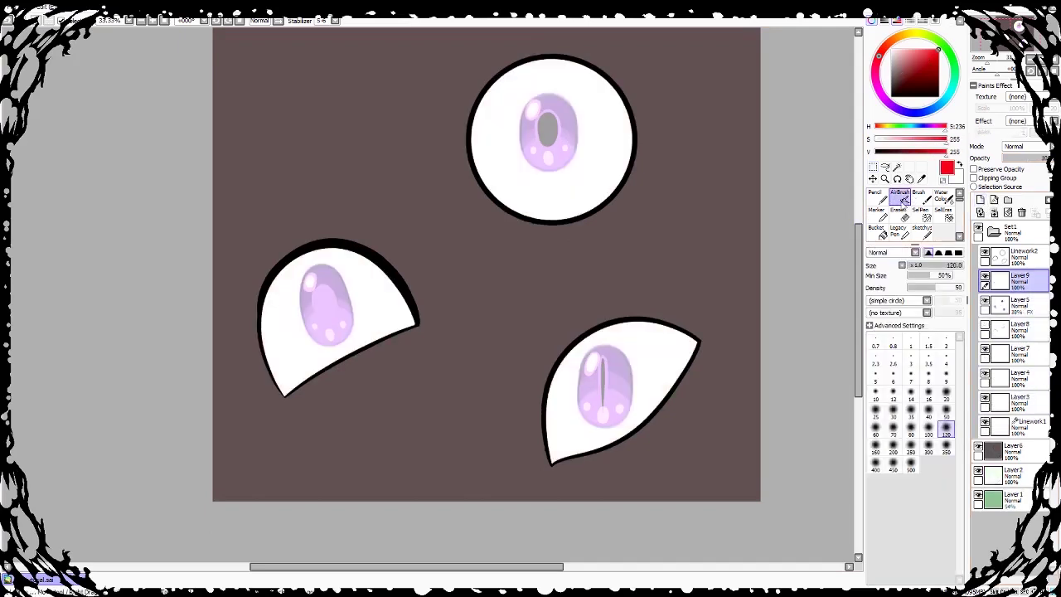
scroll(825, 256, up, 2)
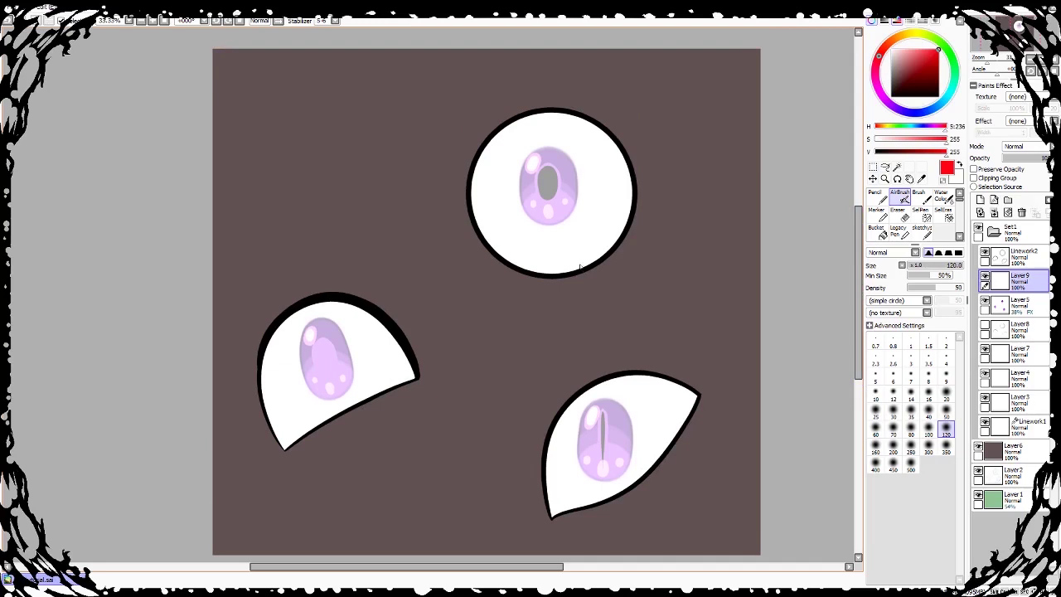
scroll(560, 175, up, 3)
Step: Try airbrushing red over the round eye's pupil at size 350, including with Stabilizer 15, and clear the strokes
click(911, 465)
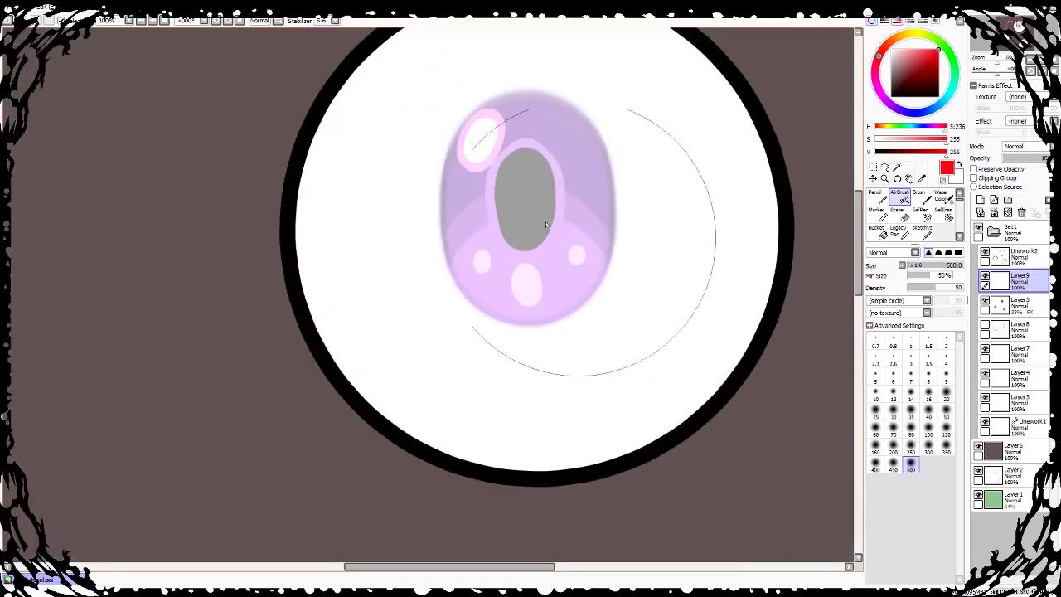
click(945, 450)
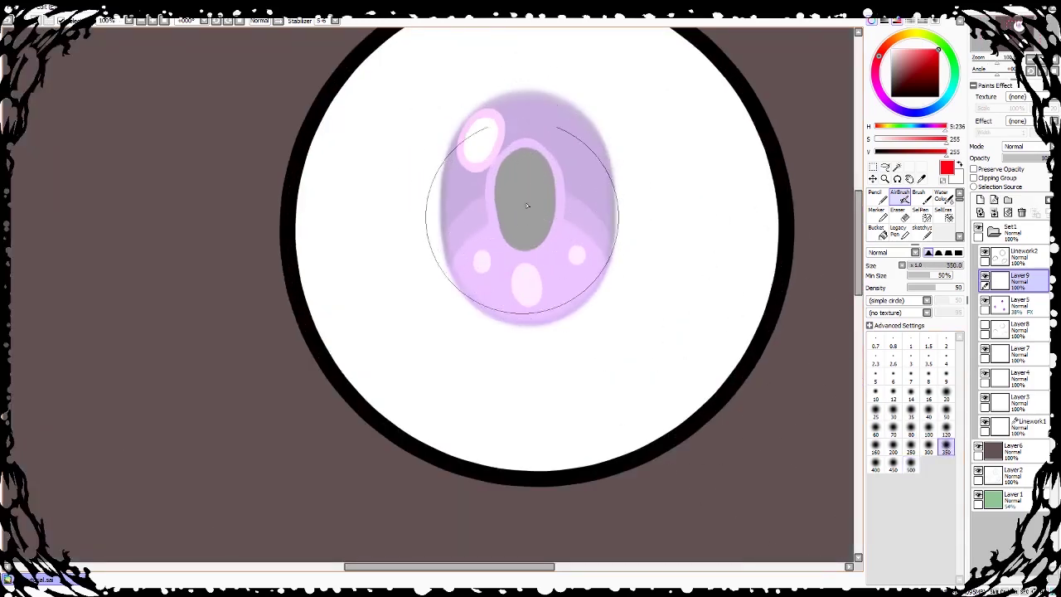
mouse_move(525, 202)
mouse_down()
mouse_move(520, 274)
mouse_move(504, 182)
mouse_move(546, 164)
mouse_move(546, 231)
mouse_up()
click(327, 20)
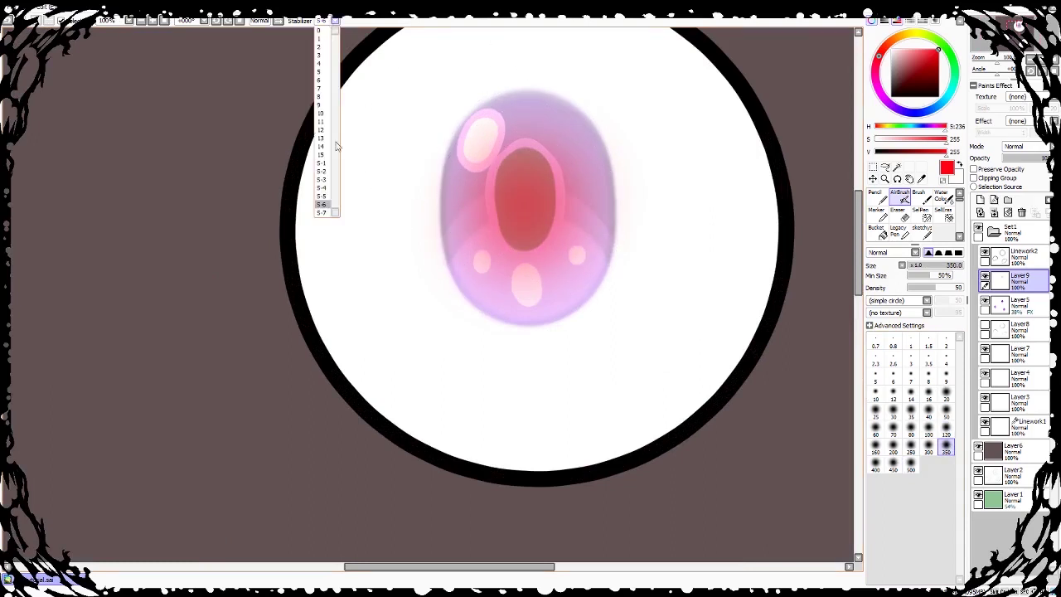
click(323, 154)
mouse_move(521, 178)
mouse_down()
mouse_move(515, 169)
mouse_move(530, 149)
mouse_move(538, 206)
mouse_move(509, 194)
mouse_move(497, 211)
mouse_move(505, 238)
mouse_move(494, 169)
mouse_move(499, 310)
mouse_up()
click(1009, 212)
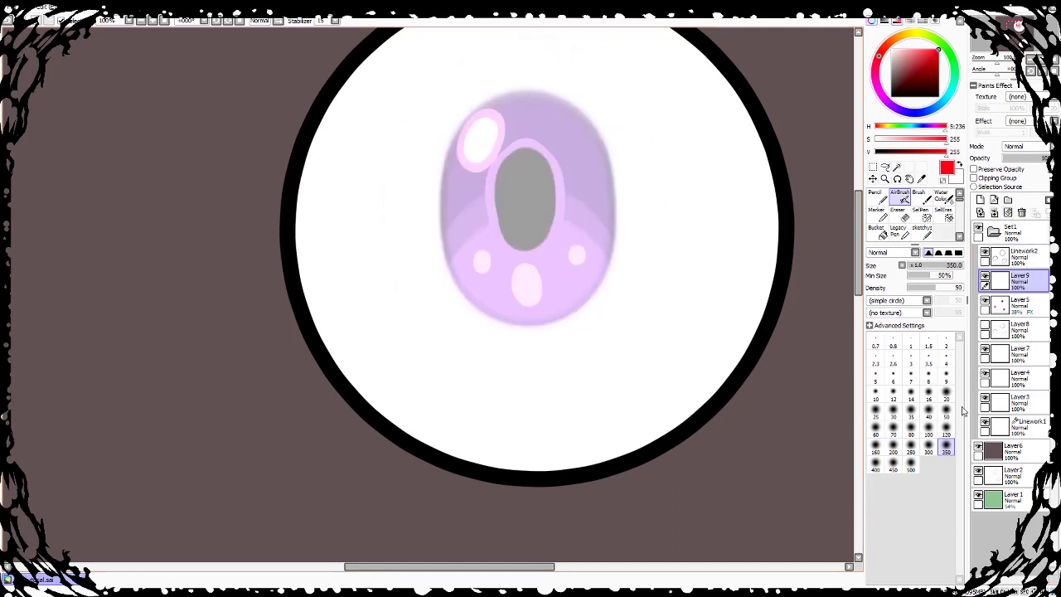
Step: Airbrush a red oval at size 120 over the round eye's pupil and scale it up to cover the pupil
click(946, 427)
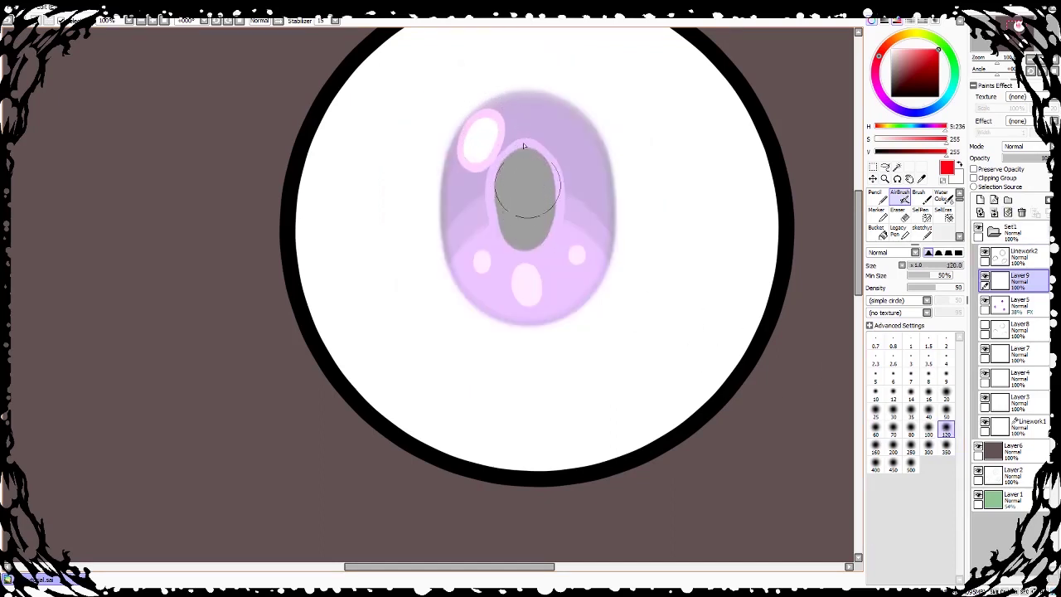
mouse_move(523, 145)
mouse_down()
mouse_move(537, 217)
mouse_move(553, 173)
mouse_move(561, 207)
mouse_move(507, 274)
mouse_up()
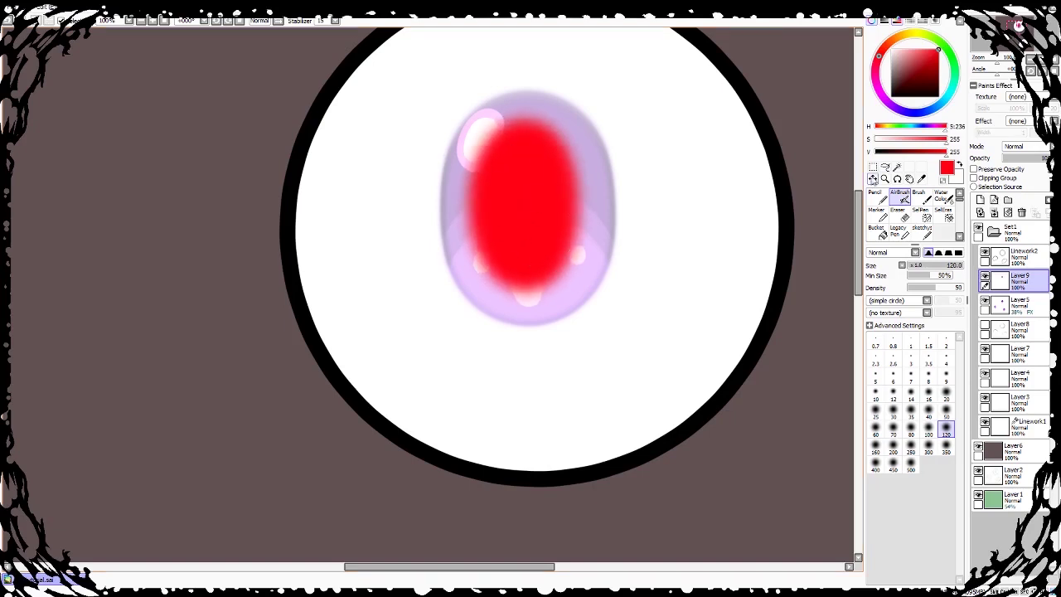
click(873, 178)
click(877, 294)
drag(604, 98, 628, 69)
drag(443, 315, 416, 359)
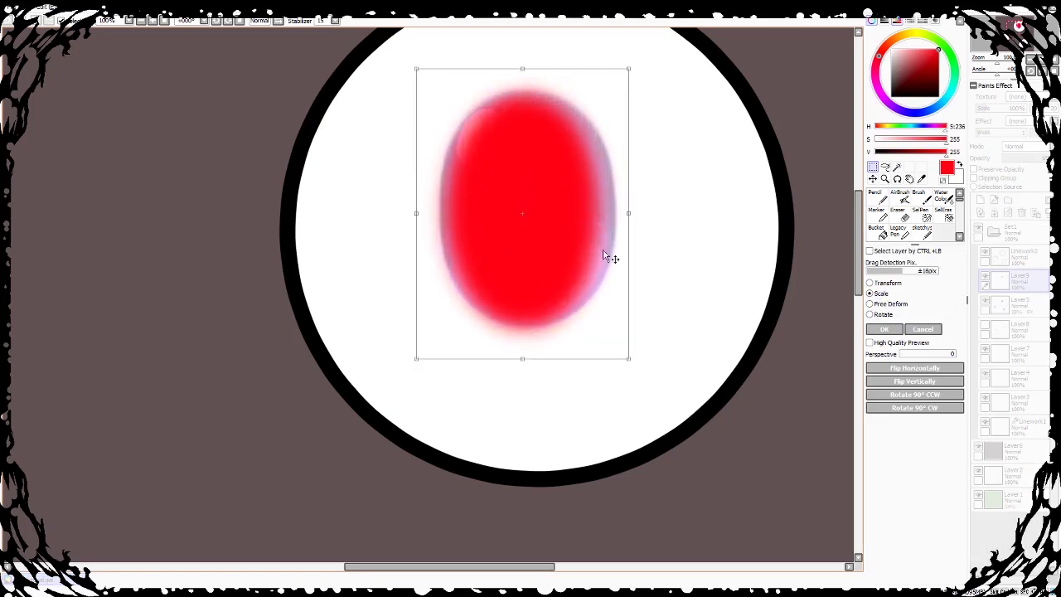
mouse_move(627, 359)
mouse_down()
mouse_move(643, 369)
mouse_move(624, 351)
mouse_move(638, 367)
mouse_up()
drag(412, 61, 410, 59)
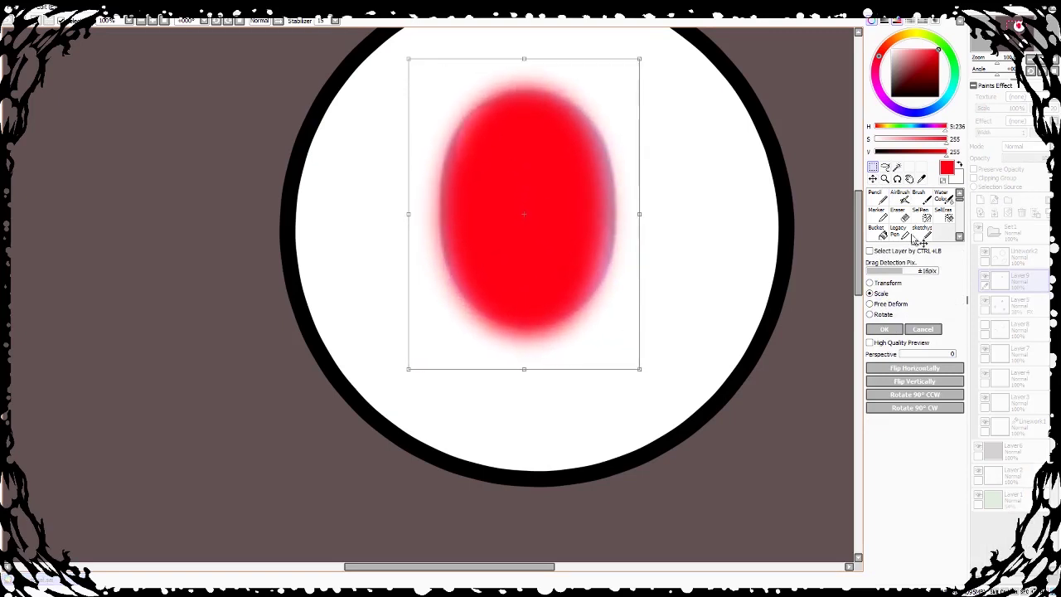
click(884, 329)
Step: Airbrush a small red oval at the centre of the left eye's pupil with the size 120 brush
scroll(539, 392, down, 5)
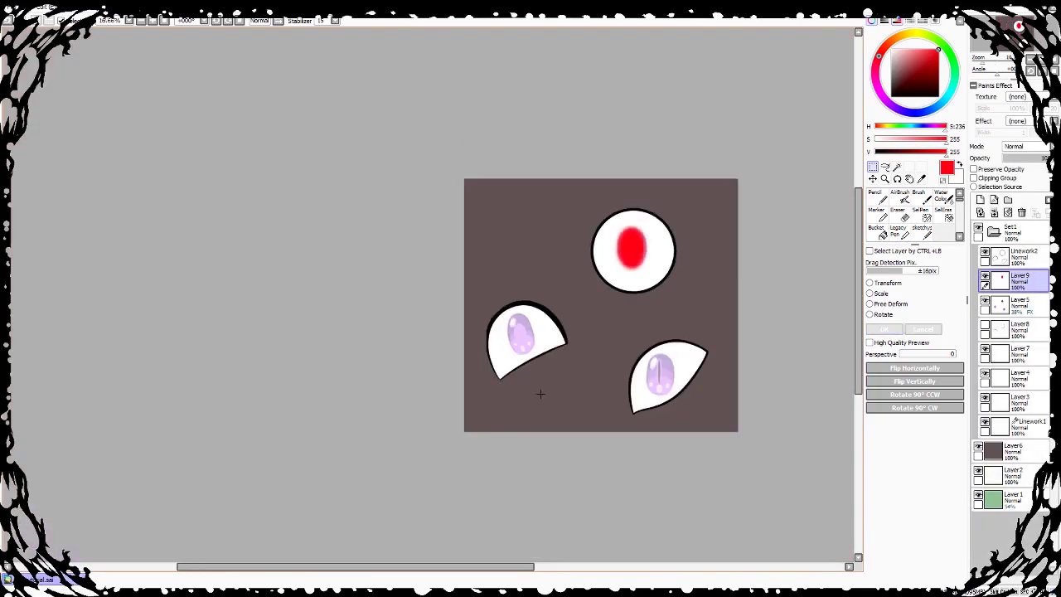
scroll(559, 372, up, 4)
key(v)
click(903, 200)
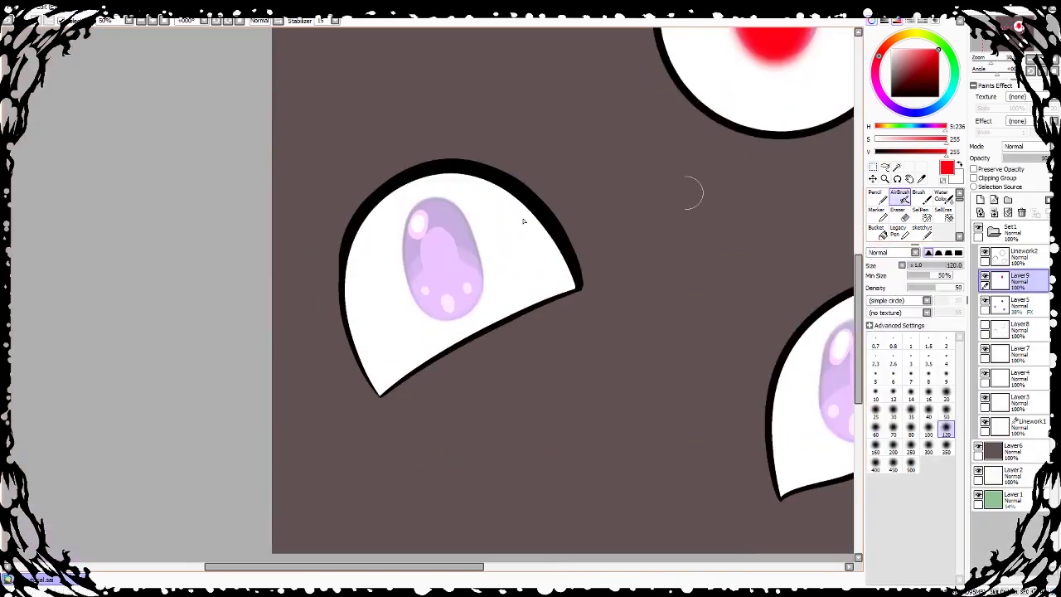
drag(436, 251, 443, 267)
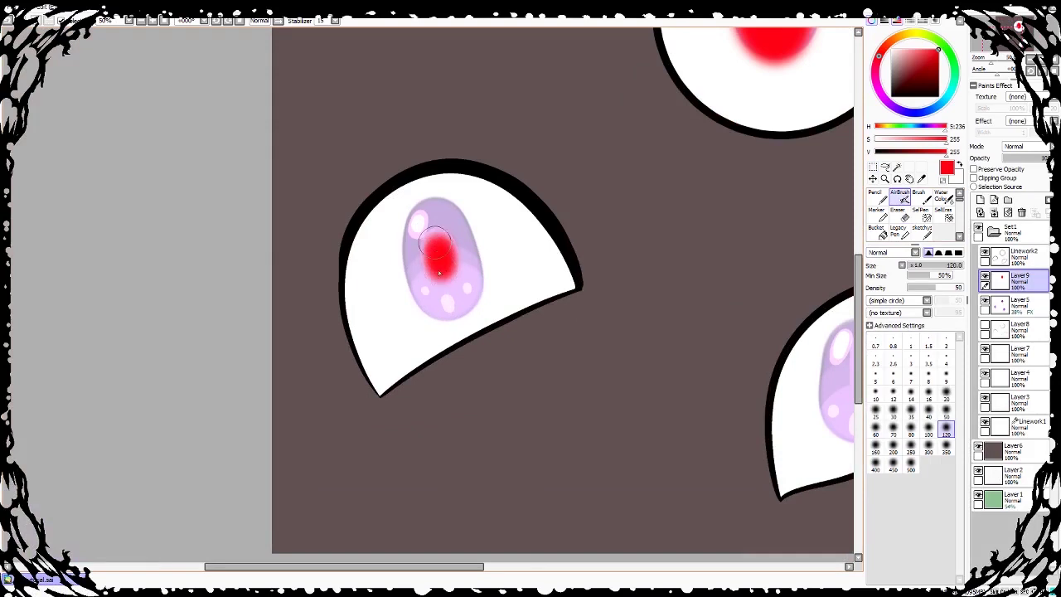
Step: Lasso the left eye's red oval and scale it up to cover the whole pupil
click(884, 166)
mouse_move(466, 144)
mouse_down()
mouse_move(403, 369)
mouse_move(478, 378)
mouse_up()
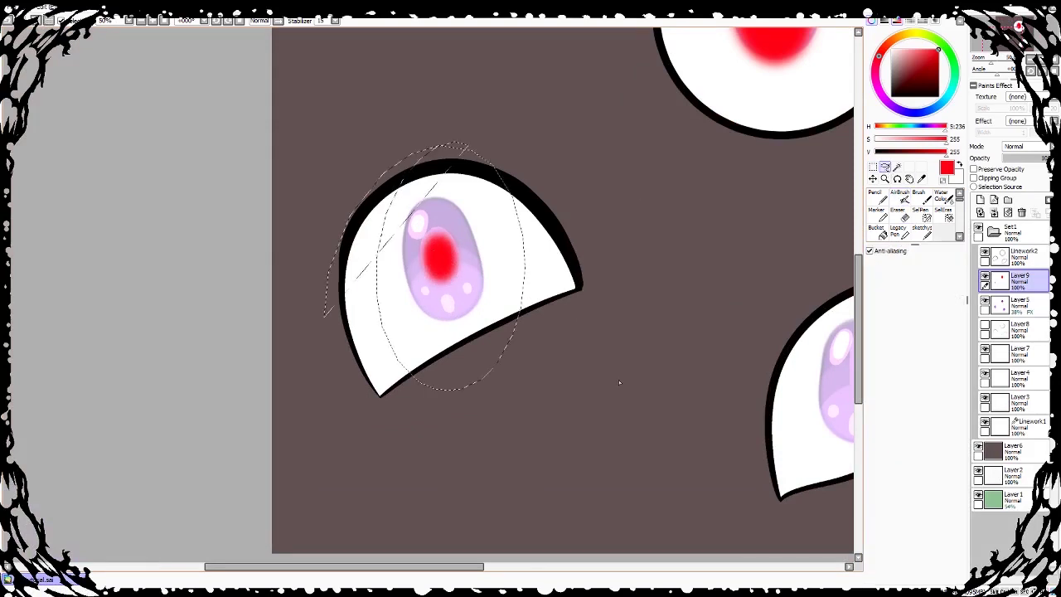
key(ctrl+t)
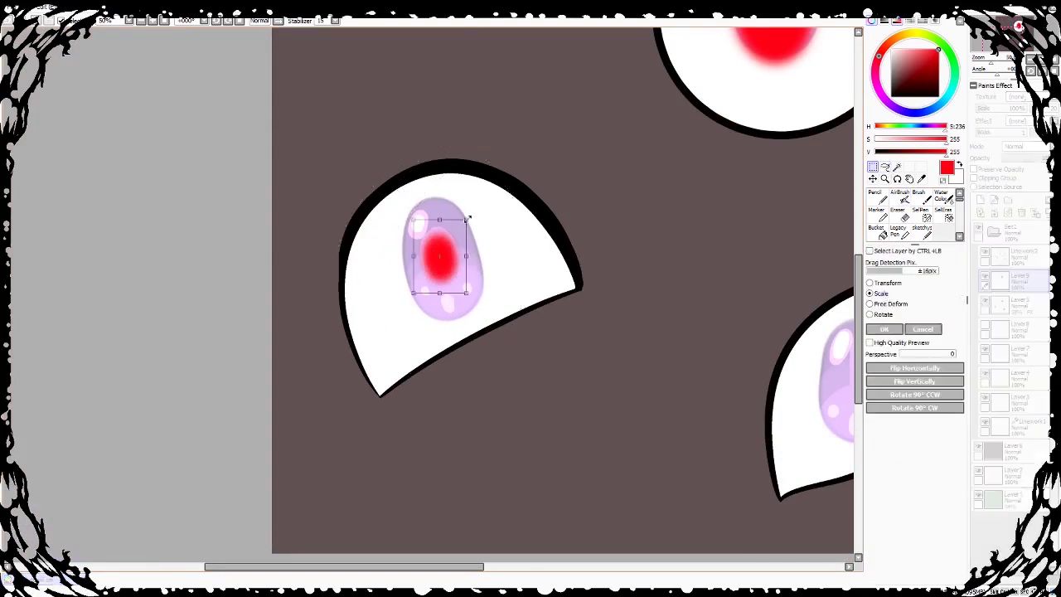
drag(467, 217, 494, 180)
drag(412, 293, 379, 339)
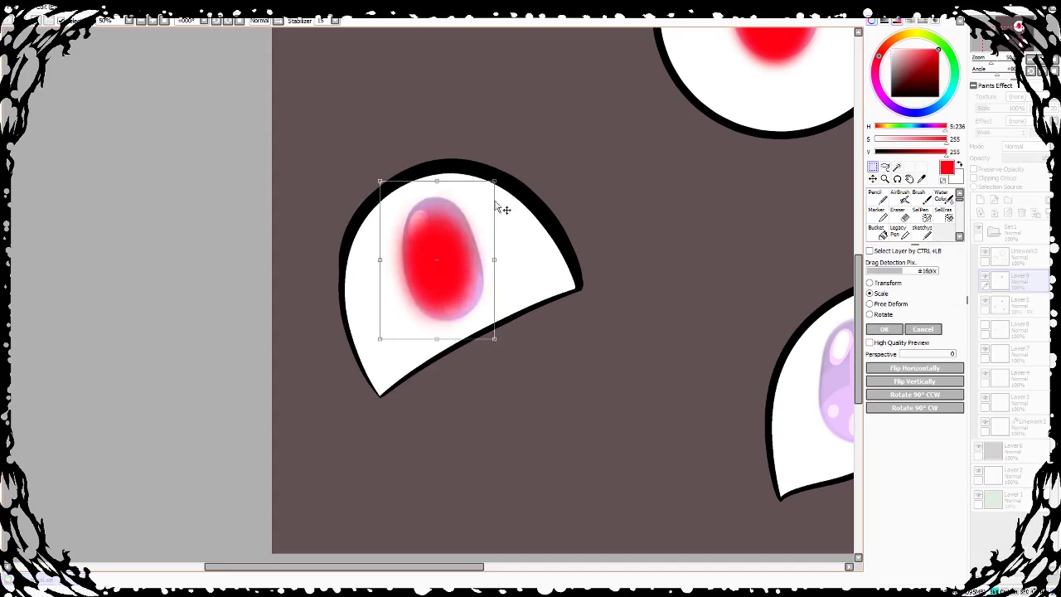
drag(494, 180, 508, 159)
drag(379, 339, 372, 352)
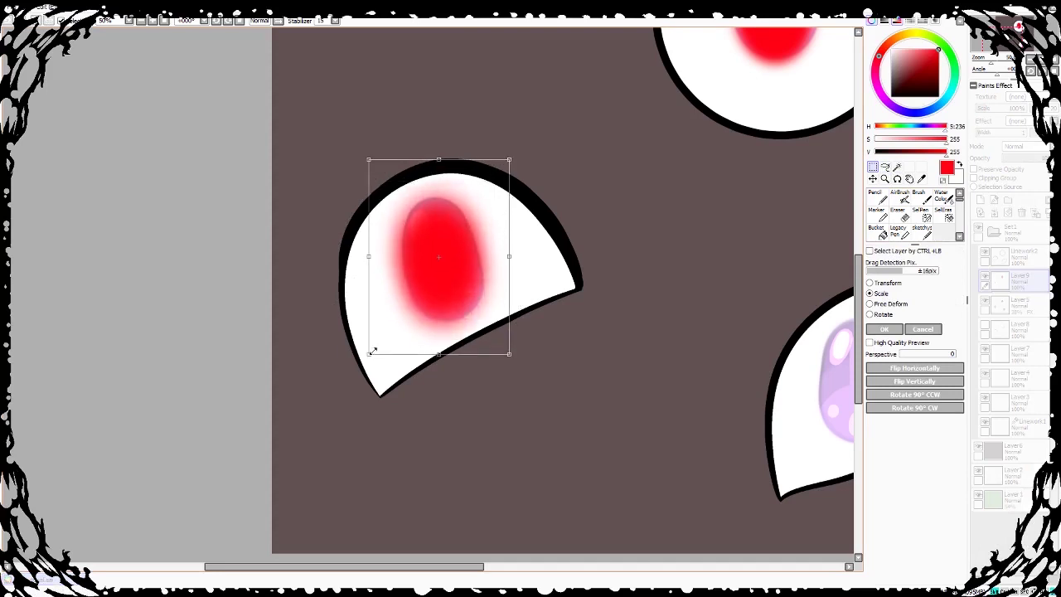
click(884, 329)
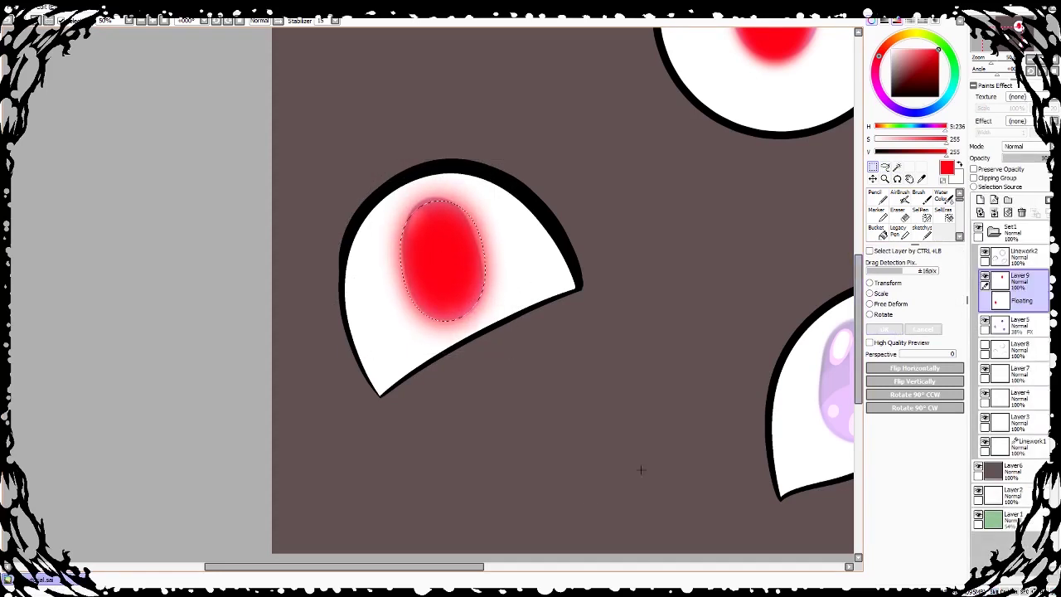
Step: Airbrush a small red oval over the slit at the centre of the lower-right eye's pupil
drag(463, 568, 544, 569)
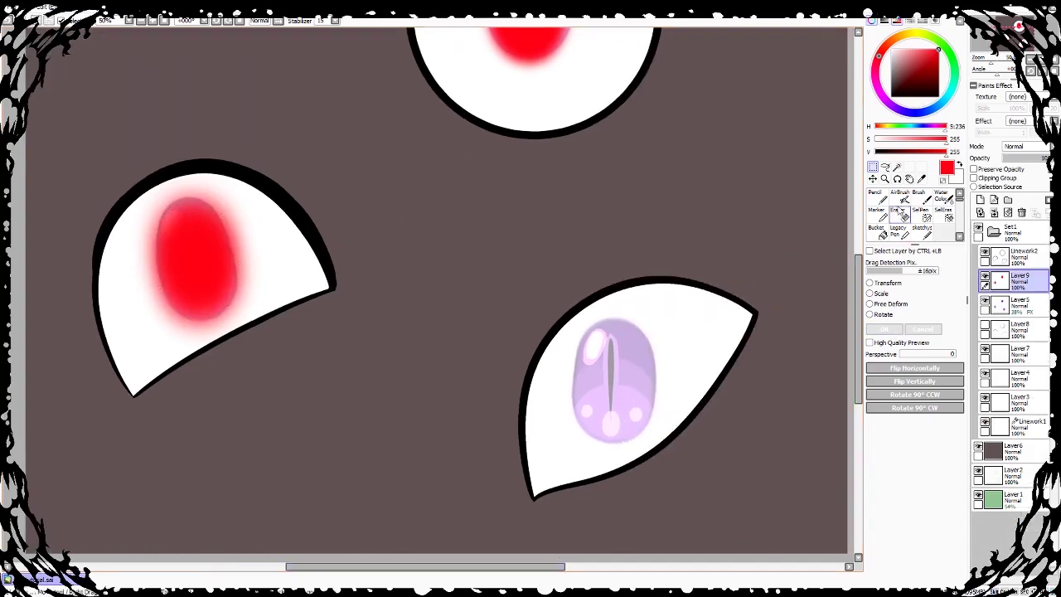
click(899, 199)
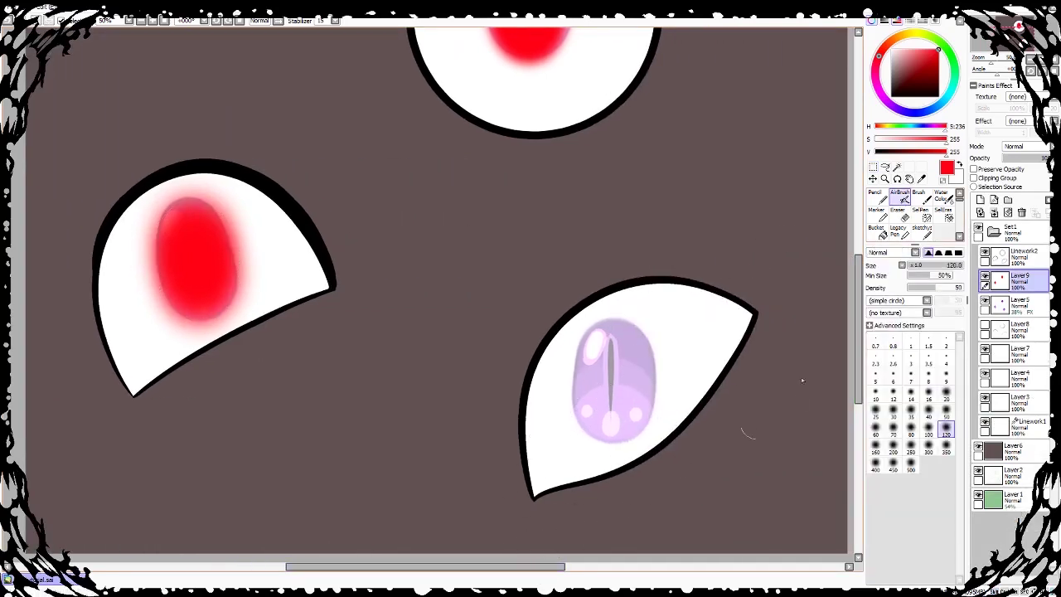
mouse_move(614, 390)
mouse_down()
mouse_move(606, 393)
mouse_move(611, 374)
mouse_move(609, 401)
mouse_up()
Step: Lasso the lower-right eye's red oval, then scale and reposition it to cover the whole pupil
click(884, 167)
drag(611, 321, 560, 361)
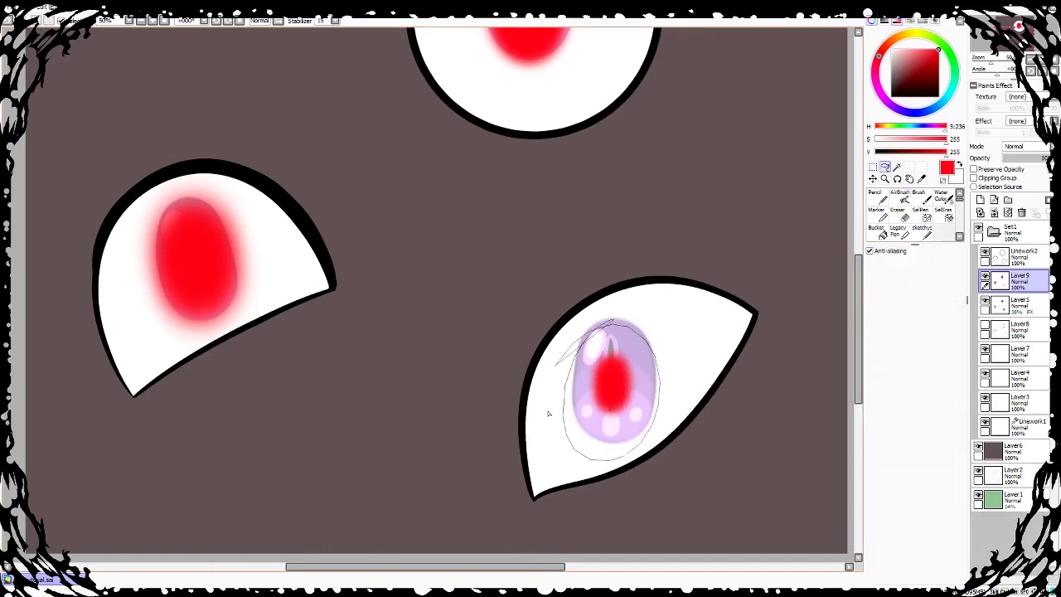
key(ctrl+t)
drag(655, 333, 690, 286)
drag(584, 424, 552, 459)
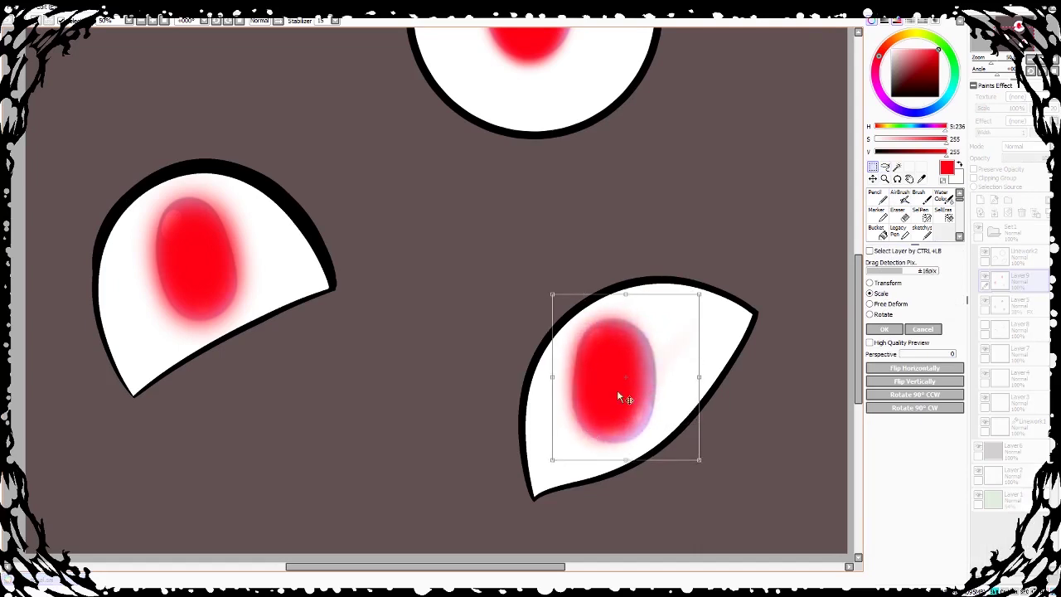
drag(701, 294, 705, 289)
drag(658, 370, 665, 369)
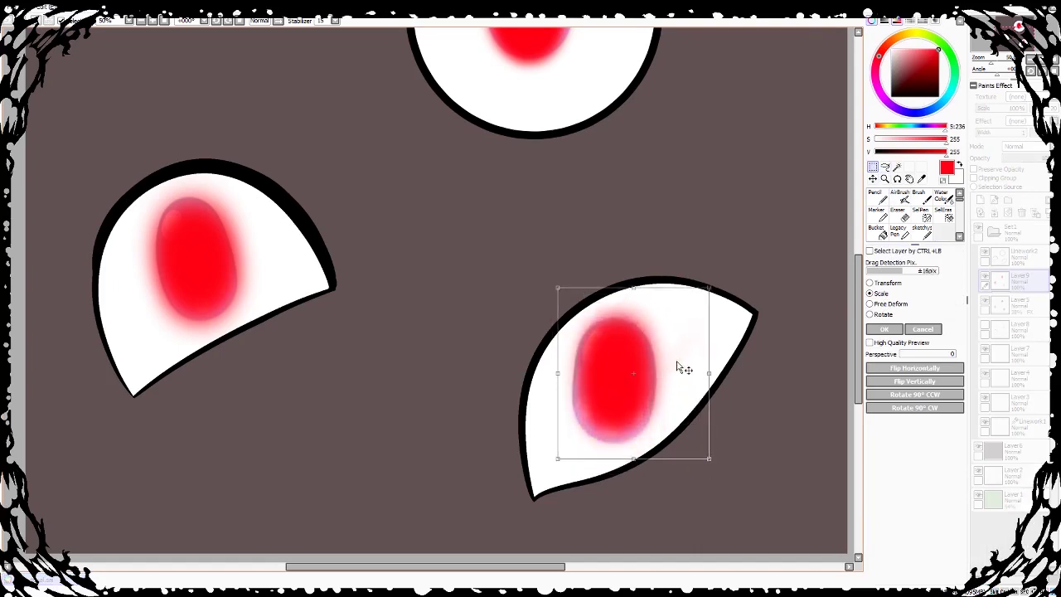
click(883, 329)
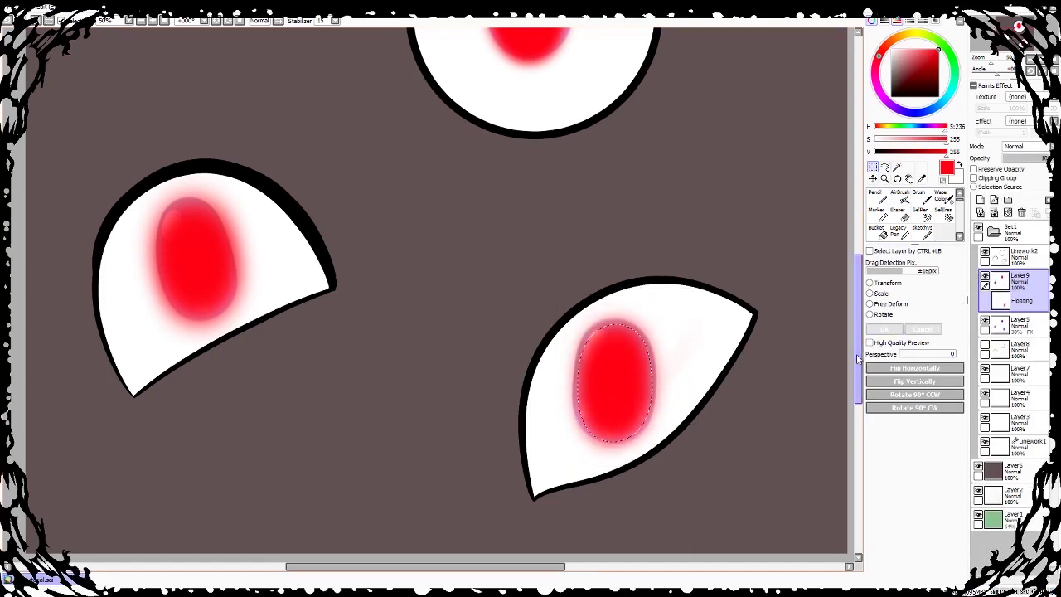
Step: Restore Layer5's opacity to 100% and hide the red ovals on Layer9
scroll(818, 347, up, 1)
scroll(818, 346, up, 4)
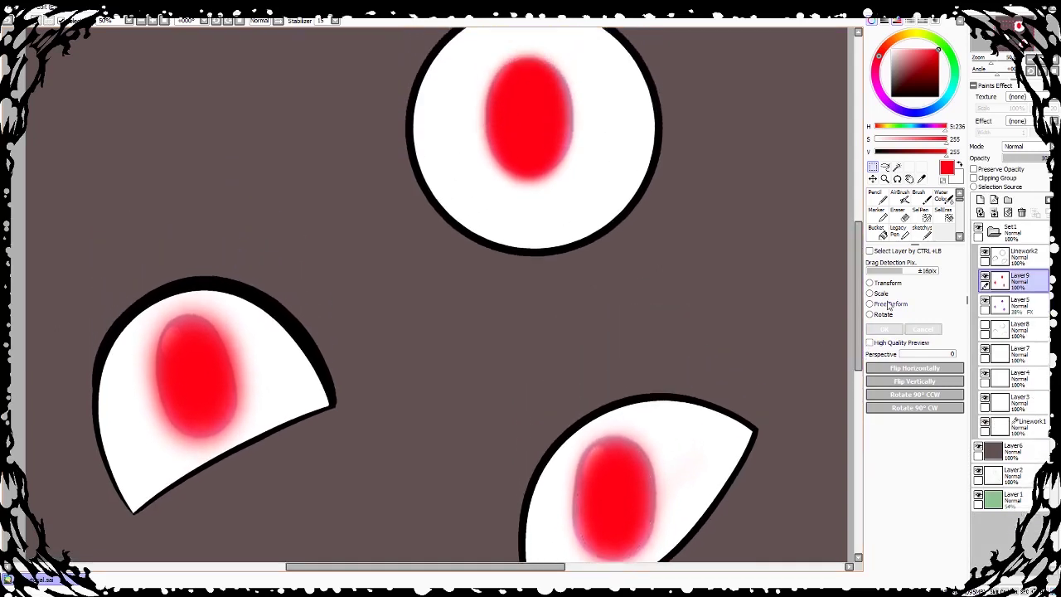
click(987, 300)
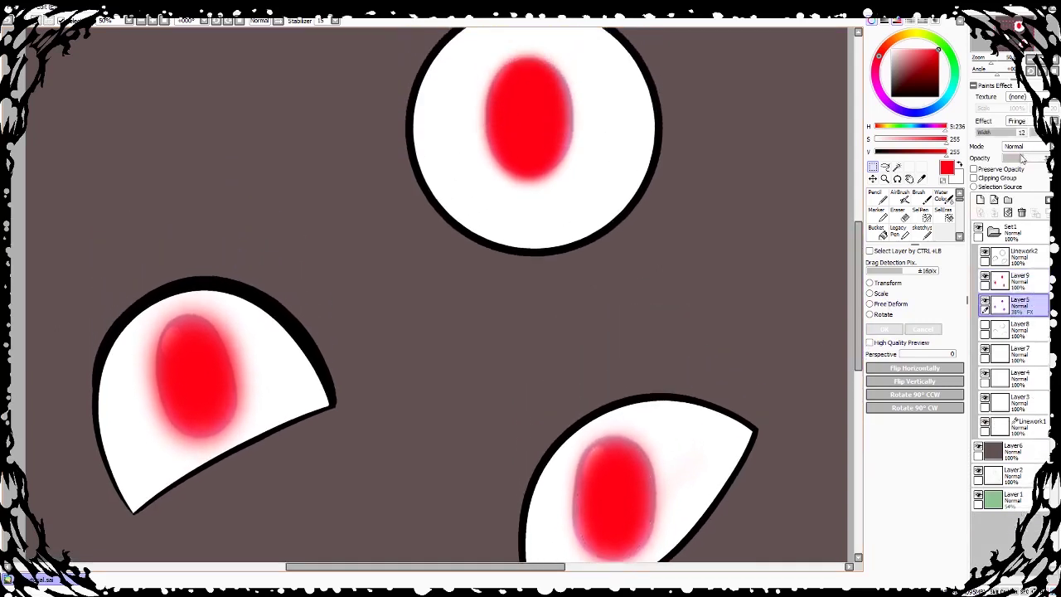
click(984, 280)
Step: Sample the round pupil's light purple and paint a swatch of it beside the eye with the Pencil on a new layer above Linework2
click(920, 179)
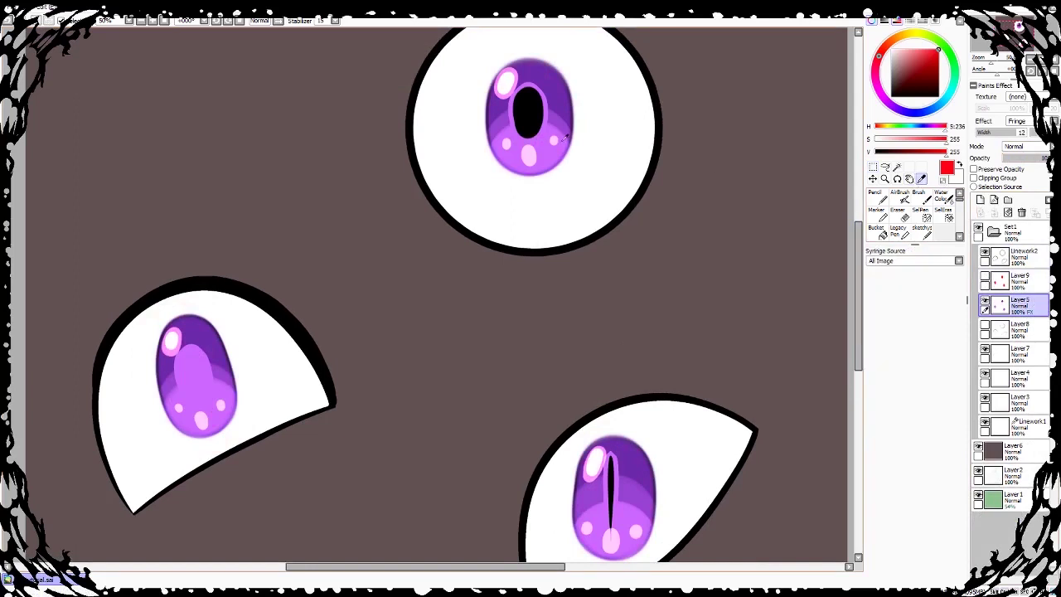
click(554, 149)
click(1019, 256)
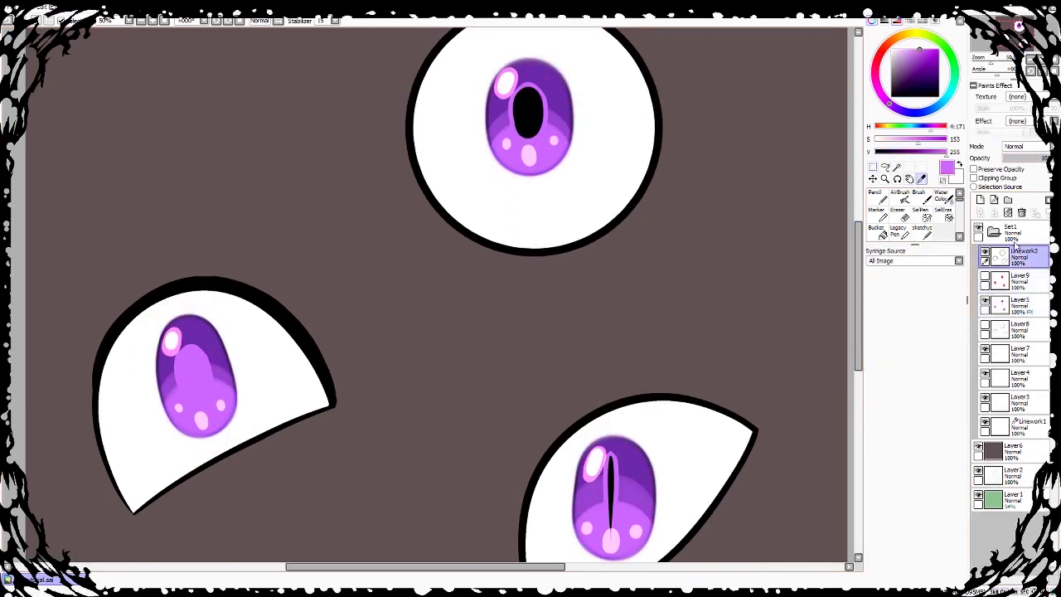
click(980, 201)
click(876, 197)
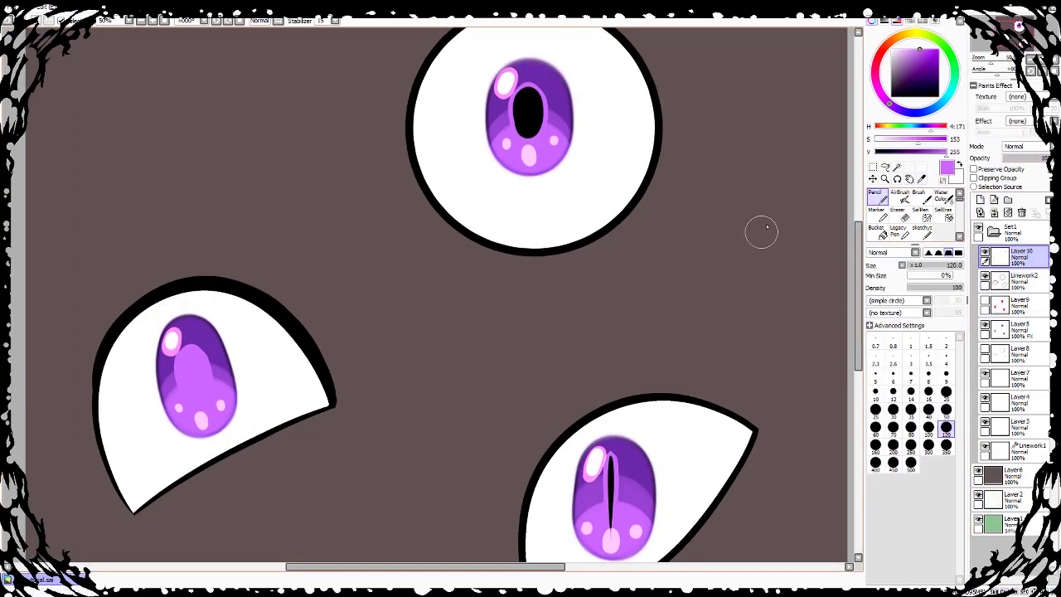
mouse_move(766, 235)
mouse_down()
mouse_move(774, 265)
mouse_move(812, 278)
mouse_move(786, 296)
mouse_up()
Step: Sample the round pupil's medium and dark purples and paint a swatch of each below the light purple one
click(921, 178)
click(568, 129)
click(876, 199)
click(921, 178)
click(556, 80)
click(876, 196)
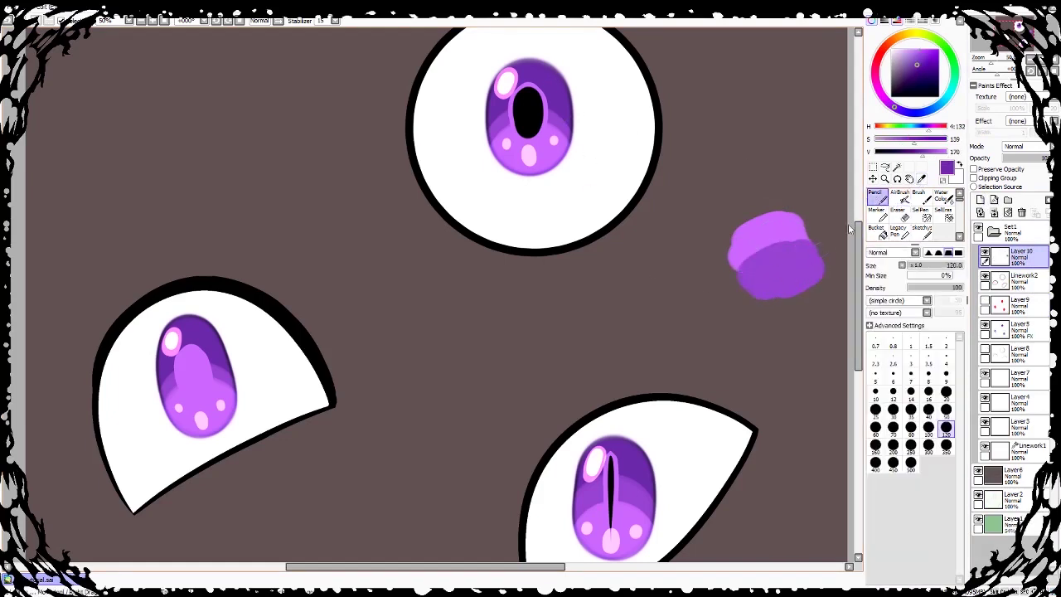
mouse_move(749, 261)
mouse_down()
mouse_move(803, 273)
mouse_move(806, 296)
mouse_up()
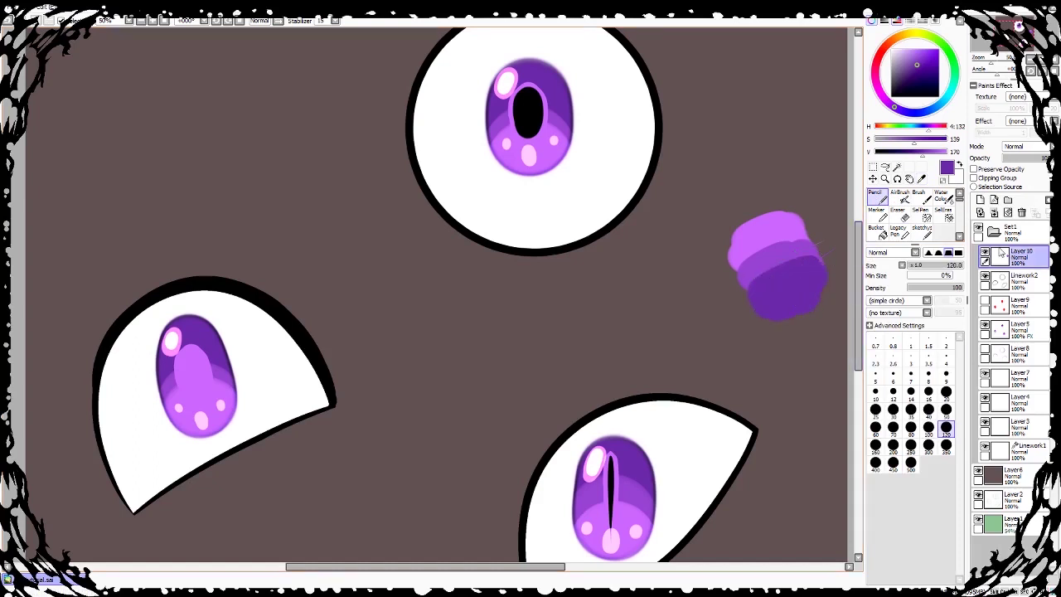
Step: Hide Layer5, show the red ovals on Layer9, and add a new layer above them as a Clipping Group
click(985, 324)
click(1002, 308)
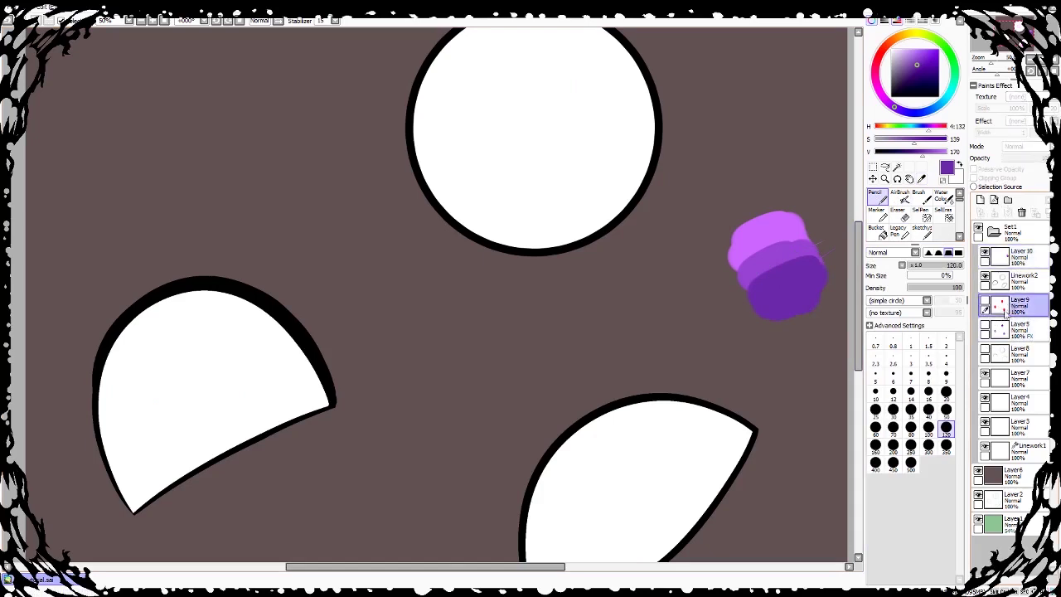
click(985, 300)
click(980, 200)
click(974, 178)
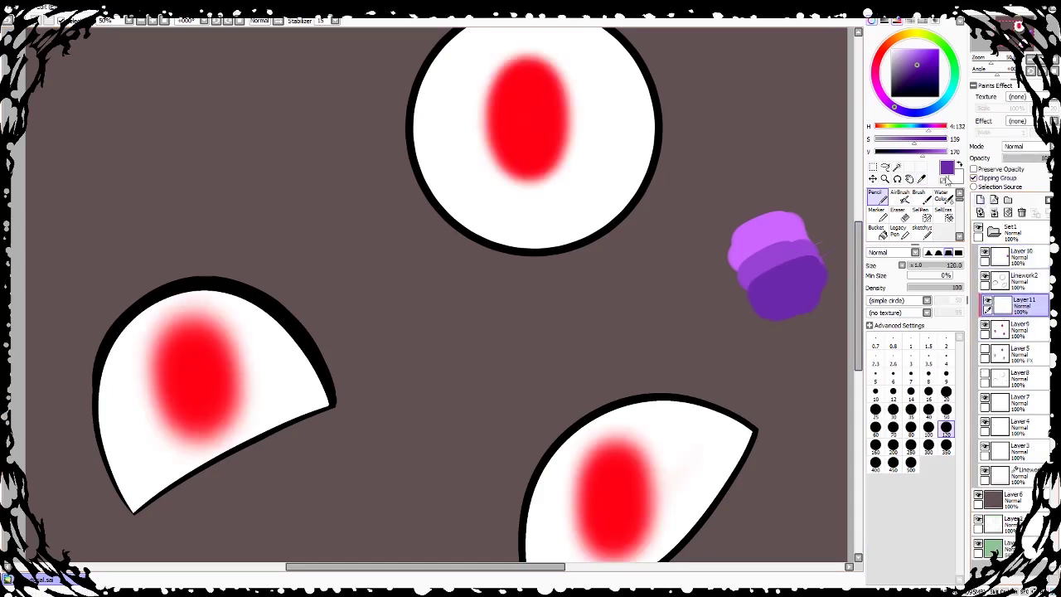
Step: Bucket-fill the clipped layer with the light purple swatch colour and transfer the fill down onto Layer9
click(920, 178)
click(785, 227)
click(877, 232)
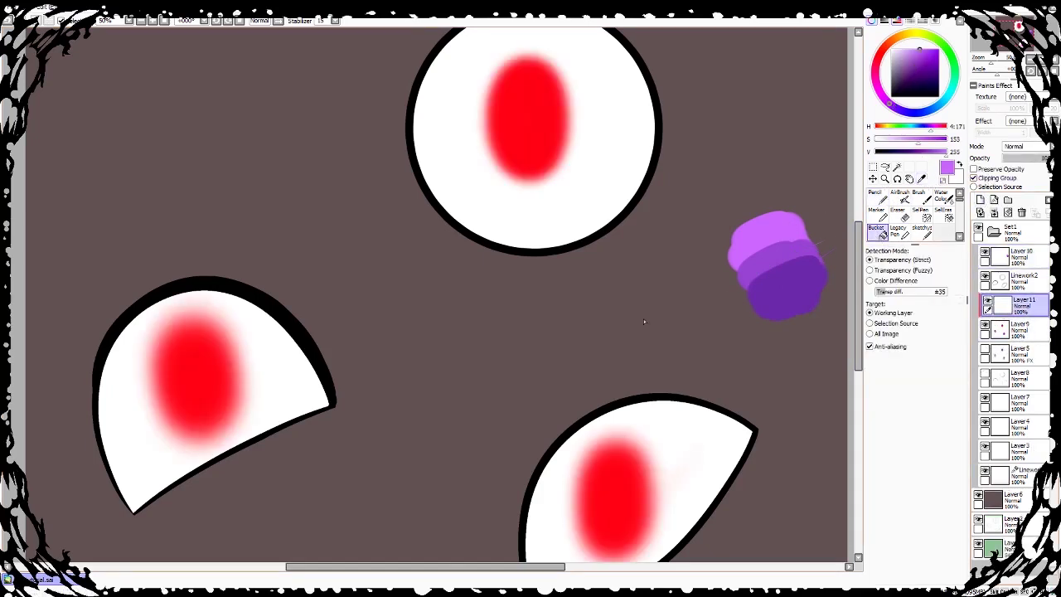
click(644, 315)
click(979, 213)
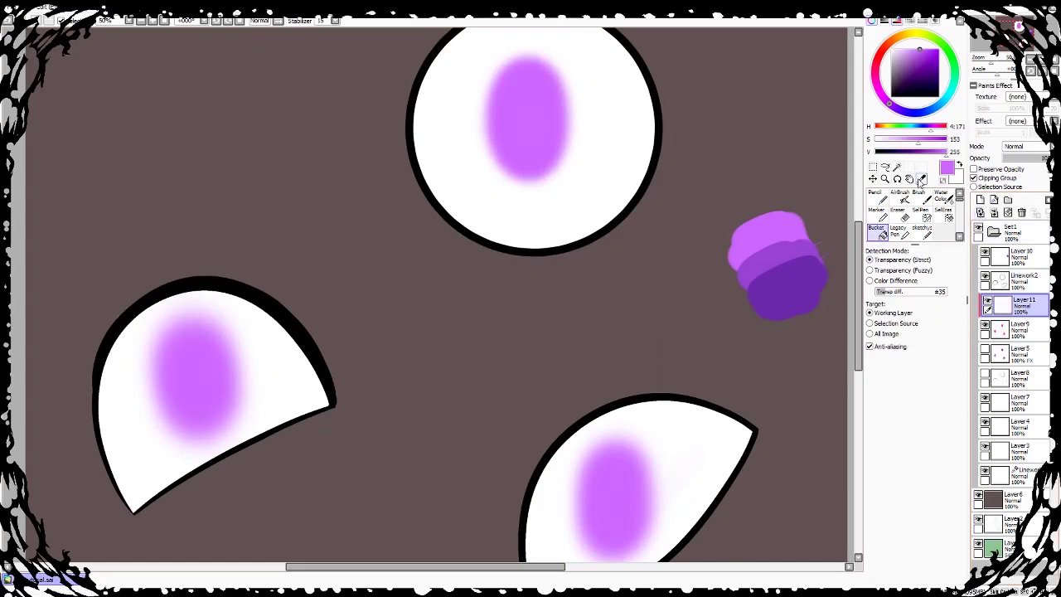
Step: Sample the medium purple swatch and shade the upper half of all three pupils on Layer11 with the Airbrush at size 400
click(920, 179)
click(802, 247)
click(899, 198)
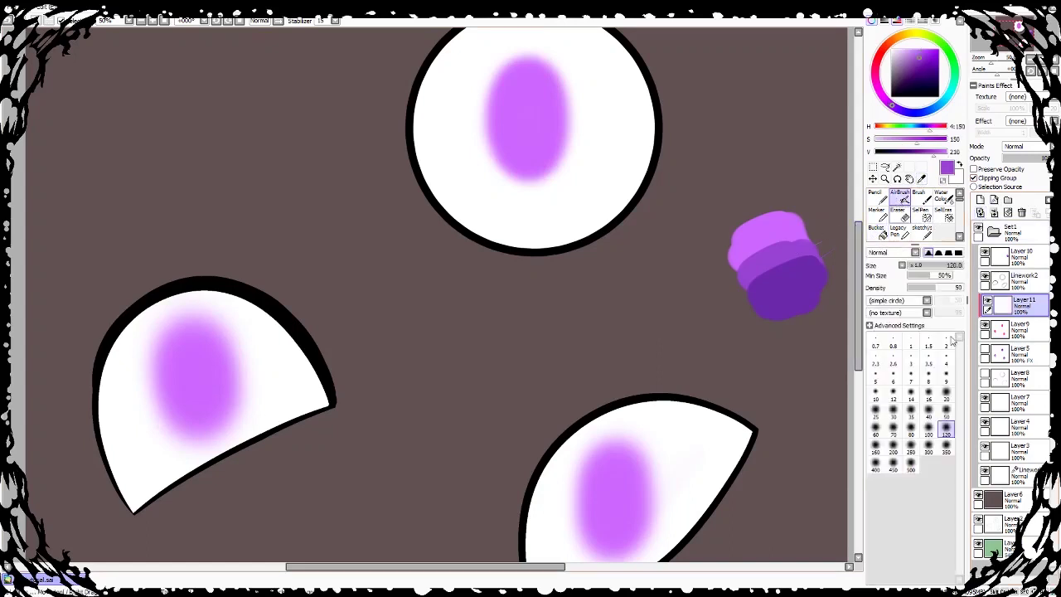
click(946, 443)
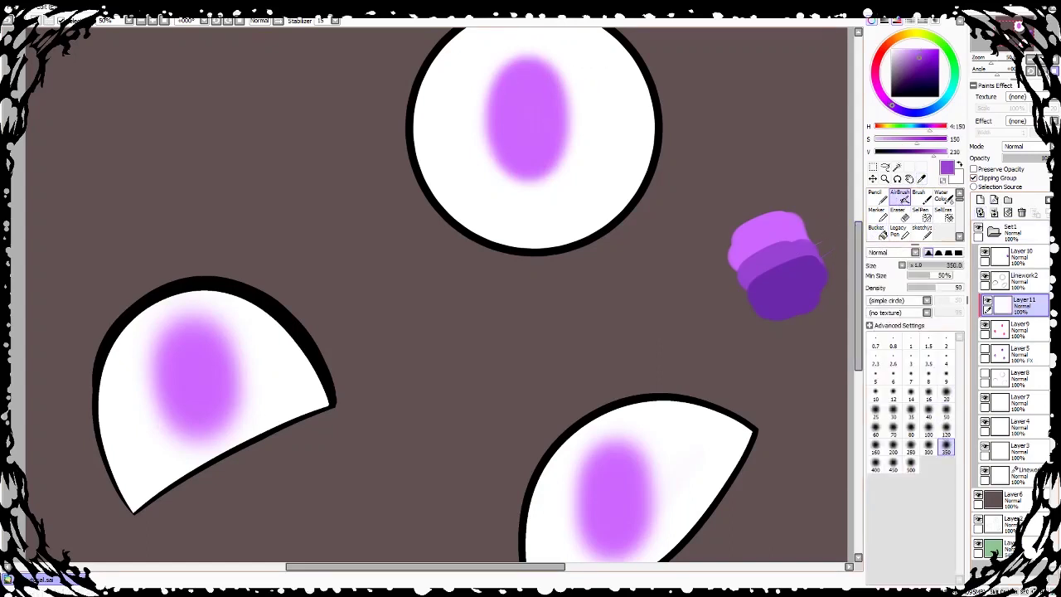
click(1030, 62)
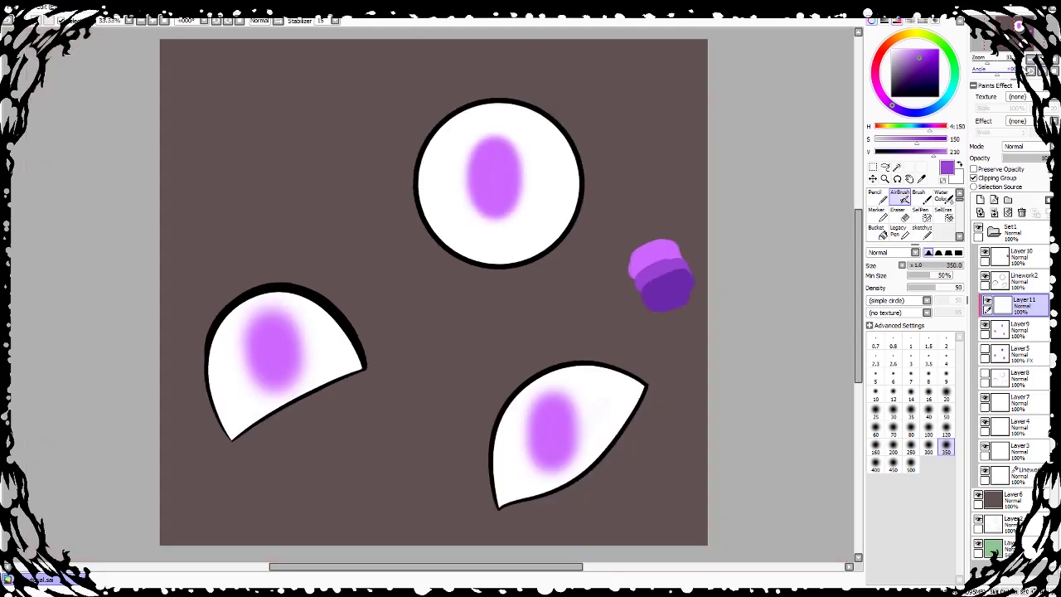
click(875, 464)
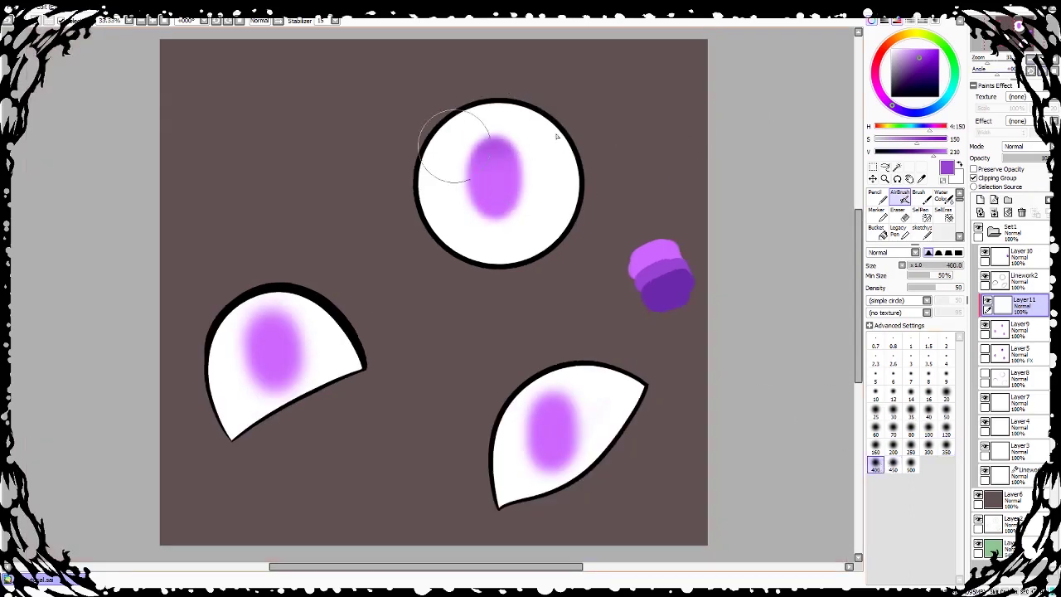
mouse_move(455, 145)
mouse_down()
mouse_move(534, 153)
mouse_move(497, 144)
mouse_up()
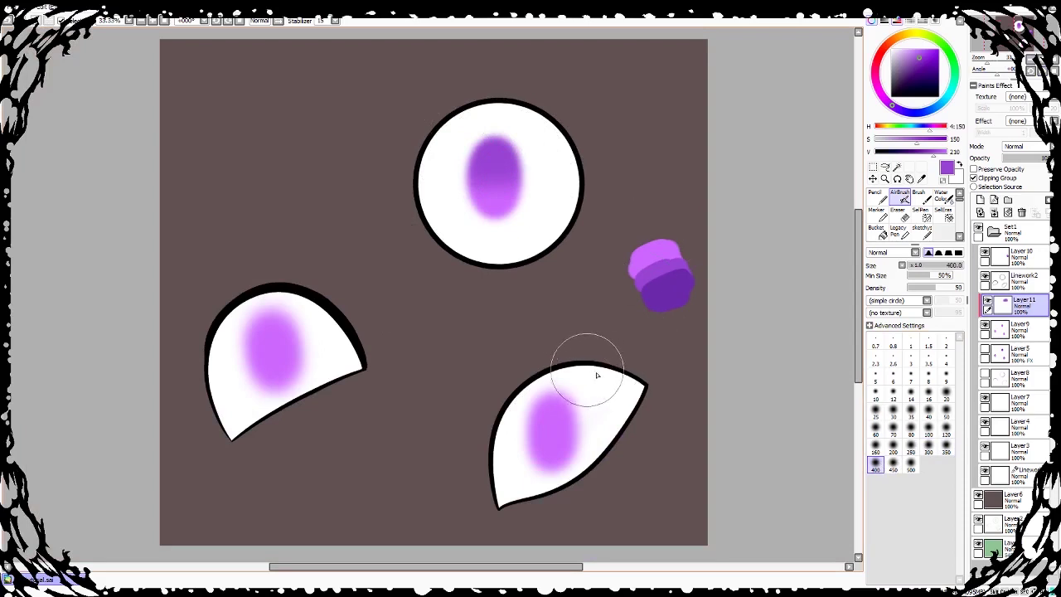
mouse_move(587, 367)
mouse_down()
mouse_move(533, 392)
mouse_move(542, 403)
mouse_move(530, 413)
mouse_move(597, 406)
mouse_move(549, 406)
mouse_up()
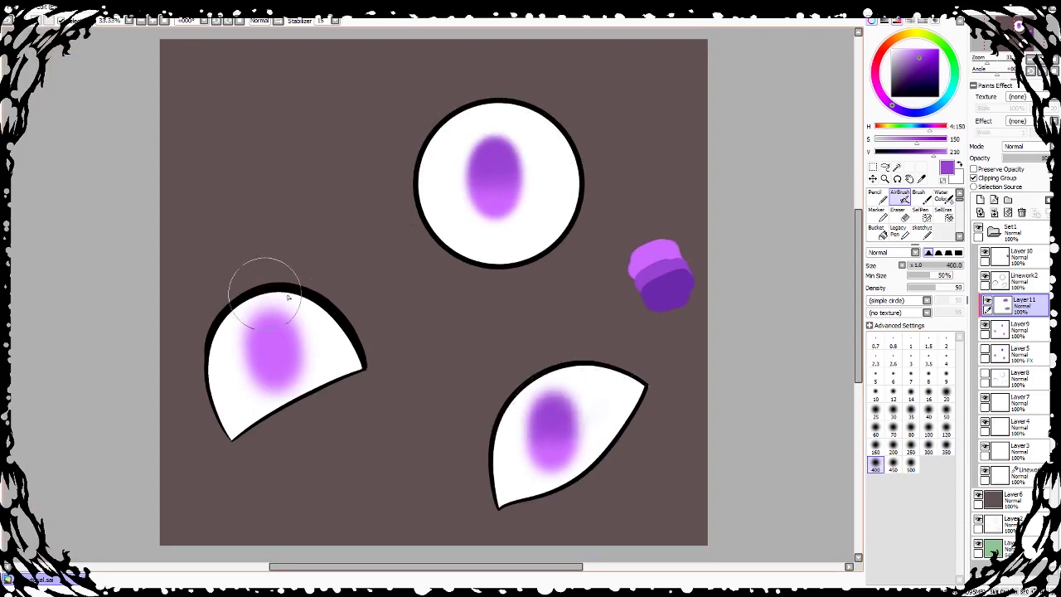
mouse_move(260, 279)
mouse_down()
mouse_move(211, 335)
mouse_move(237, 339)
mouse_move(234, 326)
mouse_move(265, 284)
mouse_up()
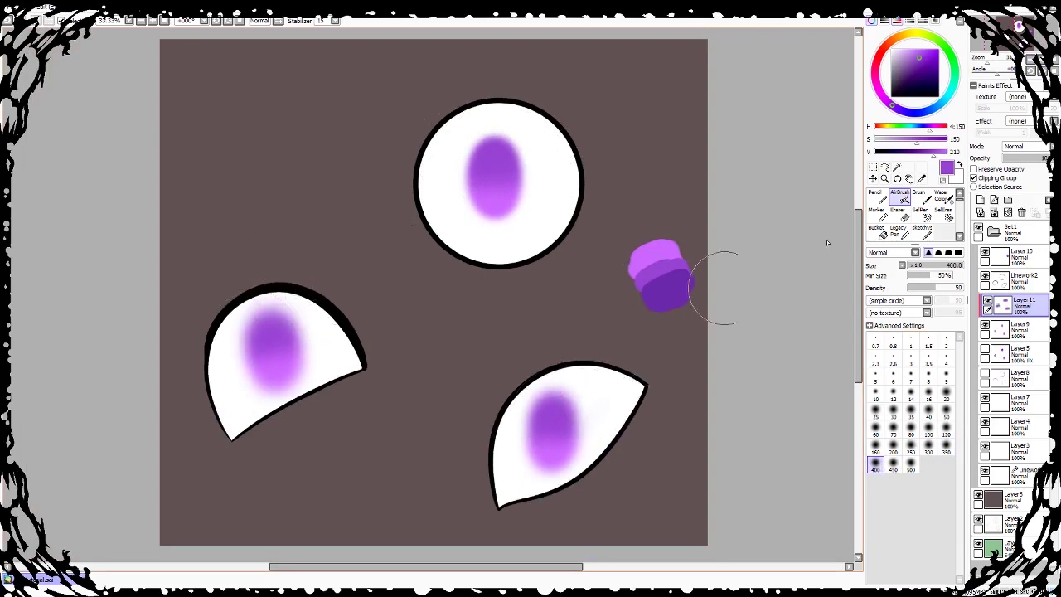
Step: Sample the dark purple swatch and airbrush it softly over the top of each of the three pupils
click(921, 179)
click(670, 288)
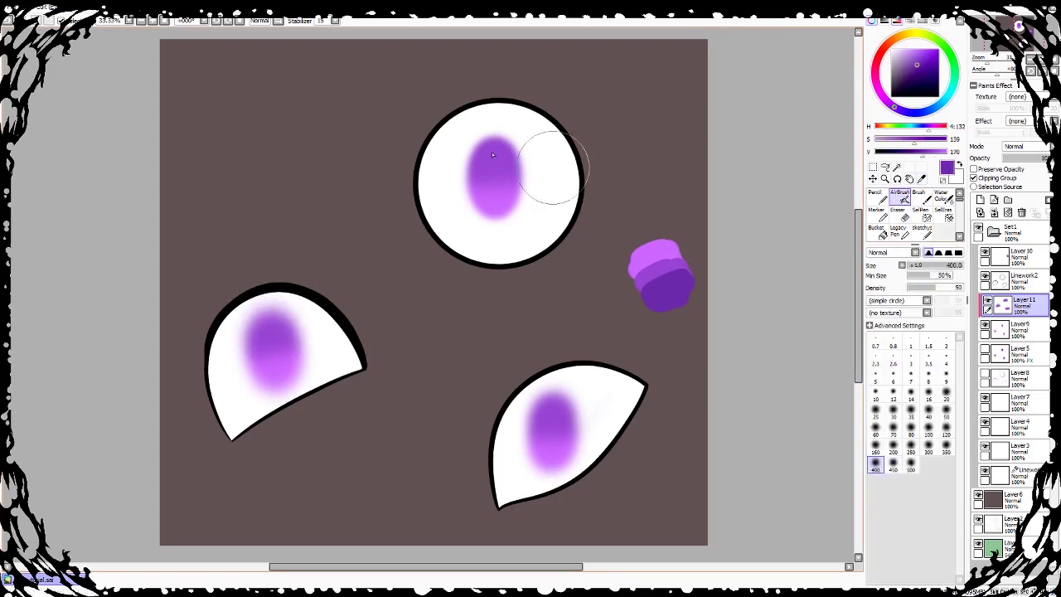
drag(491, 151, 516, 119)
mouse_move(232, 290)
mouse_down()
mouse_move(264, 304)
mouse_move(232, 314)
mouse_move(256, 331)
mouse_up()
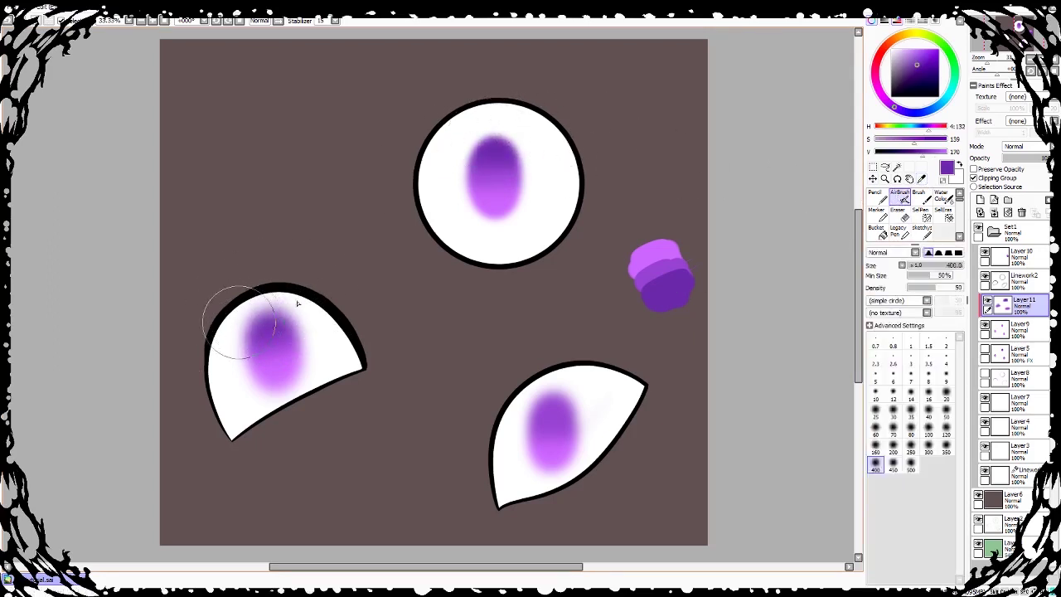
drag(569, 390, 586, 391)
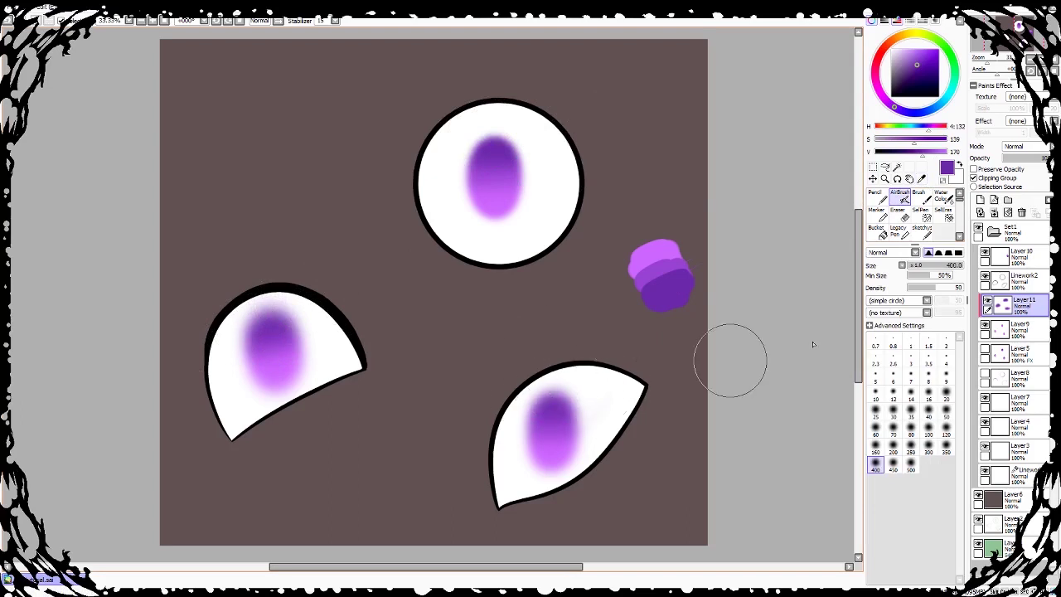
Step: Add a clipped layer between Layer11 and Layer9 and airbrush medium purple over the lower half of each pupil at size 350
click(980, 200)
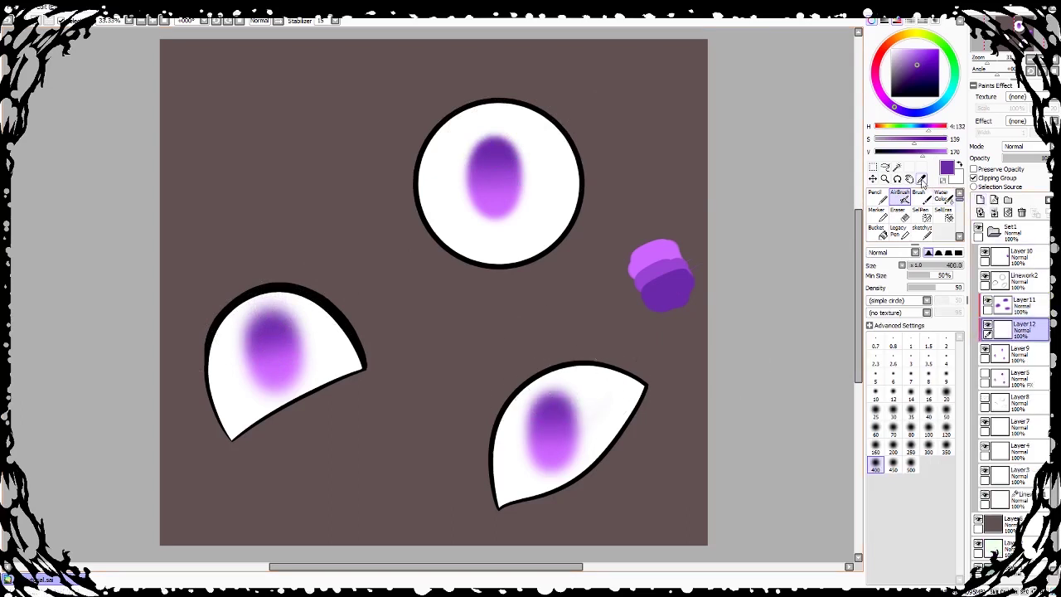
click(921, 179)
click(660, 267)
click(900, 197)
click(946, 446)
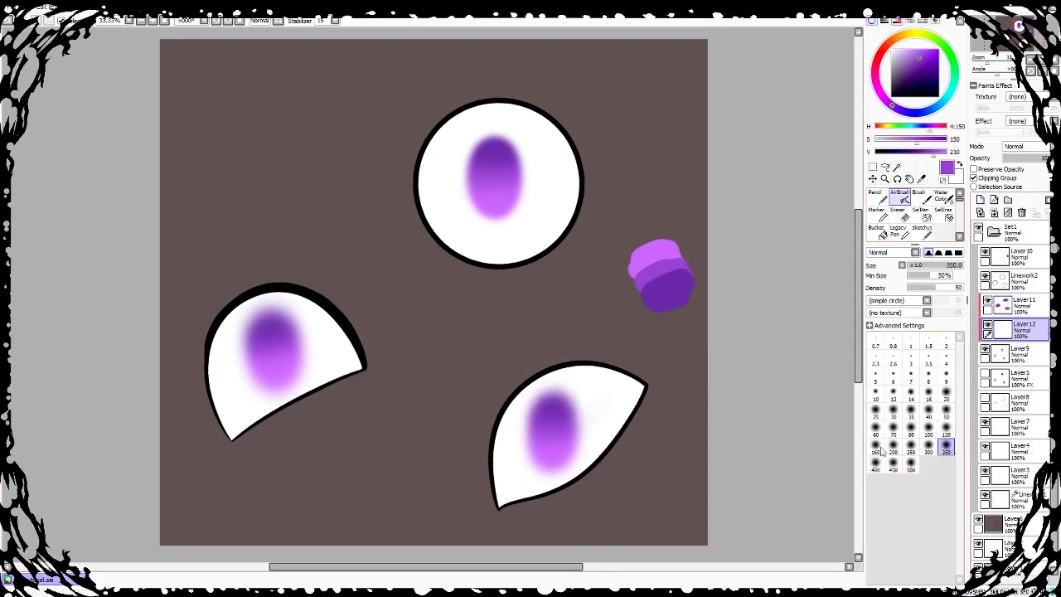
mouse_move(508, 462)
mouse_down()
mouse_move(525, 474)
mouse_move(535, 441)
mouse_up()
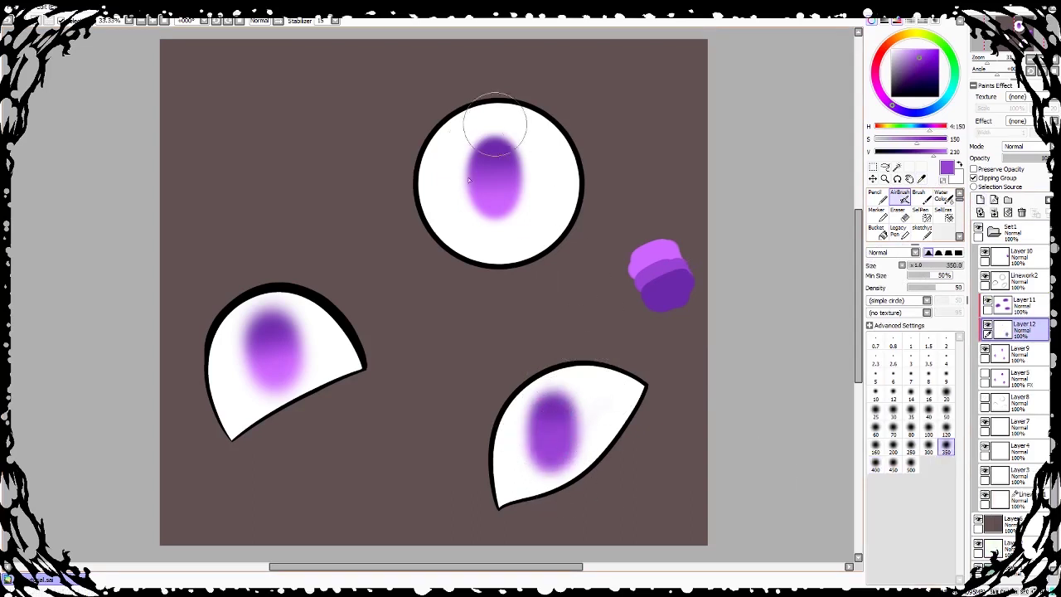
mouse_move(495, 124)
mouse_down()
mouse_move(492, 237)
mouse_move(519, 127)
mouse_up()
mouse_move(252, 348)
mouse_down()
mouse_move(293, 337)
mouse_move(261, 353)
mouse_move(267, 362)
mouse_up()
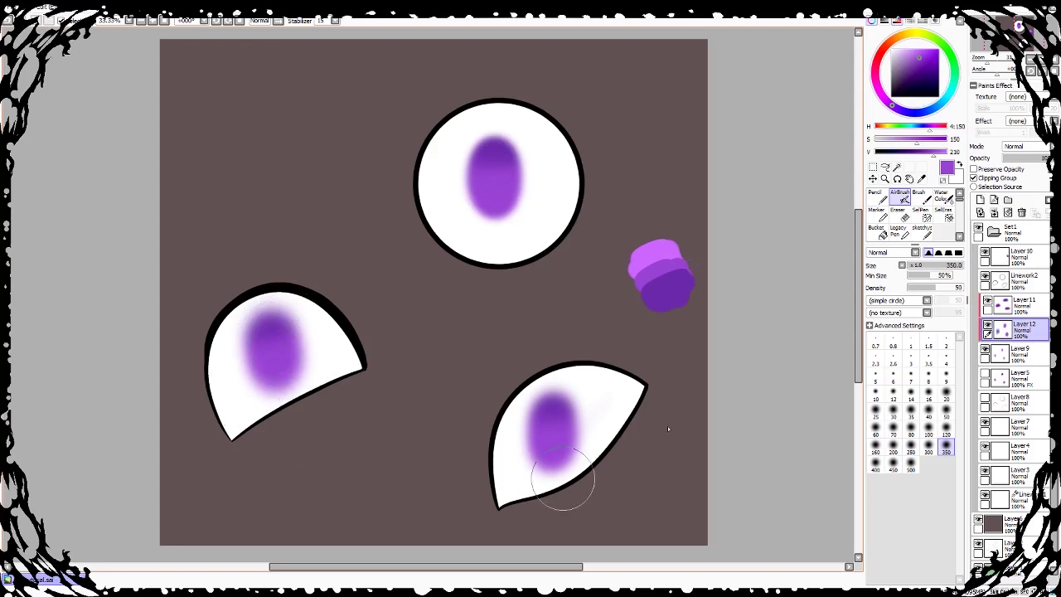
Step: Airbrush with the transparent colour at size 200 to bring back light purple inside the lower part of each pupil on Layer12
click(945, 428)
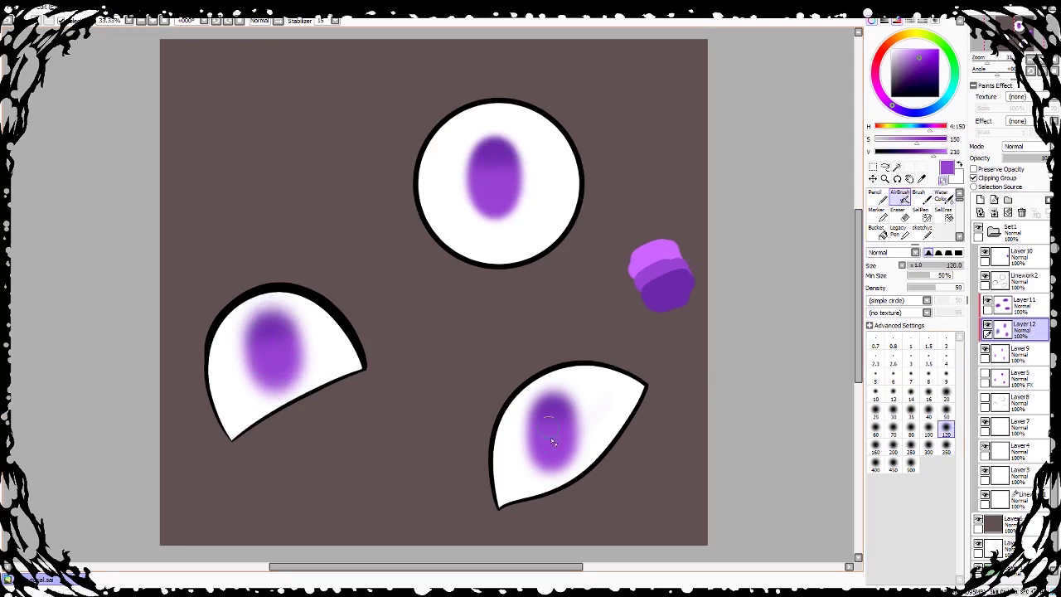
click(911, 445)
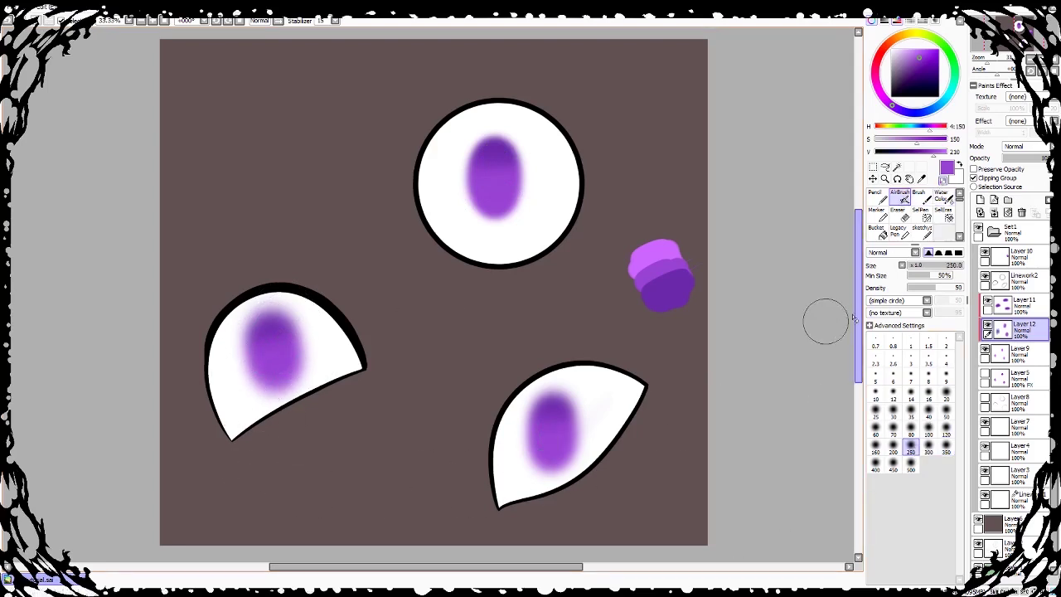
drag(858, 329, 860, 346)
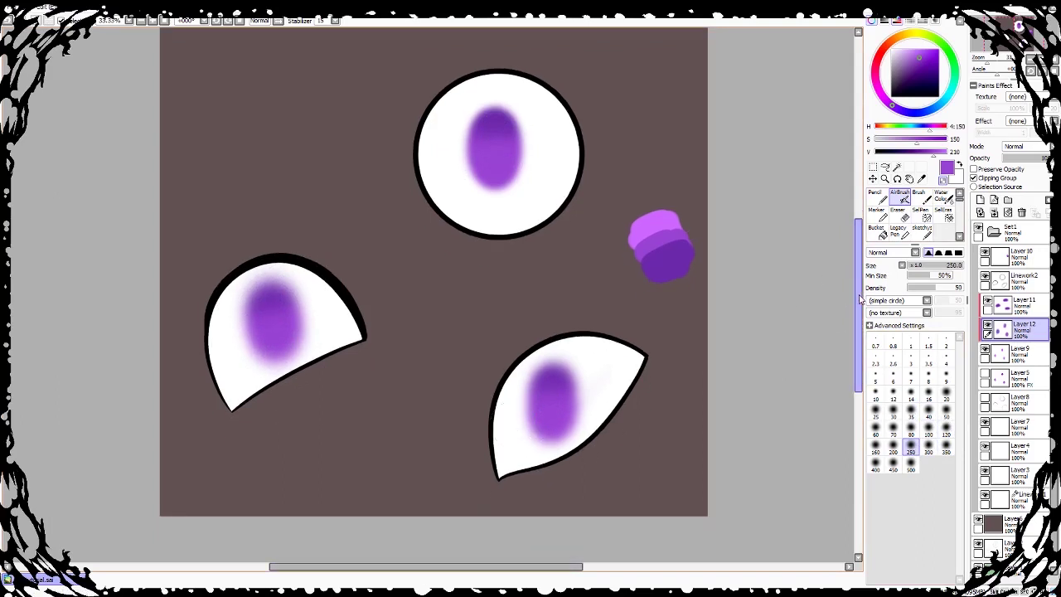
drag(859, 288, 861, 305)
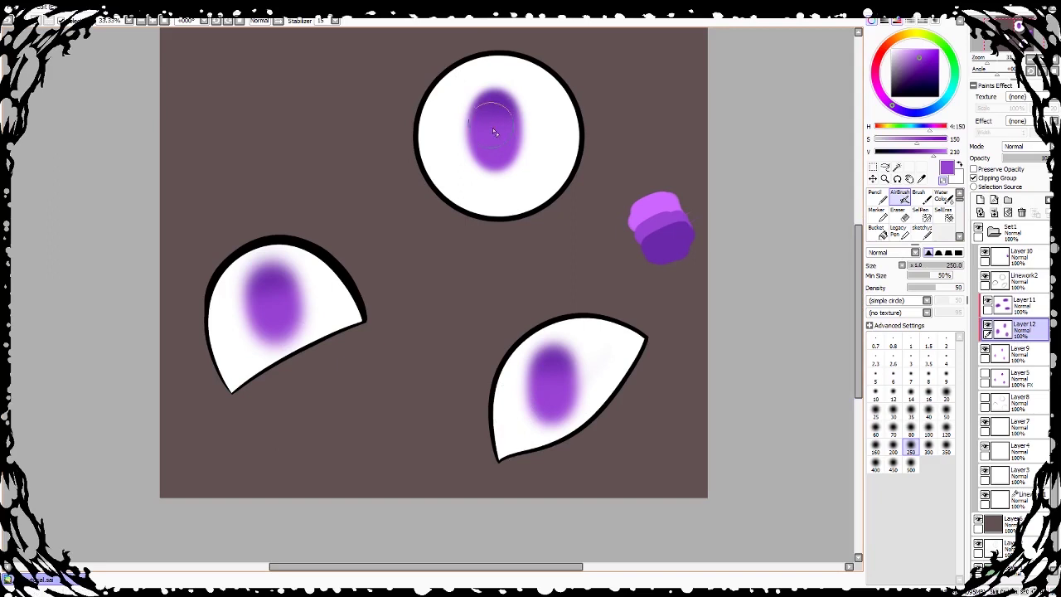
key(bracketleft)
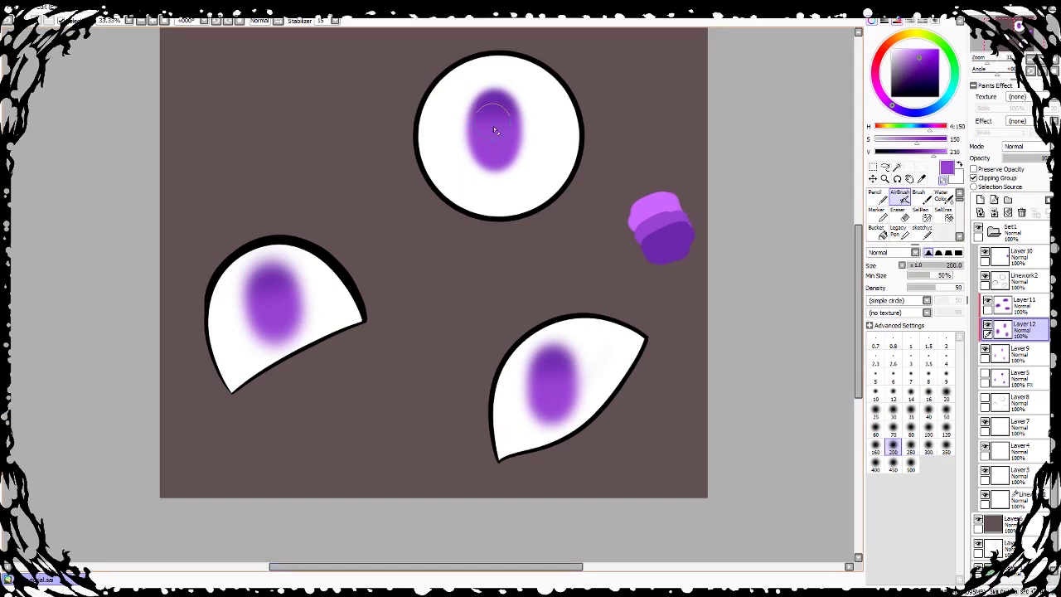
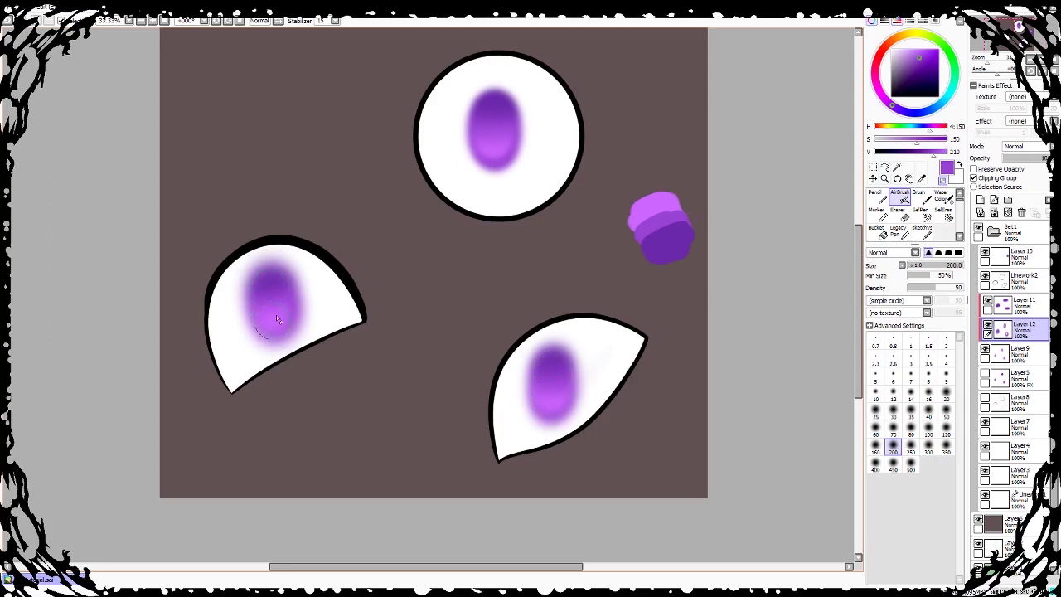
Step: Transfer Layer11's shading down onto Layer12 and set the emptied Layer11 to Multiply
click(1013, 305)
click(1019, 146)
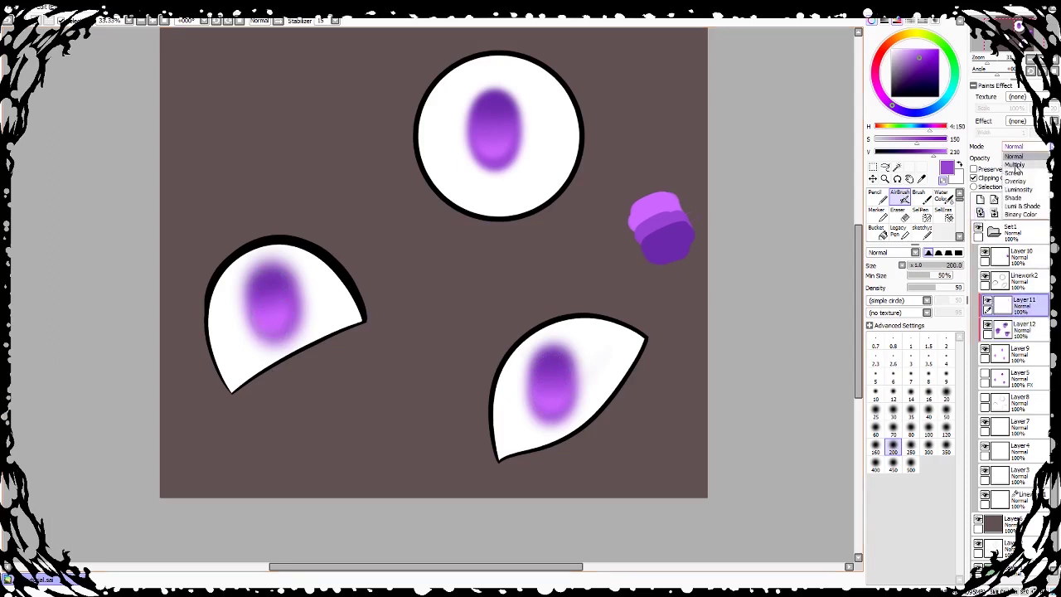
click(1014, 164)
Step: Airbrush a black oval at size 80 in the round eye's pupil and a thin black slit at size 50 in the pointed eye's pupil
click(890, 96)
click(947, 411)
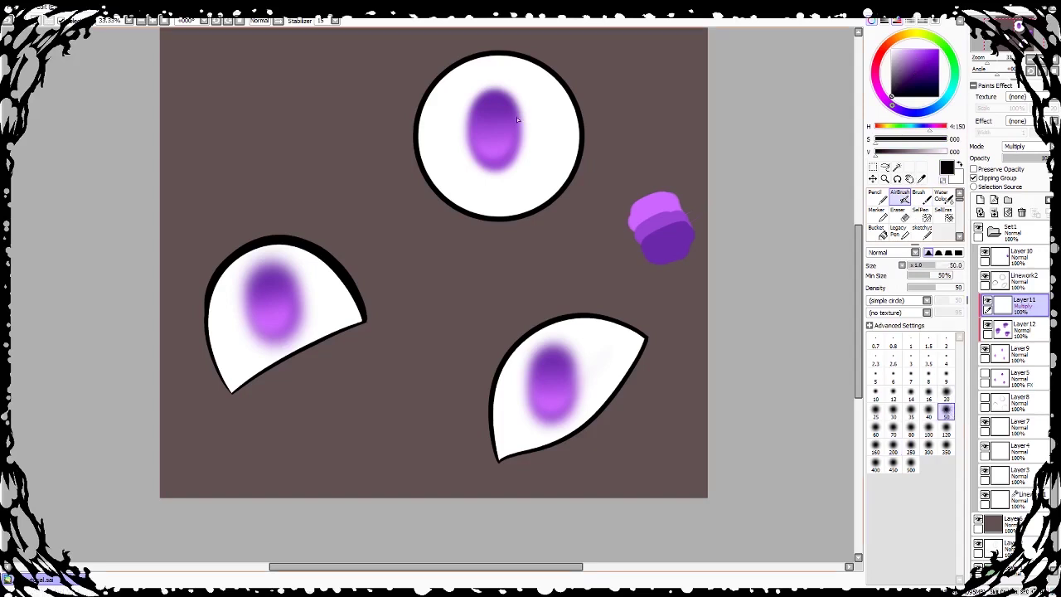
click(909, 428)
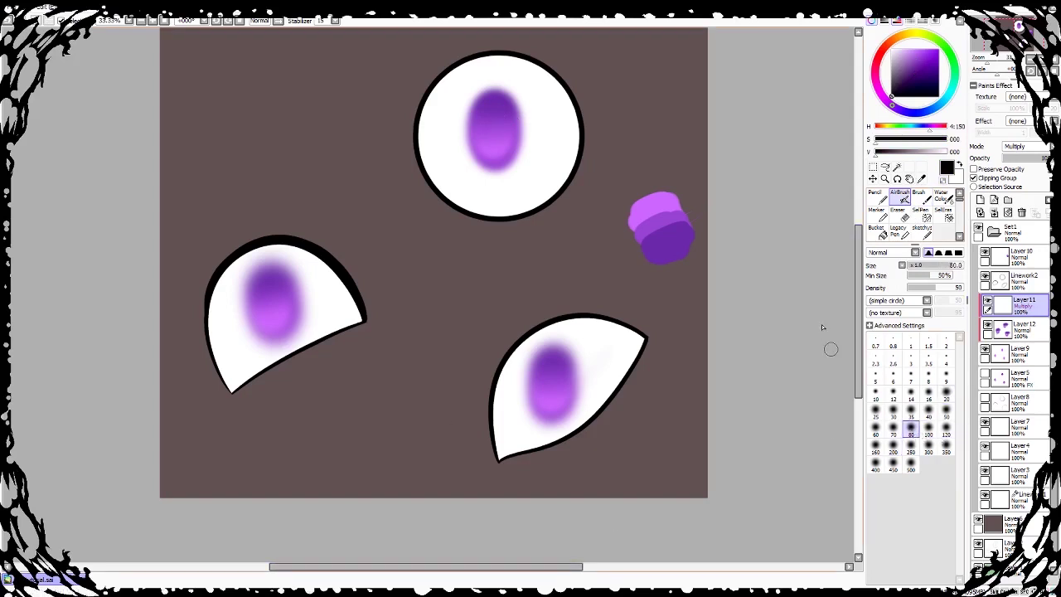
mouse_move(493, 135)
mouse_down()
mouse_move(492, 124)
mouse_move(494, 136)
mouse_up()
click(947, 410)
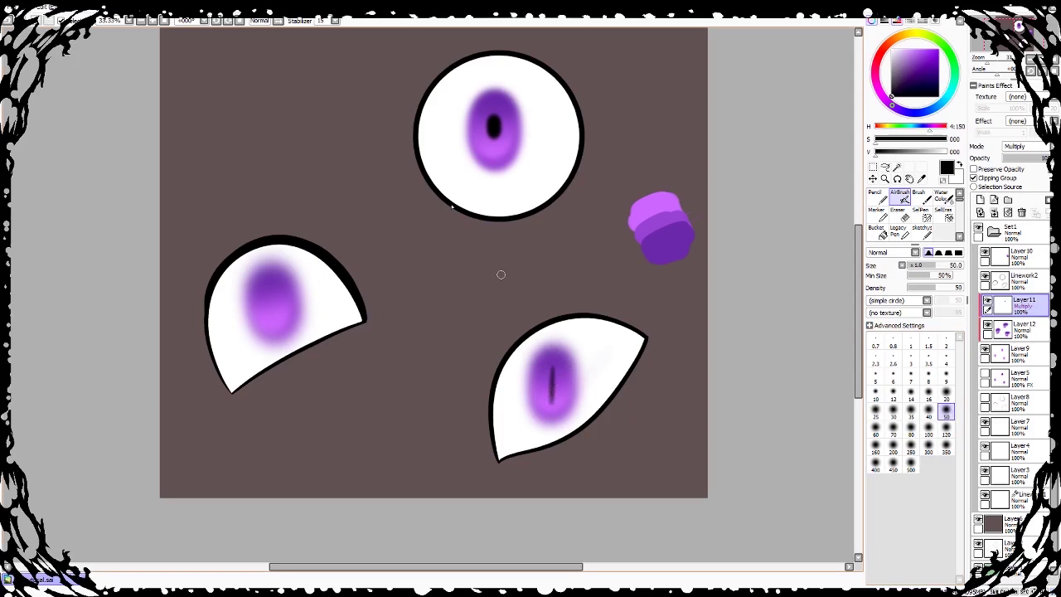
key(ctrl+z)
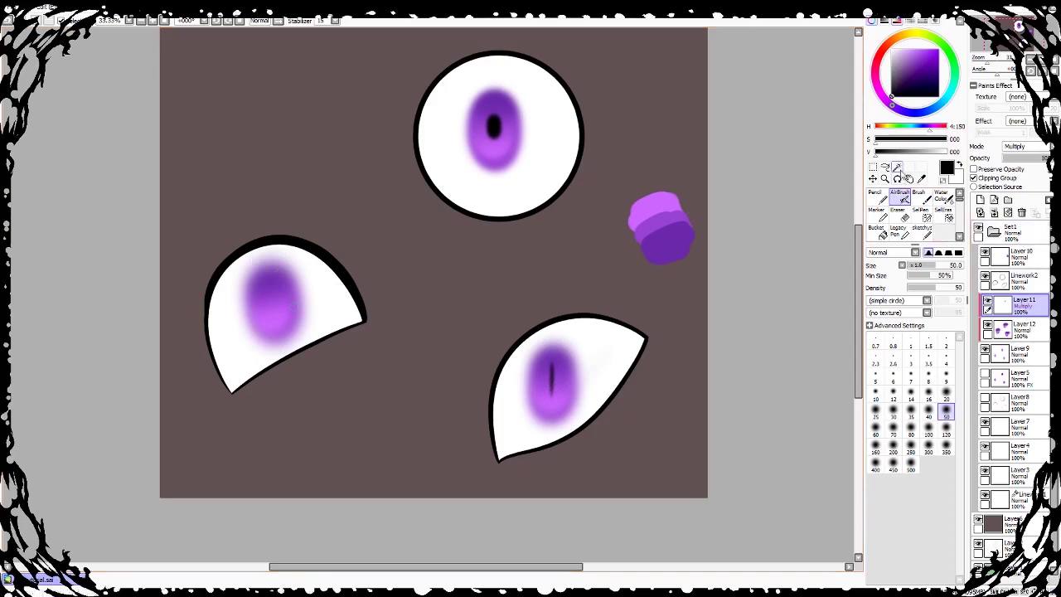
Step: Erase a light purple halo around the round eye's black oval on Layer12 using the transparent Airbrush at size 80
click(897, 168)
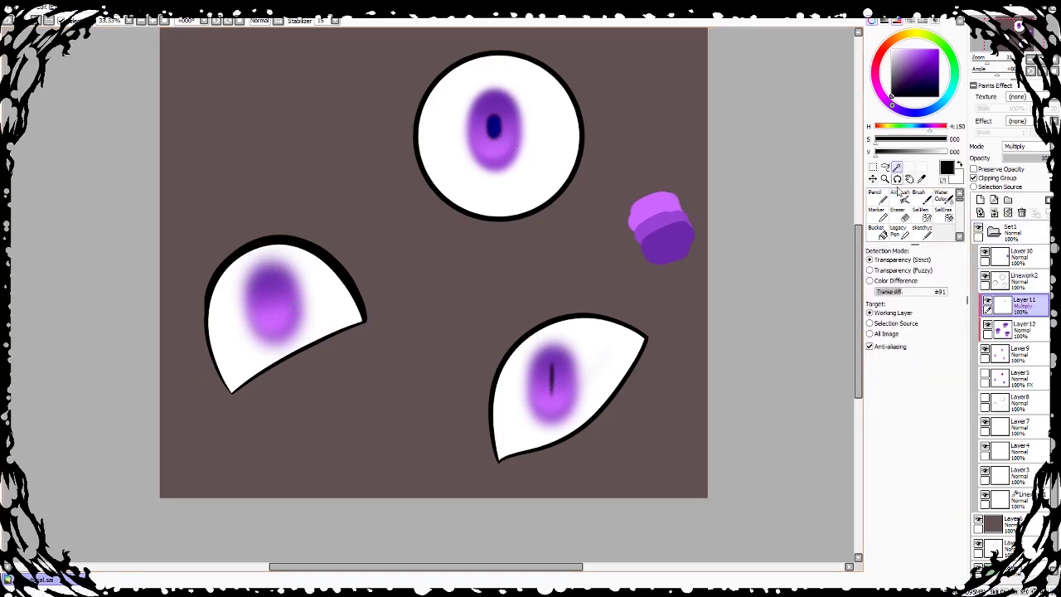
click(871, 167)
click(1004, 338)
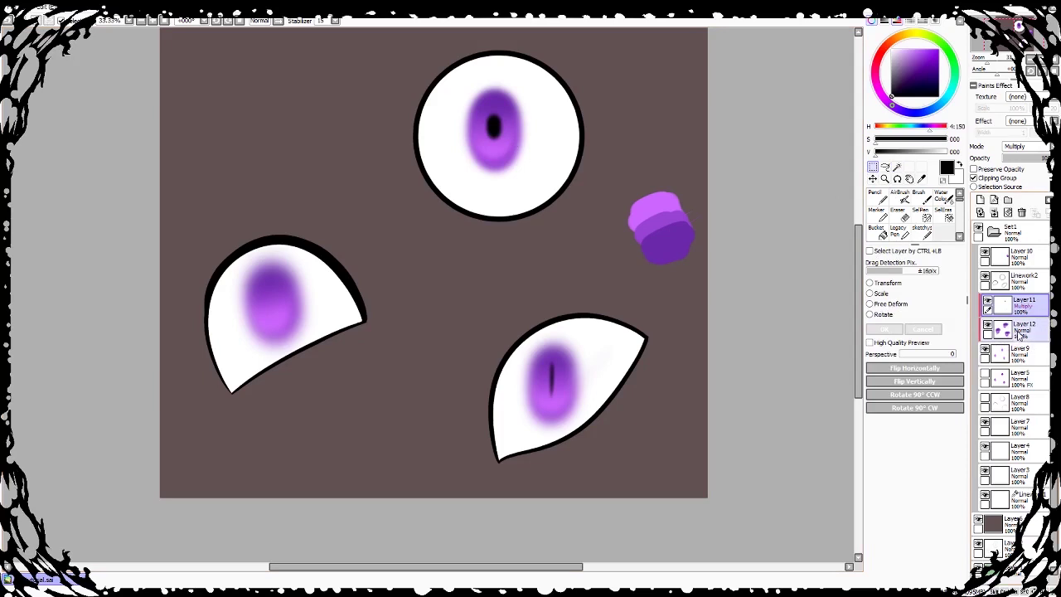
click(1018, 336)
click(899, 196)
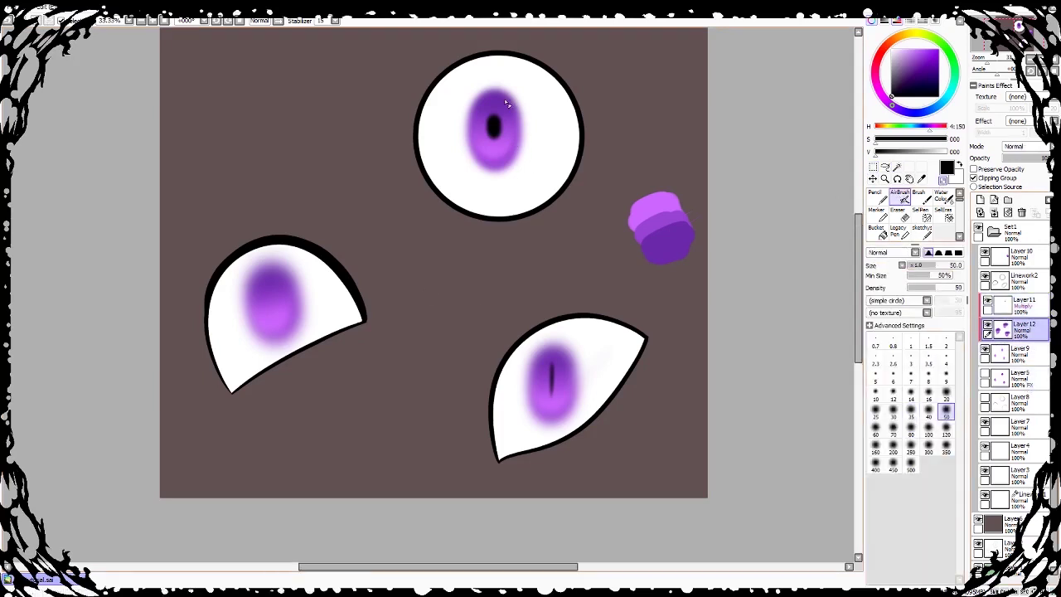
scroll(503, 104, up, 3)
click(928, 409)
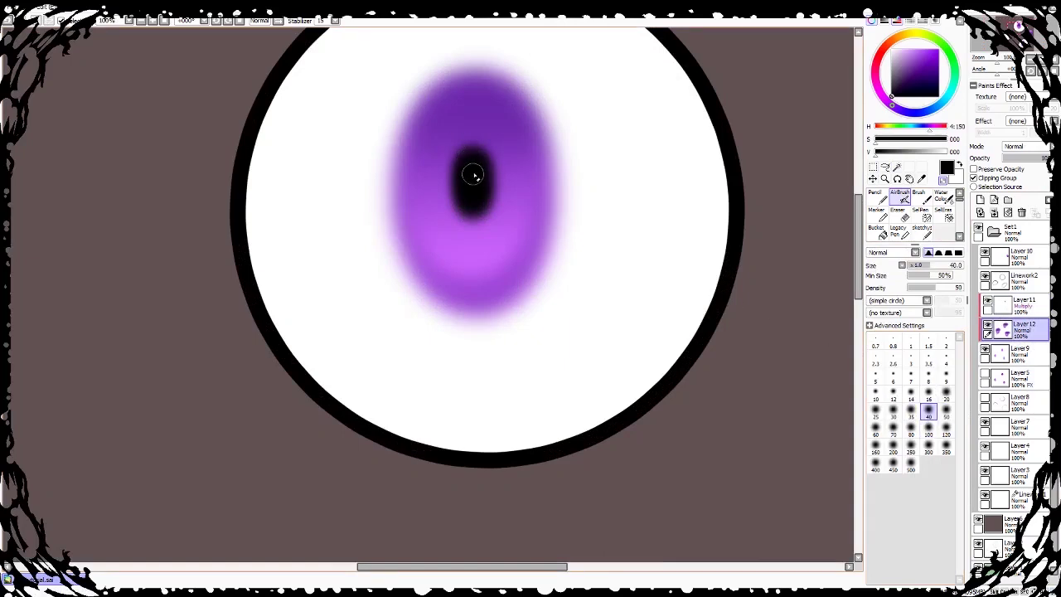
click(911, 426)
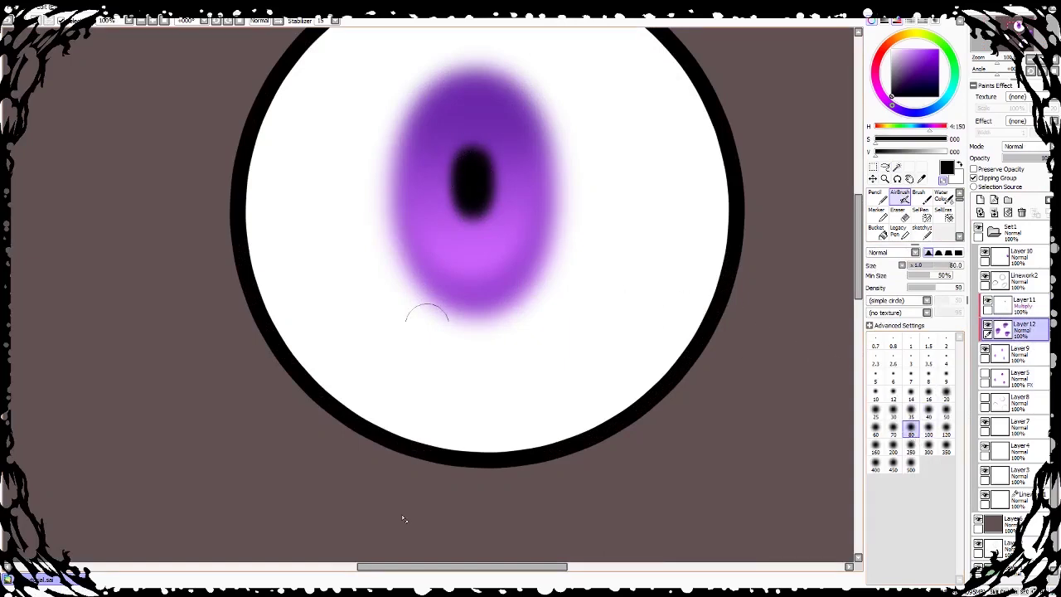
mouse_move(478, 210)
mouse_down()
mouse_move(462, 155)
mouse_move(469, 145)
mouse_move(495, 193)
mouse_move(478, 240)
mouse_move(457, 239)
mouse_up()
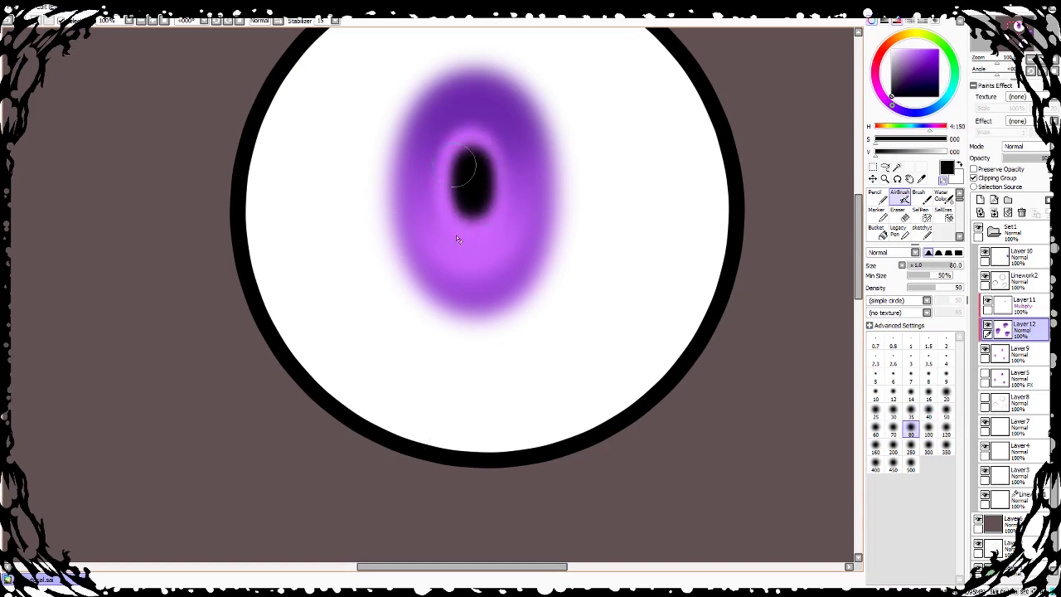
drag(487, 181, 492, 188)
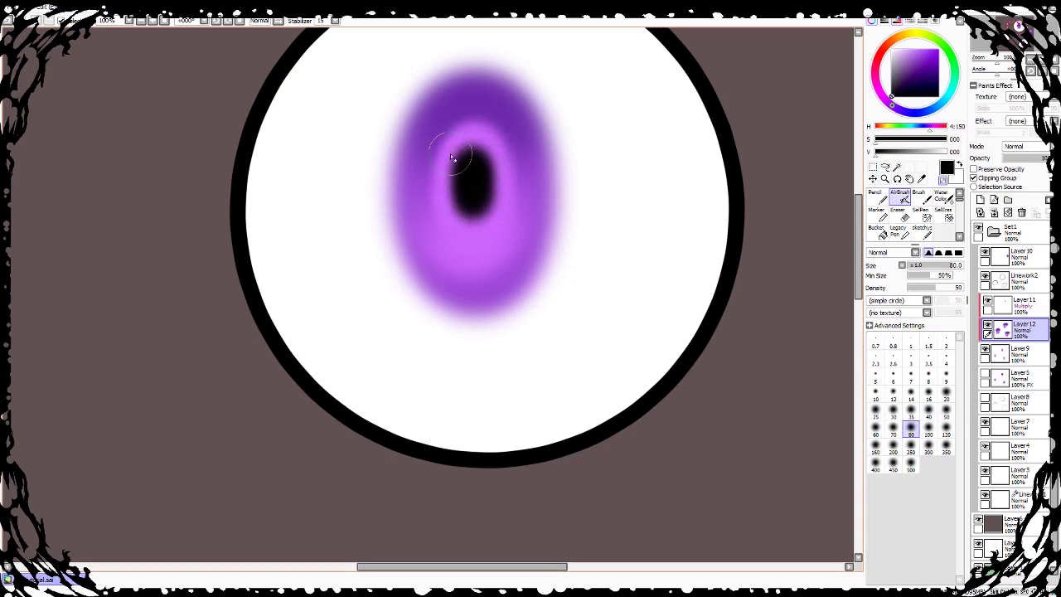
Step: Erase a thin light purple halo around the black slit in the pointed eye, bringing the transparent Airbrush to size 80
scroll(464, 166, down, 8)
scroll(461, 300, up, 5)
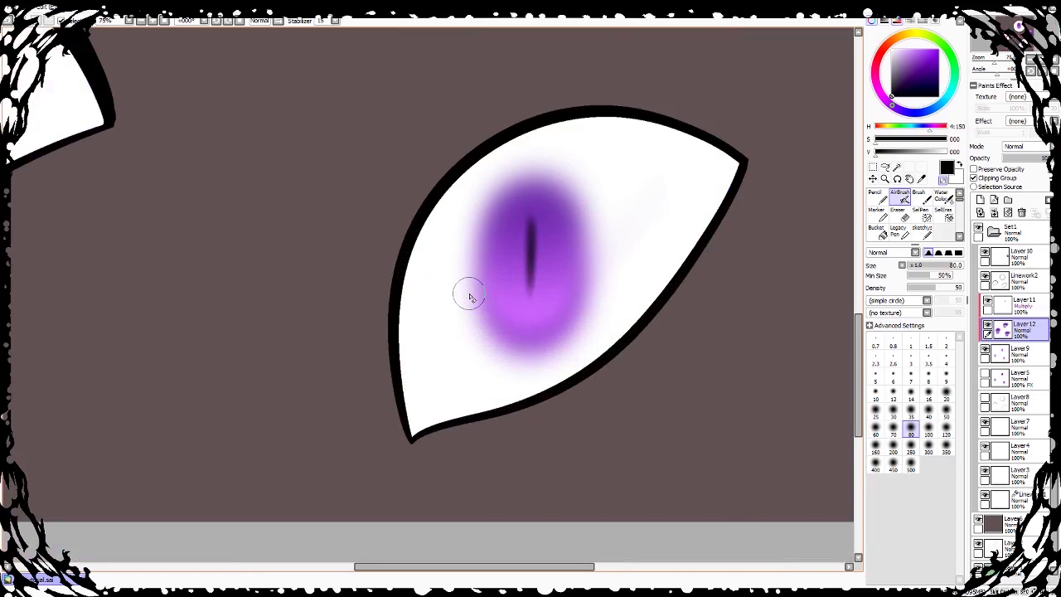
key(bracketleft)
key(bracketleft)
key(bracketleft)
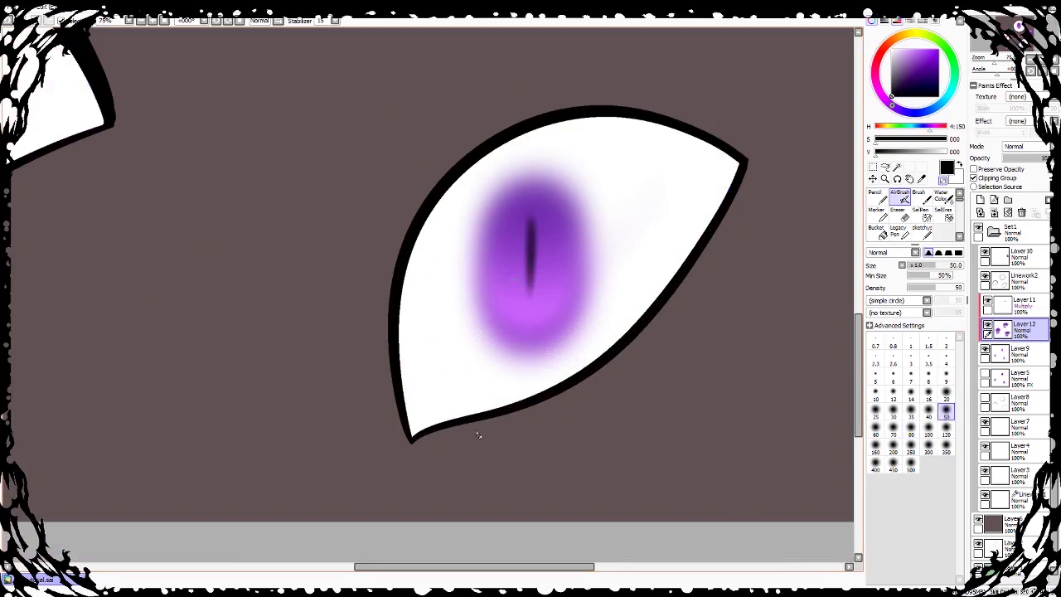
key(bracketright)
key(bracketright)
key(bracketright)
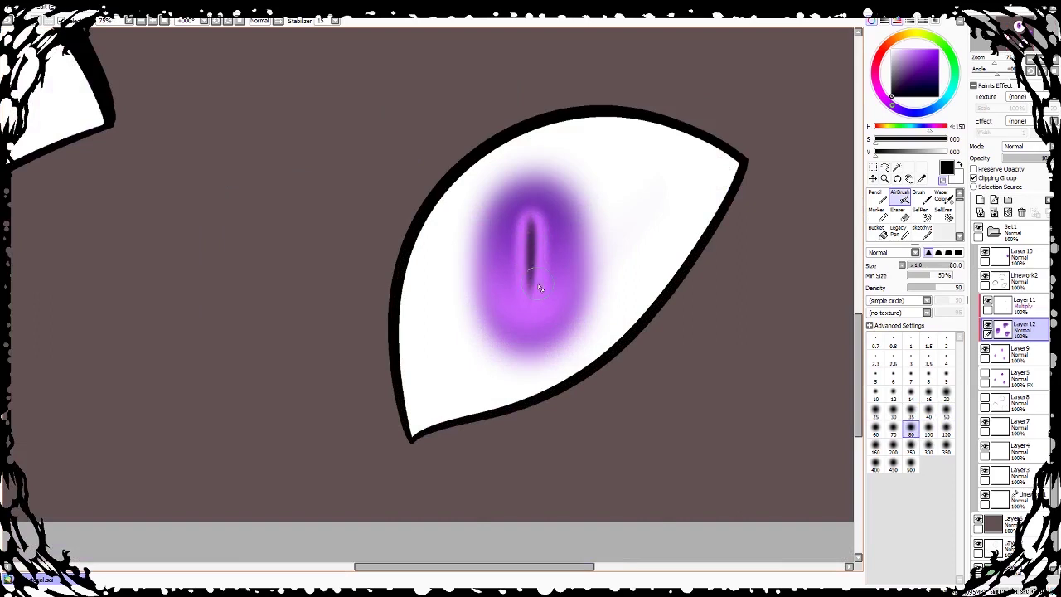
Step: Erase a soft light purple oval in the centre of the half-round eye's pupil using the transparent Airbrush at size 100
scroll(581, 200, down, 6)
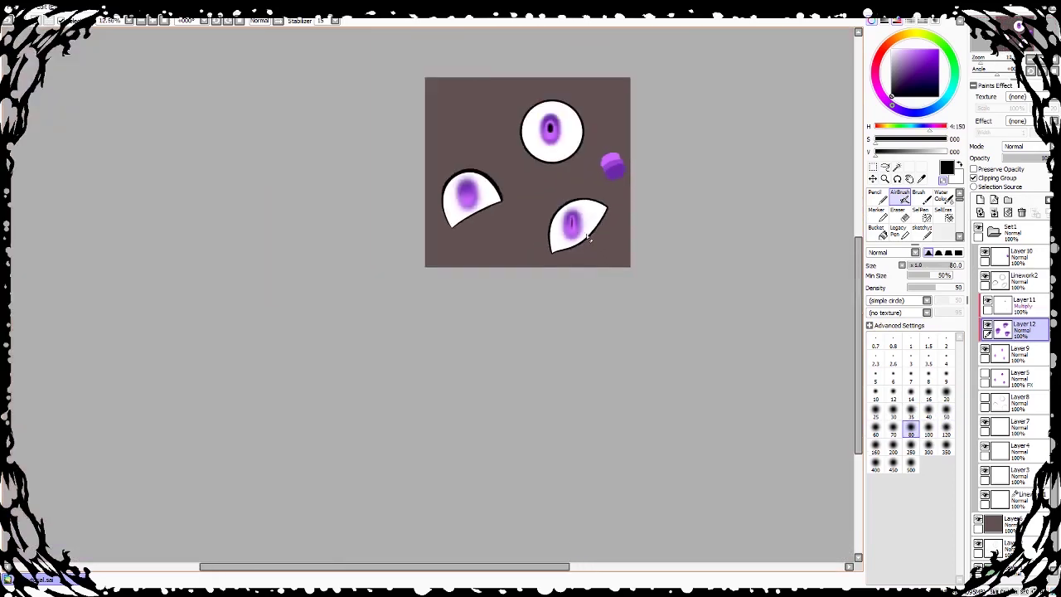
scroll(585, 135, up, 3)
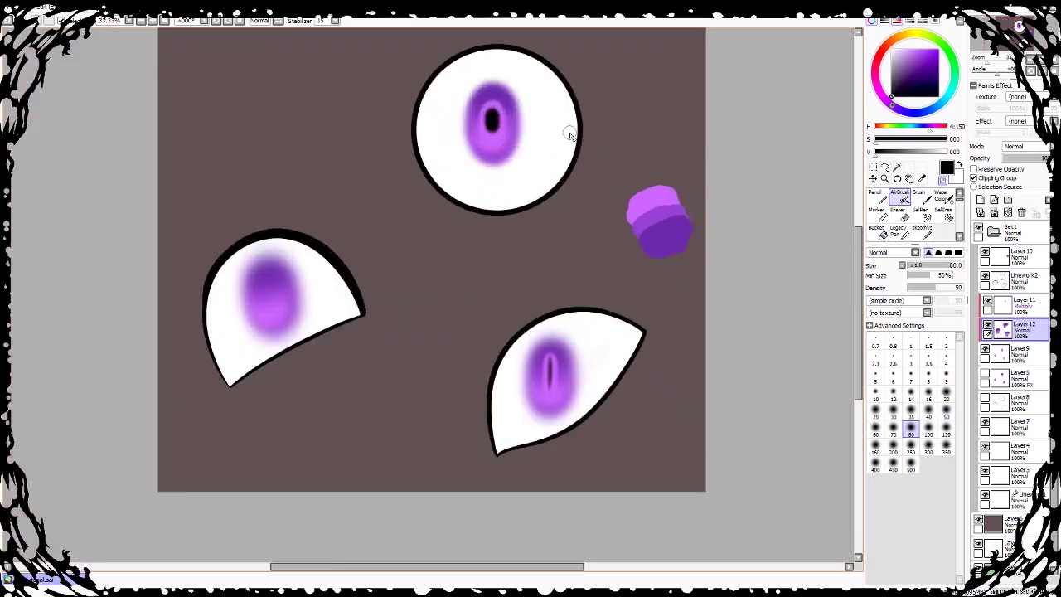
click(928, 427)
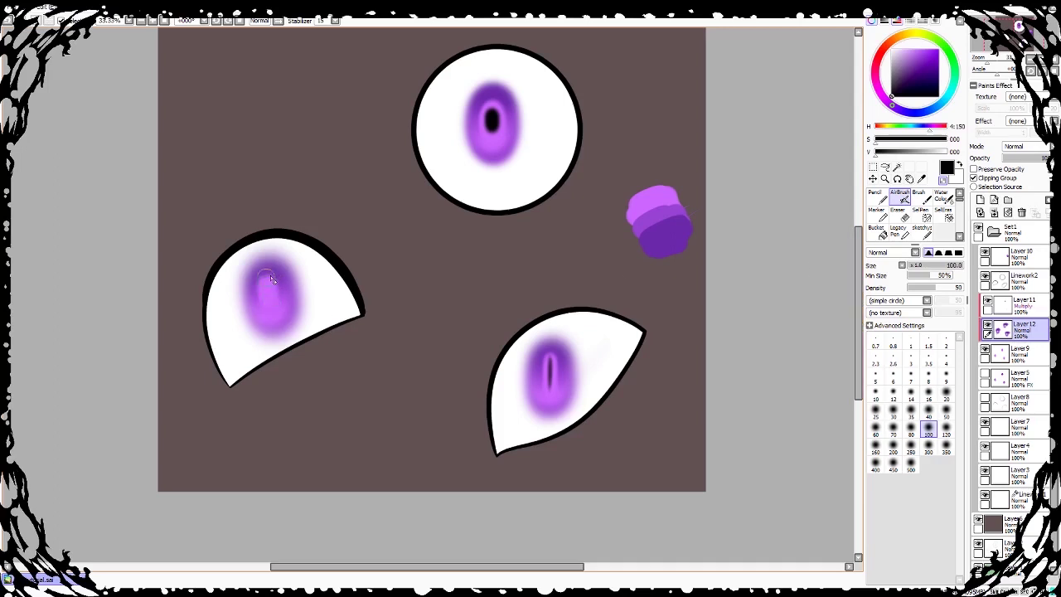
scroll(858, 285, up, 1)
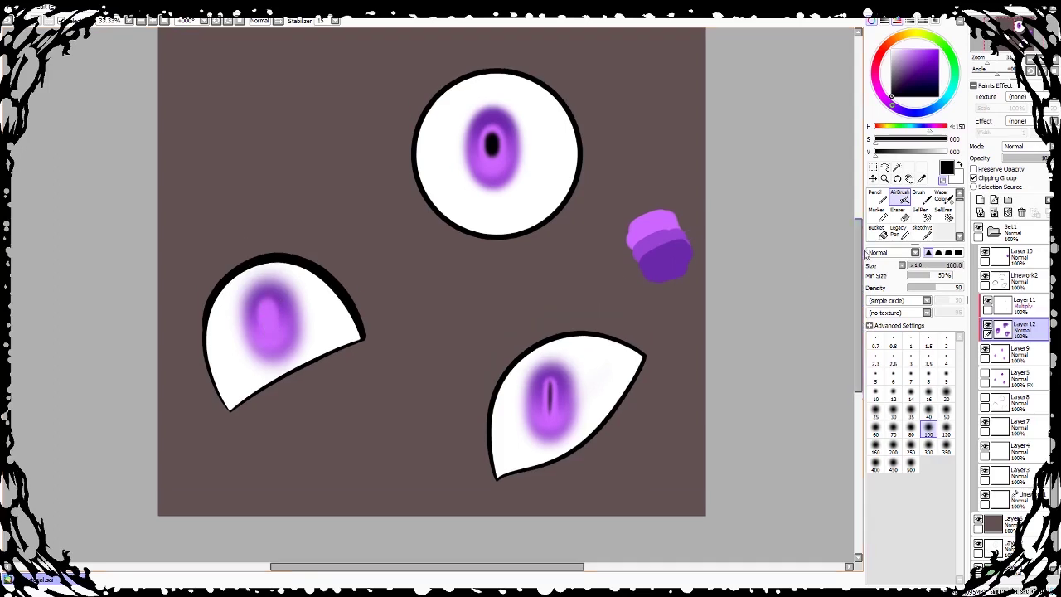
Step: Merge Layer11 and Layer12 down into Layer9 and add a new clipped layer above it in Luminosity mode
click(987, 301)
click(987, 300)
click(1008, 305)
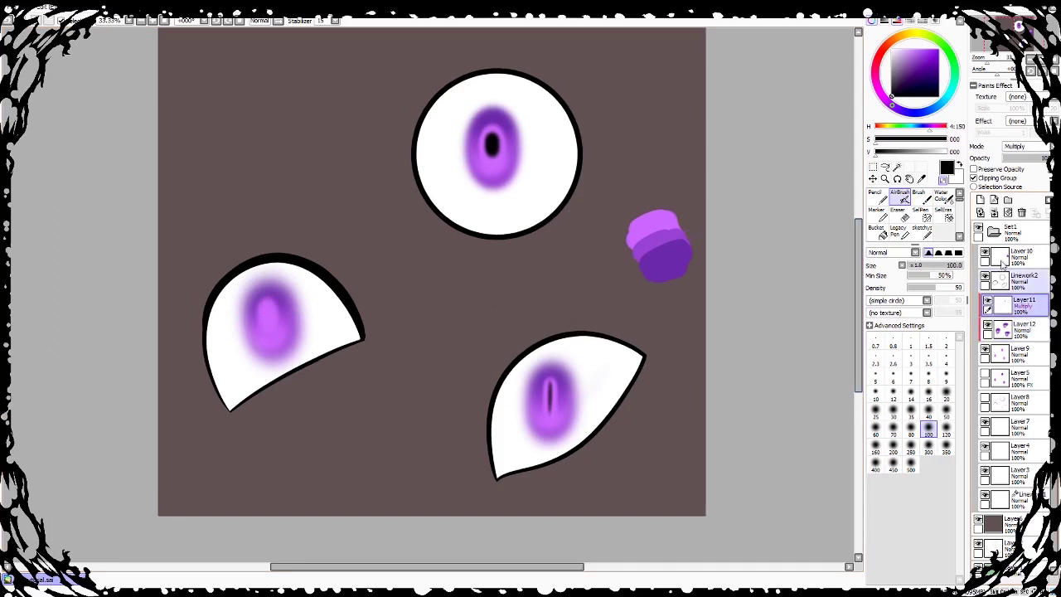
click(994, 212)
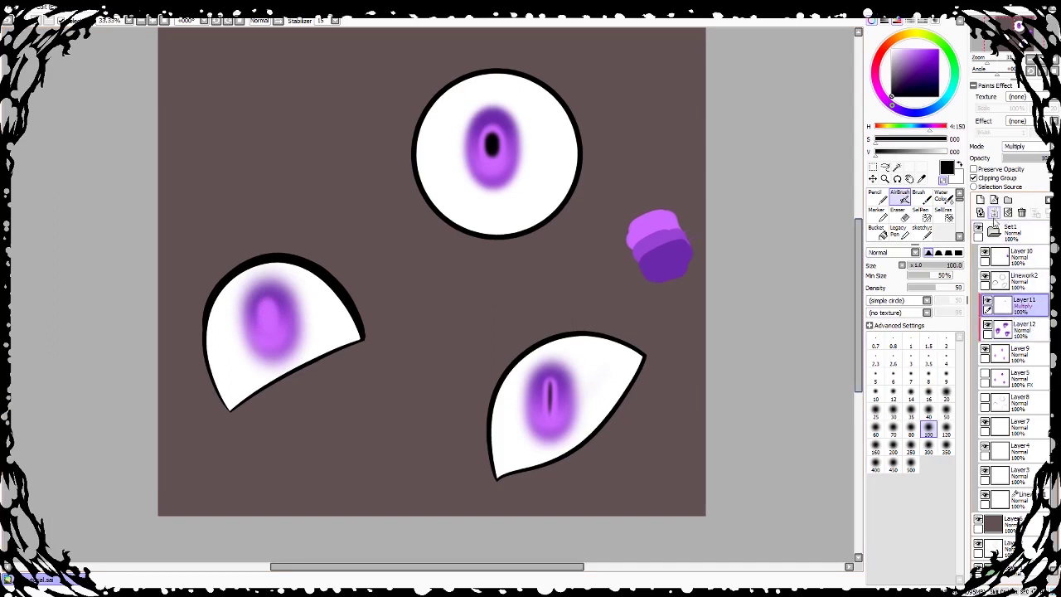
click(1016, 146)
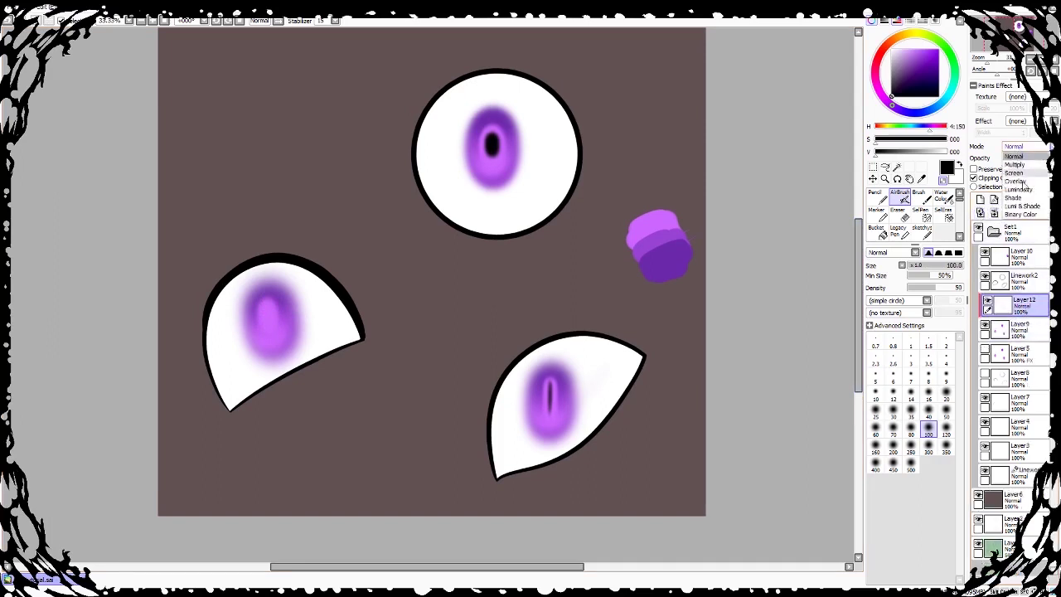
click(1020, 189)
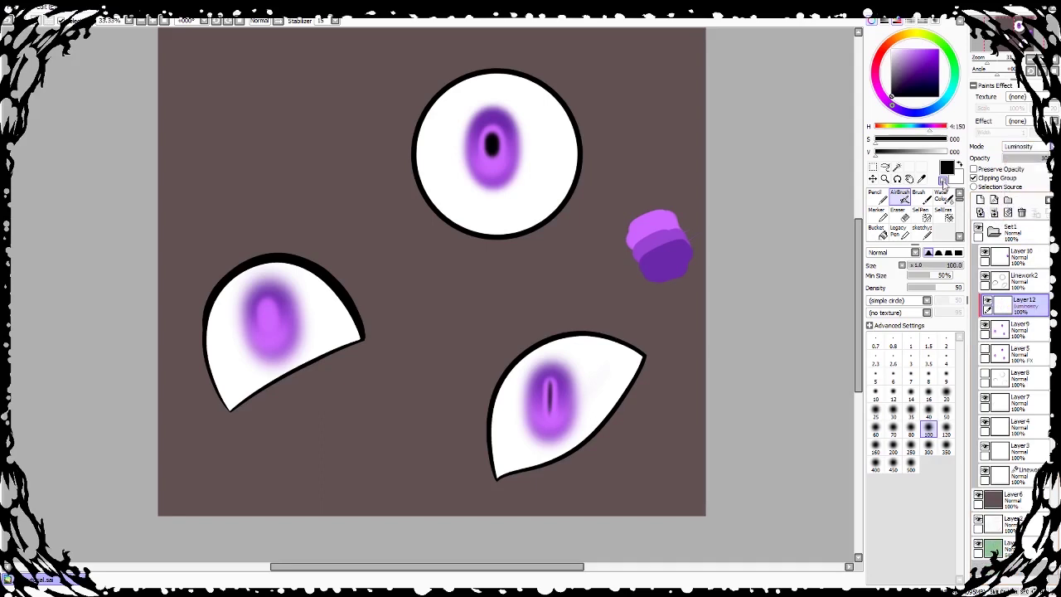
Step: Airbrush curved light glows at size 120 along the lower part of all three pupils using the light purple sampled from the swatch
click(923, 179)
click(657, 220)
click(899, 196)
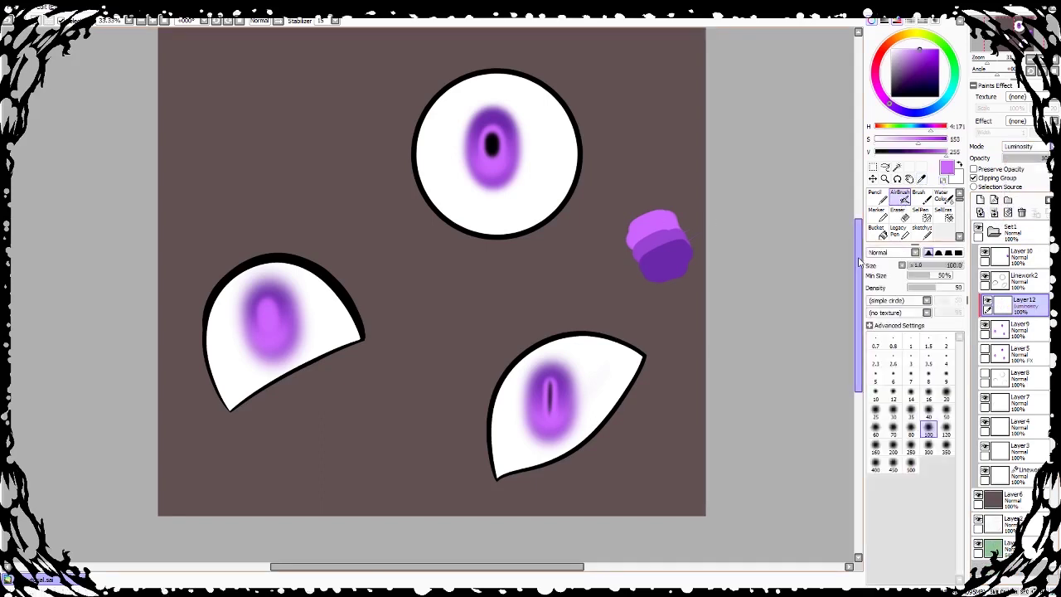
scroll(497, 290, up, 2)
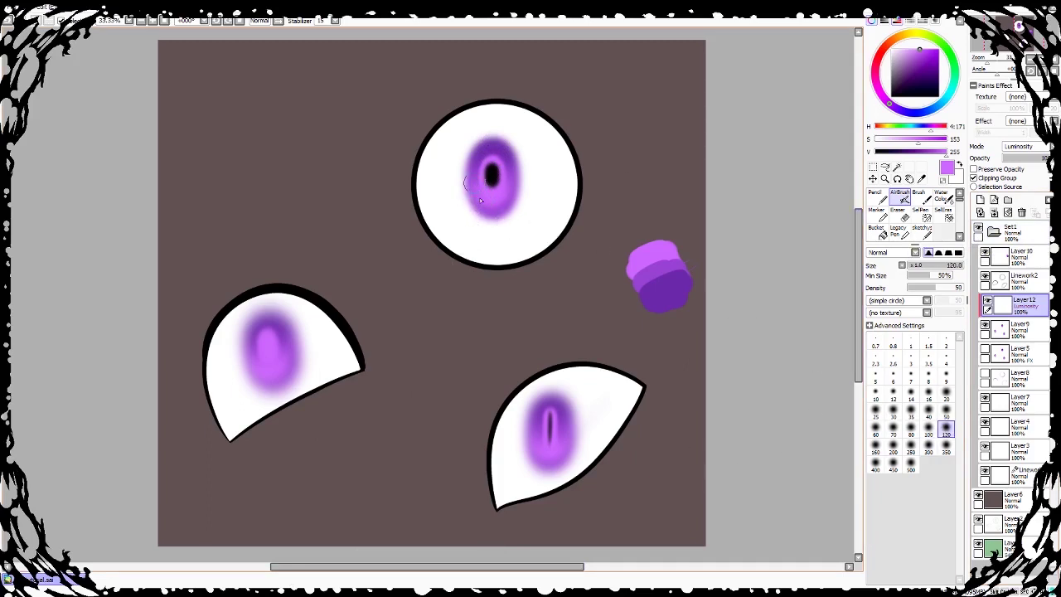
drag(478, 190, 506, 196)
drag(541, 449, 564, 427)
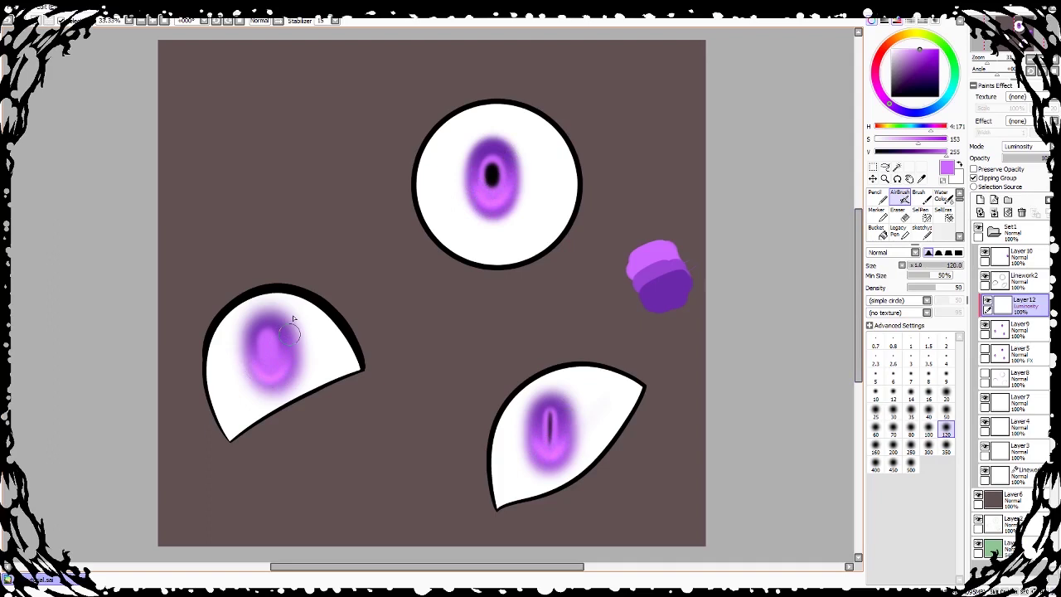
Step: Add another clipped Luminosity layer and airbrush a large round highlight at the upper left of the round eye's pupil
click(980, 199)
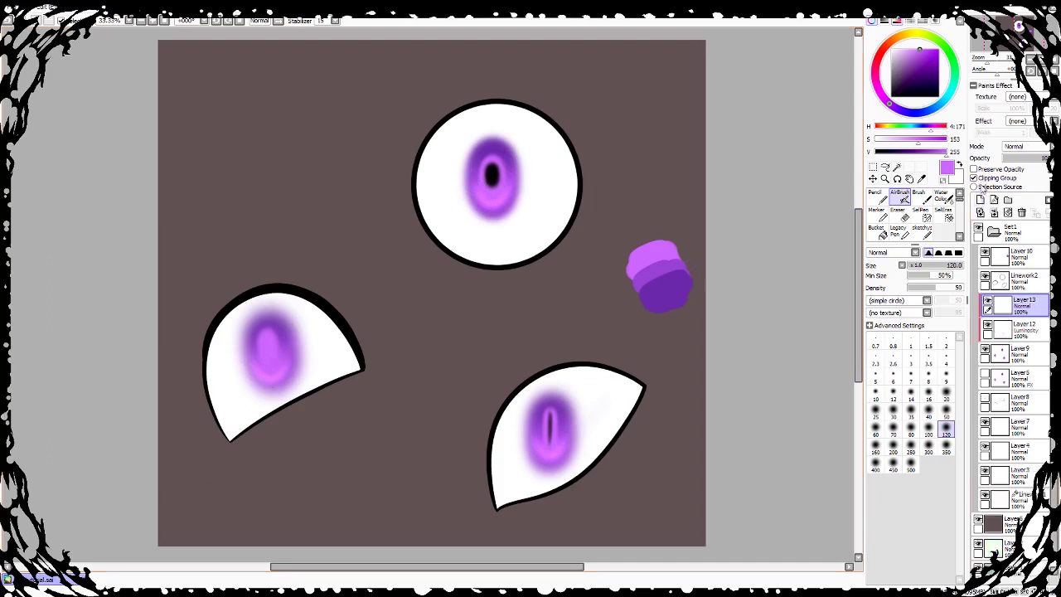
click(1018, 146)
click(1021, 190)
scroll(458, 150, up, 3)
mouse_move(536, 166)
mouse_down()
mouse_move(509, 147)
mouse_move(518, 170)
mouse_up()
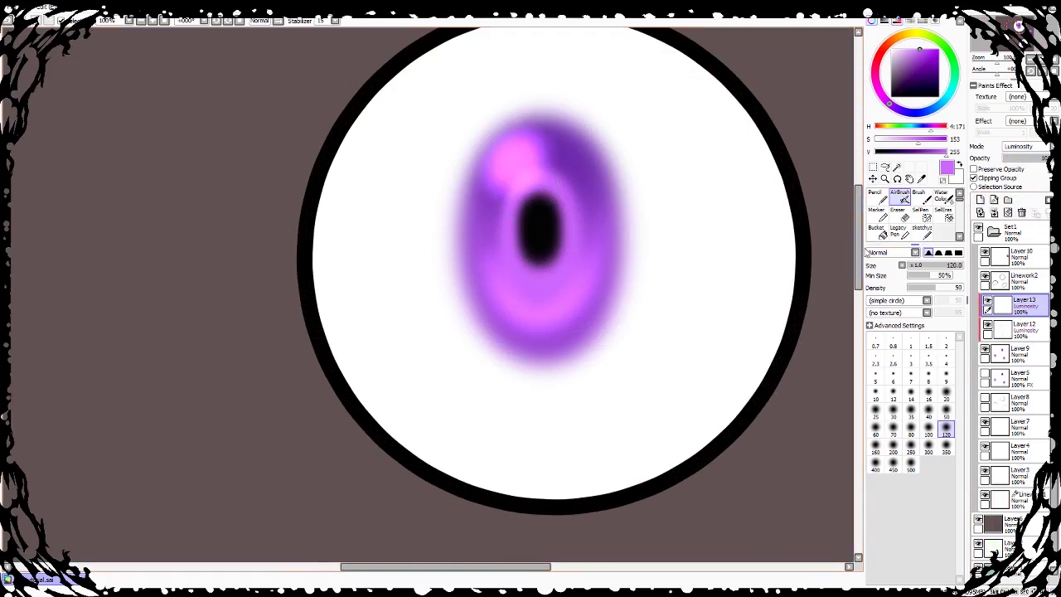
Step: Airbrush matching large highlights at the upper left of the pointed eye's and the half-round eye's pupils
scroll(698, 244, down, 10)
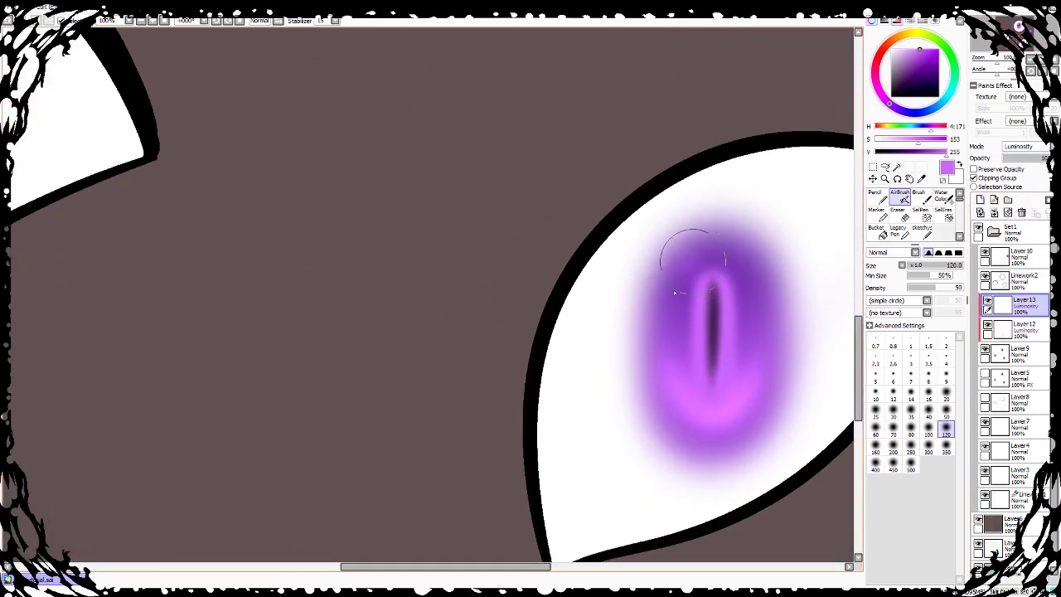
mouse_move(687, 248)
mouse_down()
mouse_move(675, 248)
mouse_move(711, 297)
mouse_up()
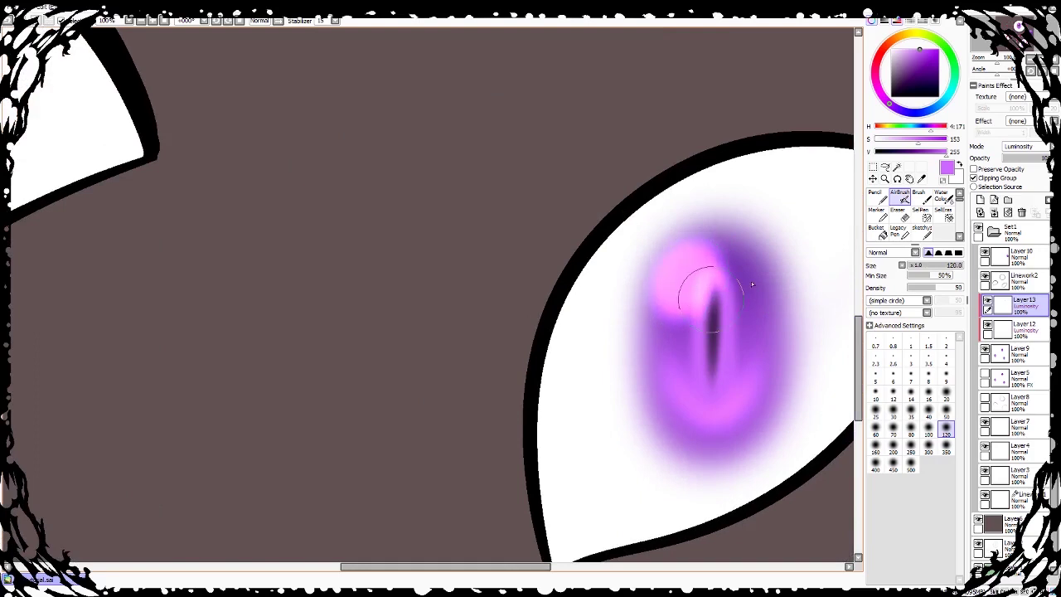
scroll(751, 281, down, 4)
scroll(717, 191, up, 1)
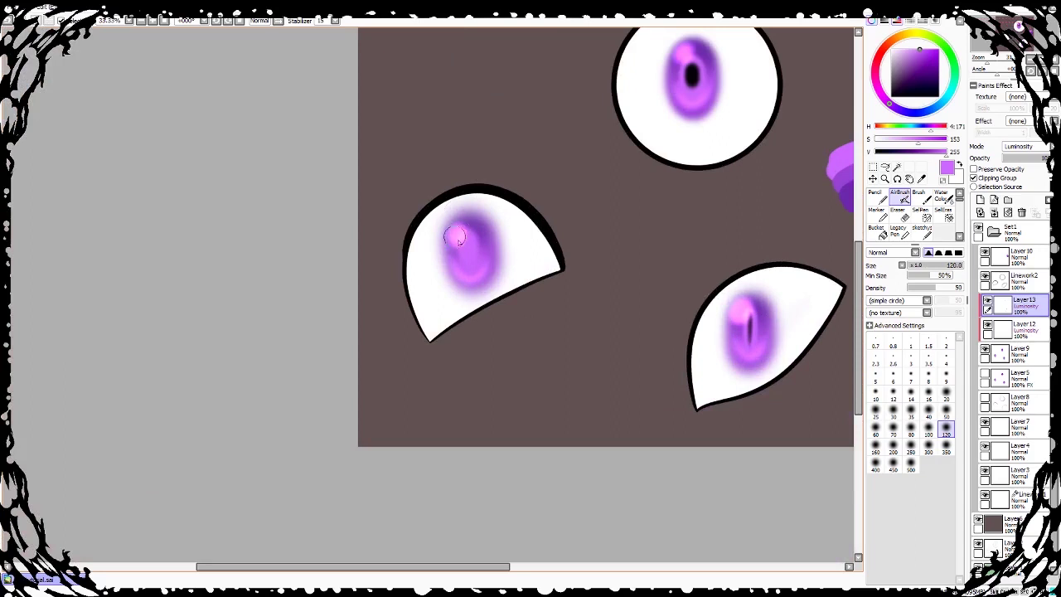
drag(472, 567, 522, 577)
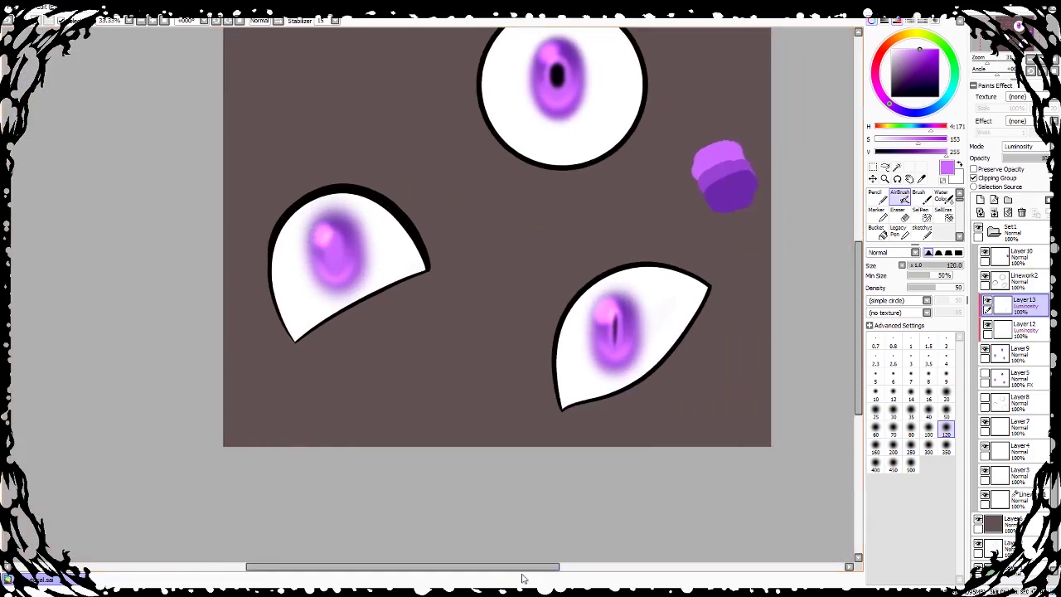
Step: Dot small Airbrush highlights at size 50 along the lower glow of all three pupils on Layer13
click(946, 411)
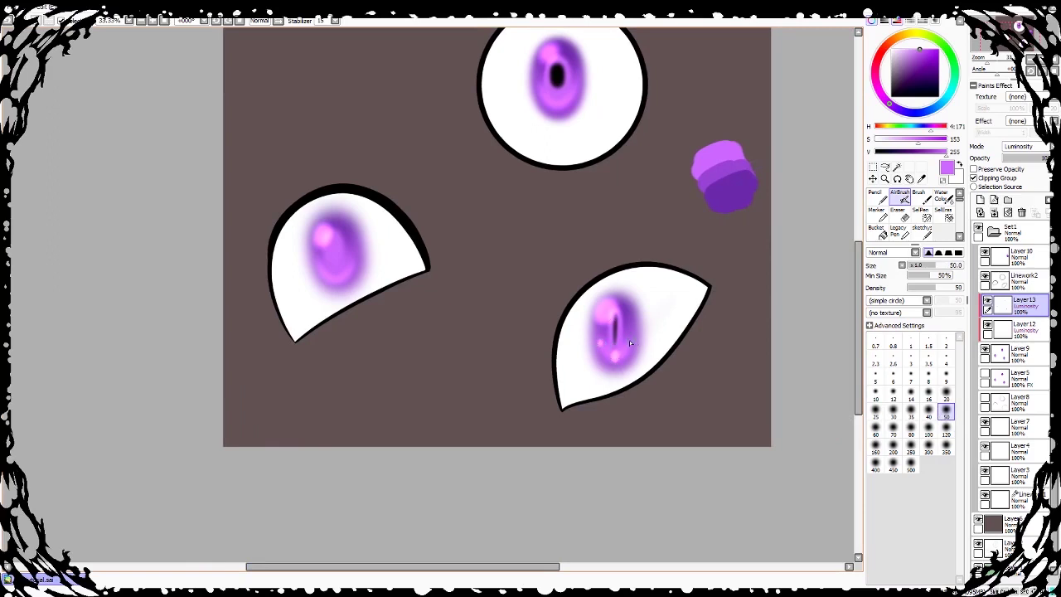
click(340, 278)
scroll(842, 303, up, 2)
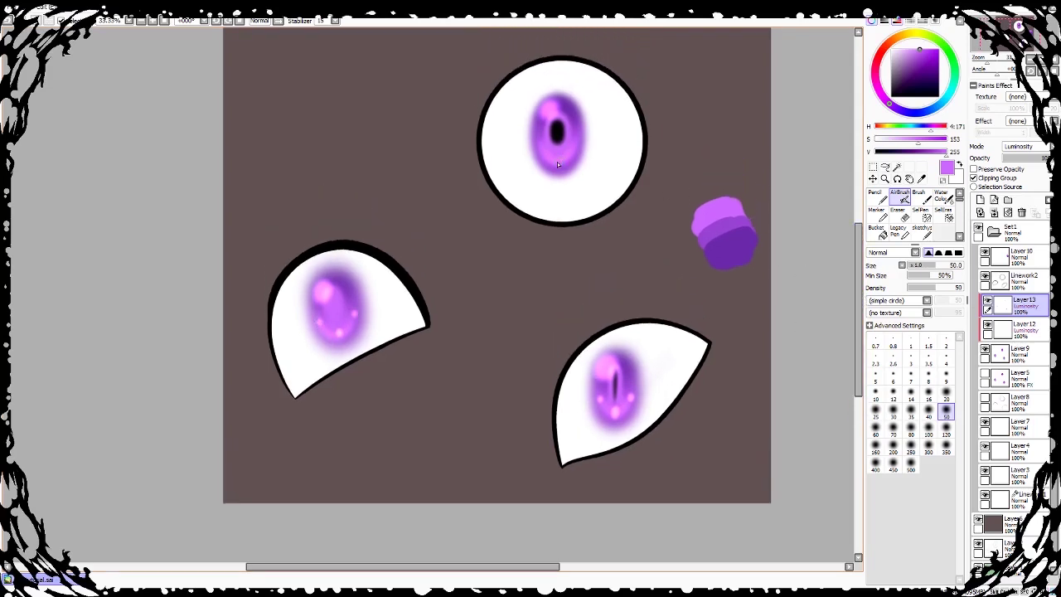
click(558, 160)
scroll(863, 318, up, 2)
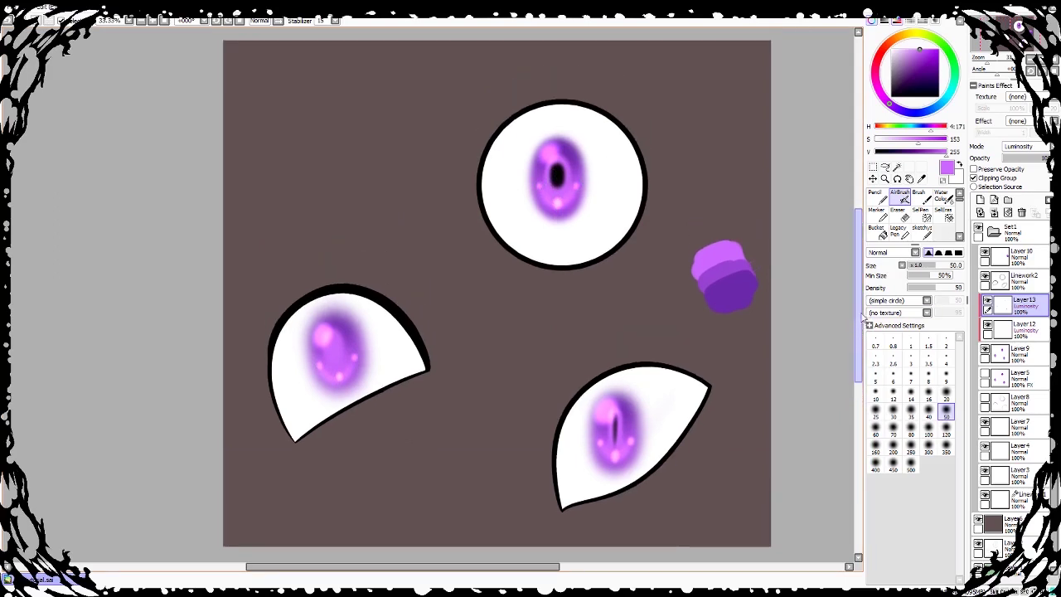
Step: Lower Layer13's opacity and transfer its highlights down onto Layer12
mouse_move(1042, 159)
mouse_down()
mouse_move(1028, 158)
mouse_move(1049, 158)
mouse_up()
click(981, 213)
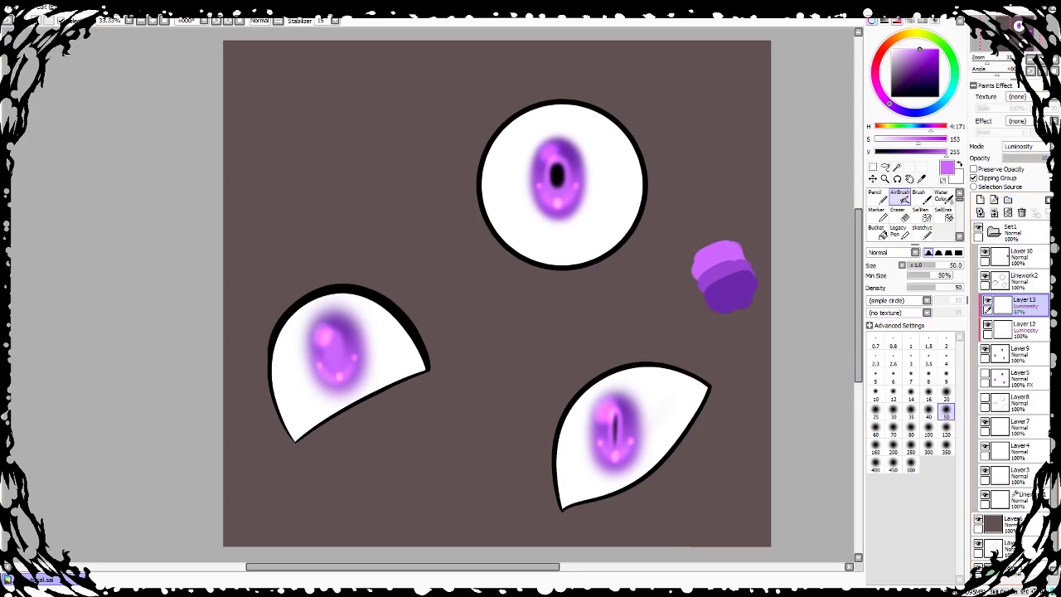
Step: Airbrush a white spot at size 100 over the large upper highlight in each of the three pupils
click(959, 165)
click(928, 427)
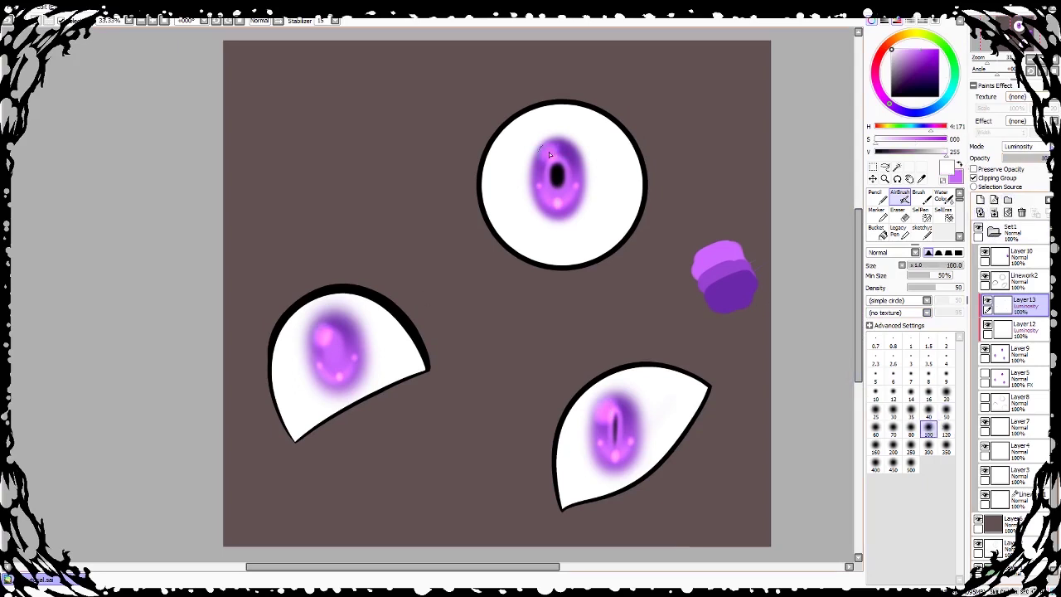
drag(549, 154, 550, 156)
drag(603, 410, 601, 406)
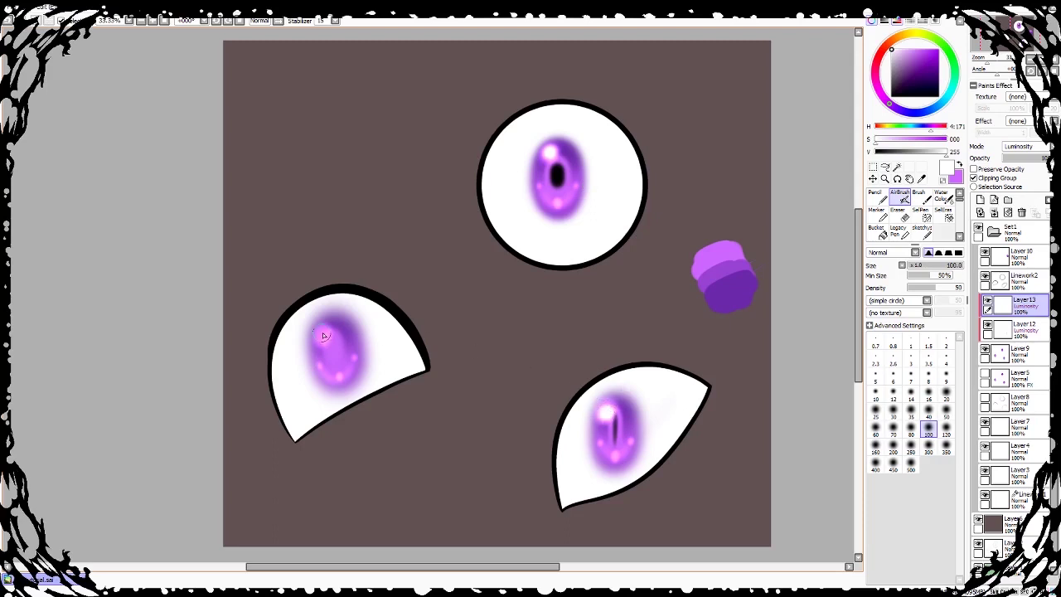
drag(324, 335, 324, 333)
Step: Merge the Luminosity layers down into Layer9 and set that layer's Fringe width to 15
click(994, 213)
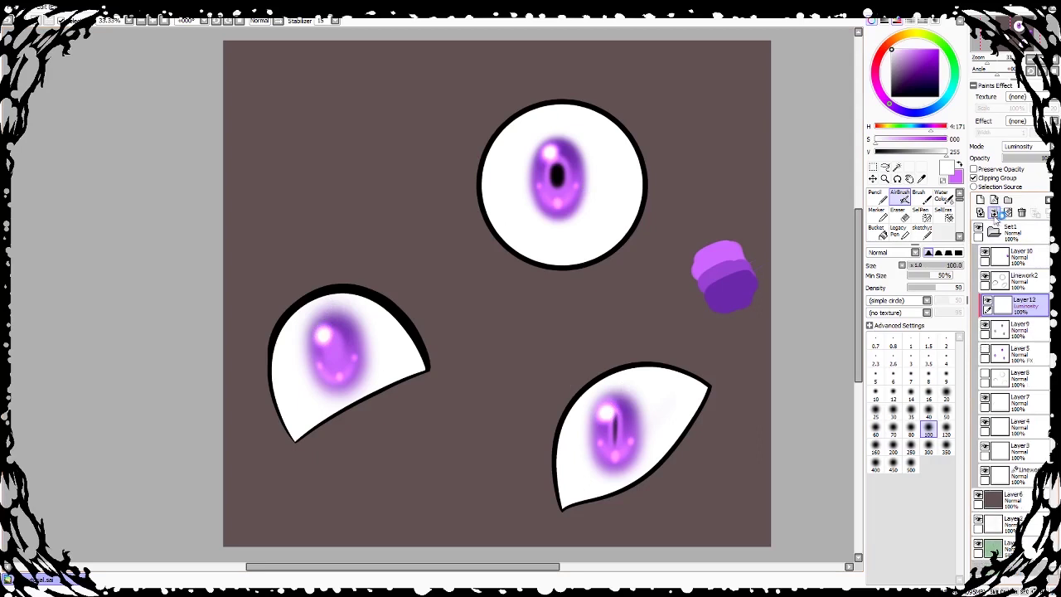
click(994, 213)
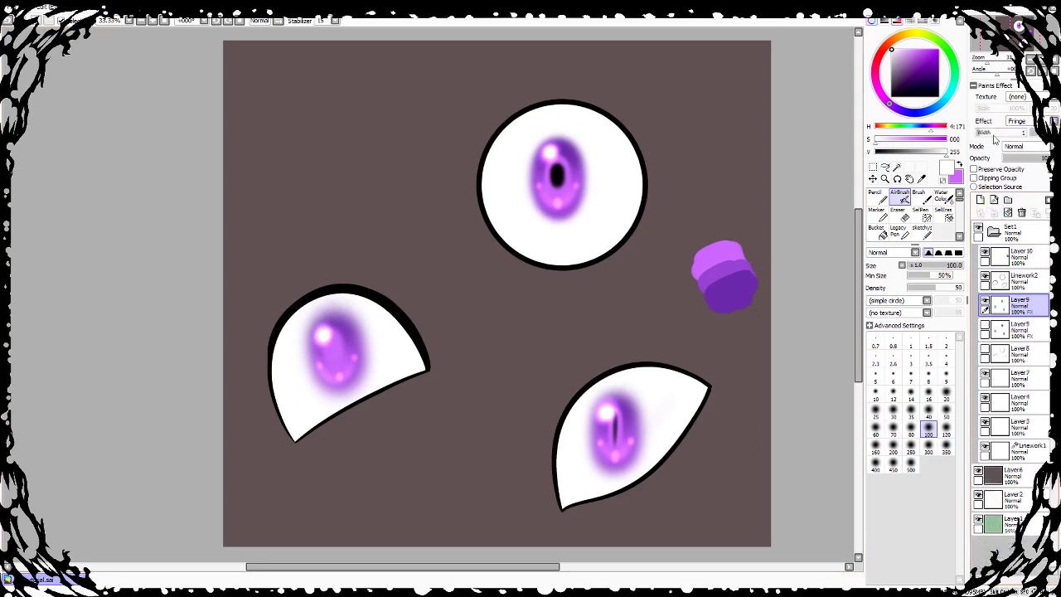
drag(981, 132, 1017, 133)
scroll(859, 290, down, 1)
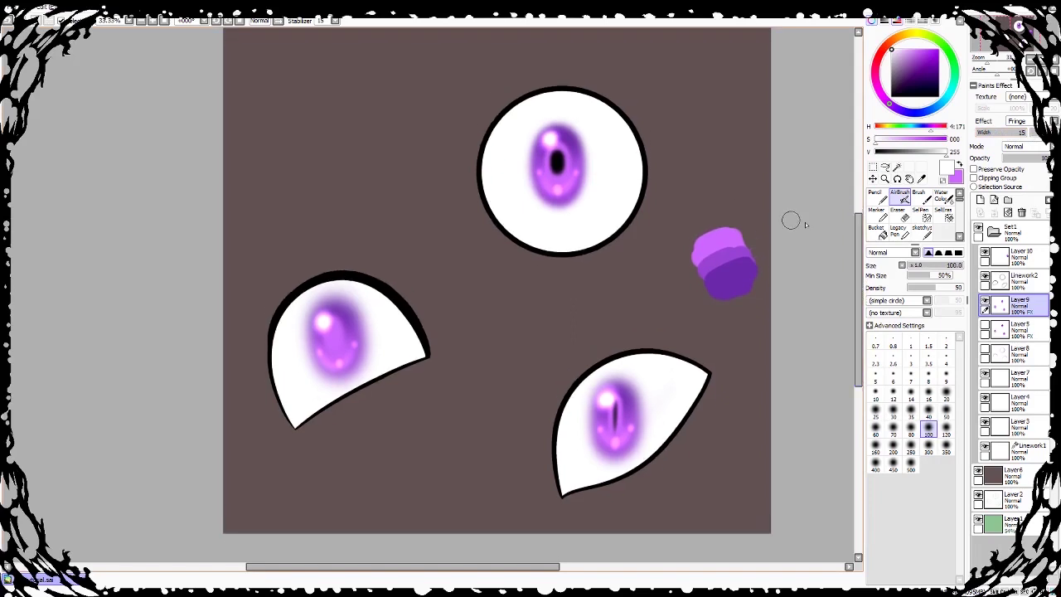
scroll(862, 328, up, 2)
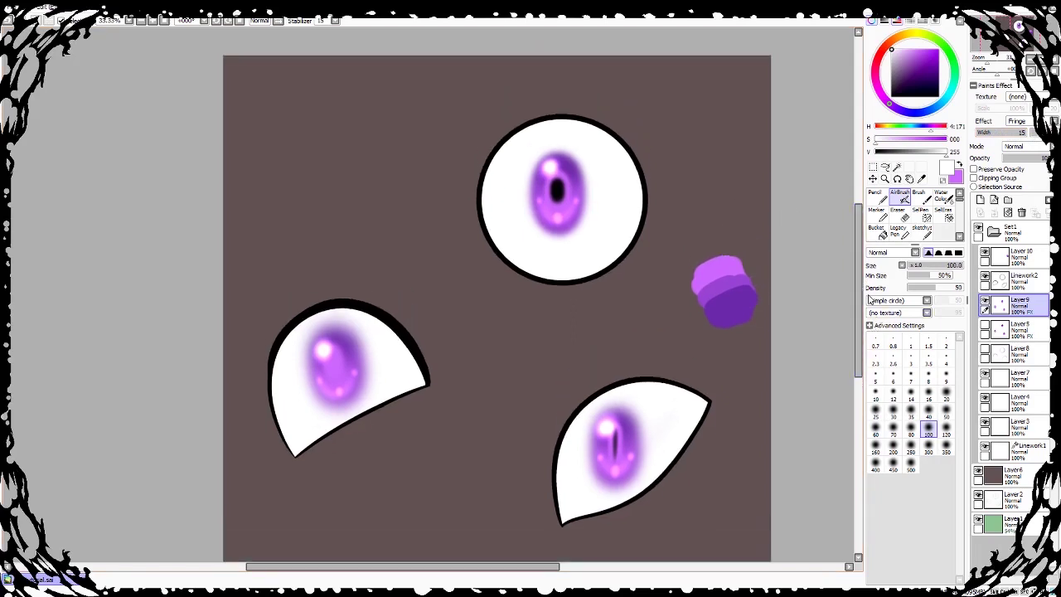
Step: Show Layer8's shading on the eye whites and sample the round eye's mauve shadow as the secondary colour
click(984, 349)
click(920, 178)
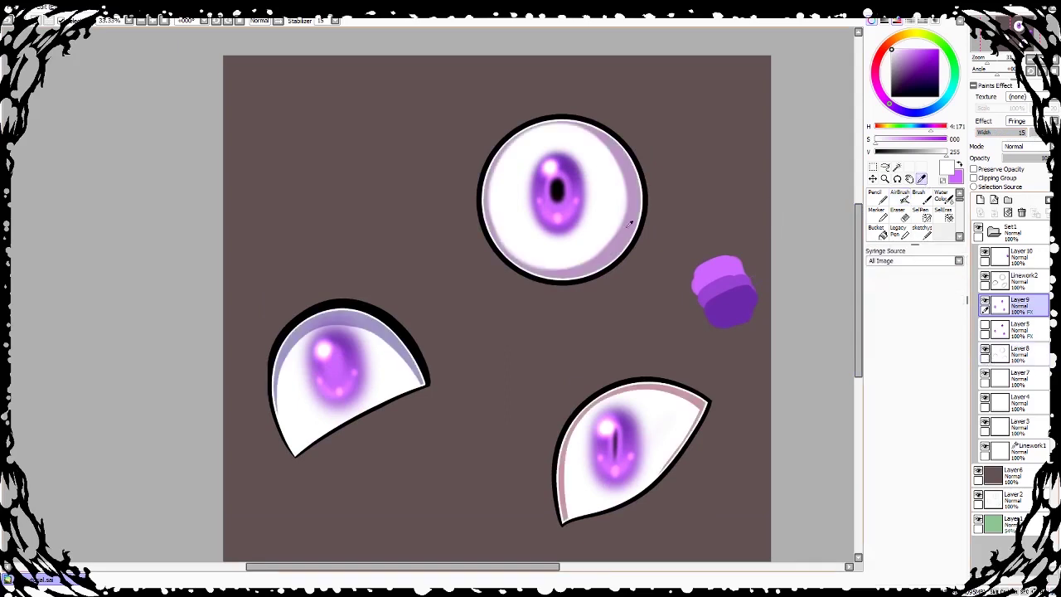
click(629, 222)
click(960, 167)
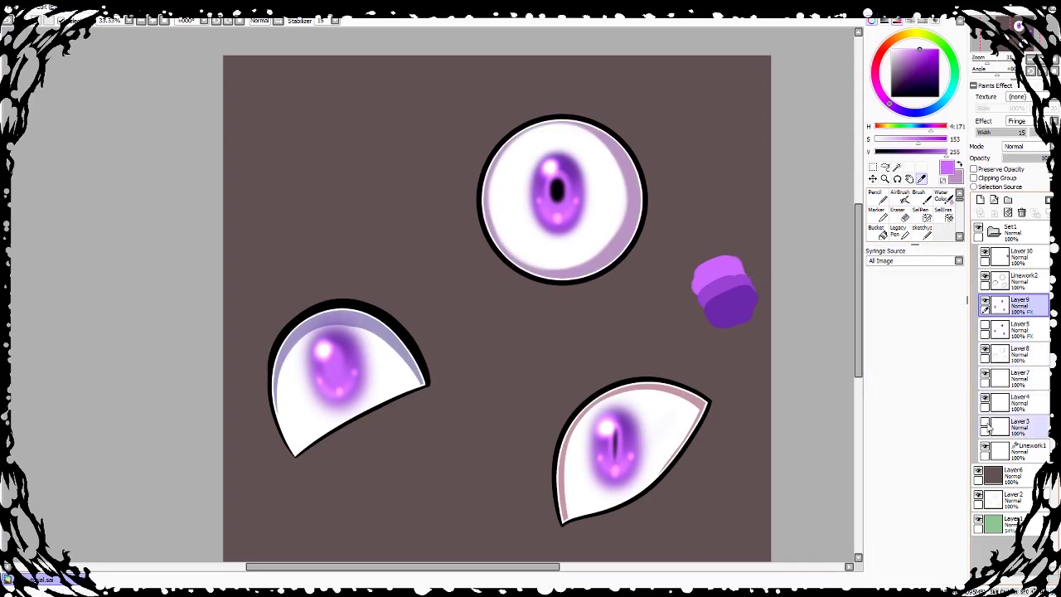
Step: Identify Layer7 by toggling its visibility, then add a new layer clipped to it and set the Pencil to size 250
click(984, 373)
click(985, 373)
click(991, 380)
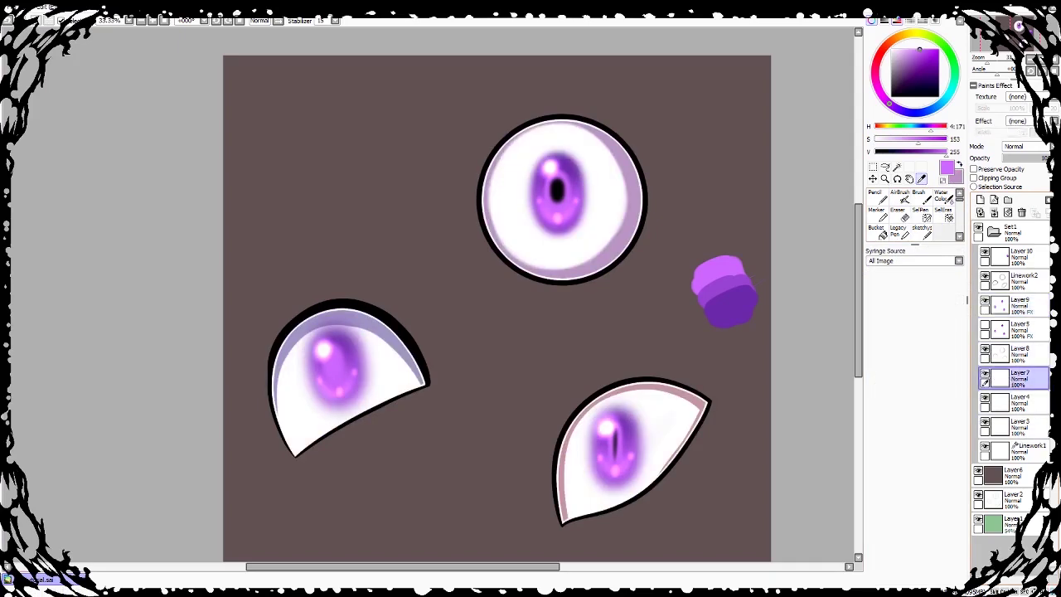
click(979, 200)
click(986, 178)
click(876, 197)
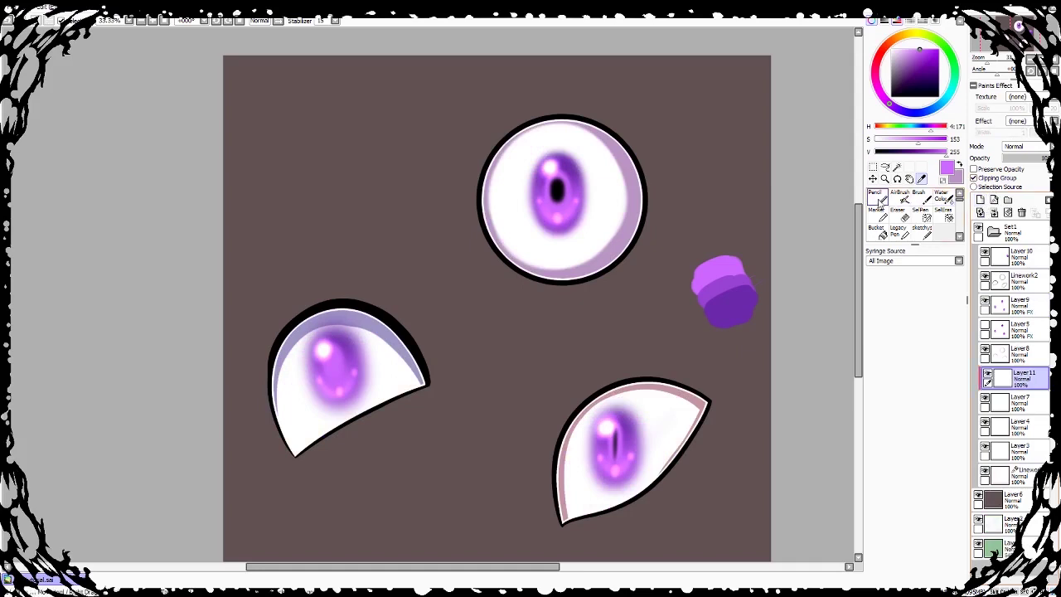
click(910, 445)
Step: Paint the round eye's white area on Layer11, covering it fully with the mauve sampled from its own shadow
mouse_move(562, 123)
mouse_down()
mouse_move(511, 156)
mouse_move(476, 268)
mouse_move(515, 290)
mouse_move(611, 272)
mouse_up()
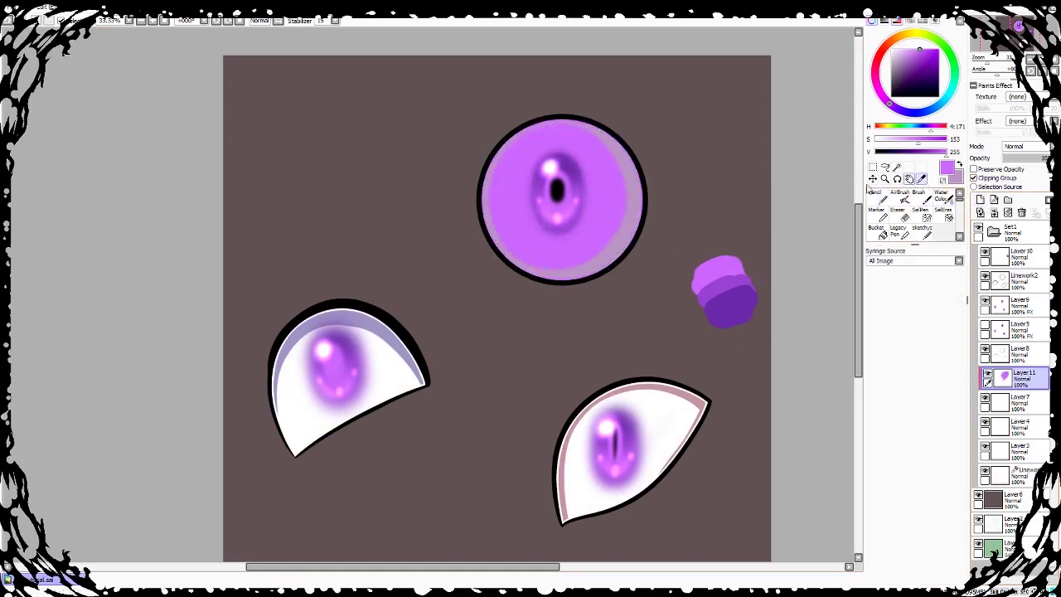
right_click(632, 230)
mouse_move(568, 138)
mouse_down()
mouse_move(592, 107)
mouse_move(514, 207)
mouse_move(571, 248)
mouse_up()
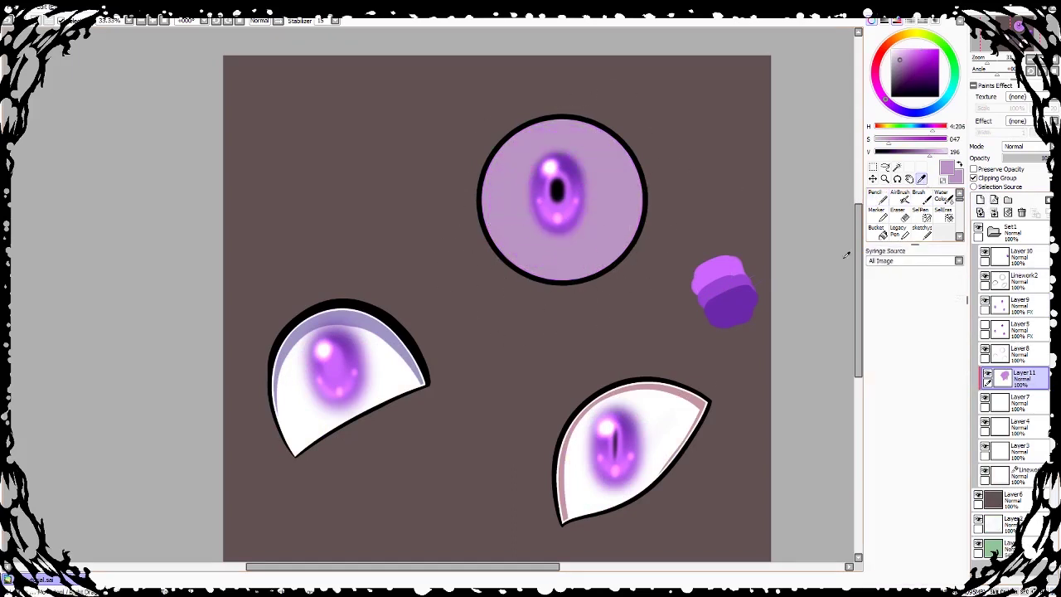
Step: Cover the pointed eye's white with its sampled dusty pink shadow colour and the half-round eye's white with its sampled blue-violet shadow colour
right_click(652, 388)
mouse_move(652, 388)
mouse_down()
mouse_move(537, 490)
mouse_move(589, 488)
mouse_move(711, 433)
mouse_move(729, 464)
mouse_up()
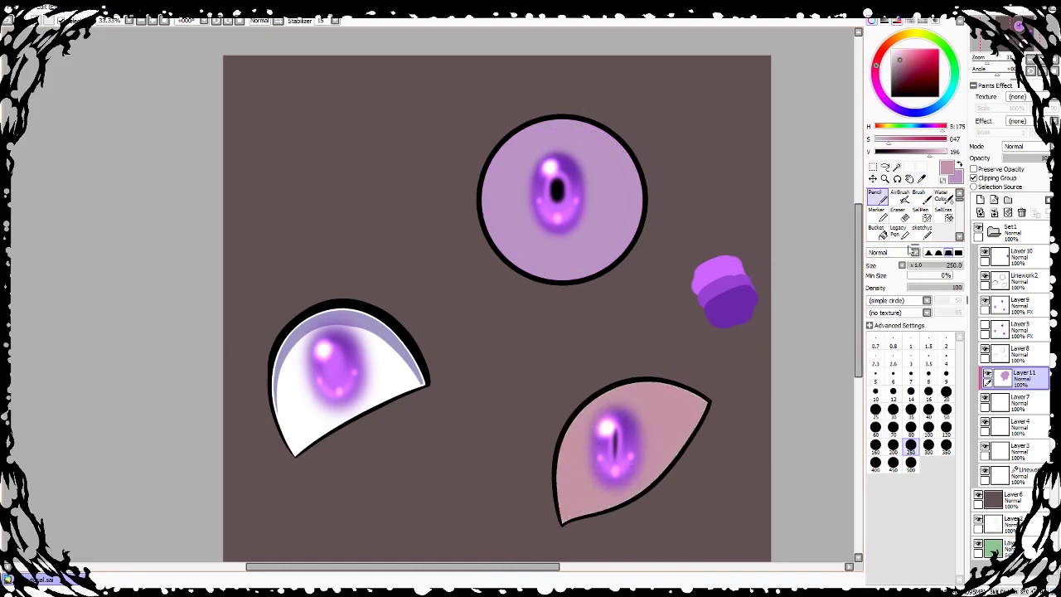
right_click(372, 321)
mouse_move(256, 365)
mouse_down()
mouse_move(302, 377)
mouse_move(425, 315)
mouse_move(391, 381)
mouse_move(398, 447)
mouse_up()
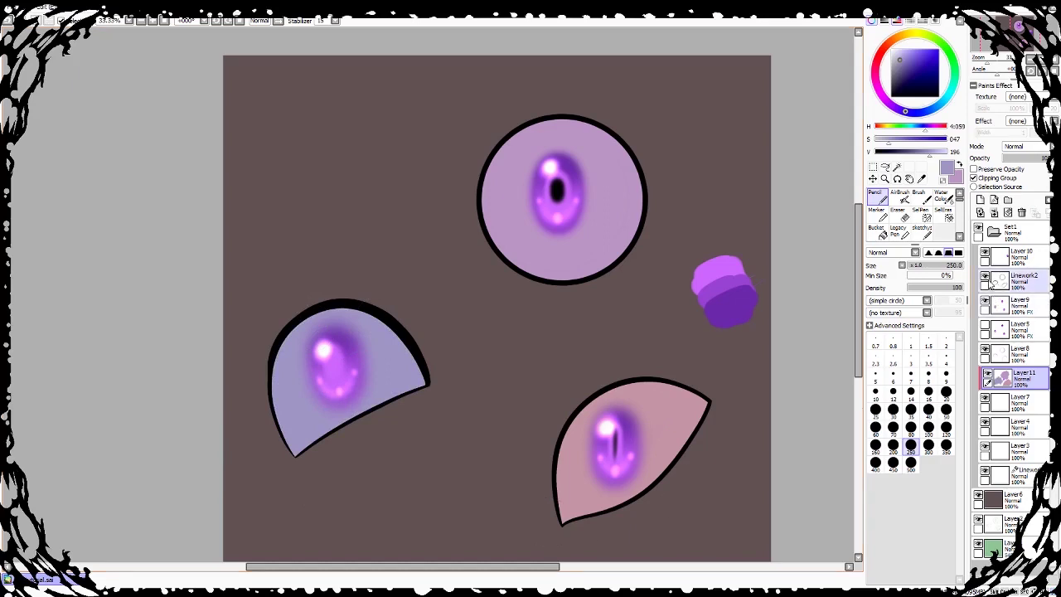
Step: Compare the eye whites with Layer11 hidden and shown, and hide Layer8's hard-edged shading
click(988, 373)
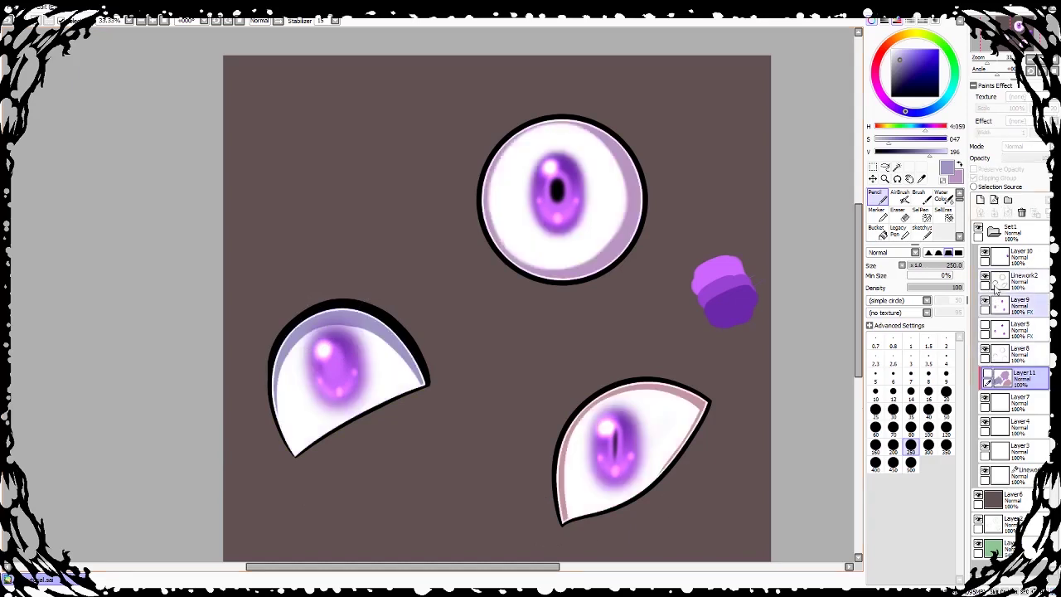
click(985, 349)
click(987, 374)
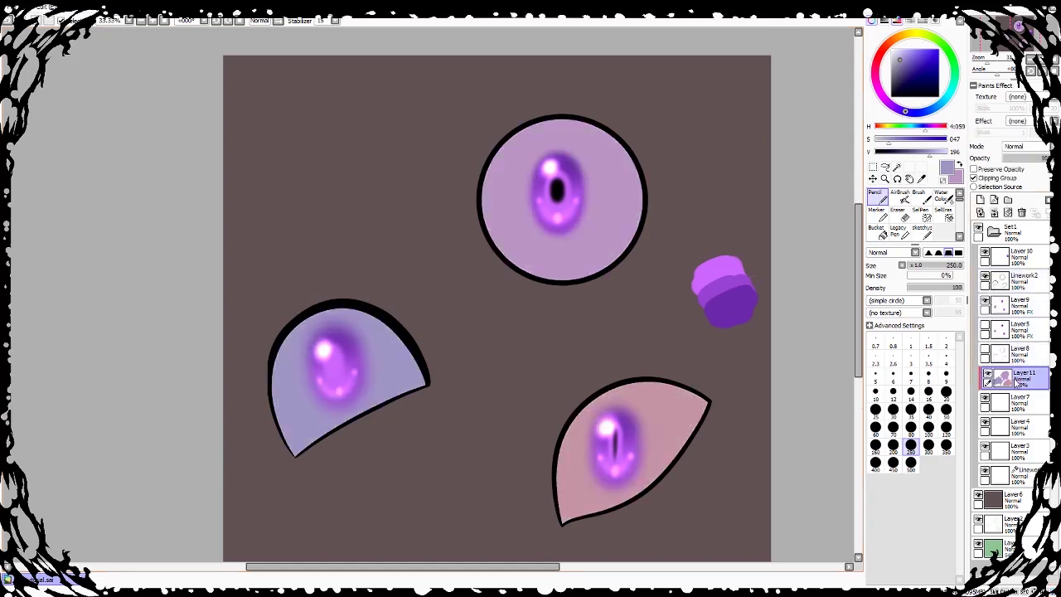
Step: Erase the middle of the round eye's mauve on Layer11 with a transparent AirBrush at size 450, leaving soft shading around the rim
click(899, 197)
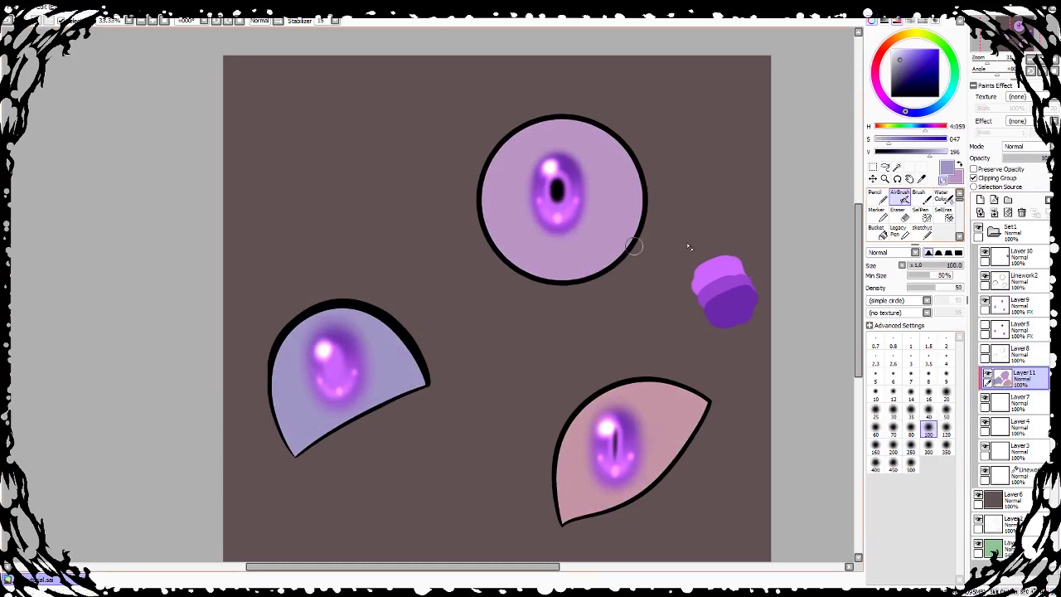
click(928, 447)
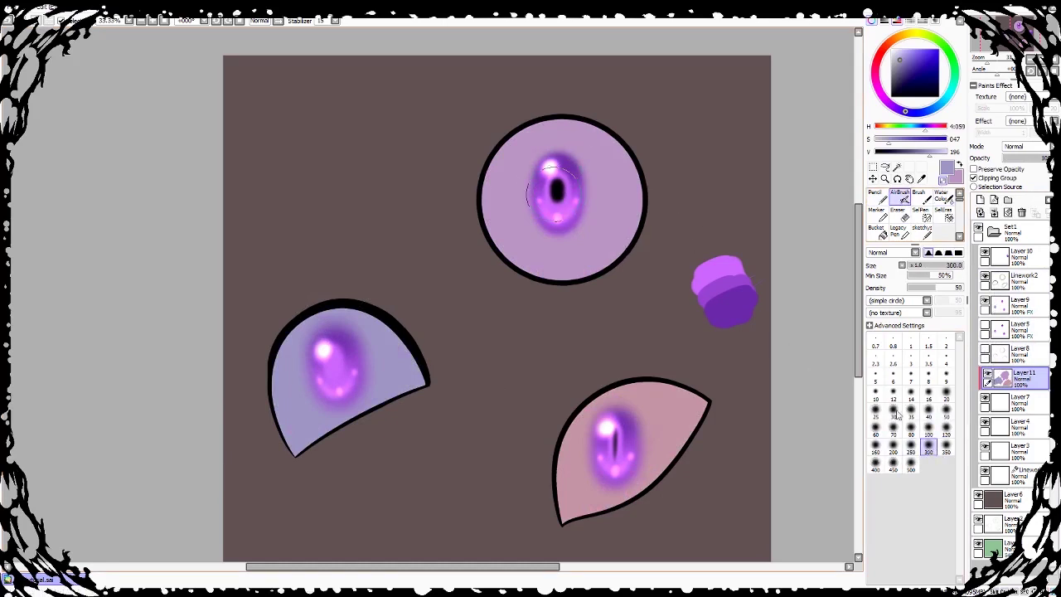
click(892, 461)
mouse_move(563, 204)
mouse_down()
mouse_move(536, 215)
mouse_move(535, 184)
mouse_move(568, 164)
mouse_move(577, 218)
mouse_move(589, 217)
mouse_move(545, 239)
mouse_move(552, 232)
mouse_move(514, 202)
mouse_move(546, 159)
mouse_move(595, 187)
mouse_move(572, 228)
mouse_move(537, 225)
mouse_move(527, 220)
mouse_move(541, 180)
mouse_up()
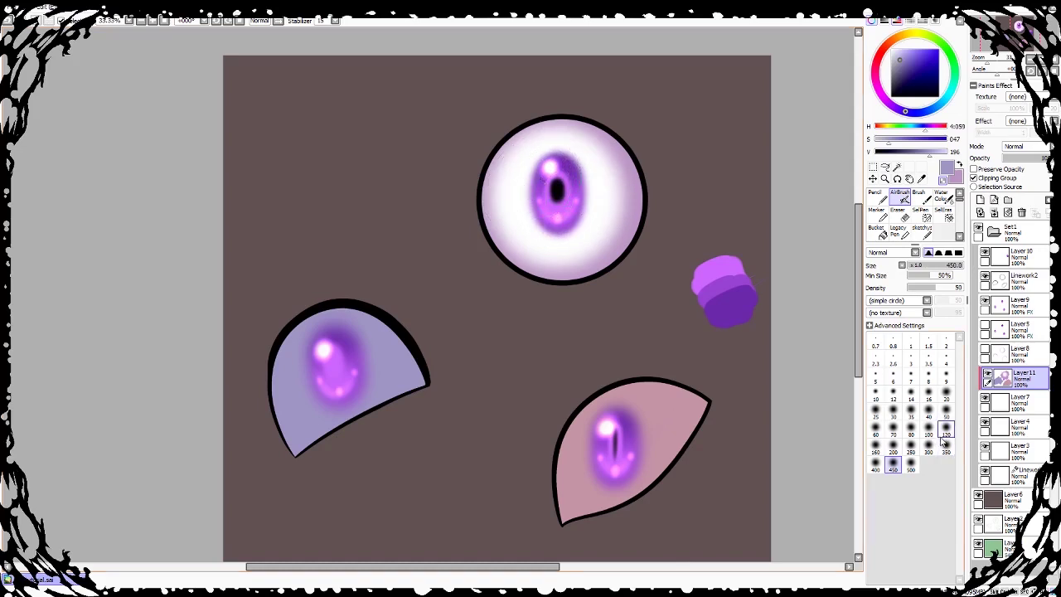
Step: Softly erase the pointed eye's dusty pink and the half-round eye's blue-violet on Layer11, leaving faded shading mainly along their upper edges
mouse_move(594, 507)
mouse_down()
mouse_move(652, 443)
mouse_move(611, 463)
mouse_move(678, 436)
mouse_move(613, 504)
mouse_move(655, 433)
mouse_move(675, 440)
mouse_move(605, 518)
mouse_move(635, 435)
mouse_move(666, 429)
mouse_move(601, 509)
mouse_move(602, 437)
mouse_move(690, 445)
mouse_move(678, 430)
mouse_move(636, 440)
mouse_move(597, 476)
mouse_move(606, 520)
mouse_move(625, 451)
mouse_move(613, 505)
mouse_move(665, 498)
mouse_move(603, 478)
mouse_move(596, 488)
mouse_move(651, 408)
mouse_move(617, 423)
mouse_move(708, 464)
mouse_up()
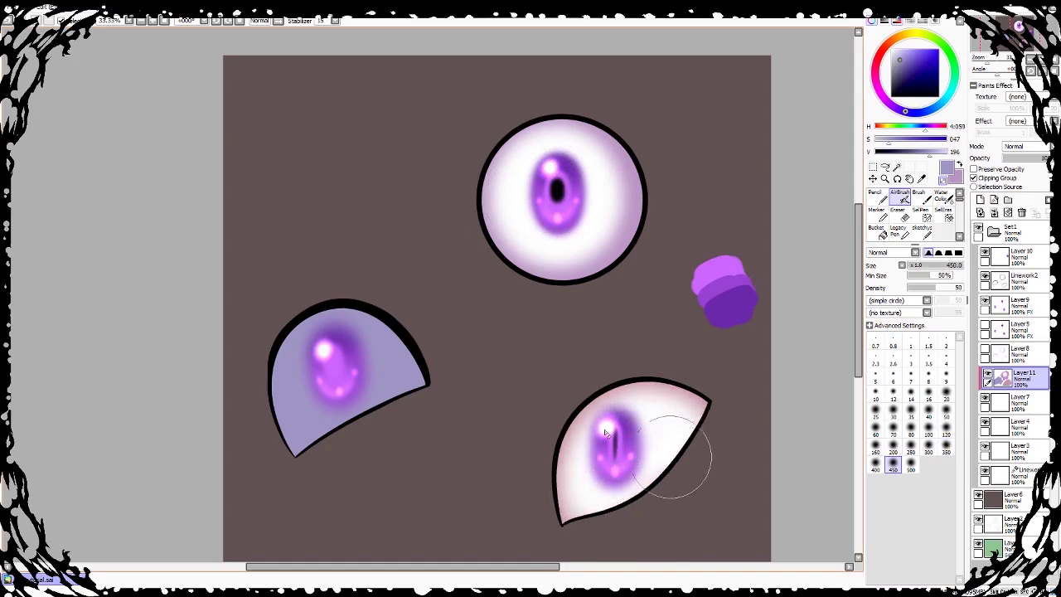
mouse_move(333, 448)
mouse_down()
mouse_move(322, 367)
mouse_move(384, 386)
mouse_move(317, 446)
mouse_move(380, 404)
mouse_move(330, 359)
mouse_move(310, 358)
mouse_move(383, 409)
mouse_move(296, 403)
mouse_move(385, 402)
mouse_move(386, 416)
mouse_move(397, 400)
mouse_move(357, 354)
mouse_move(357, 440)
mouse_move(308, 399)
mouse_move(319, 413)
mouse_move(377, 413)
mouse_move(368, 359)
mouse_move(319, 446)
mouse_move(315, 431)
mouse_move(372, 375)
mouse_move(325, 416)
mouse_move(378, 383)
mouse_move(337, 436)
mouse_up()
drag(446, 573, 457, 572)
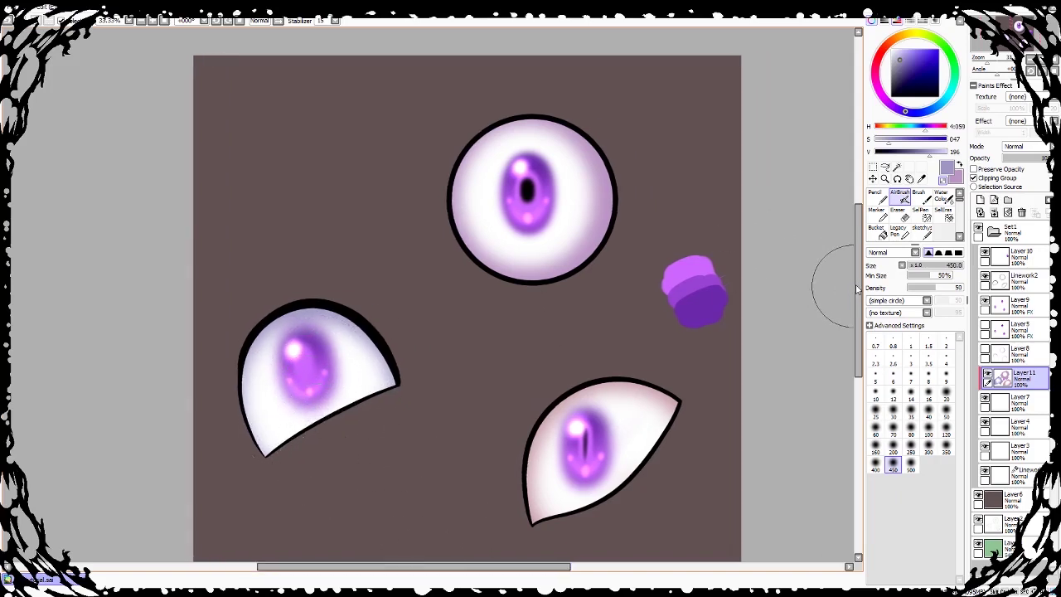
drag(857, 286, 857, 284)
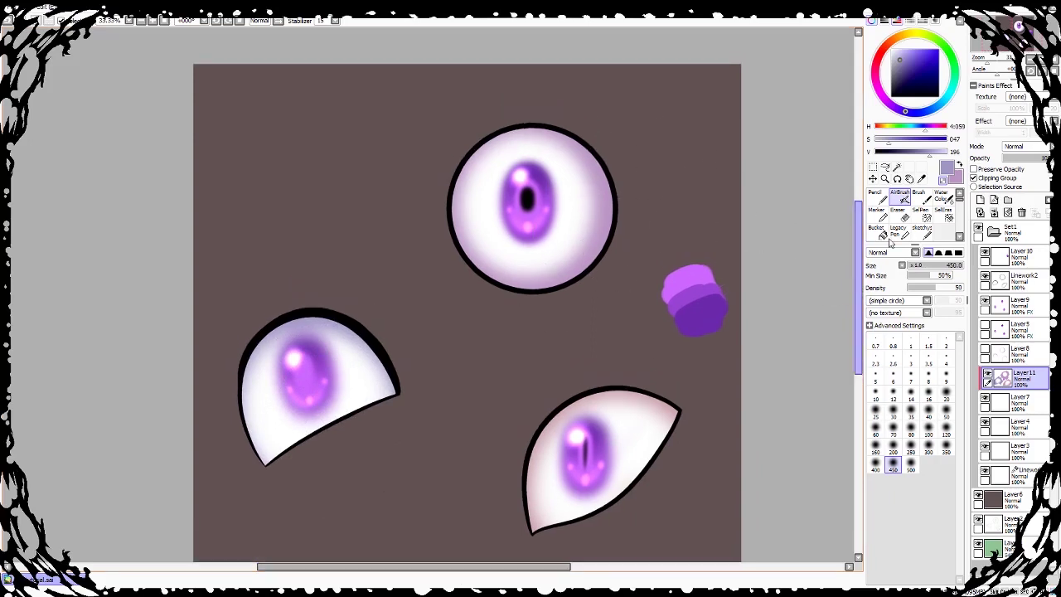
drag(858, 334, 857, 338)
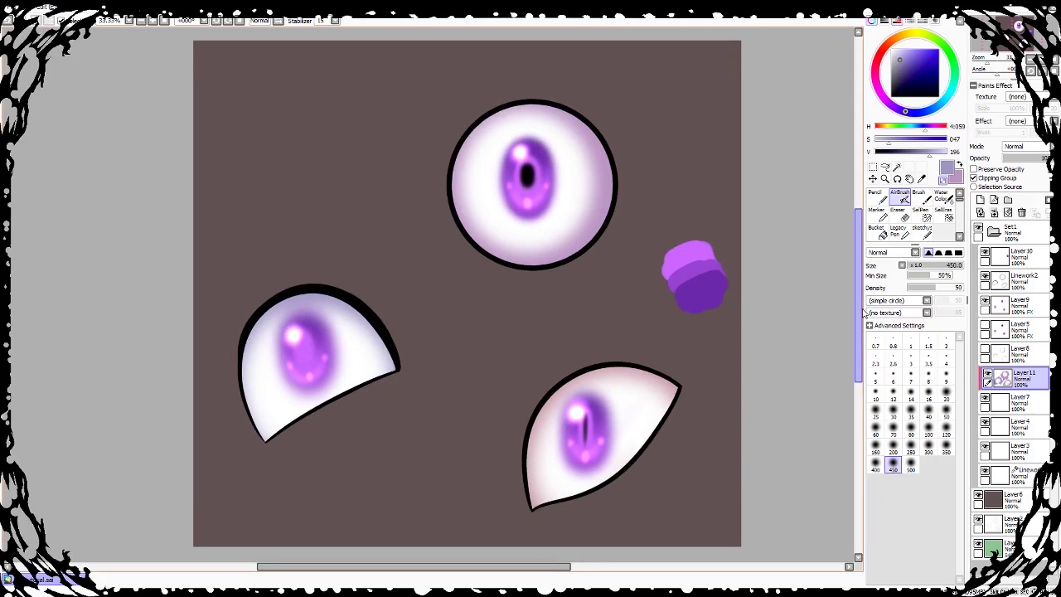